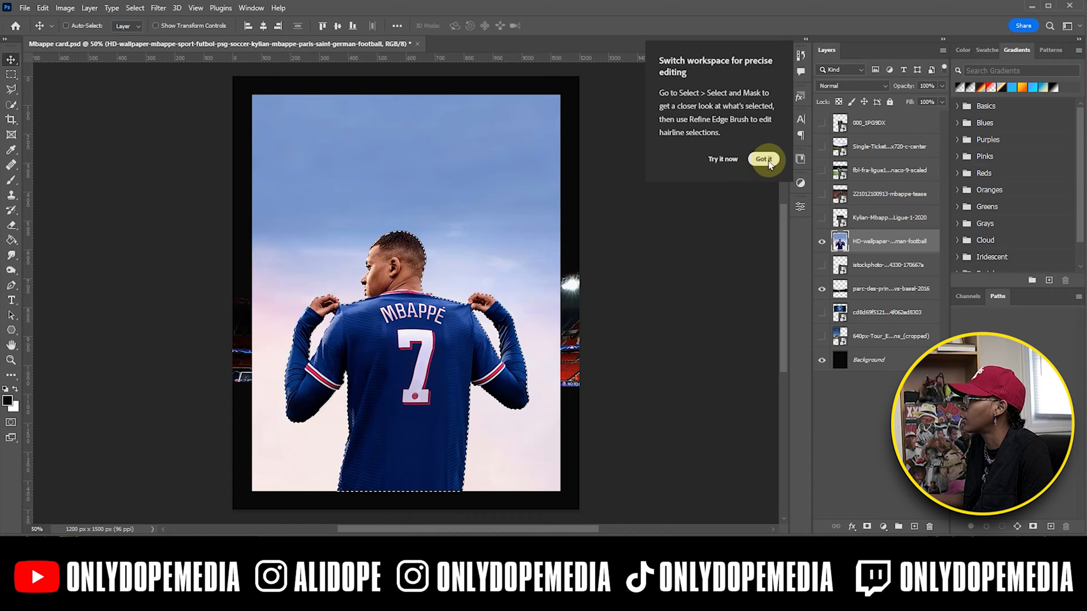
Invert the player selection on the HD-wallpaper layer, delete the sky background, and deselect.
click(764, 161)
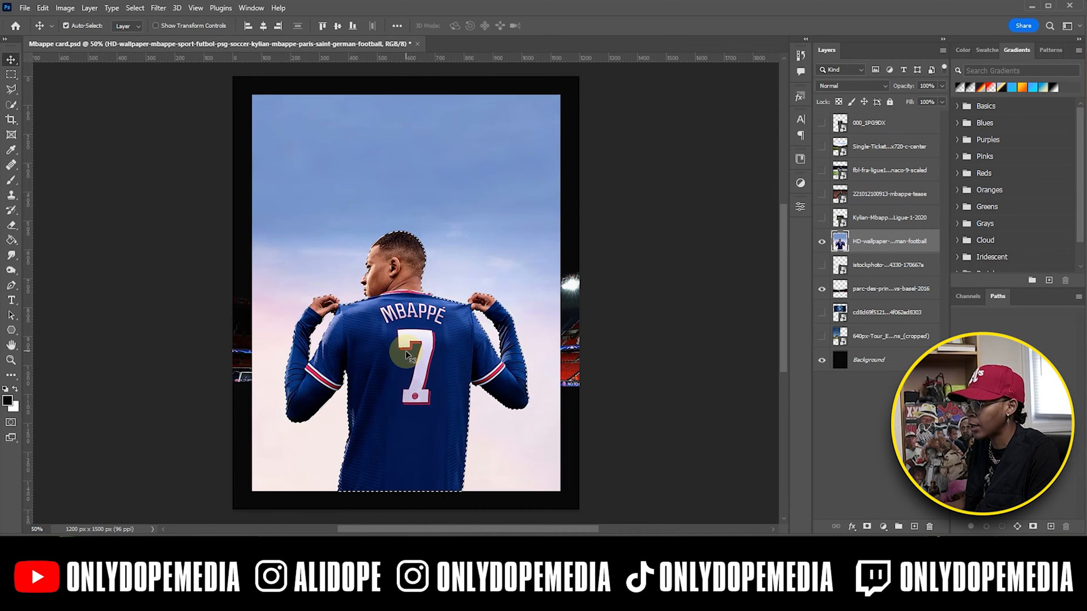
key(ctrl+shift+i)
key(Delete)
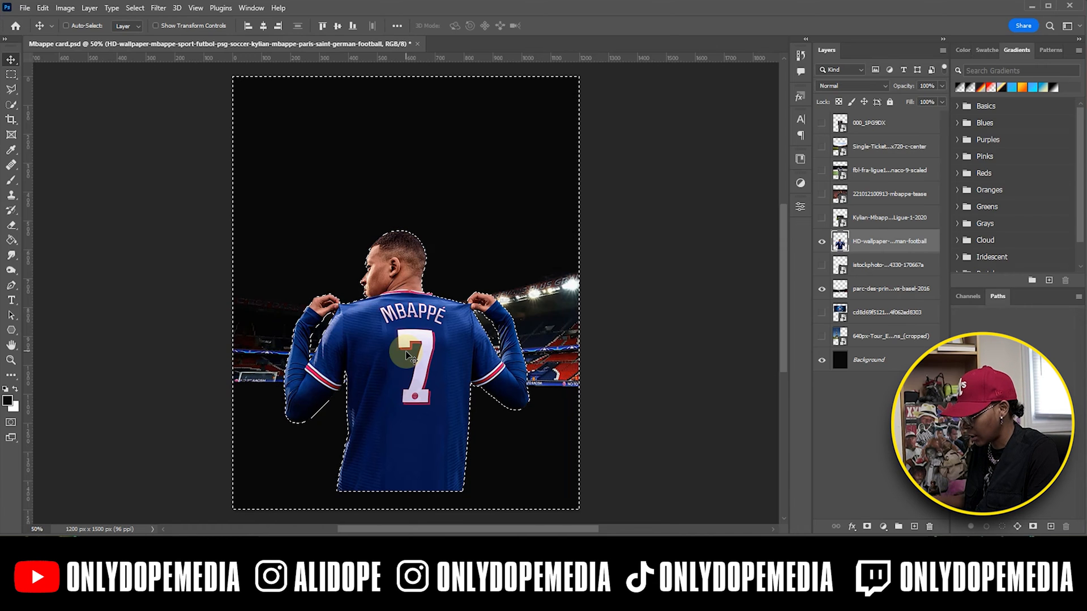
key(ctrl+d)
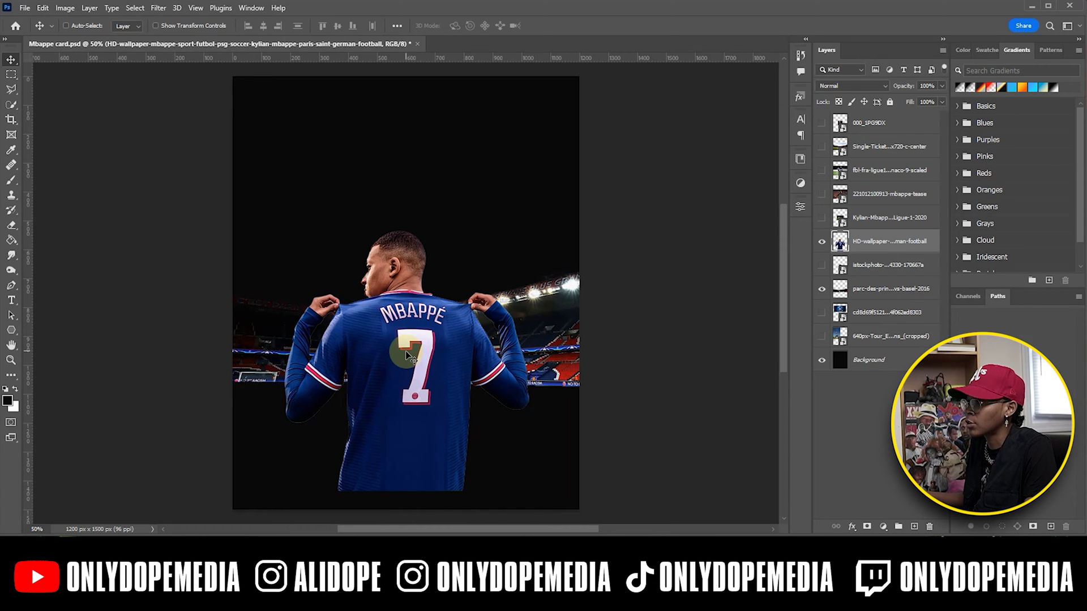
Select the empty area around the cut-out player with the Magic Wand and modify the selection boundary to refine the cutout edge.
drag(11, 104, 67, 127)
click(348, 139)
click(128, 9)
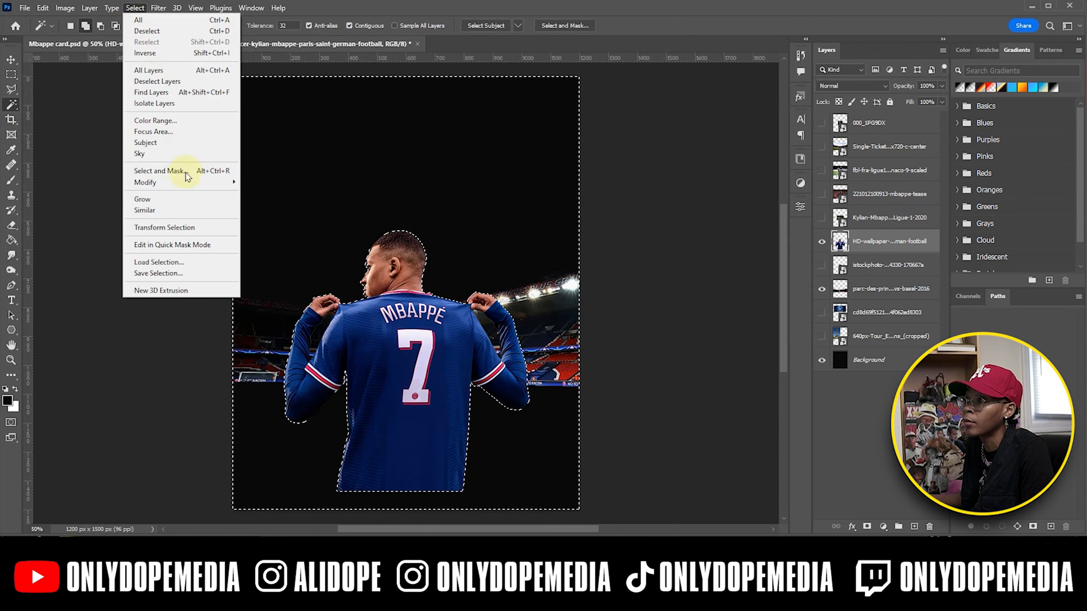
mouse_move(182, 179)
click(320, 224)
click(604, 197)
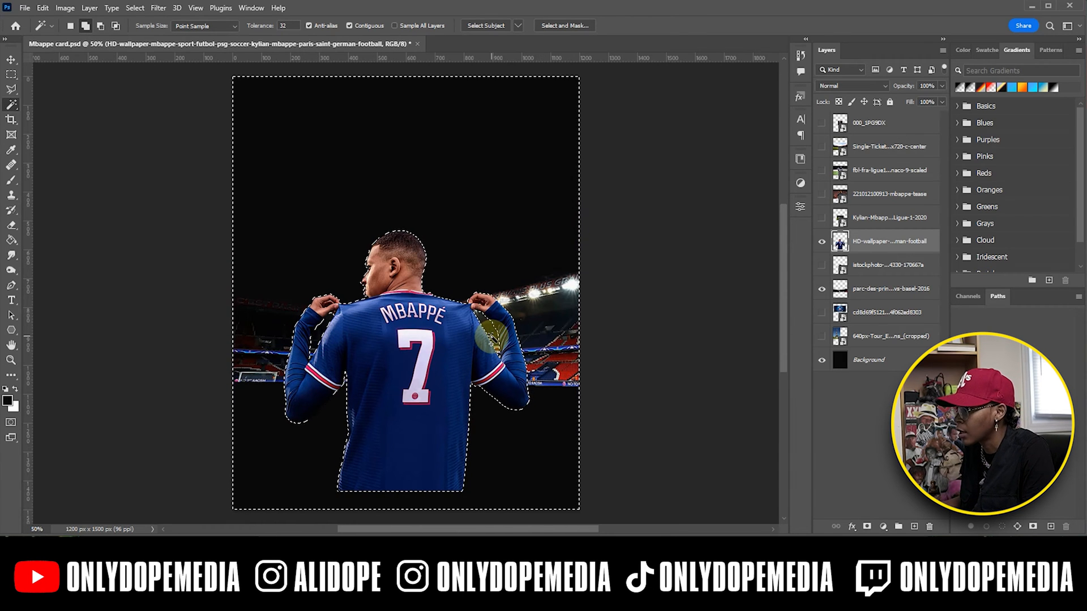
Deselect, move the cut-out player up above the stadium stands, and place its layer beneath the istockphoto layer.
key(ctrl+d)
key(v)
drag(485, 324, 466, 231)
key(ctrl+s)
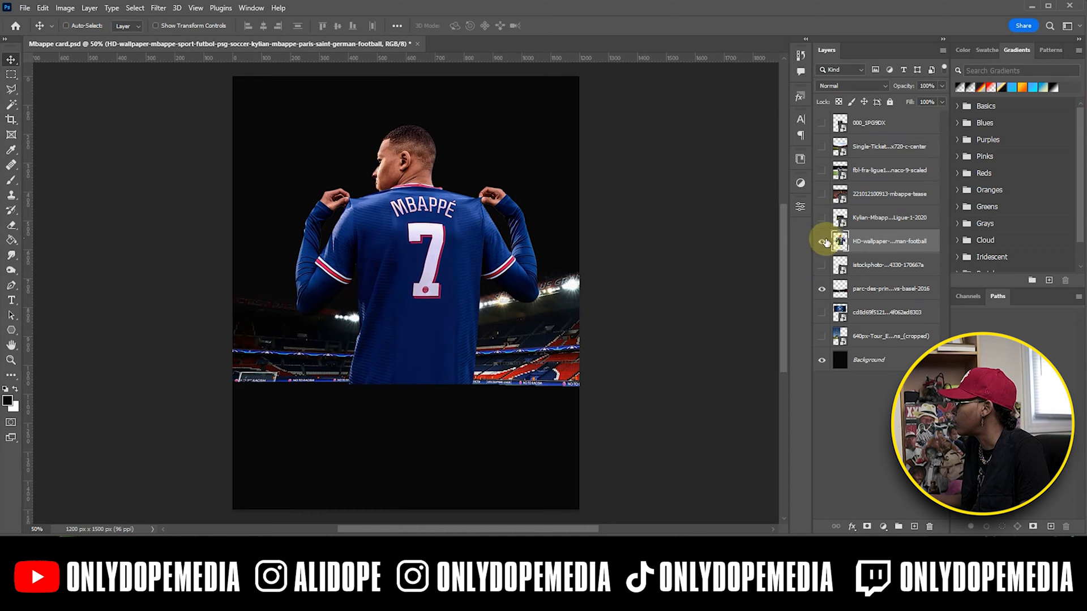
drag(865, 241, 869, 274)
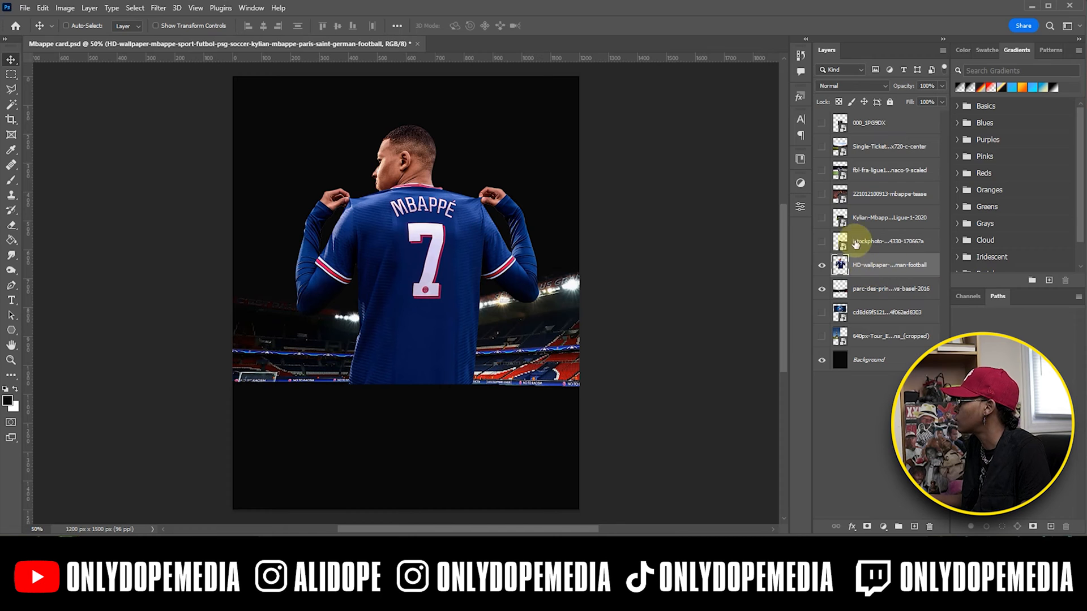
Show the Kylian-Mbappe Ligue-1-2020 photo layer, enlarge it to about 130%, and move it down over the stone floor.
click(821, 171)
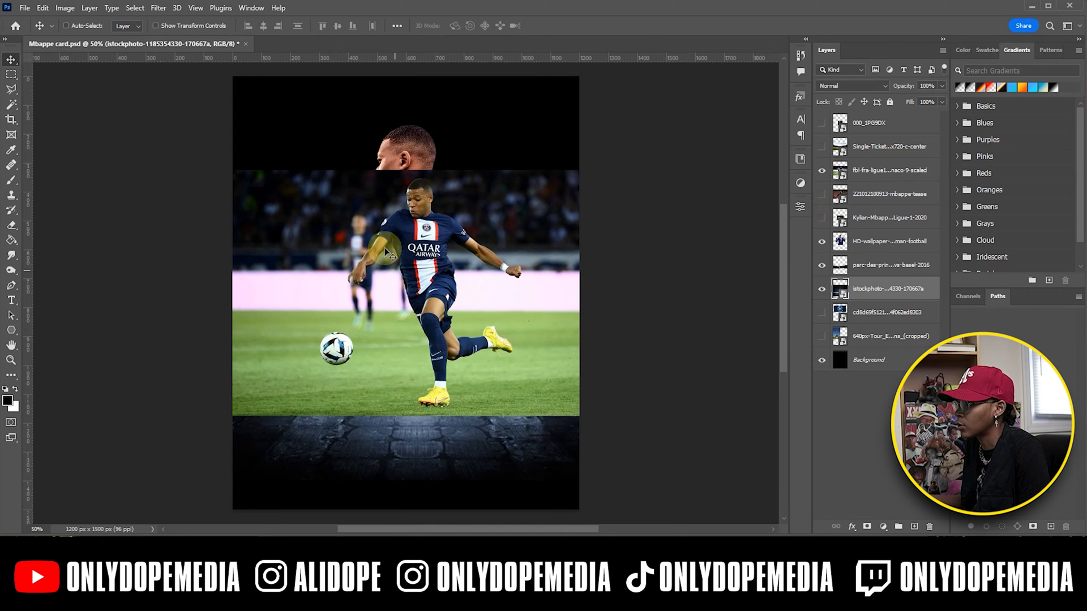
click(822, 171)
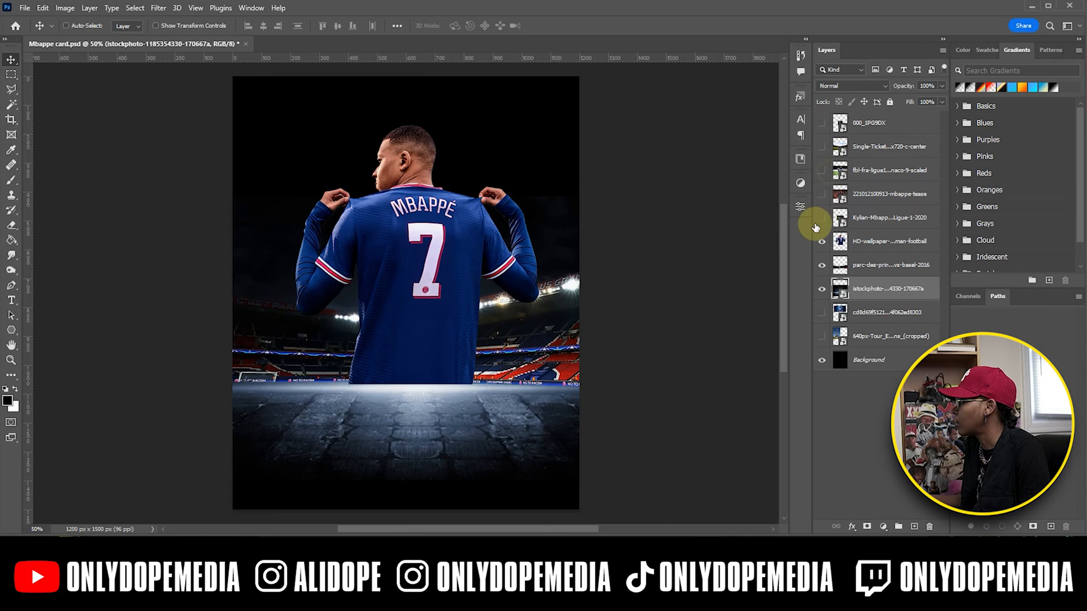
click(821, 219)
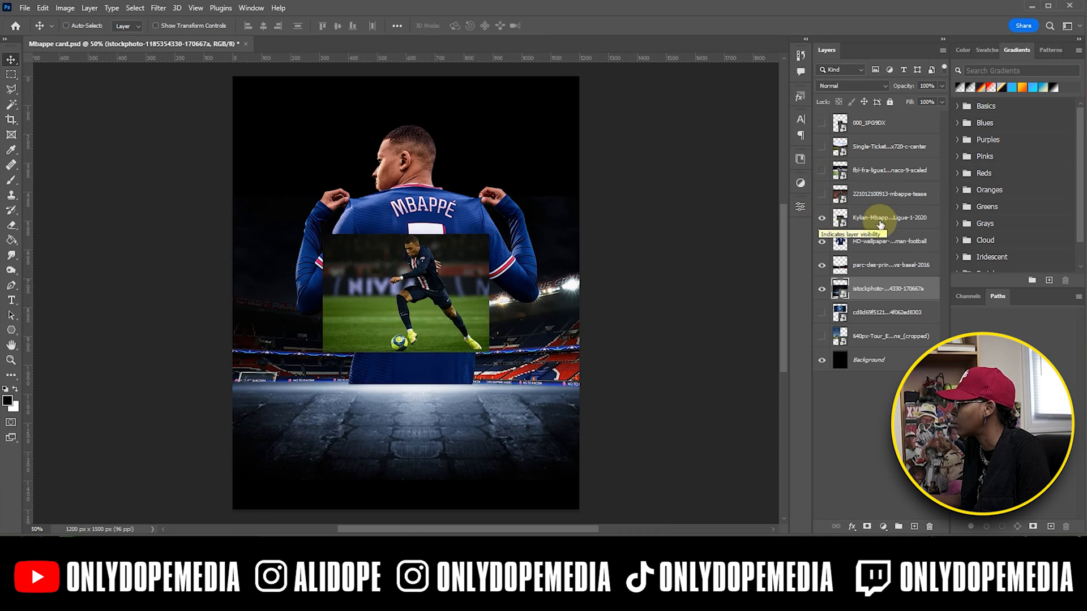
click(877, 220)
key(ctrl+t)
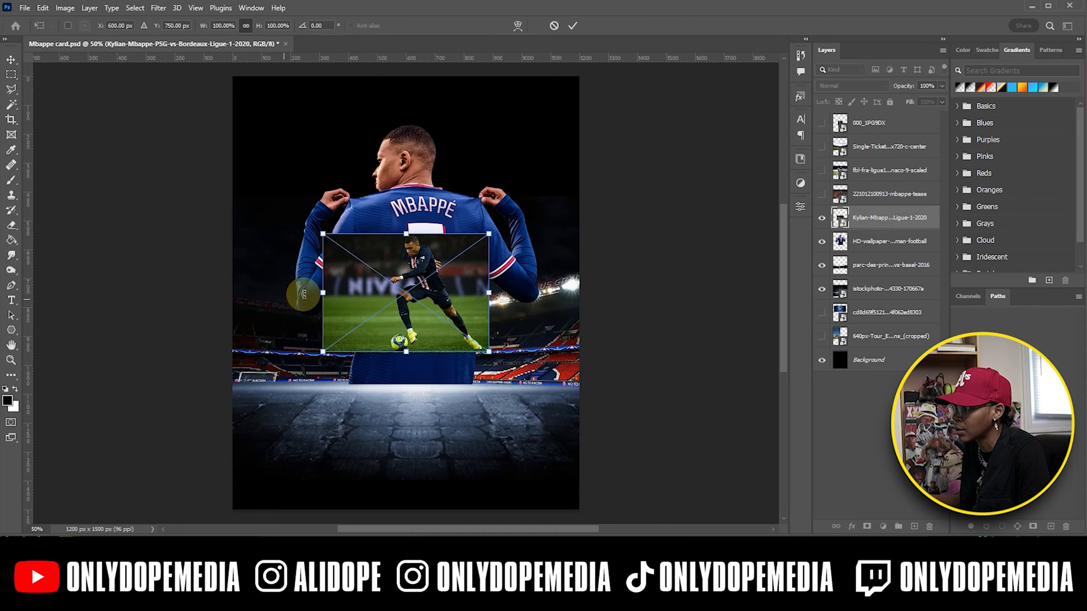
drag(322, 292, 271, 296)
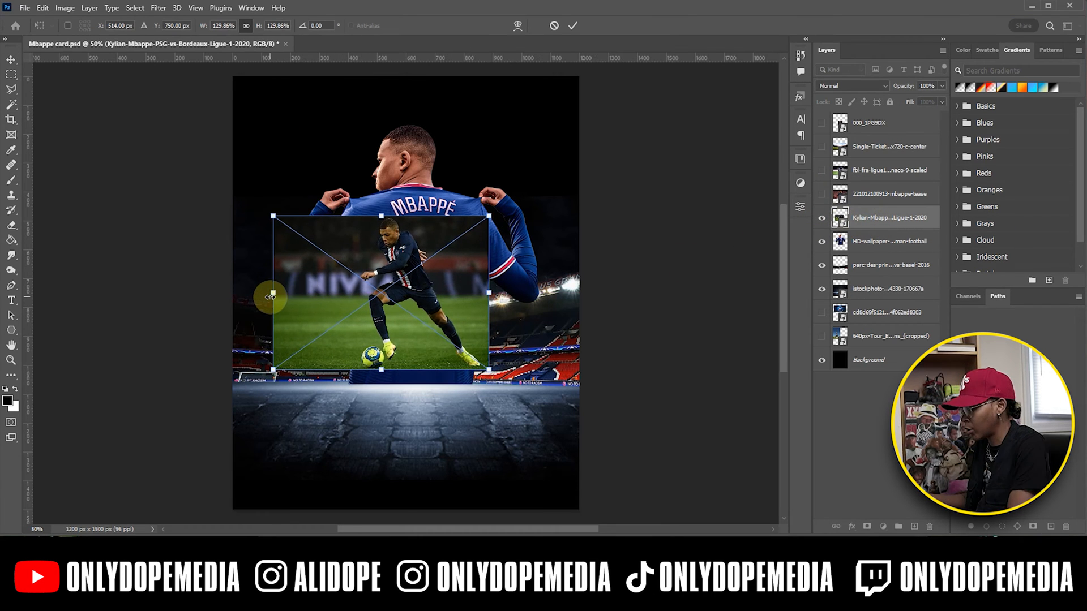
double_click(388, 287)
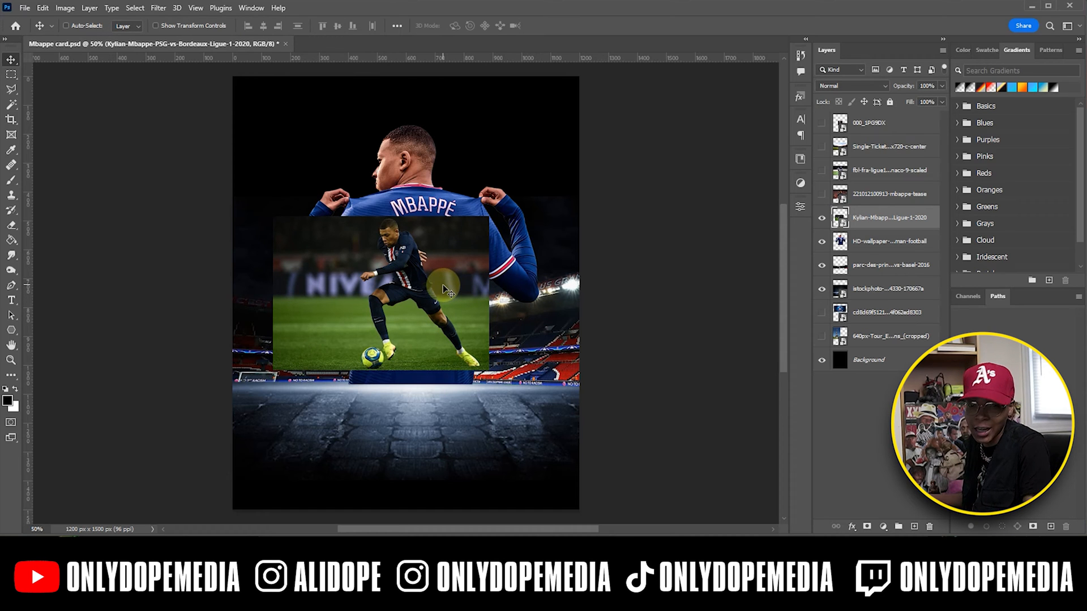
drag(471, 263, 472, 321)
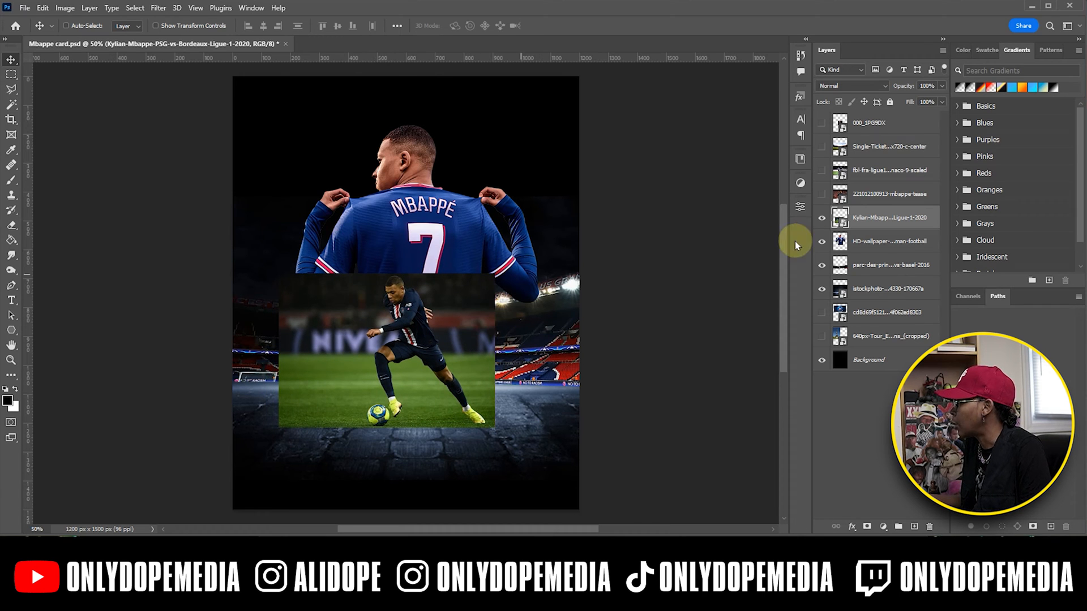
Show the fbl-fra-ligue1 photo layer, try different positions for it on the canvas, and delete the layer.
click(821, 171)
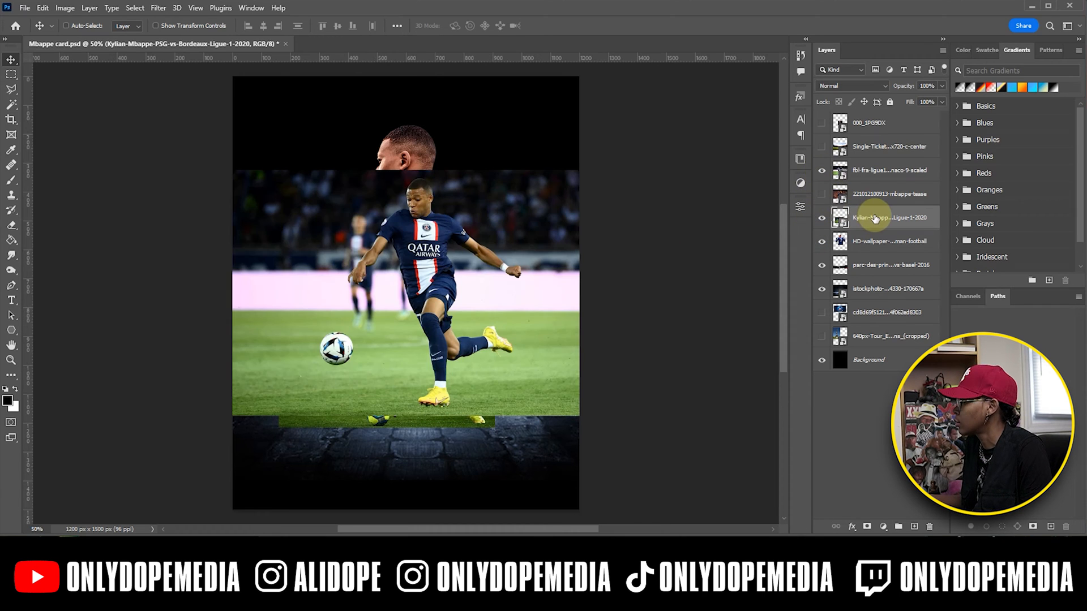
click(877, 169)
drag(445, 250, 394, 291)
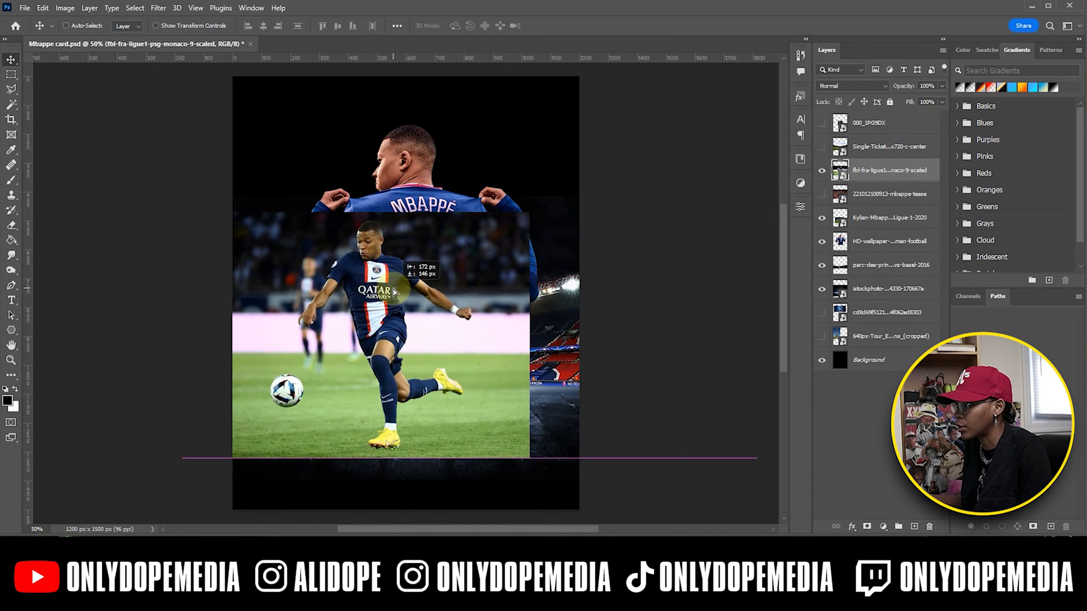
drag(394, 291, 736, 291)
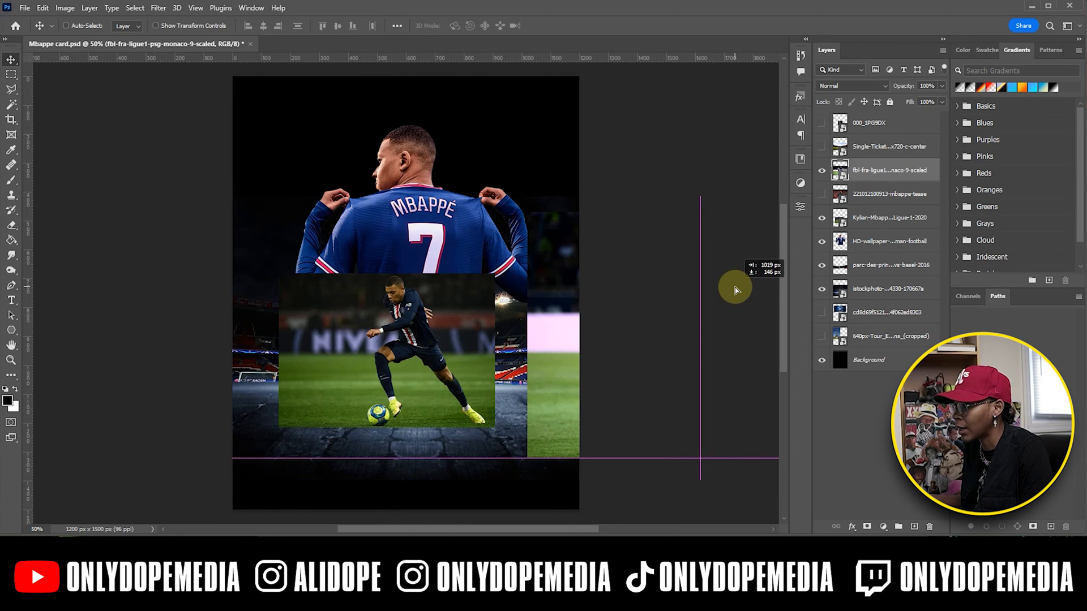
drag(736, 291, 442, 292)
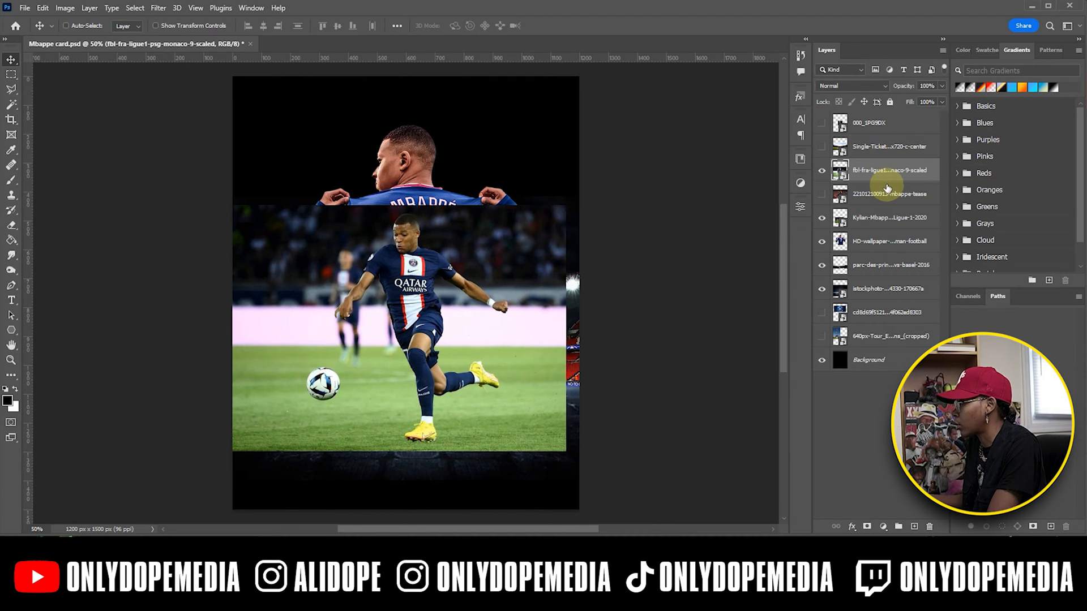
key(Delete)
Enlarge the Kylian-Mbappe Ligue-1-2020 photo from both sides so it spans nearly the full canvas width.
click(877, 196)
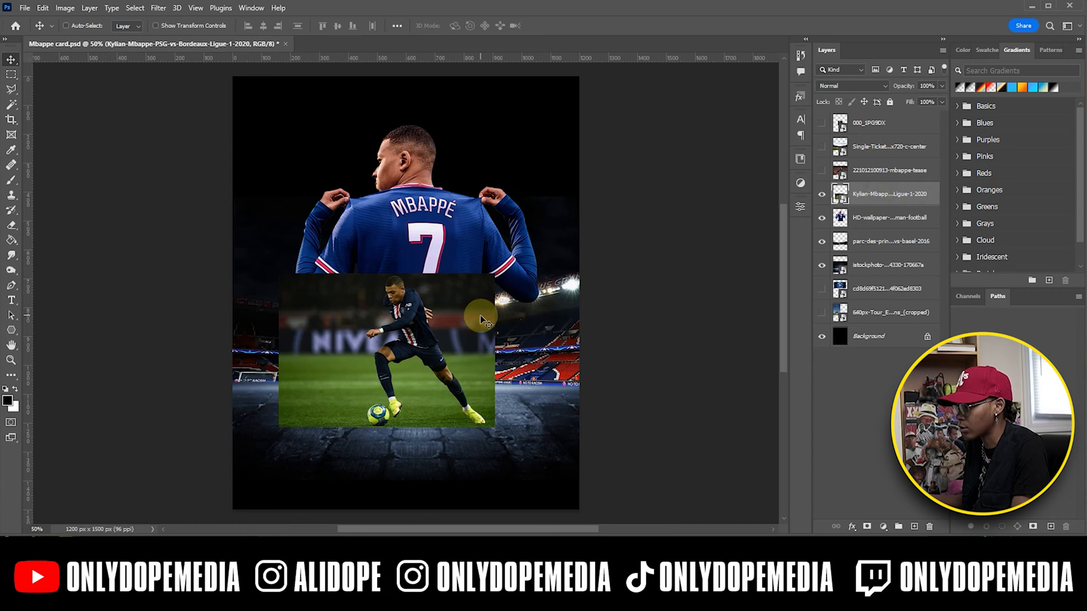
key(ctrl+t)
drag(521, 348, 569, 287)
drag(279, 350, 247, 358)
key(Return)
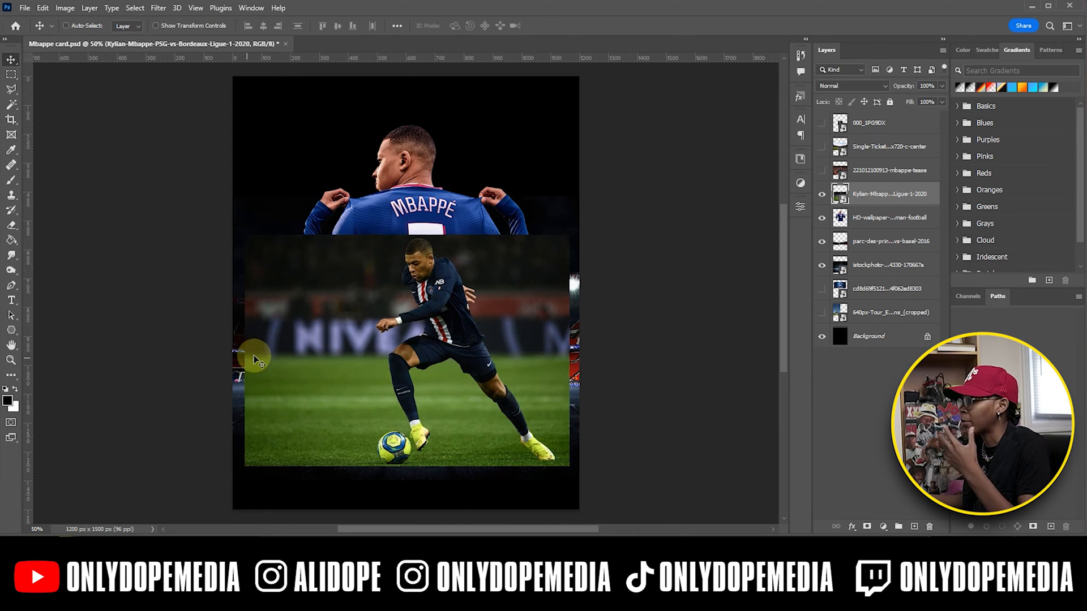
Rasterize the Kylian-Mbappe Ligue-1-2020 layer and select its subject automatically.
right_click(870, 208)
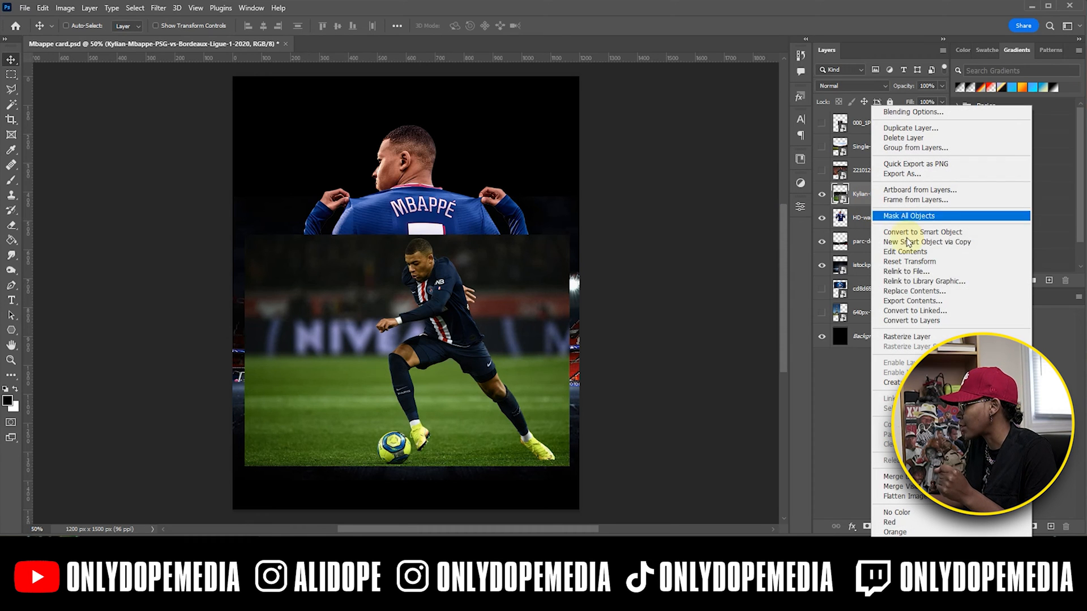
click(921, 337)
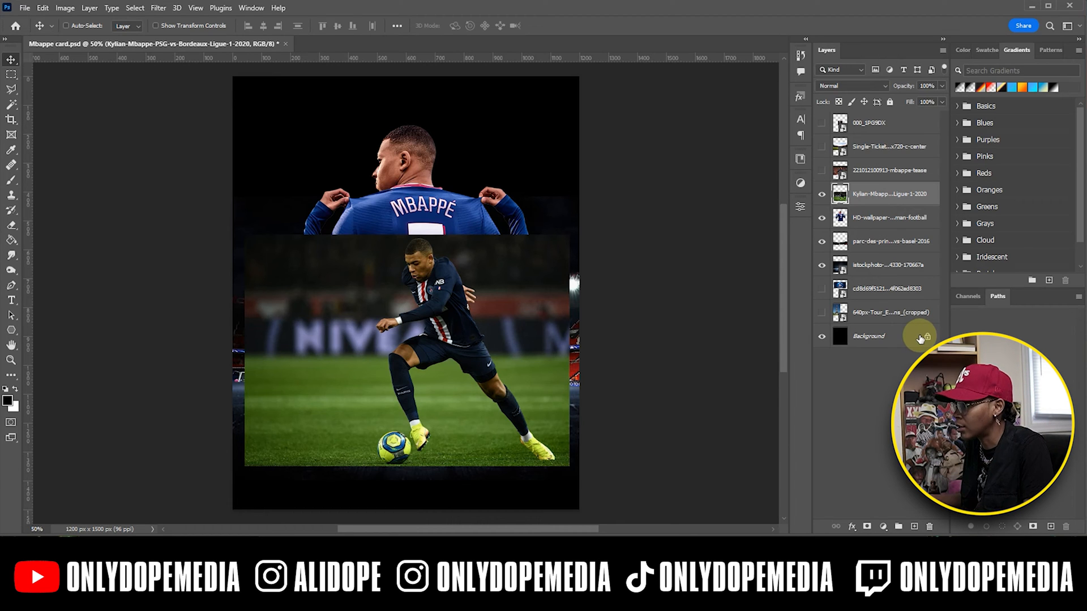
click(135, 8)
click(144, 148)
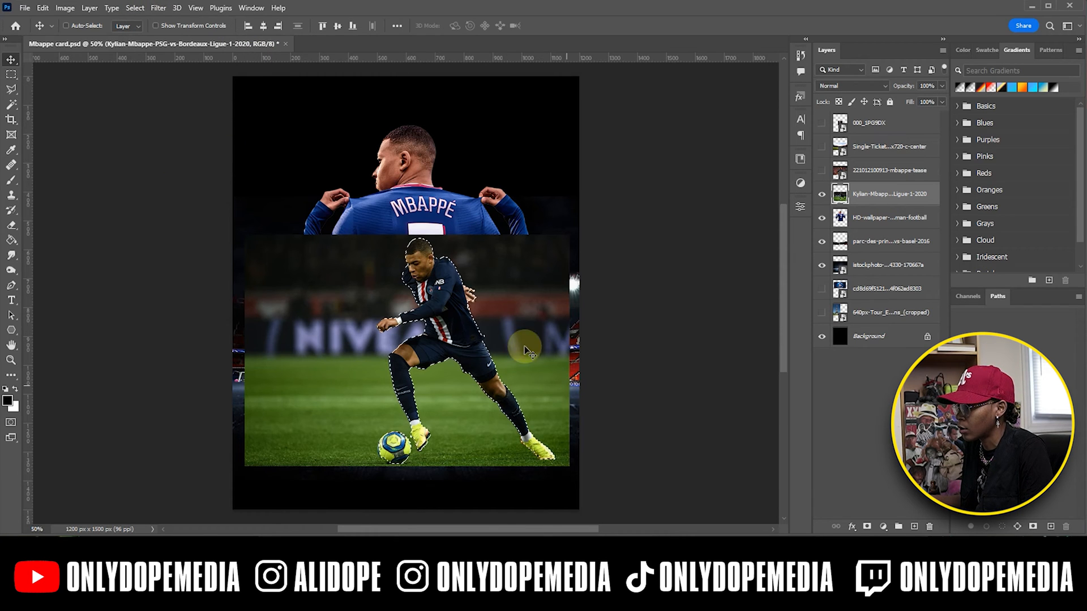
Add the missing parts of the ball to the player selection with the Quick Selection tool.
click(11, 106)
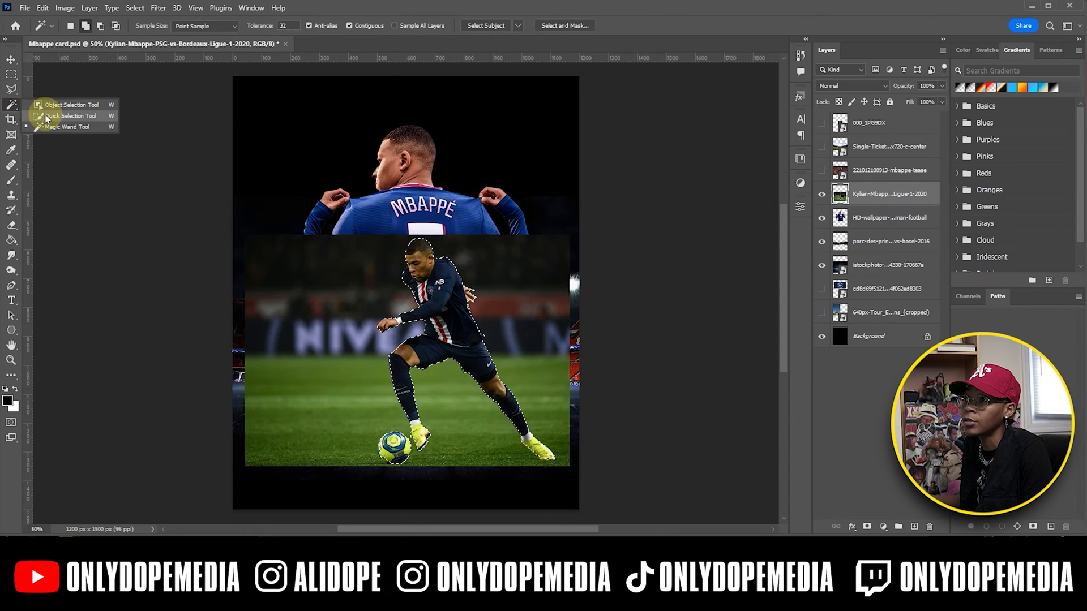
click(46, 116)
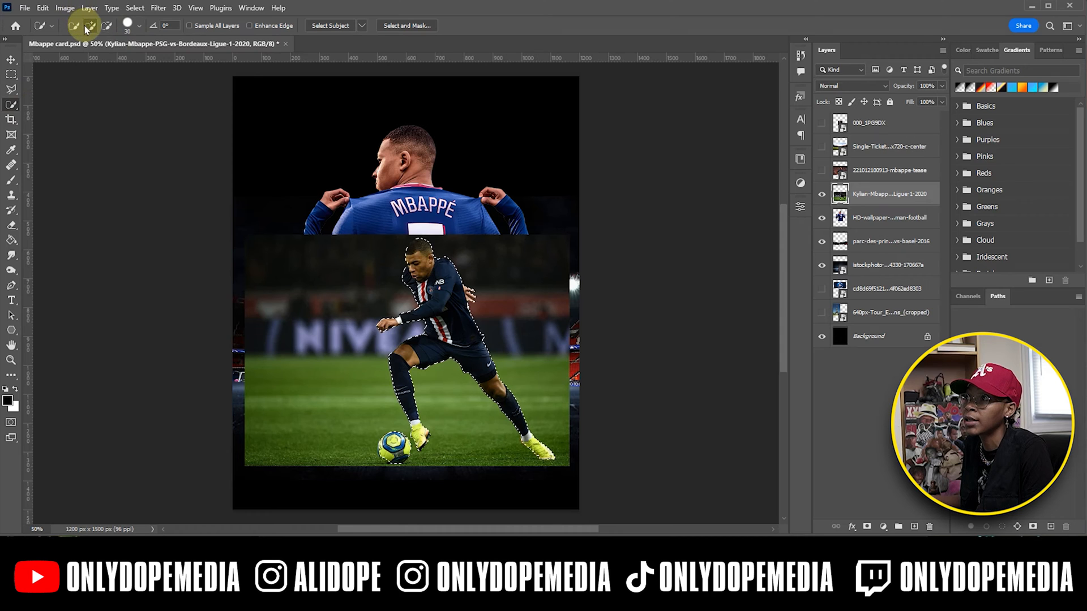
click(381, 438)
drag(389, 460, 379, 444)
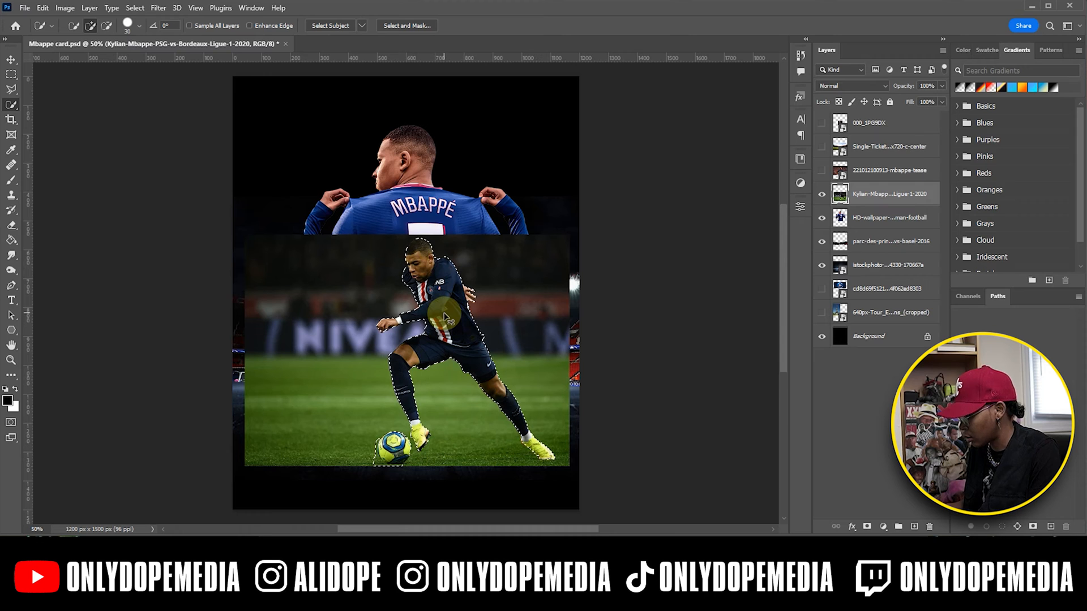
Invert the selection, delete the pitch background around the running player and ball, and deselect.
key(ctrl+shift+i)
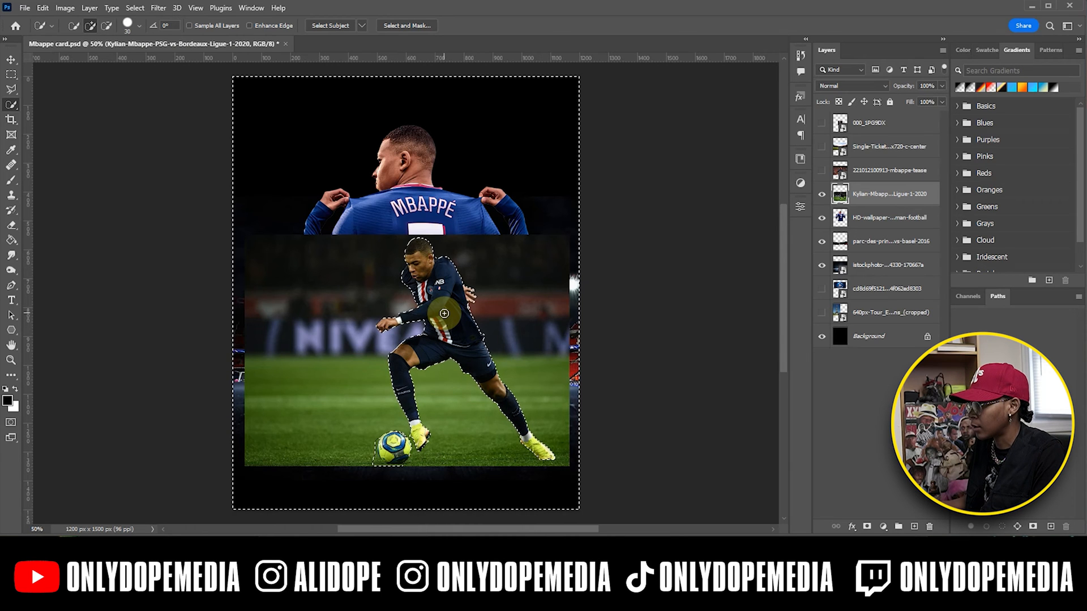
key(Delete)
key(ctrl+d)
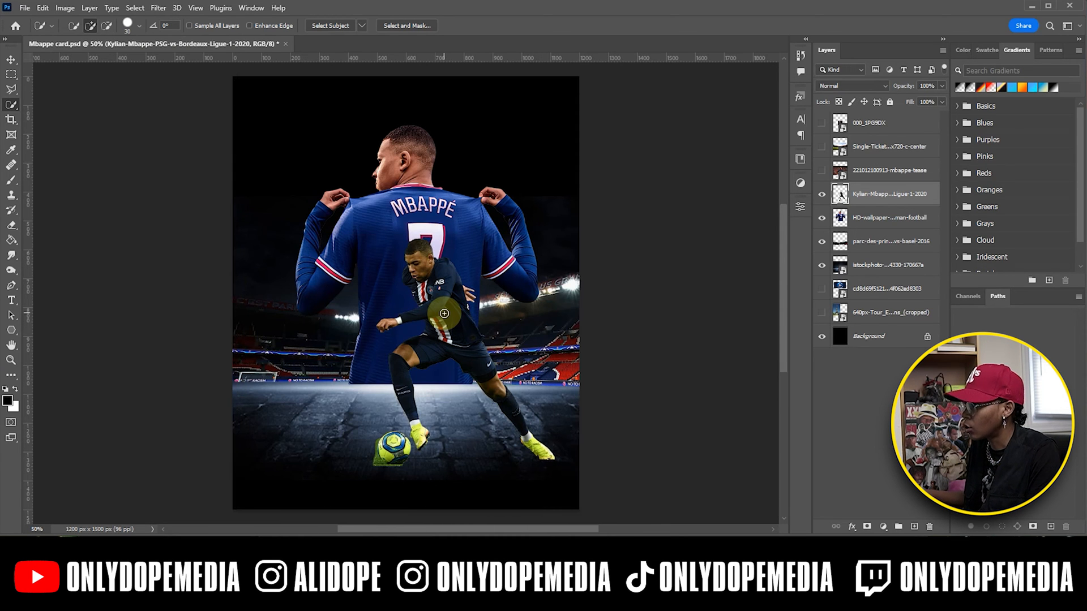
Outline the leftover grass beneath the ball with the Polygonal Lasso, delete it, and deselect.
key(v)
key(ctrl+plus)
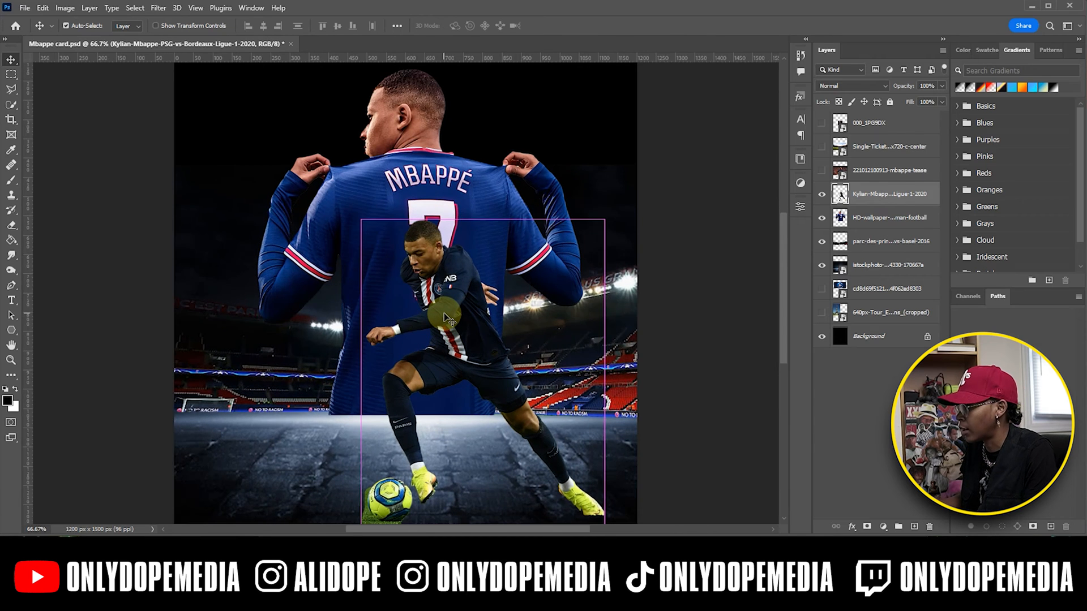
key(ctrl+plus)
key(space)
mouse_move(470, 343)
mouse_down()
mouse_move(485, 238)
mouse_move(477, 204)
mouse_up()
click(10, 89)
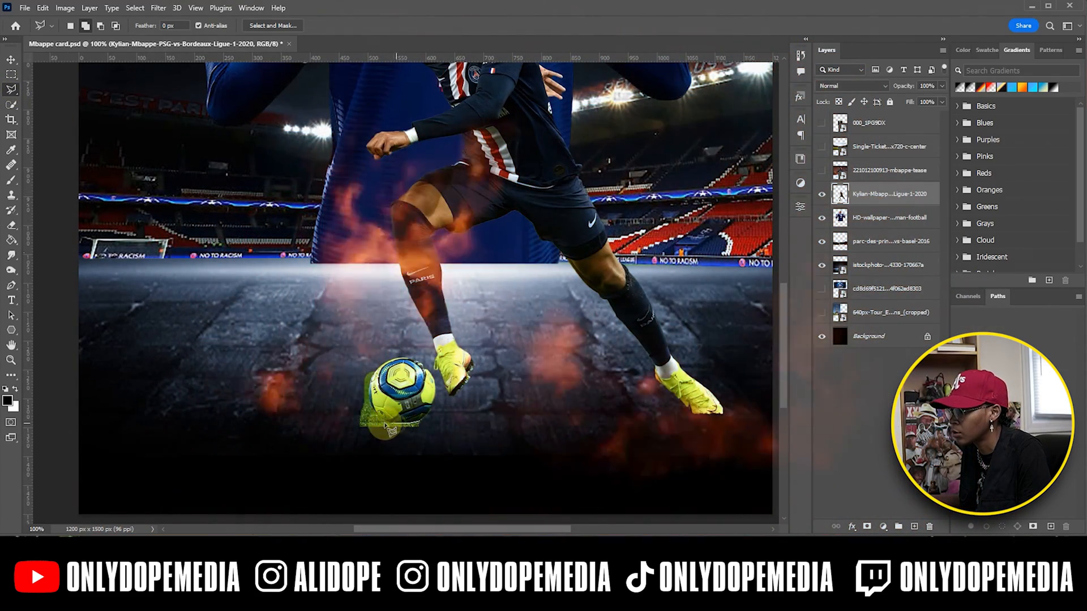
click(370, 385)
click(342, 402)
click(354, 440)
click(426, 444)
double_click(450, 424)
key(Delete)
key(ctrl+d)
key(ctrl+minus)
key(ctrl+minus)
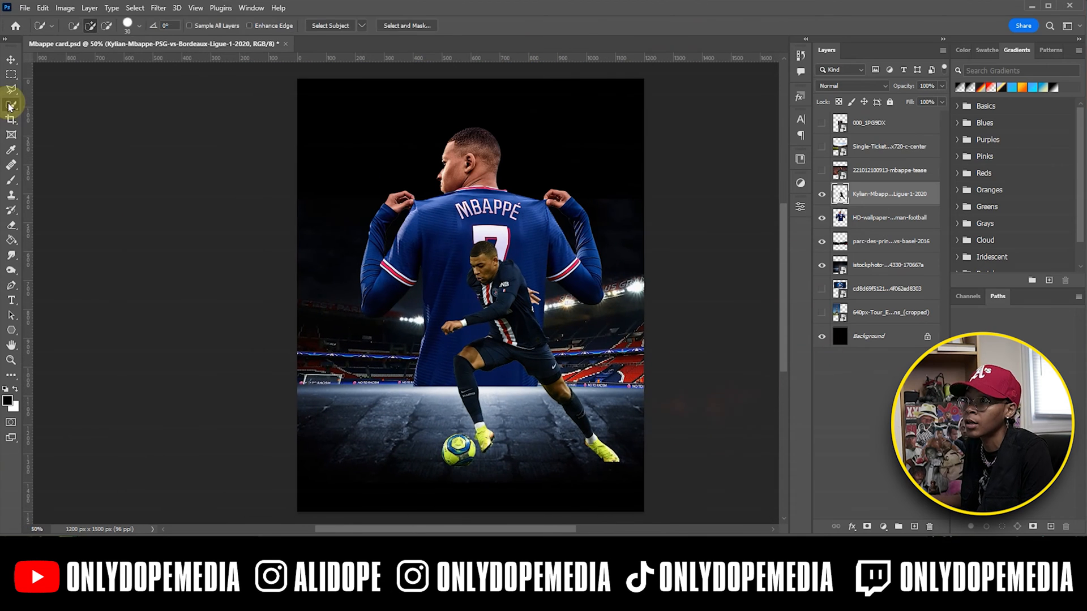
Refine the running player's cutout edge with an expanded selection of its surroundings, and move the cutout toward the canvas's left edge.
click(10, 105)
click(134, 8)
mouse_move(181, 182)
click(266, 208)
key(Return)
key(ctrl+d)
key(v)
drag(398, 359, 318, 353)
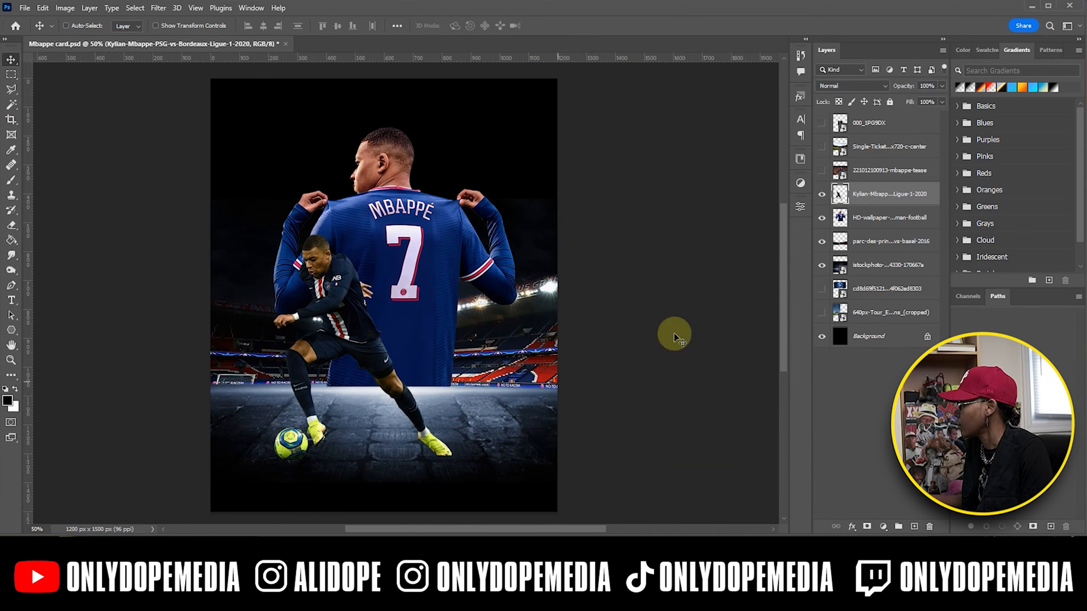
click(820, 172)
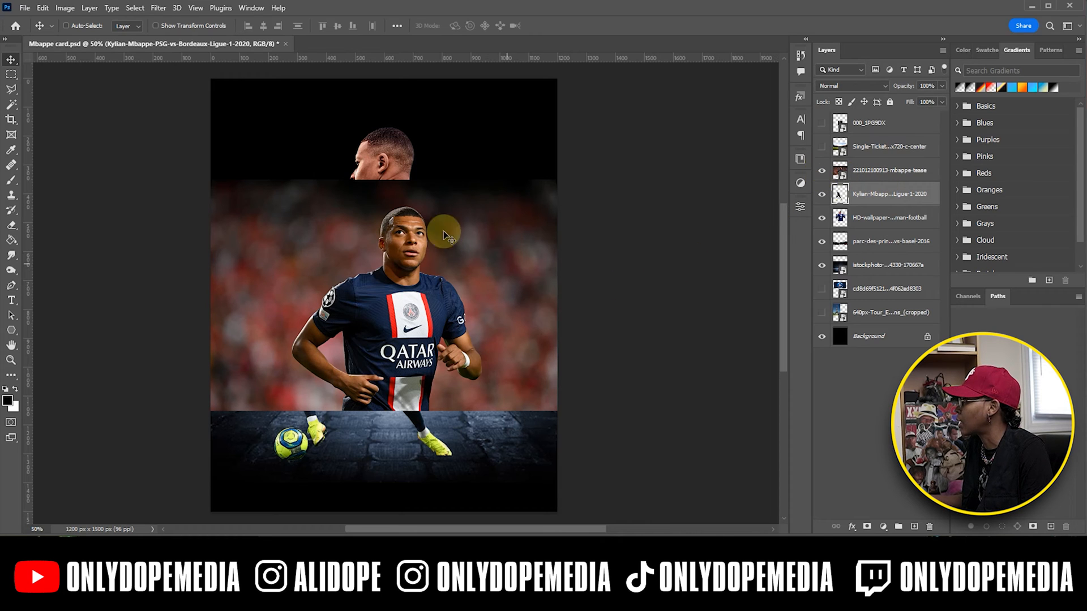
click(868, 175)
drag(870, 174, 856, 273)
drag(390, 340, 487, 152)
drag(897, 265, 878, 183)
drag(423, 205, 408, 295)
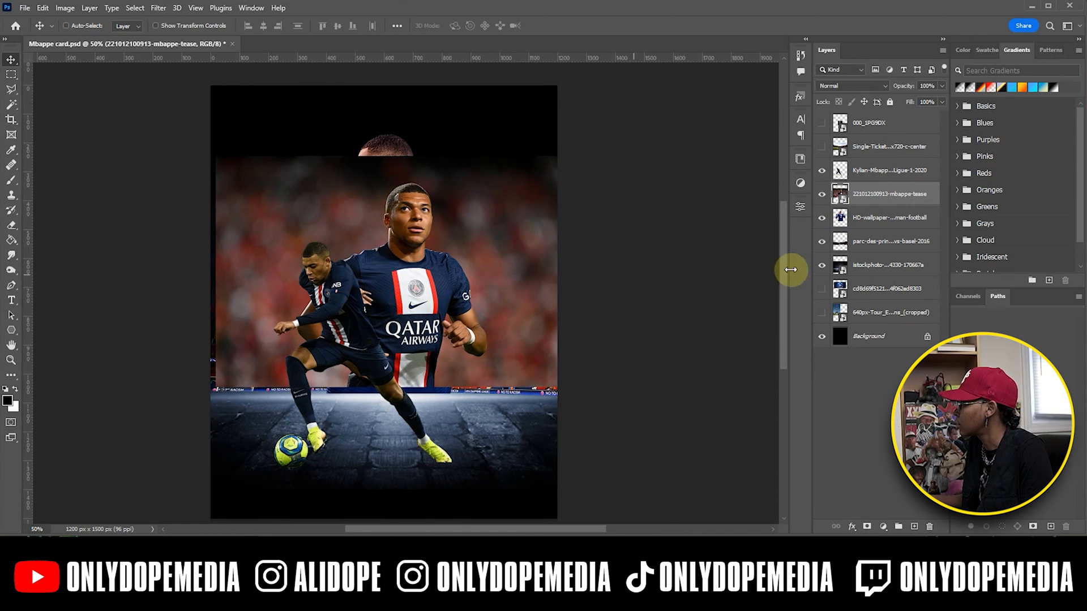
drag(445, 321, 440, 318)
right_click(878, 197)
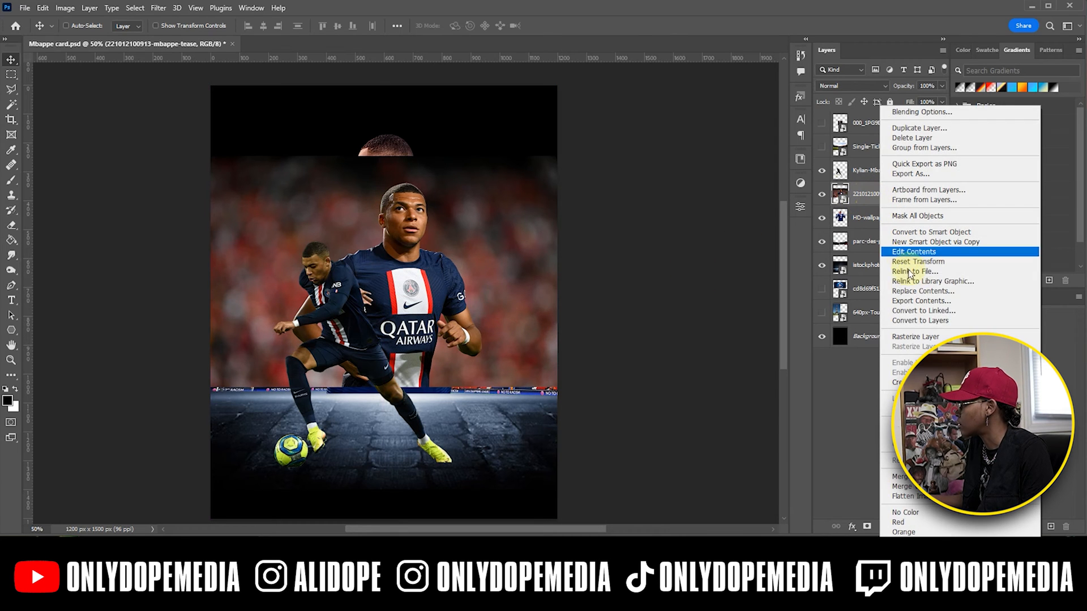
click(905, 338)
click(134, 7)
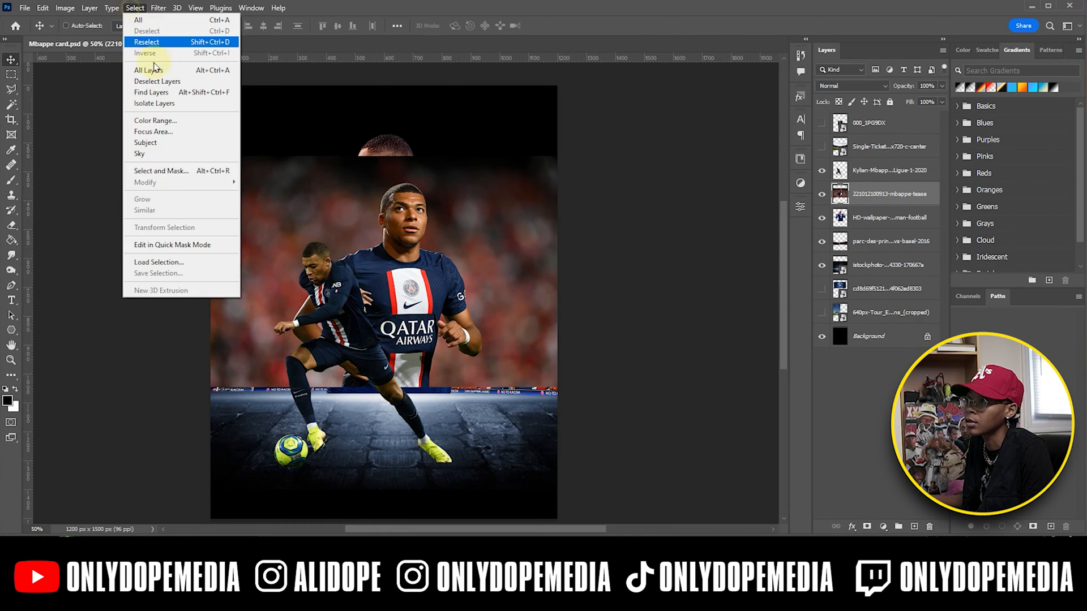
click(145, 139)
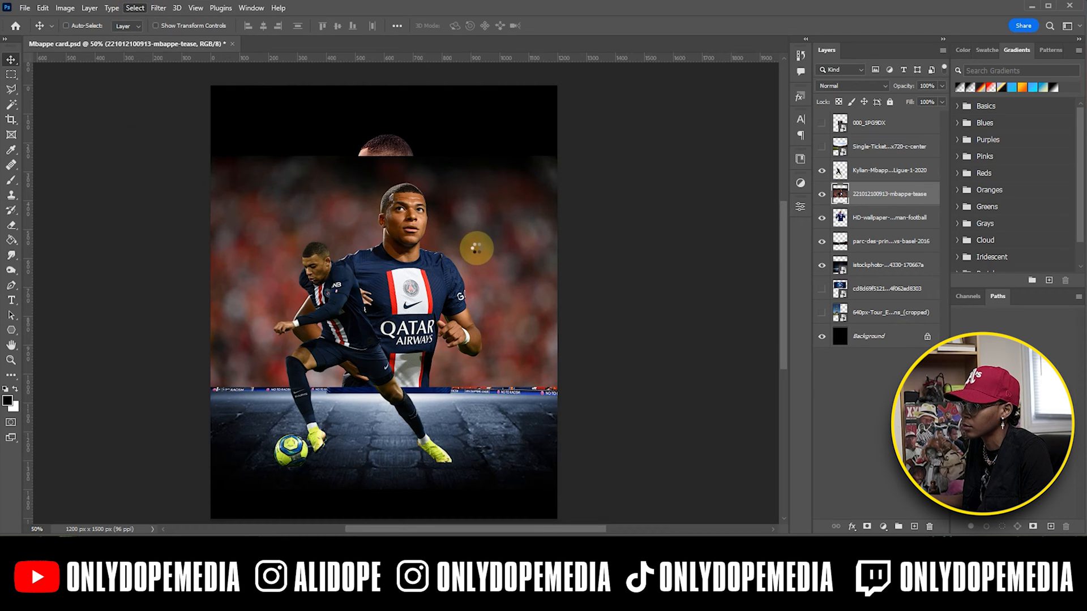
key(ctrl+shift+i)
key(Delete)
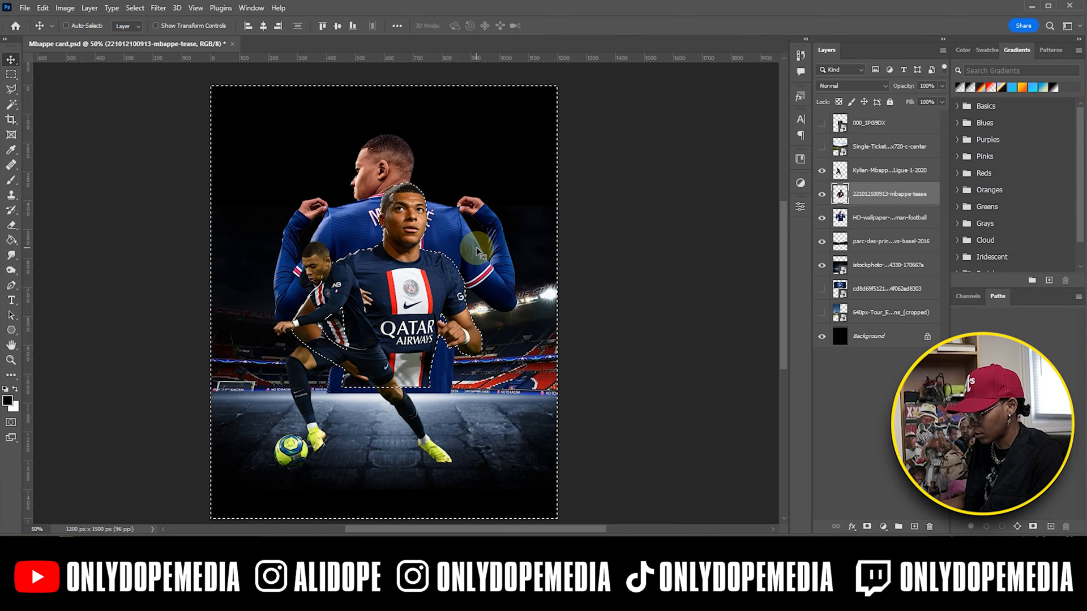
key(ctrl+d)
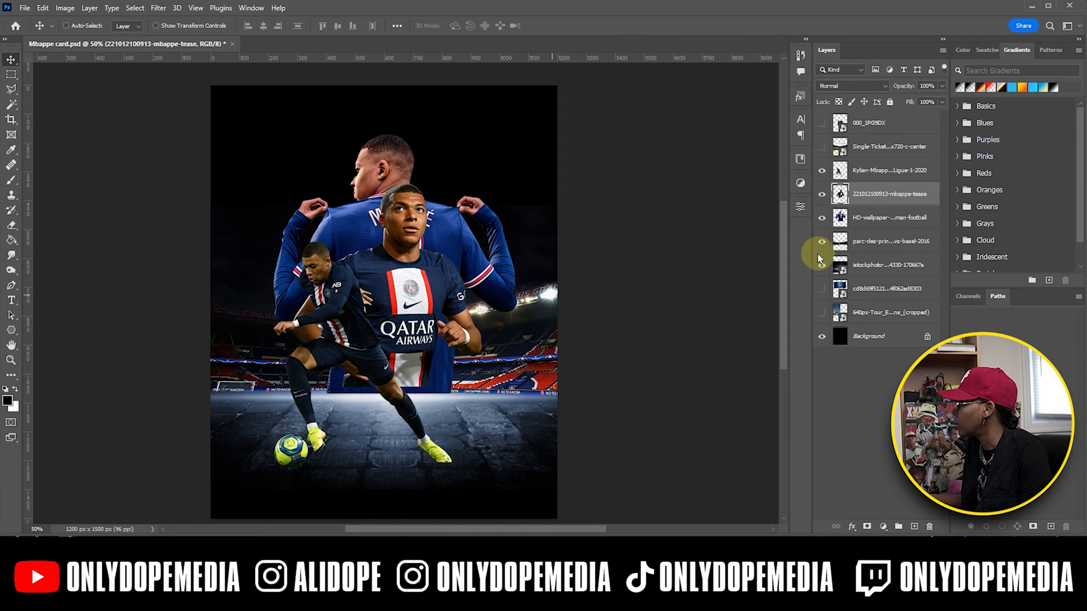
Place the HD-wallpaper back-view player layer beneath the istockphoto layer and shift it up toward the canvas's right edge.
drag(878, 224, 878, 272)
drag(427, 321, 478, 280)
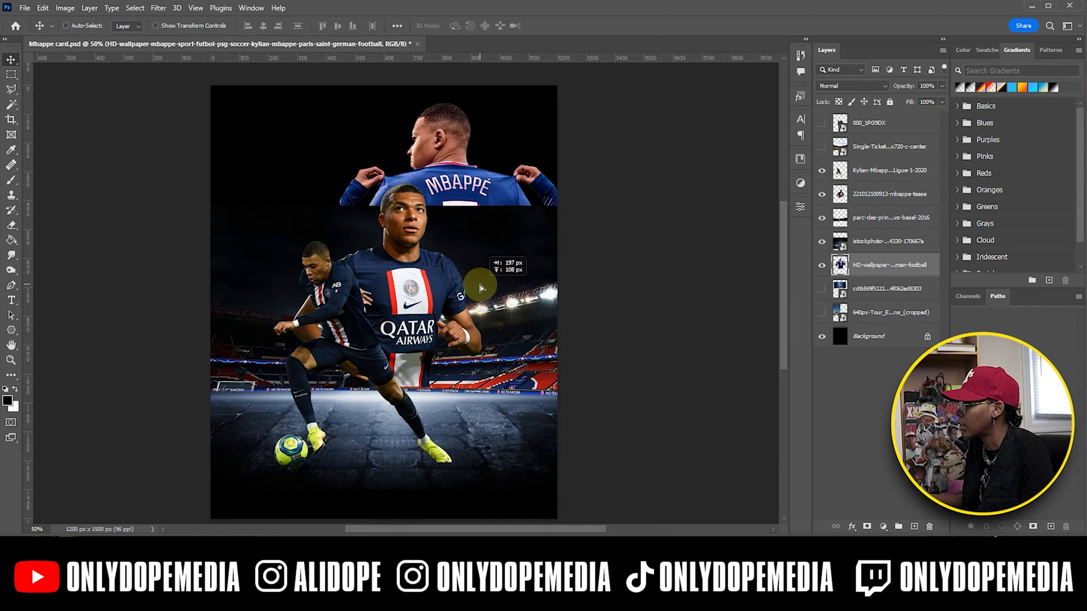
click(863, 194)
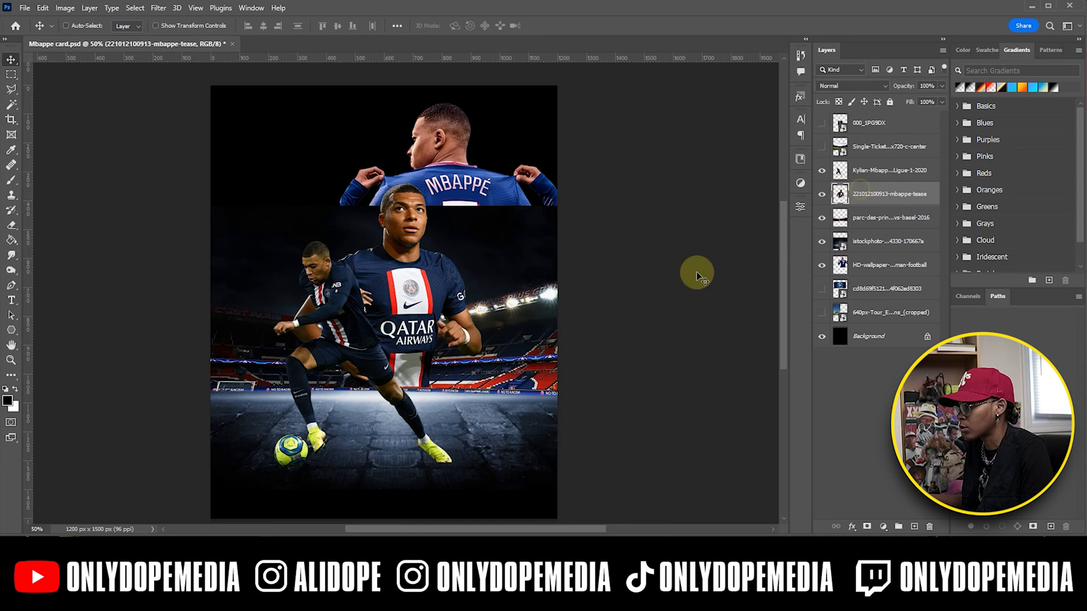
drag(408, 352, 418, 307)
click(429, 263)
key(ctrl+s)
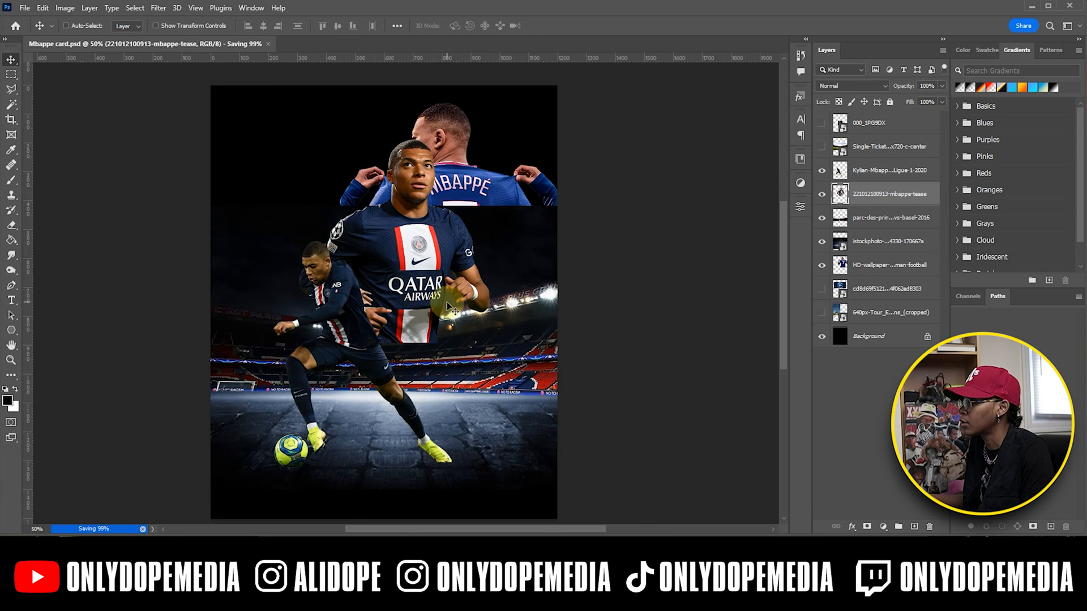
drag(440, 305, 441, 309)
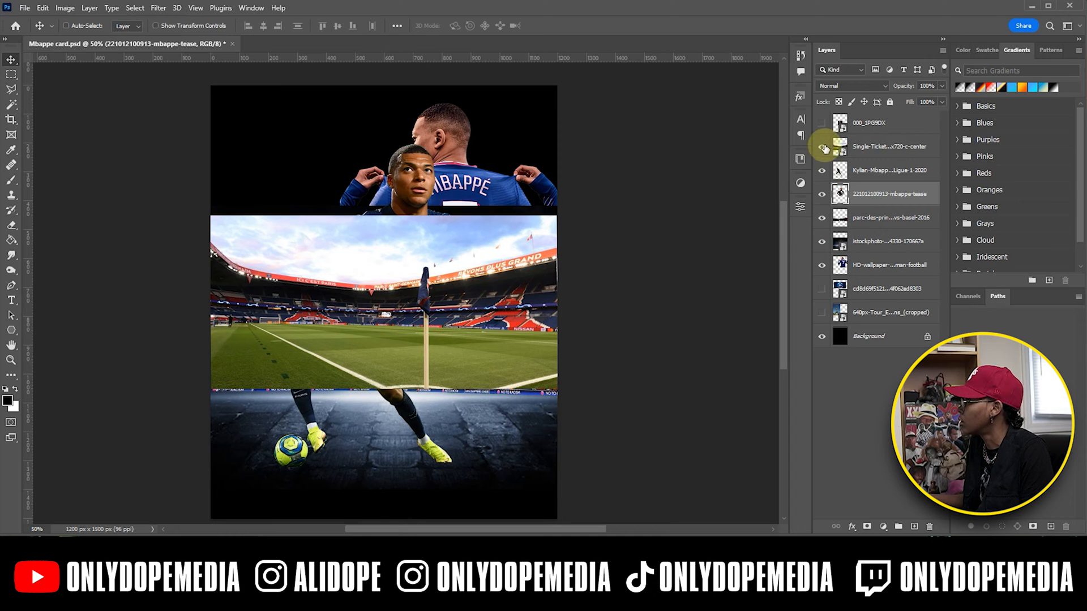
Delete the Single-Ticket stadium photo layer.
click(892, 149)
key(Delete)
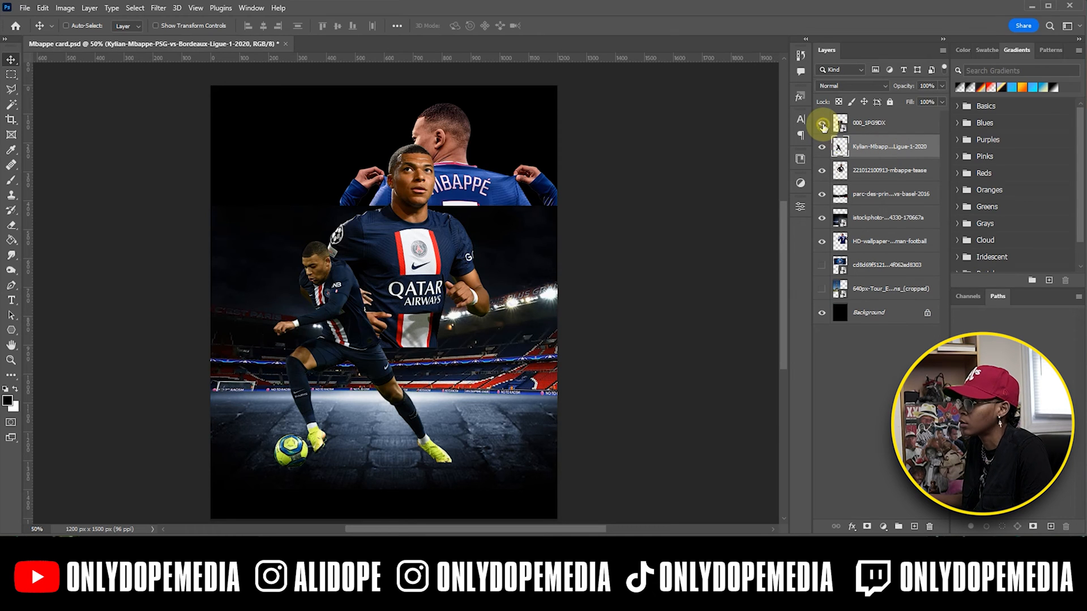
Show the 000_1PG9DX celebrating player photo, enlarge it, and position it over the left half of the canvas.
click(822, 124)
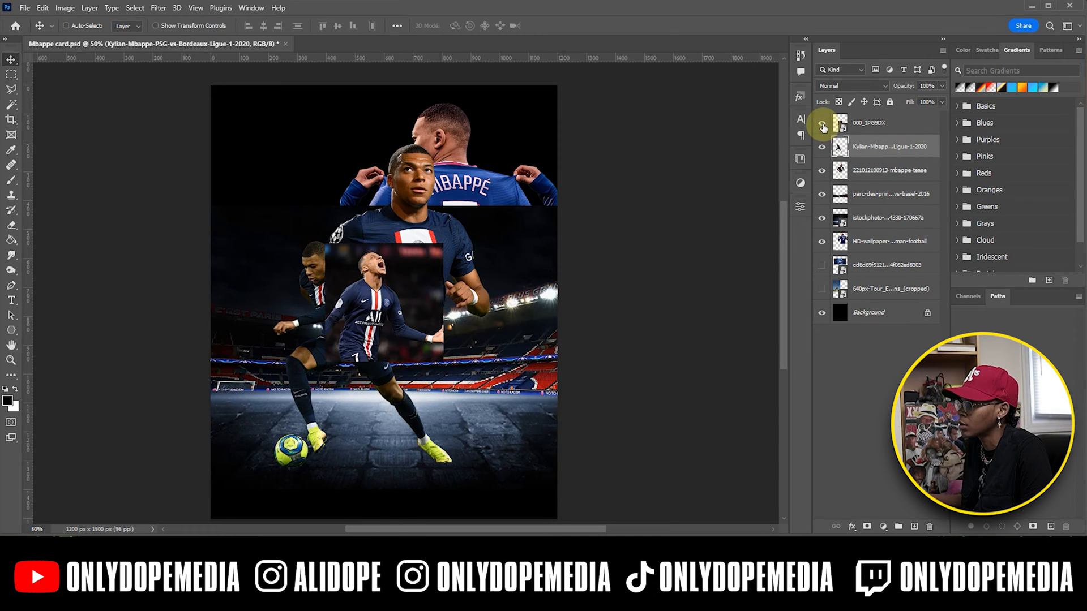
click(872, 126)
drag(387, 272, 446, 254)
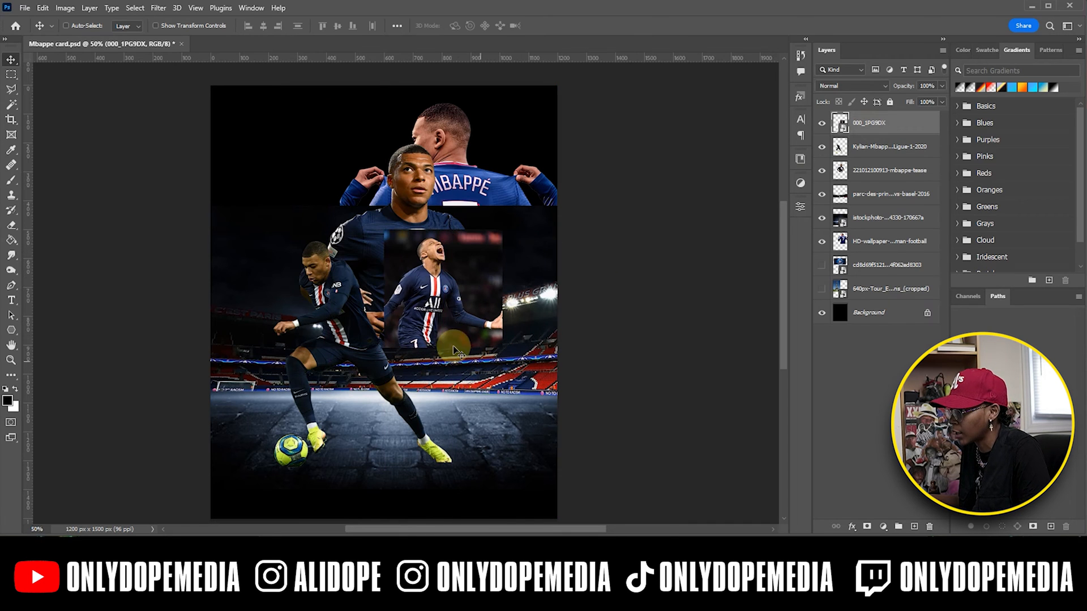
drag(449, 295, 345, 198)
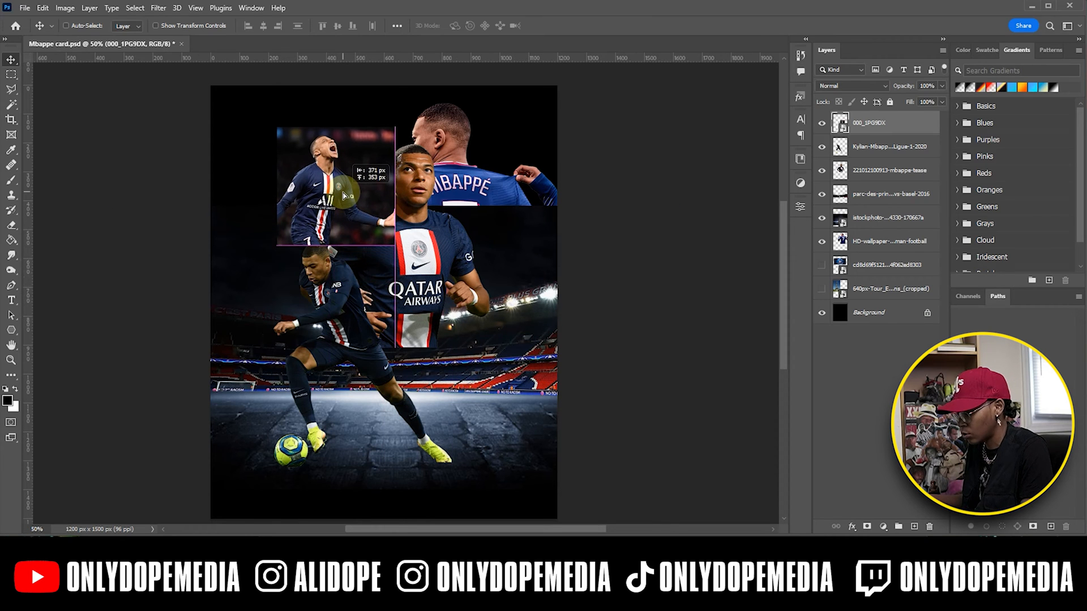
key(ctrl+t)
drag(395, 246, 478, 332)
key(Return)
drag(417, 302, 352, 278)
Hide the 000_1PG9DX layer, place it directly above the Background layer, and save the document.
click(821, 122)
drag(866, 124, 851, 280)
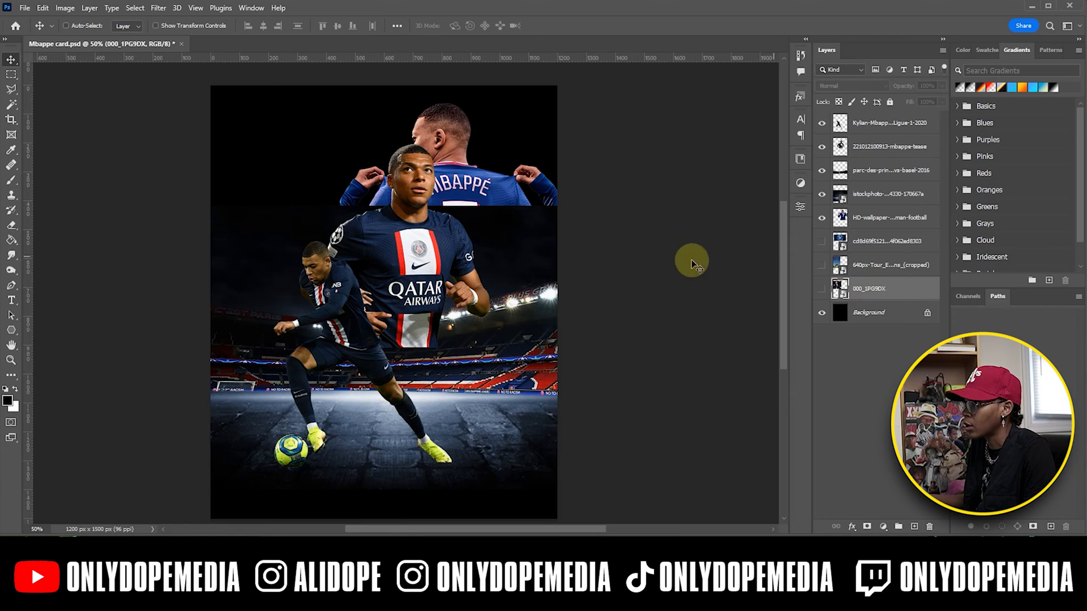
key(ctrl+s)
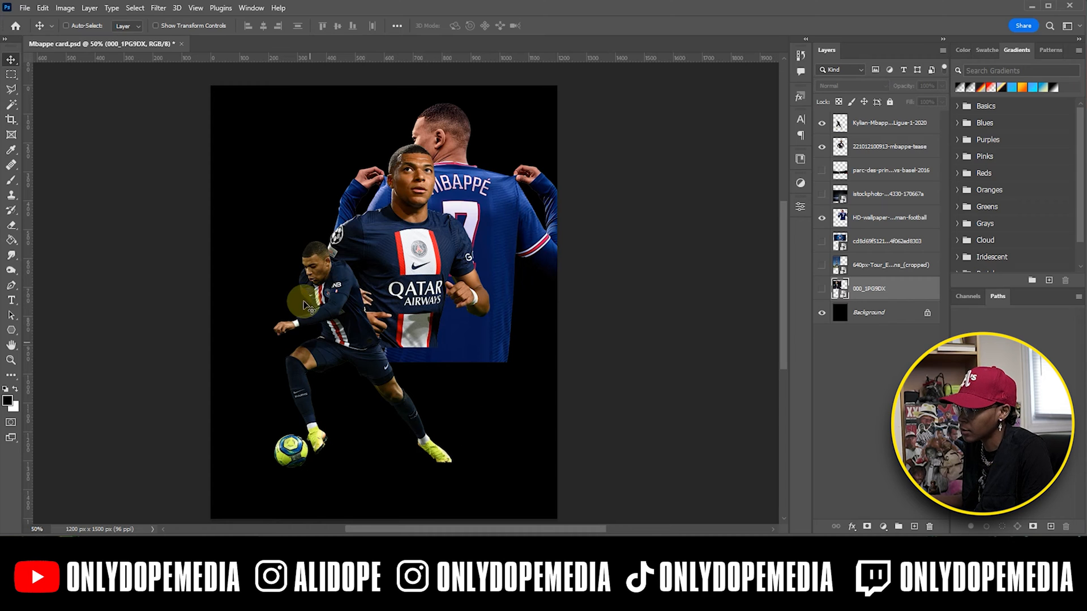
Convert the back-view, mbappe-tease and running player layers to smart objects and save the document.
click(880, 219)
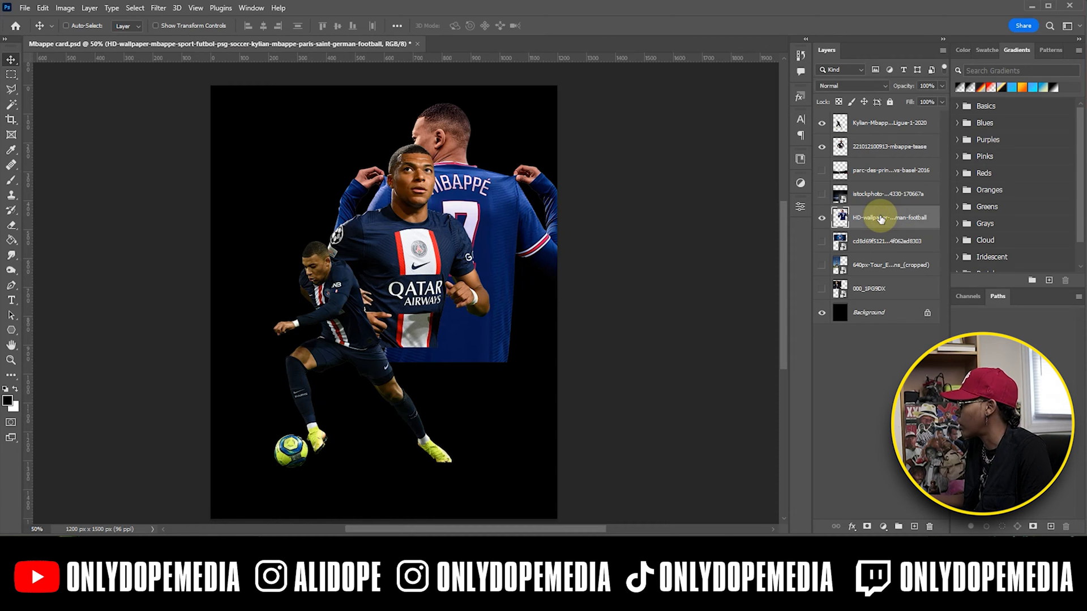
right_click(879, 219)
click(917, 295)
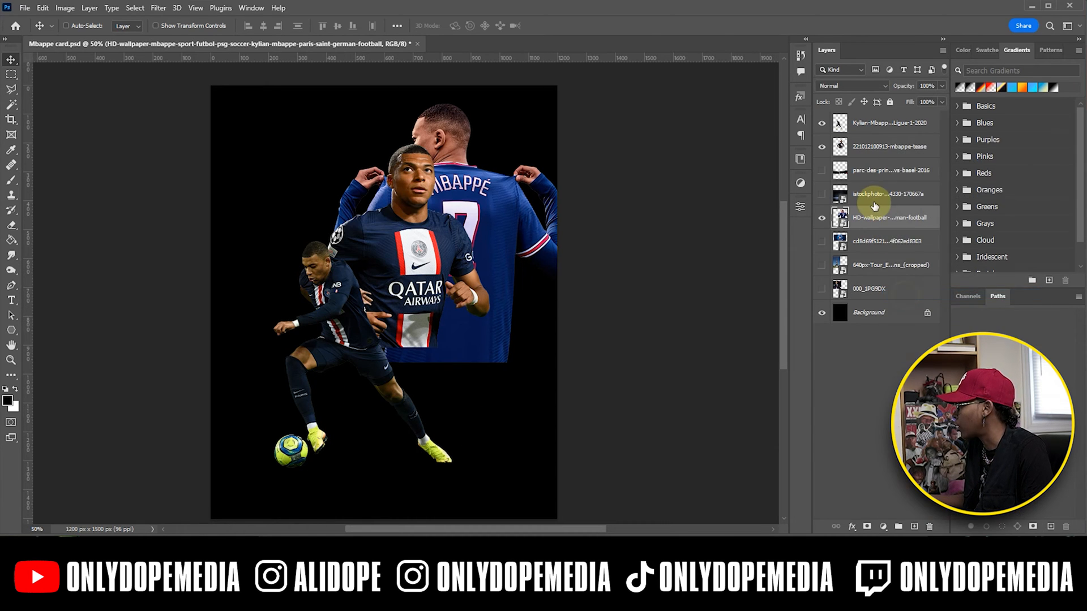
right_click(867, 148)
click(903, 294)
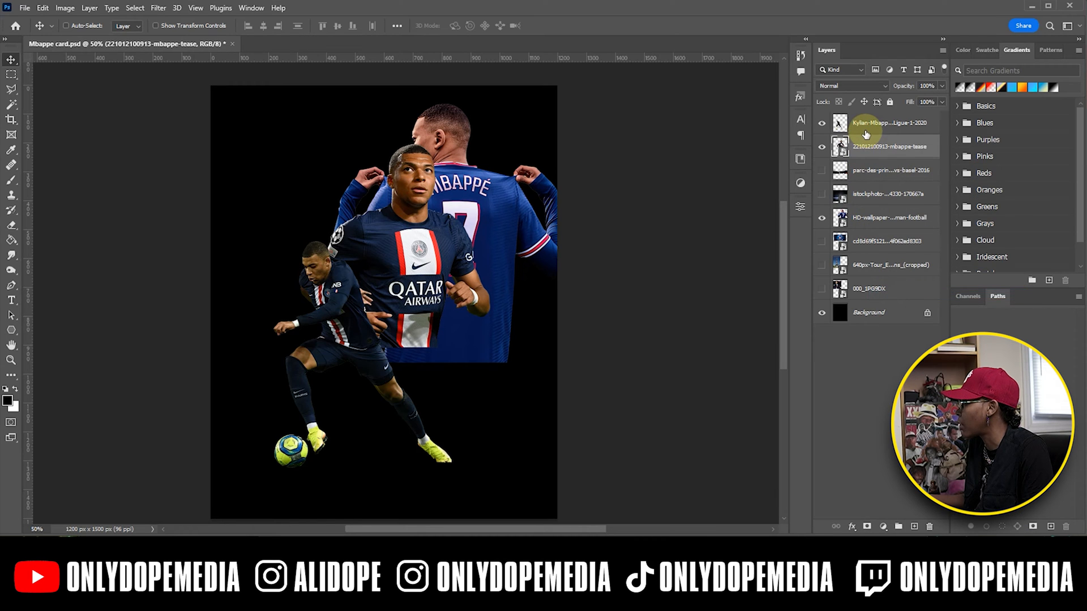
right_click(866, 134)
click(911, 296)
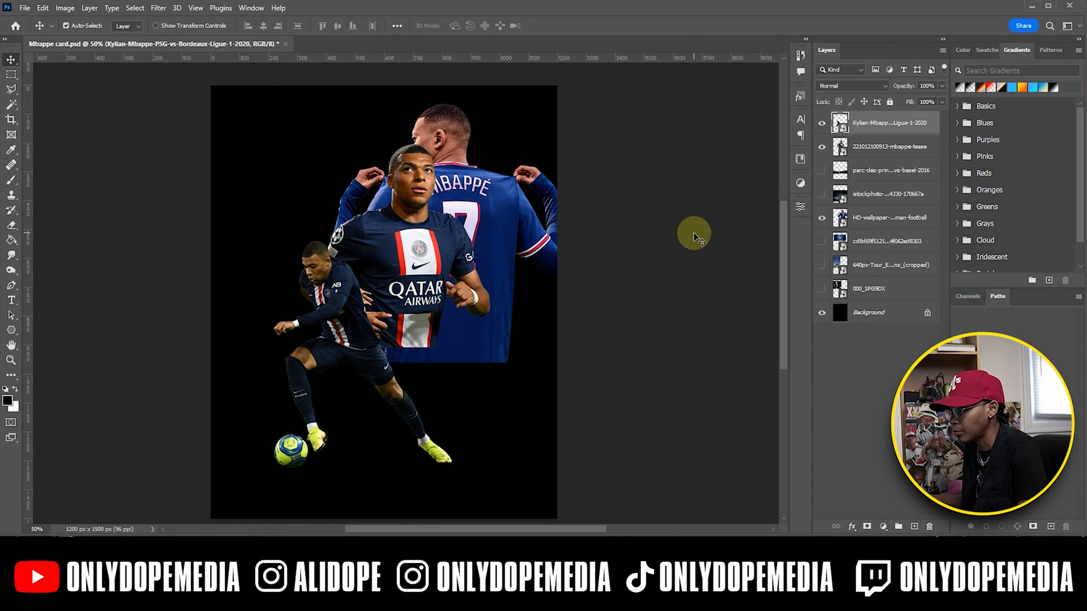
key(ctrl+s)
Hide the other two players and clip a Black & White adjustment to the running player with Reds 119 and Yellows 21.
click(821, 146)
click(821, 217)
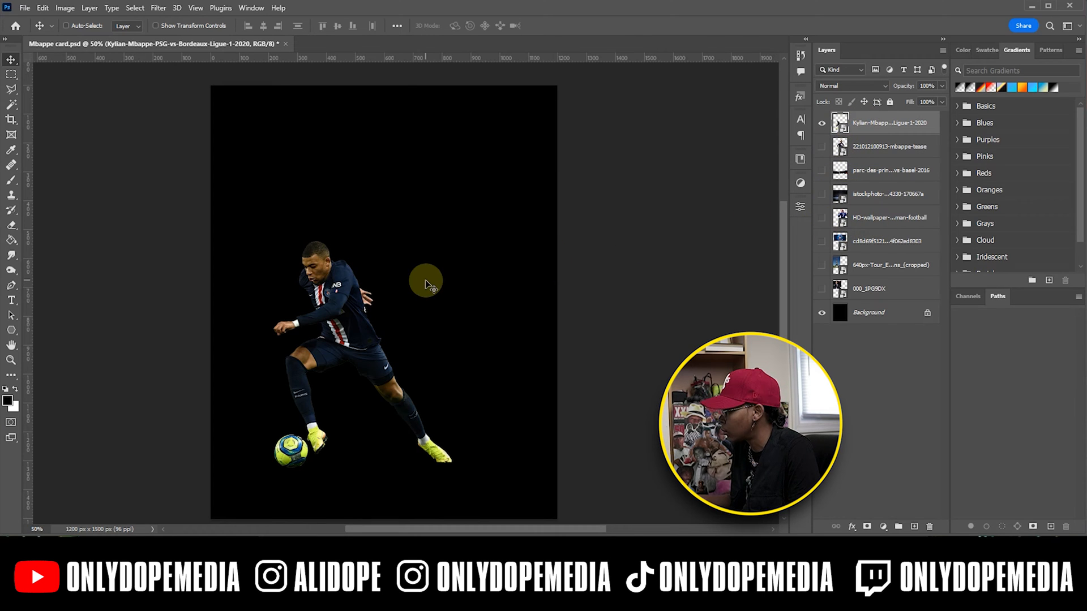
click(876, 526)
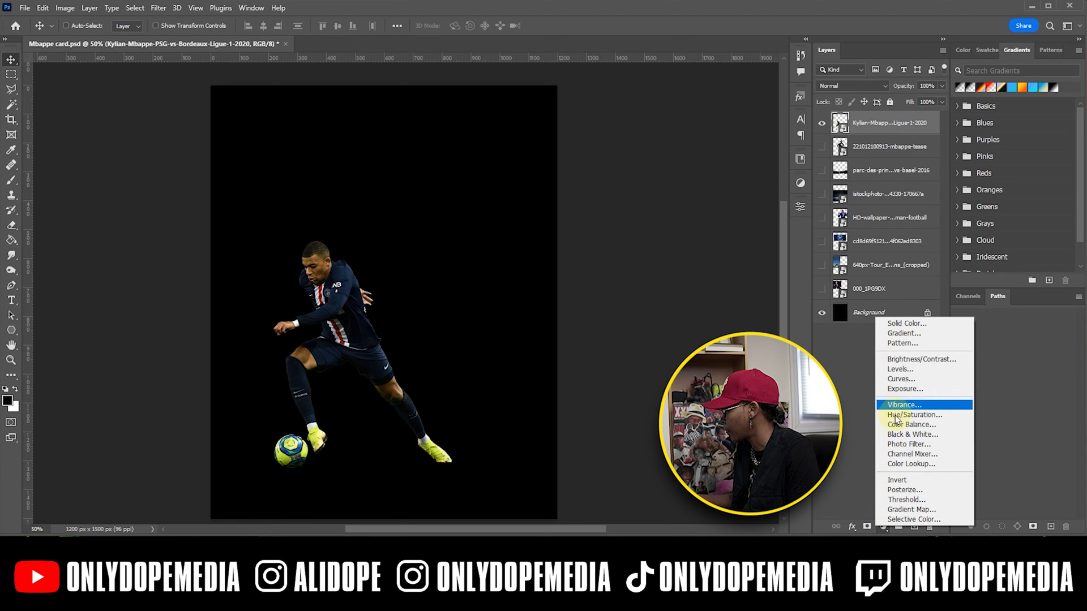
click(909, 435)
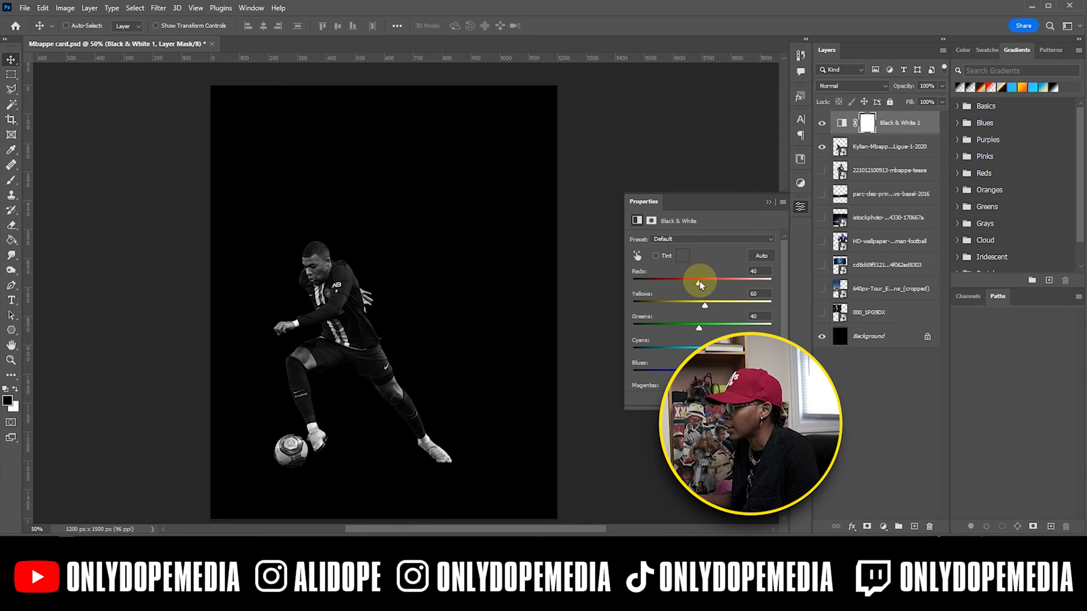
drag(699, 286, 690, 306)
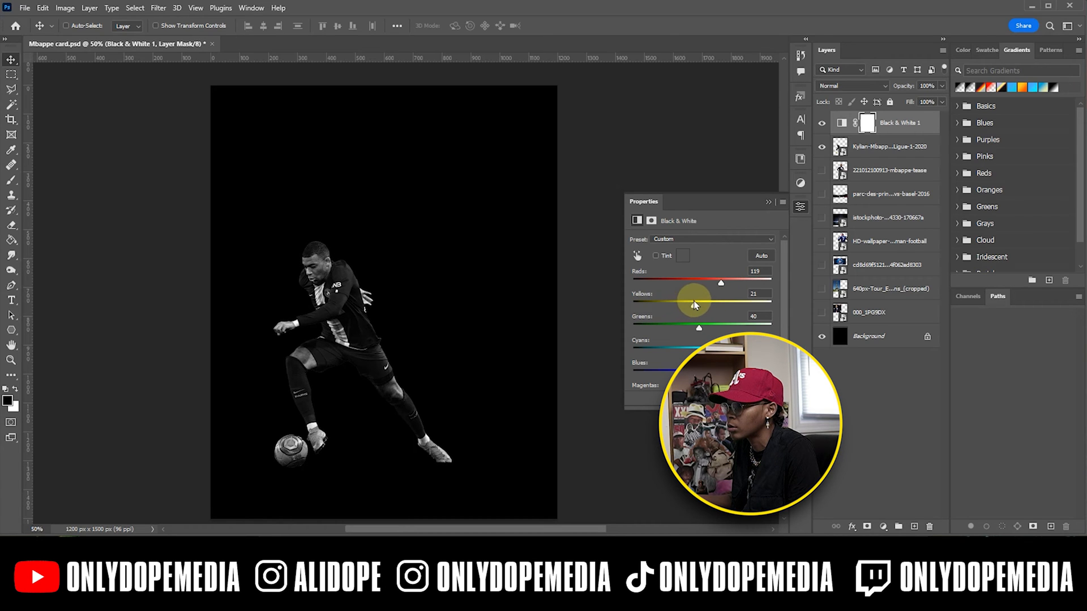
click(767, 202)
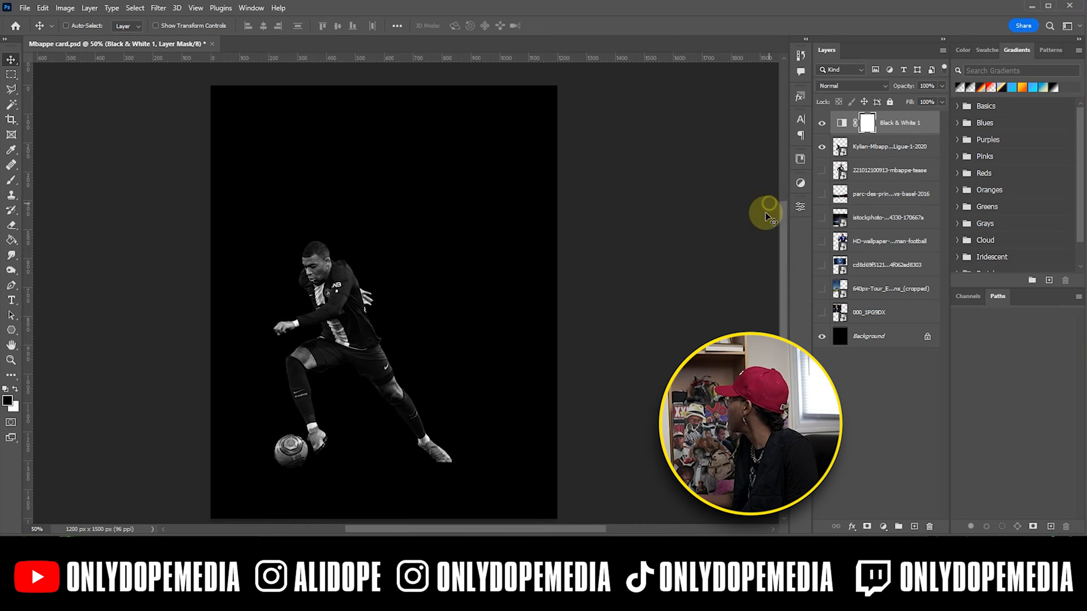
right_click(881, 130)
click(911, 357)
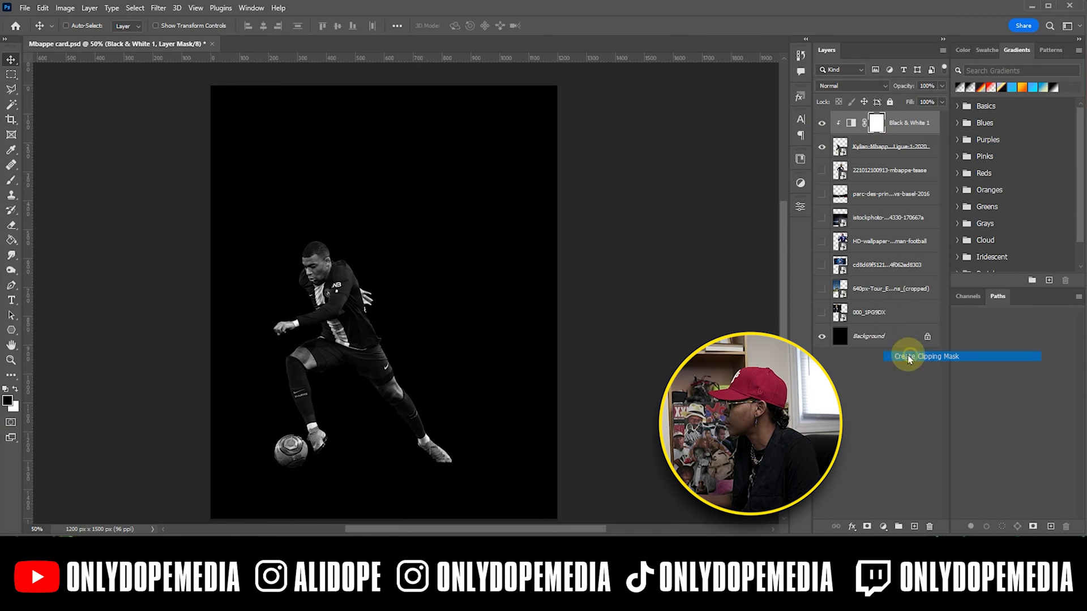
Open the running player layer in the Camera Raw Filter and set Texture +20, Clarity +11 and Dehaze +30.
click(860, 148)
click(158, 8)
click(190, 97)
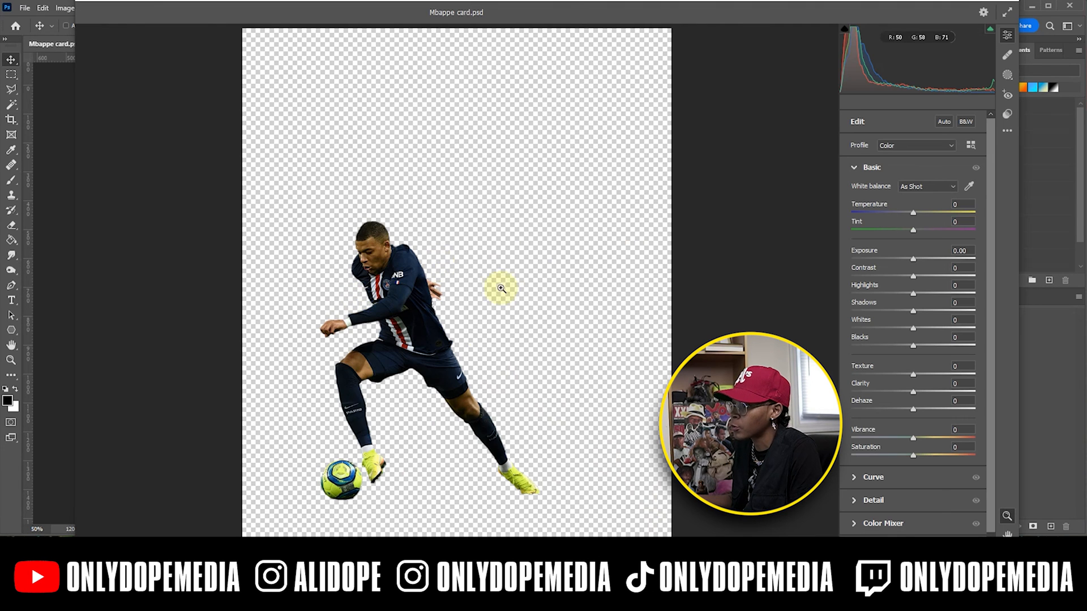
click(438, 352)
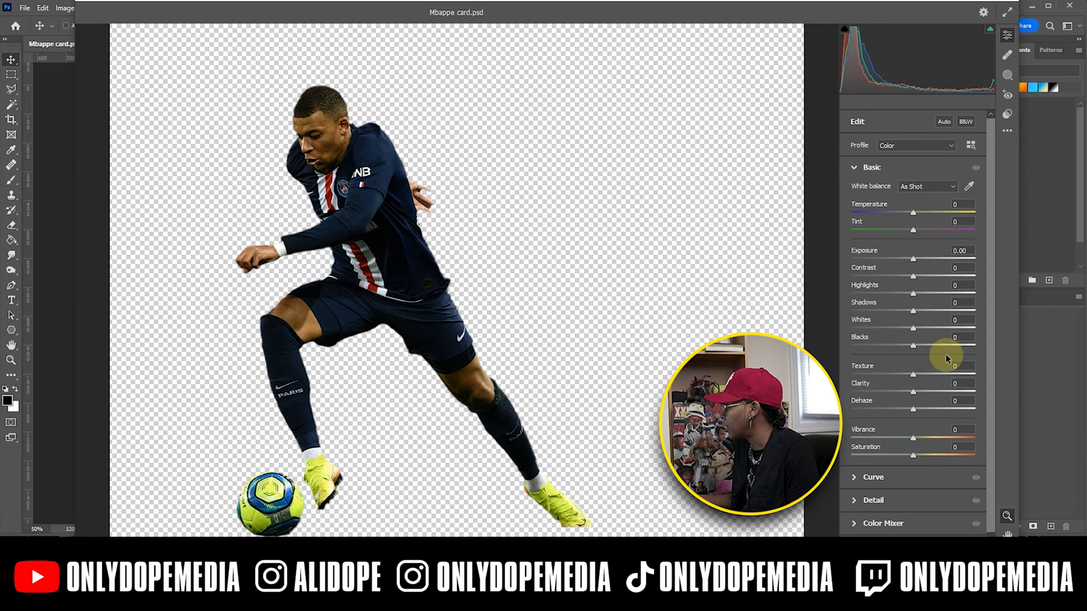
mouse_move(913, 393)
mouse_down()
mouse_move(940, 381)
mouse_move(924, 387)
mouse_move(911, 369)
mouse_move(946, 374)
mouse_move(925, 376)
mouse_up()
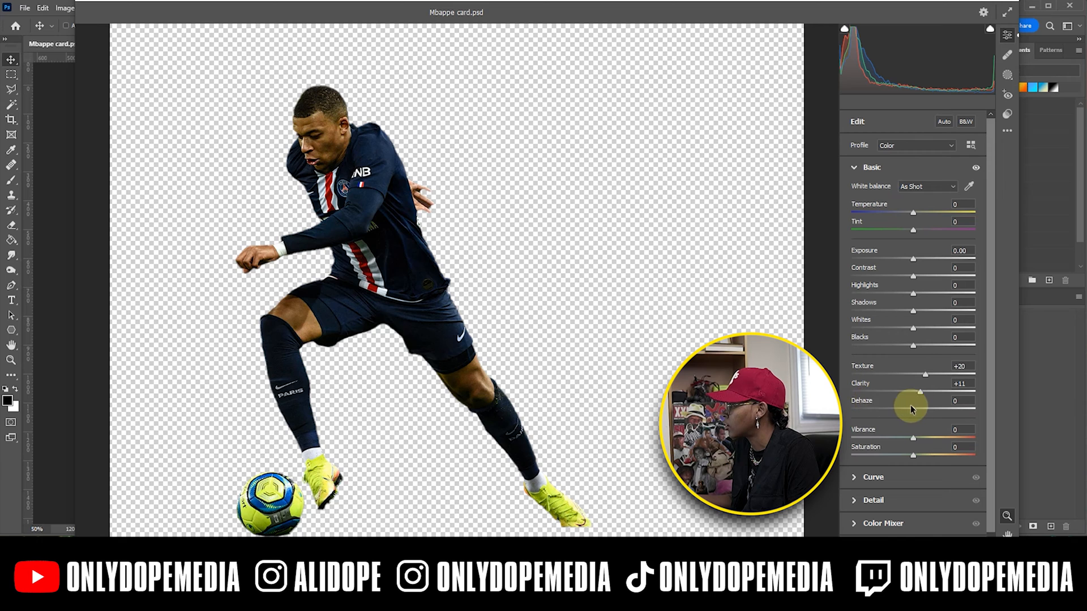
drag(855, 409, 930, 400)
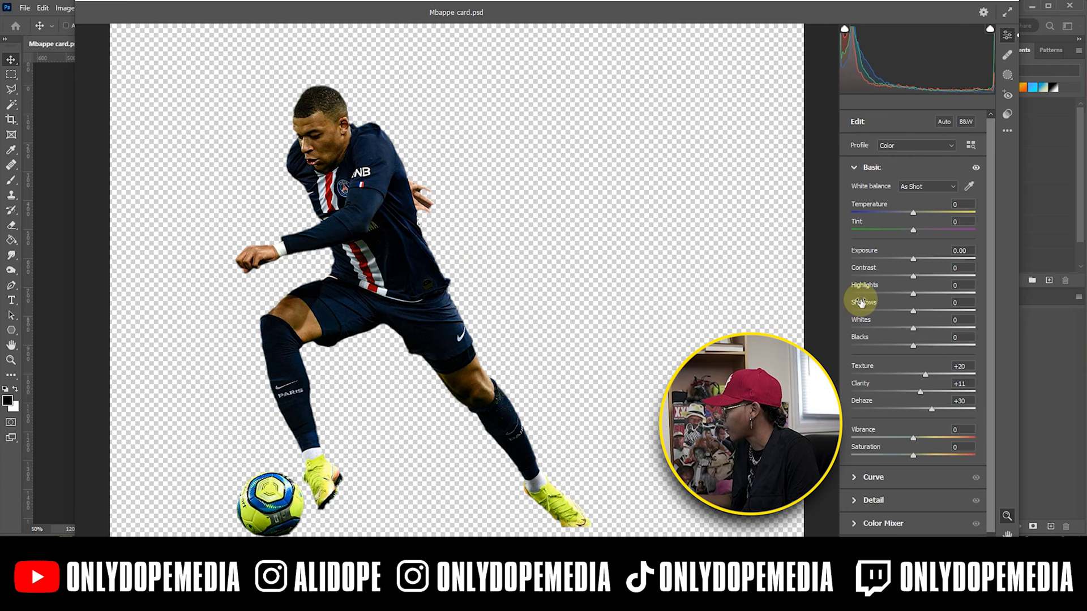
Set the running player's Noise Reduction to 38 and apply the Camera Raw Filter.
scroll(860, 298, down, 2)
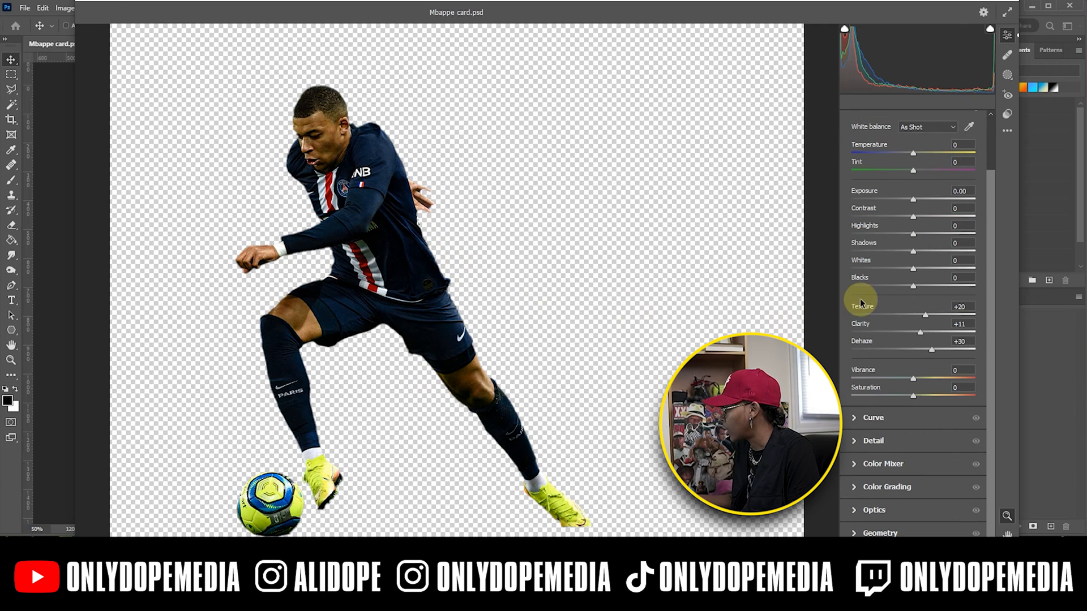
click(854, 443)
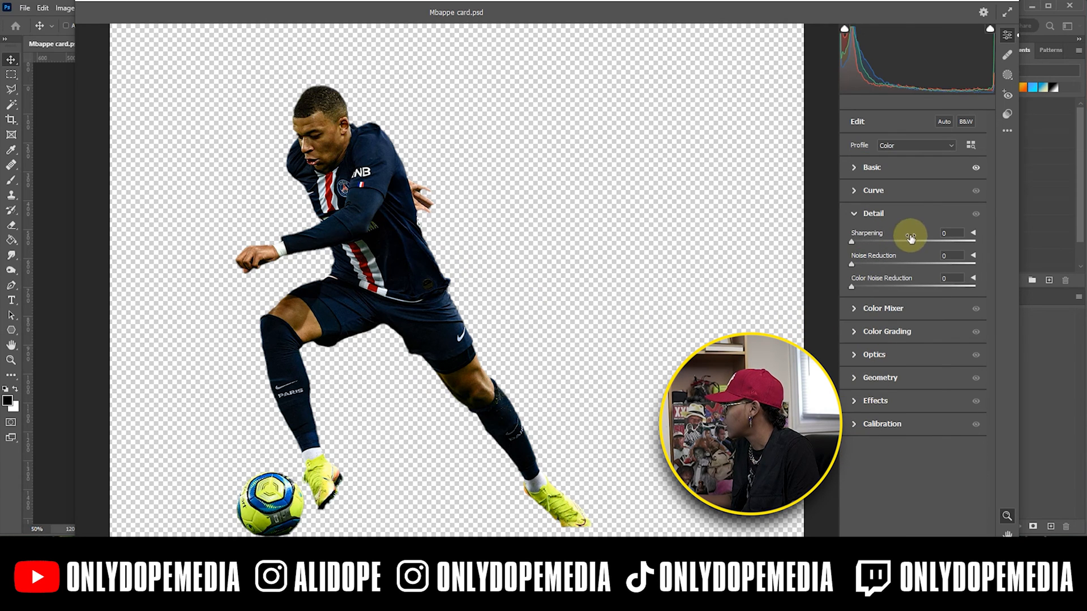
click(853, 311)
click(855, 237)
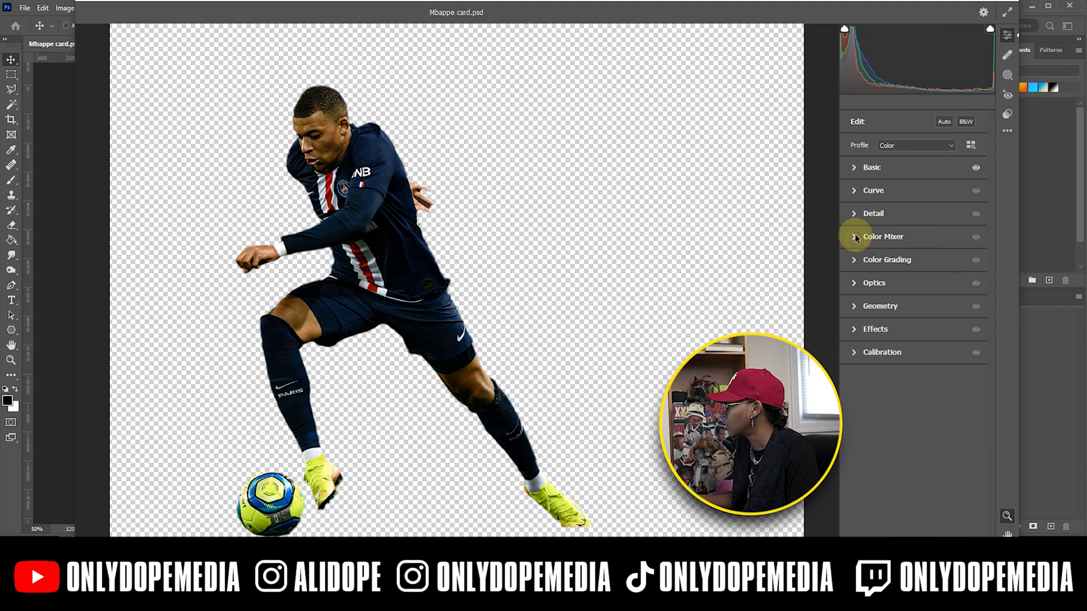
click(853, 215)
drag(859, 262, 896, 255)
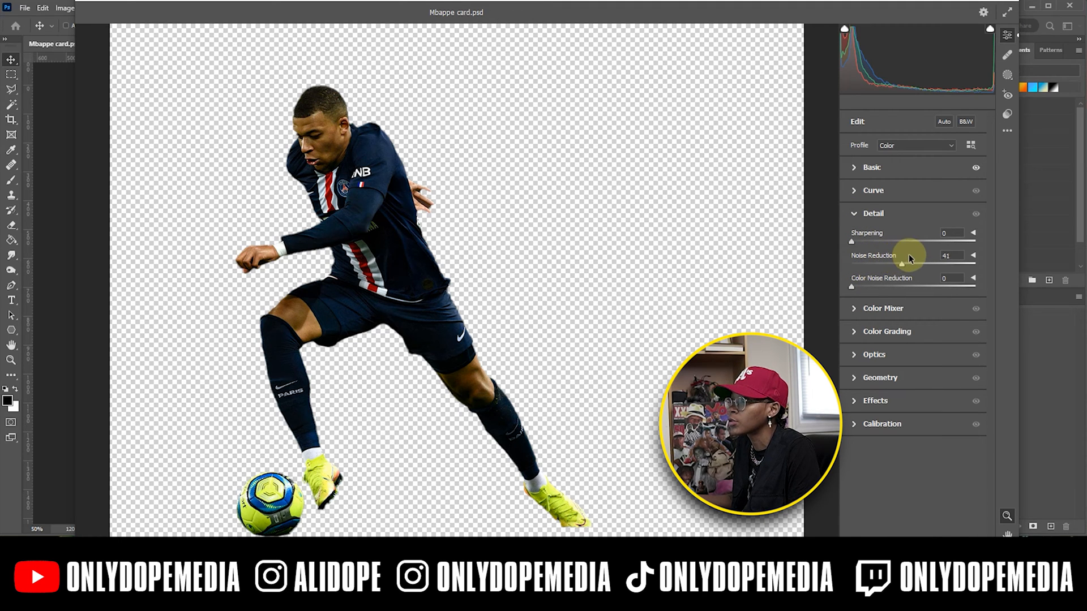
mouse_move(904, 264)
mouse_down()
mouse_move(834, 269)
mouse_move(898, 260)
mouse_up()
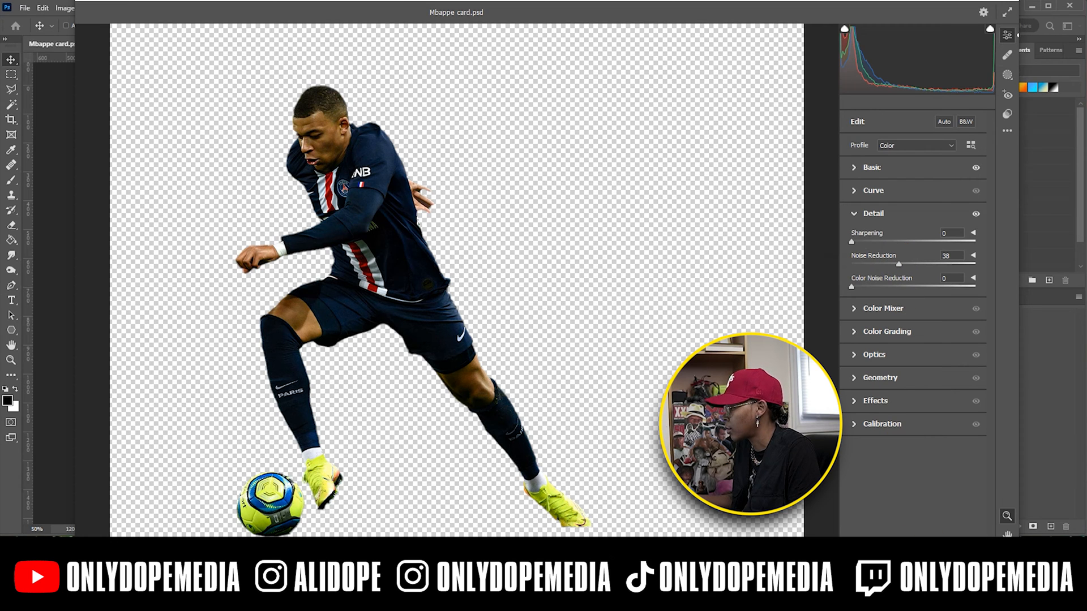
key(Return)
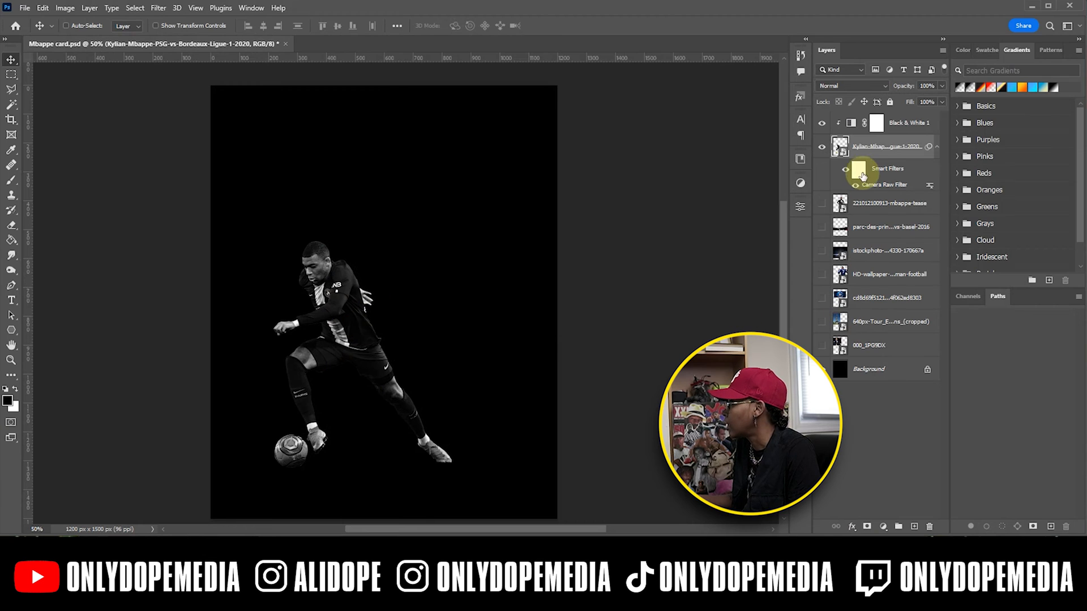
Paint black over the running player's front sock on the Black & White 1 mask with a 60 px brush.
click(935, 148)
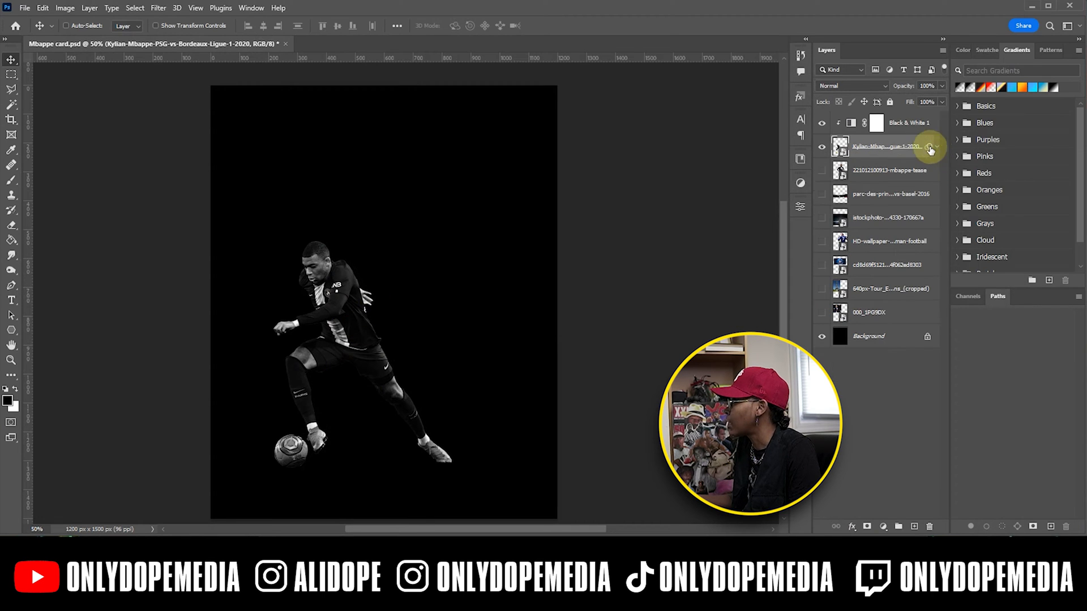
click(880, 121)
key(ctrl+plus)
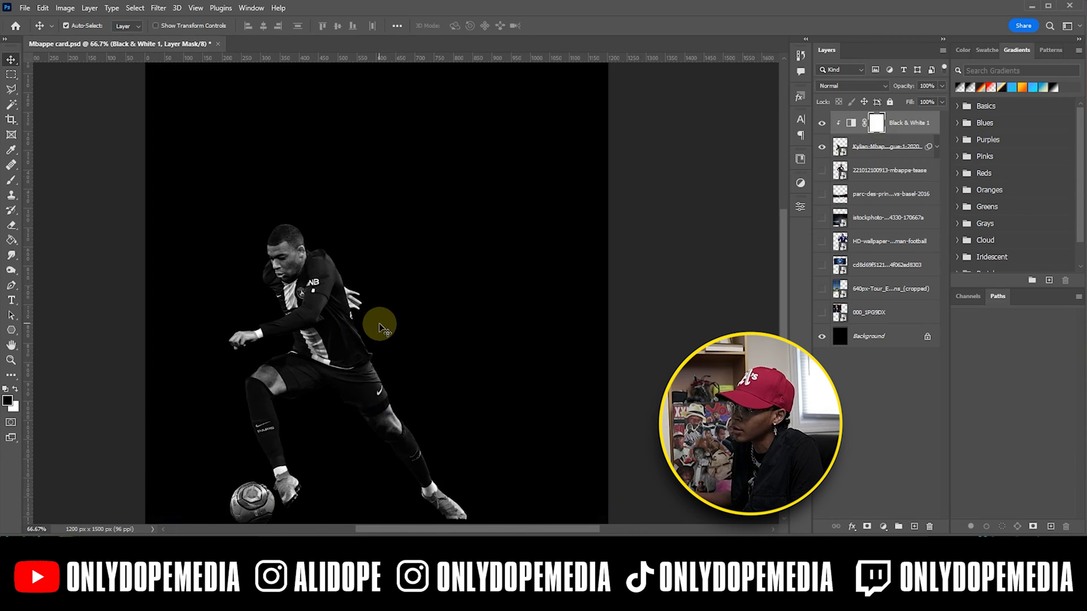
drag(385, 327, 346, 241)
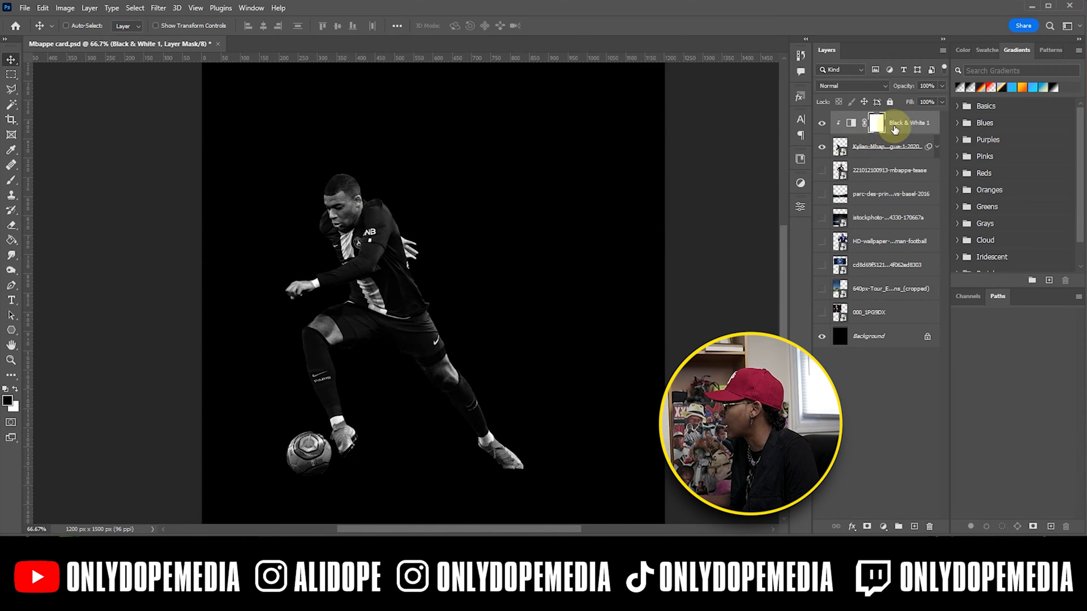
key(b)
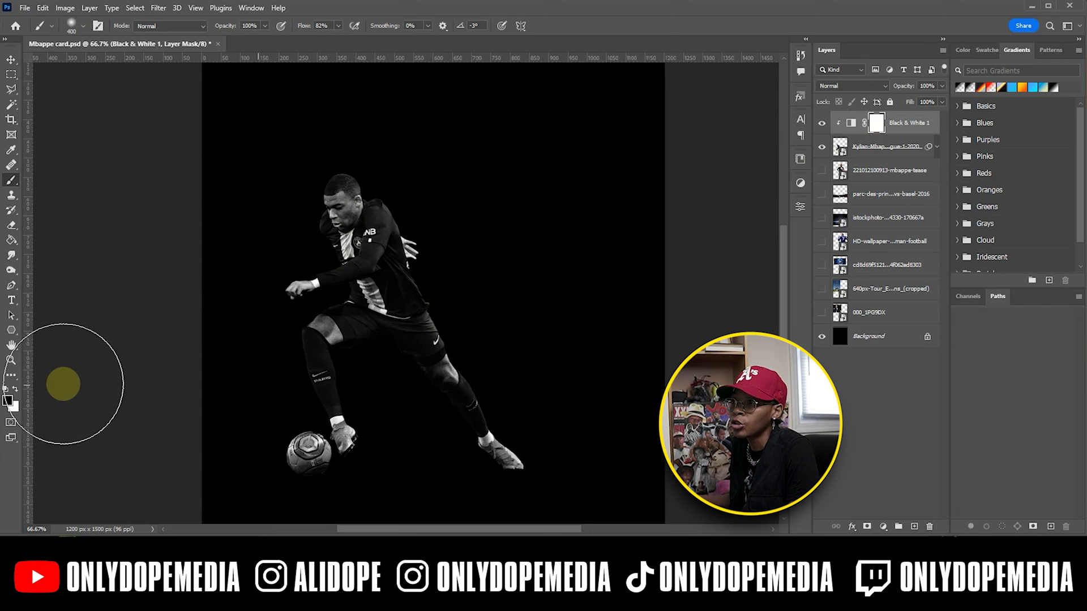
key(bracketleft)
key(bracketleft)
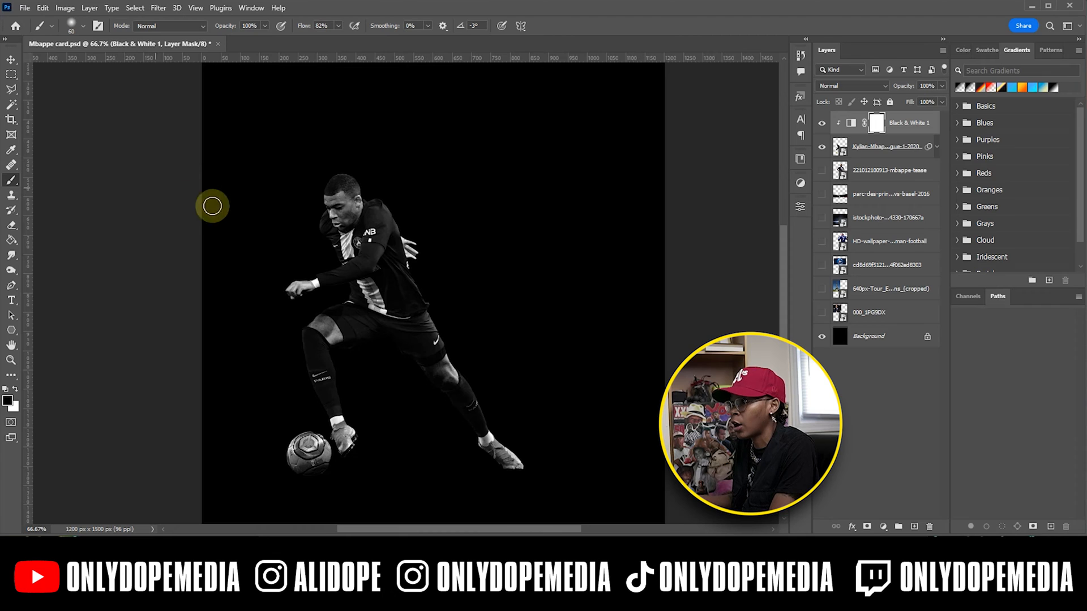
key(bracketleft)
key(bracketleft)
drag(315, 340, 329, 379)
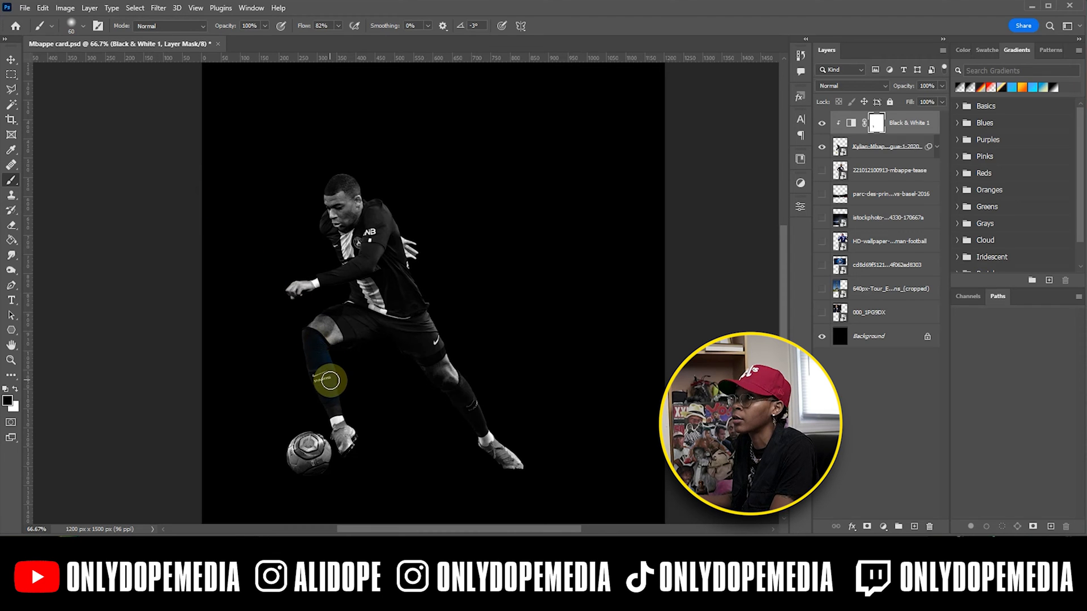
Set the brush to 45 px and 100% flow, and paint black over the rest of the running player's kit on the mask.
drag(322, 24, 393, 17)
key(bracketleft)
key(bracketleft)
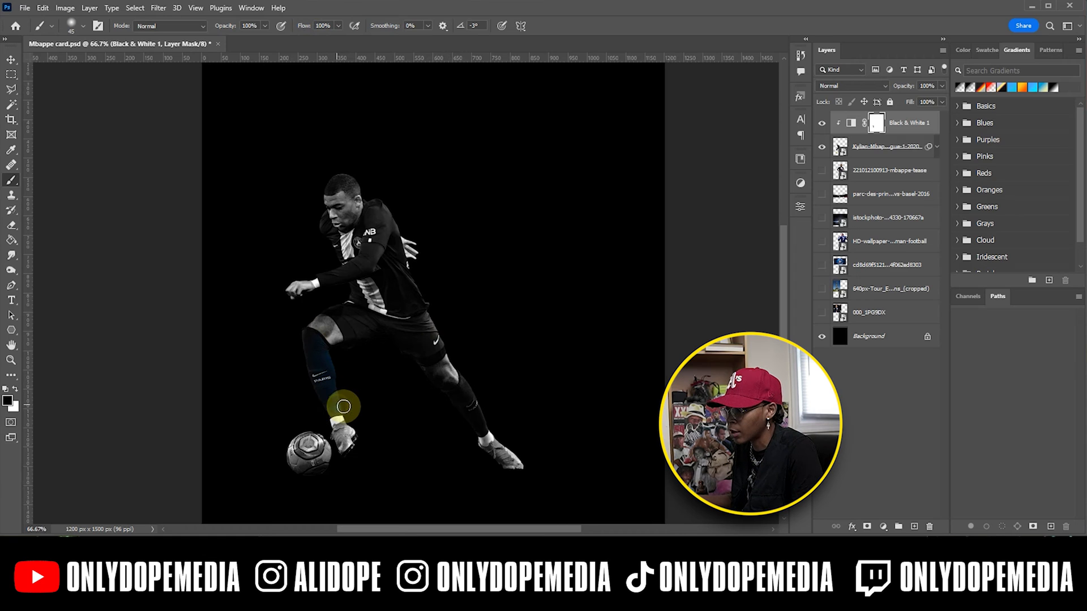
mouse_move(343, 409)
mouse_down()
mouse_move(303, 396)
mouse_move(322, 377)
mouse_move(304, 353)
mouse_up()
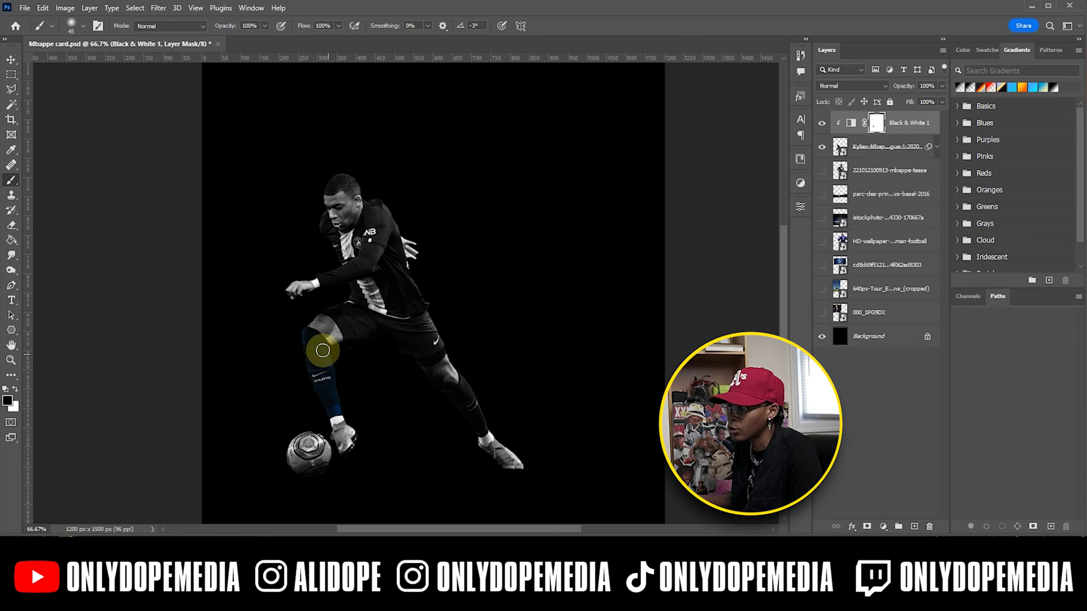
mouse_move(306, 335)
mouse_down()
mouse_move(323, 368)
mouse_move(465, 375)
mouse_move(435, 344)
mouse_move(339, 302)
mouse_move(322, 272)
mouse_move(399, 264)
mouse_move(322, 224)
mouse_move(376, 210)
mouse_up()
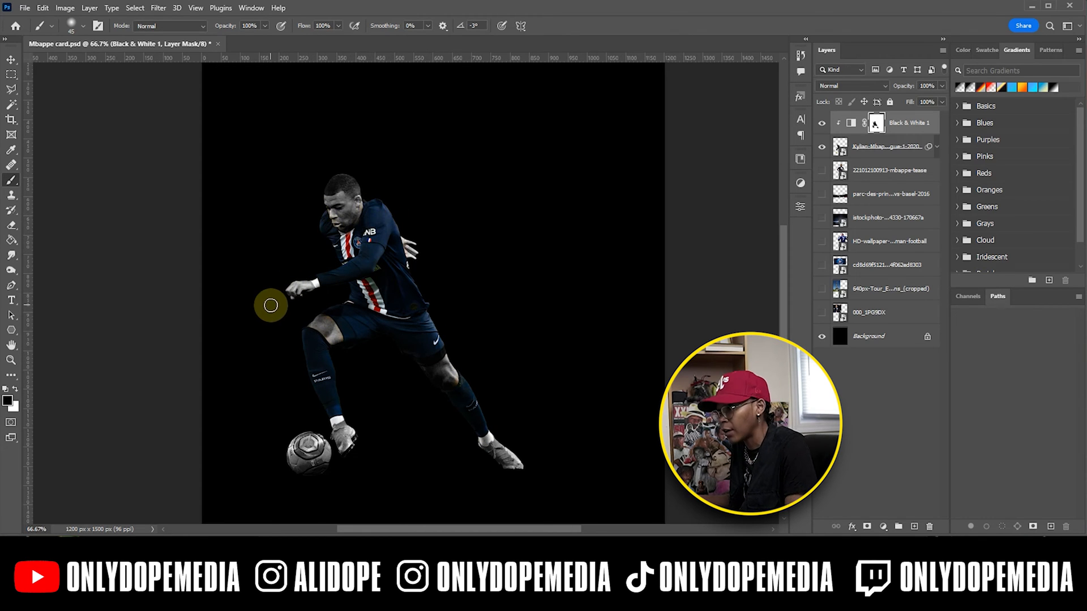
Switch to white, touch up the running player's mask around the skin areas, and save the document.
key(x)
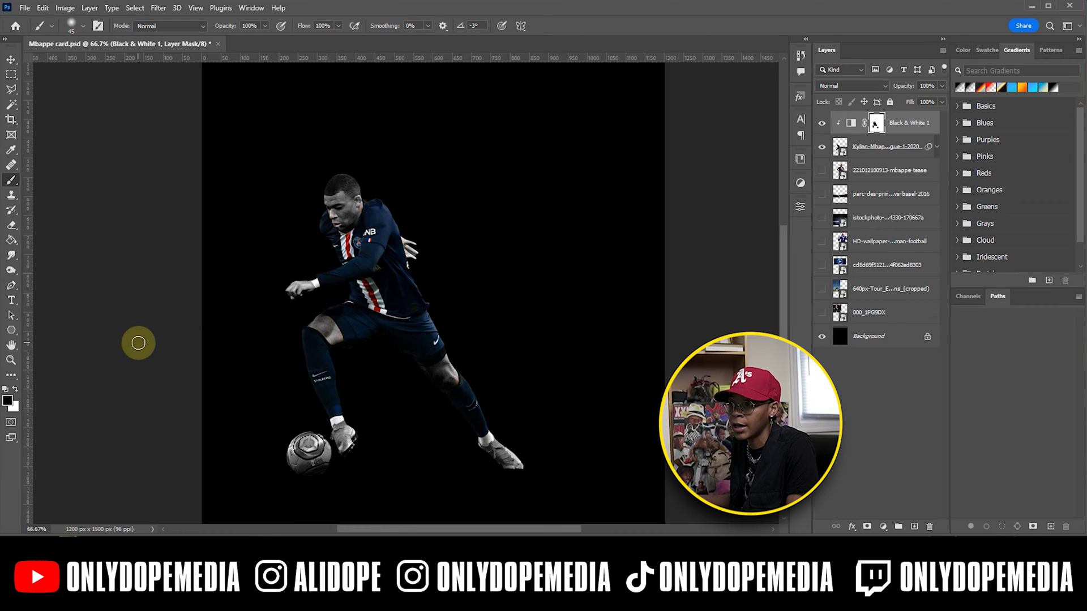
key(x)
key(x)
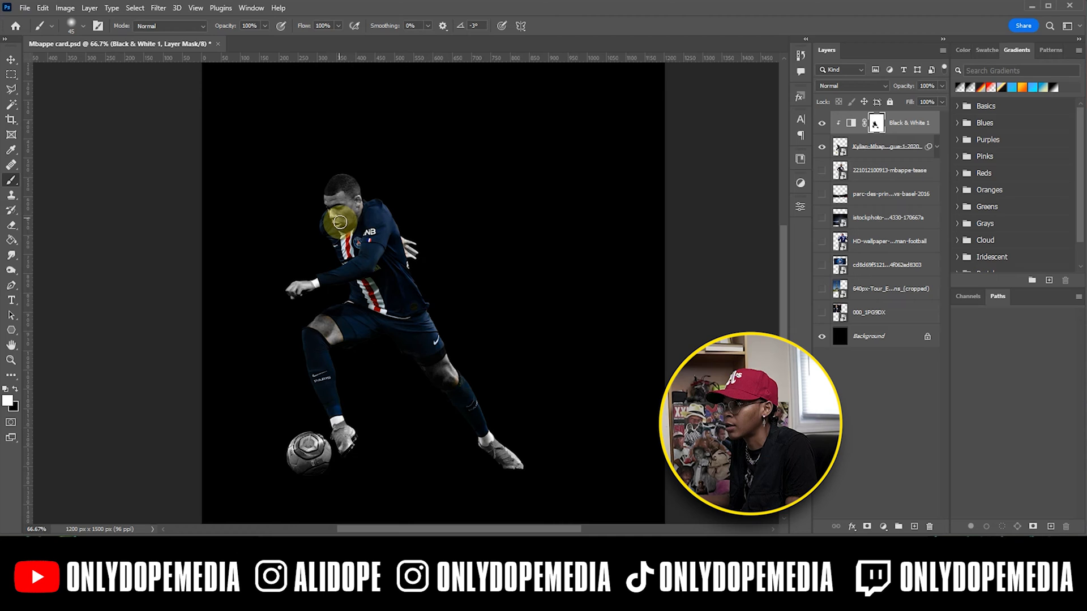
click(326, 341)
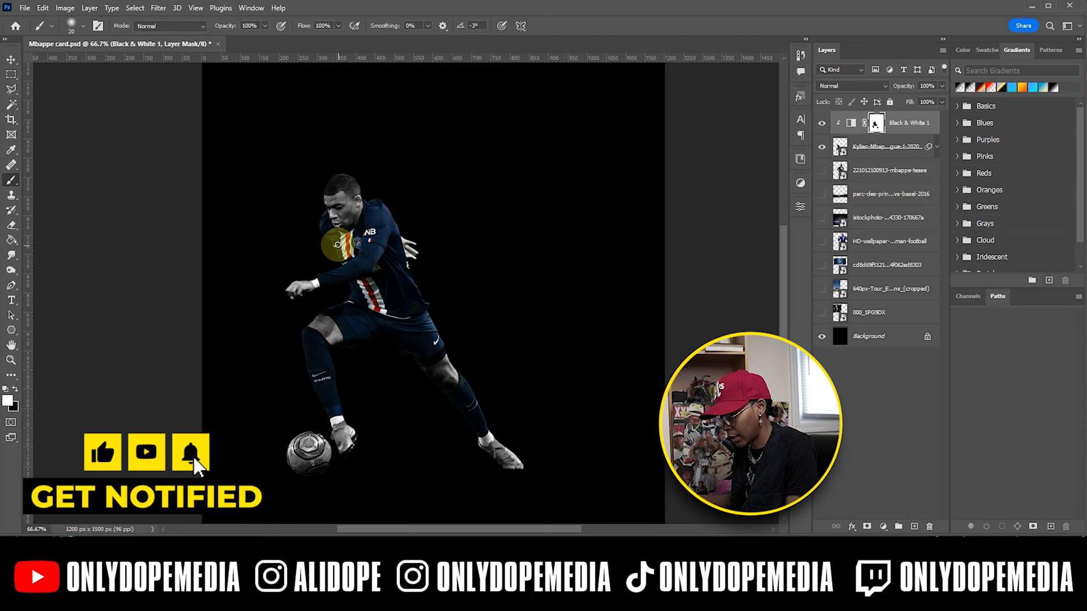
key(v)
key(ctrl+s)
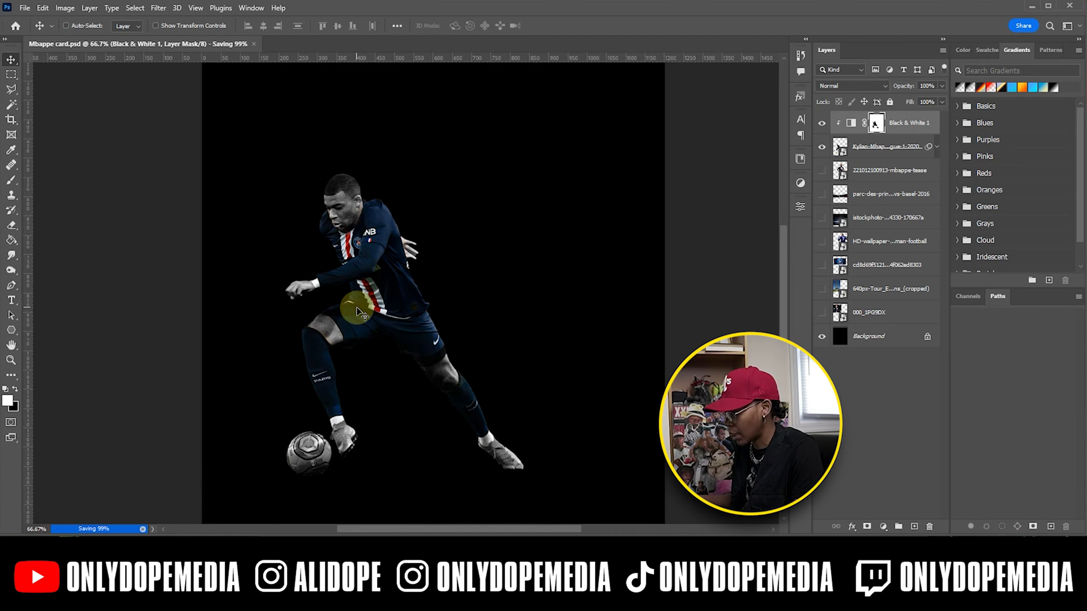
key(ctrl+minus)
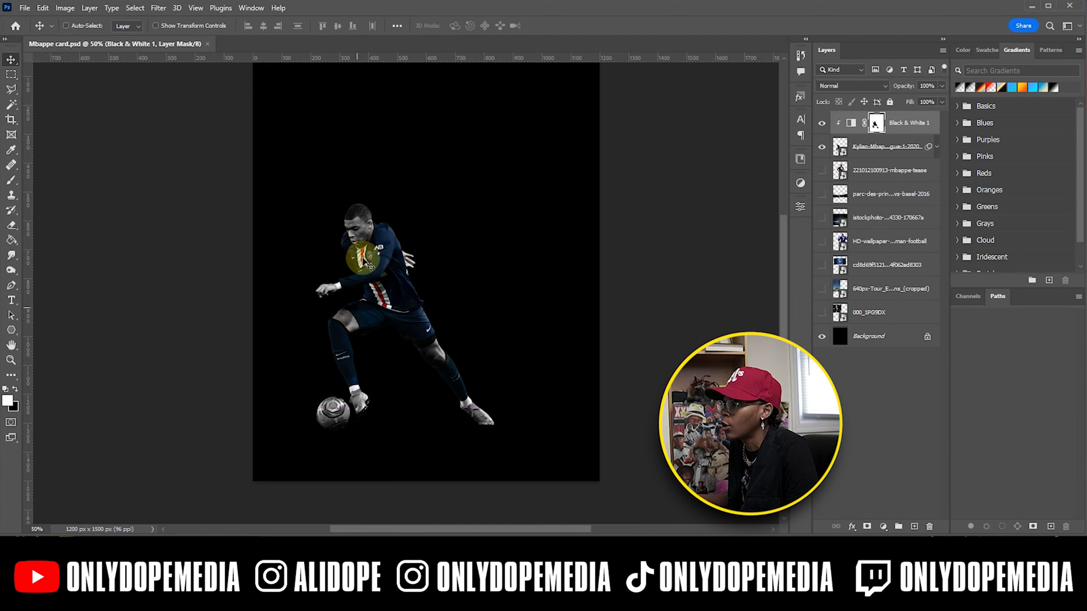
drag(422, 171, 420, 191)
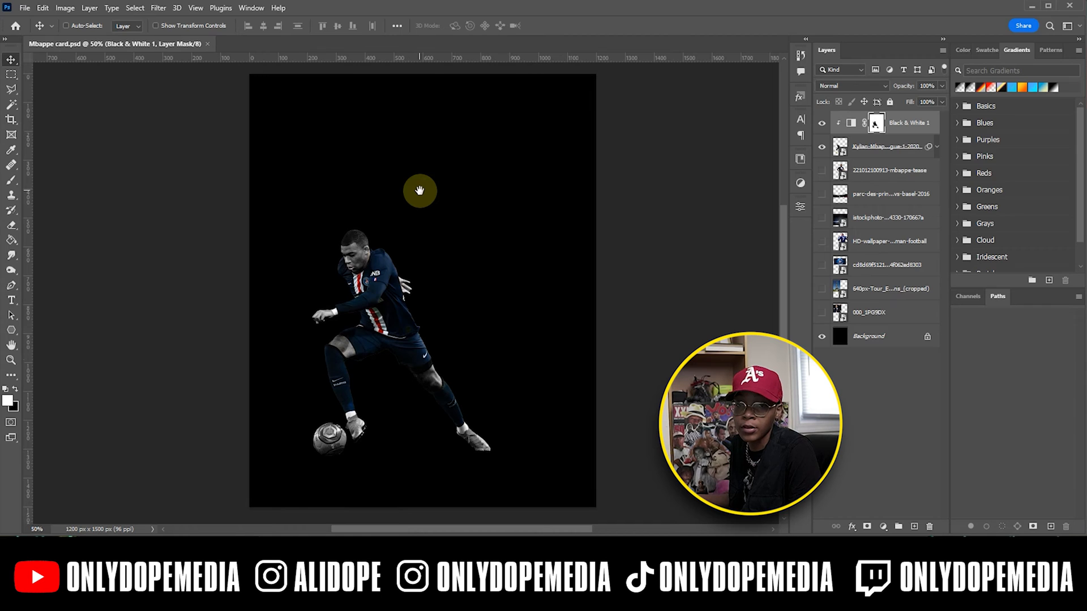
Show the front-facing player, clip a Black & White adjustment to it and paint black over the kit on its mask.
click(822, 170)
click(907, 441)
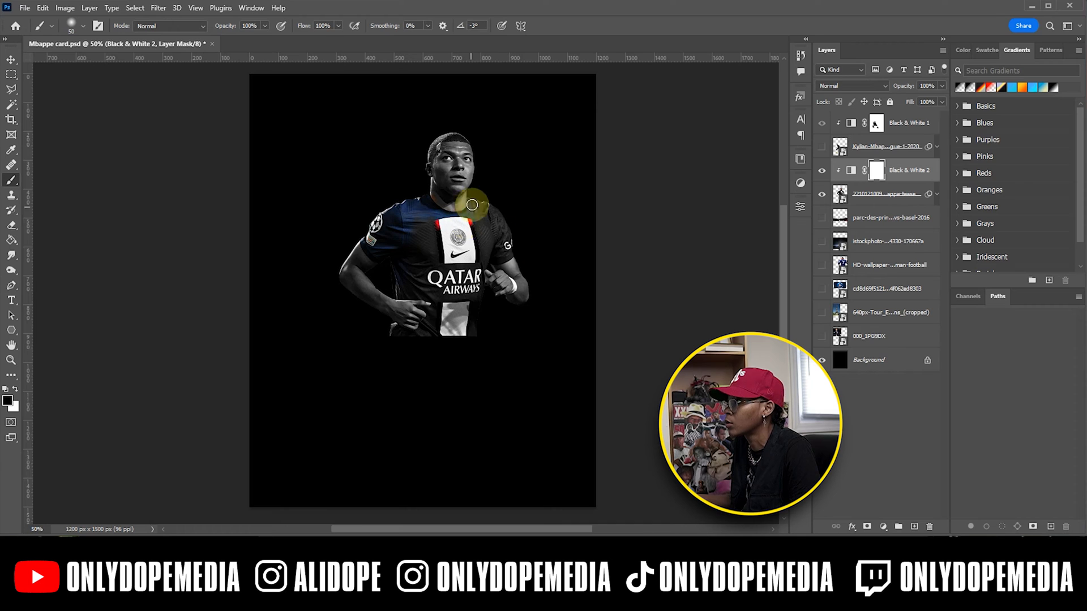
mouse_move(473, 206)
mouse_down()
mouse_move(477, 269)
mouse_move(433, 312)
mouse_move(439, 201)
mouse_move(428, 302)
mouse_up()
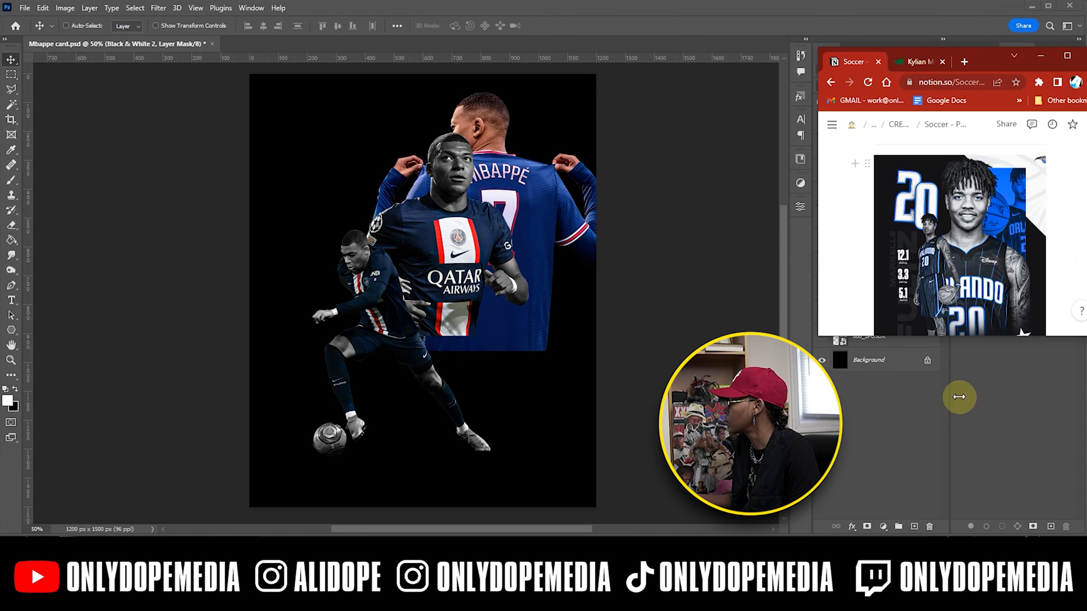
Draw a white rectangle of about 389 × 694 px directly above the back-view player layer, covering that player's upper body.
click(990, 390)
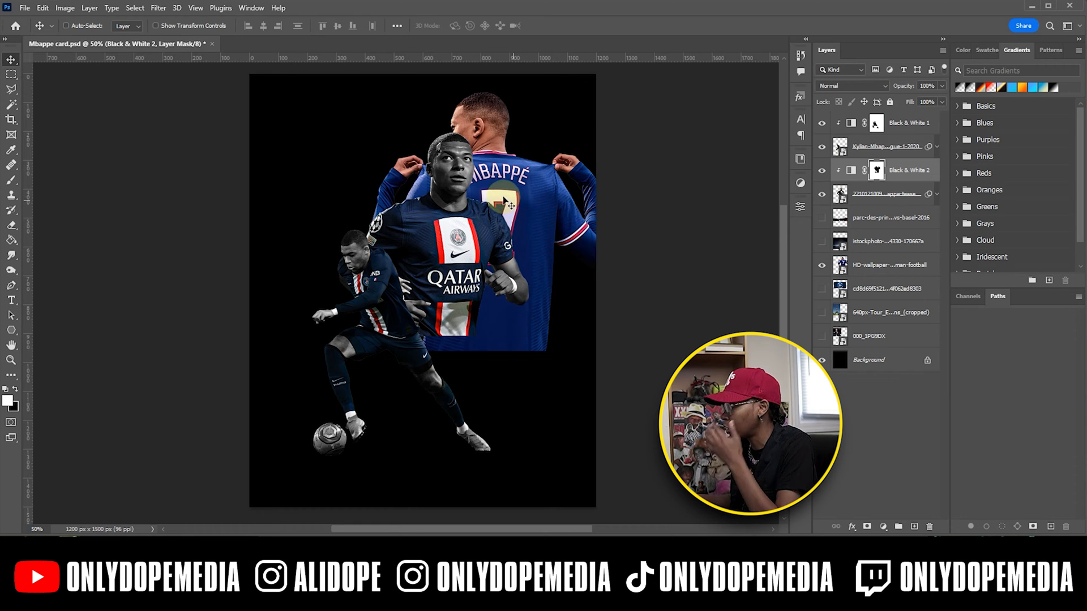
click(856, 266)
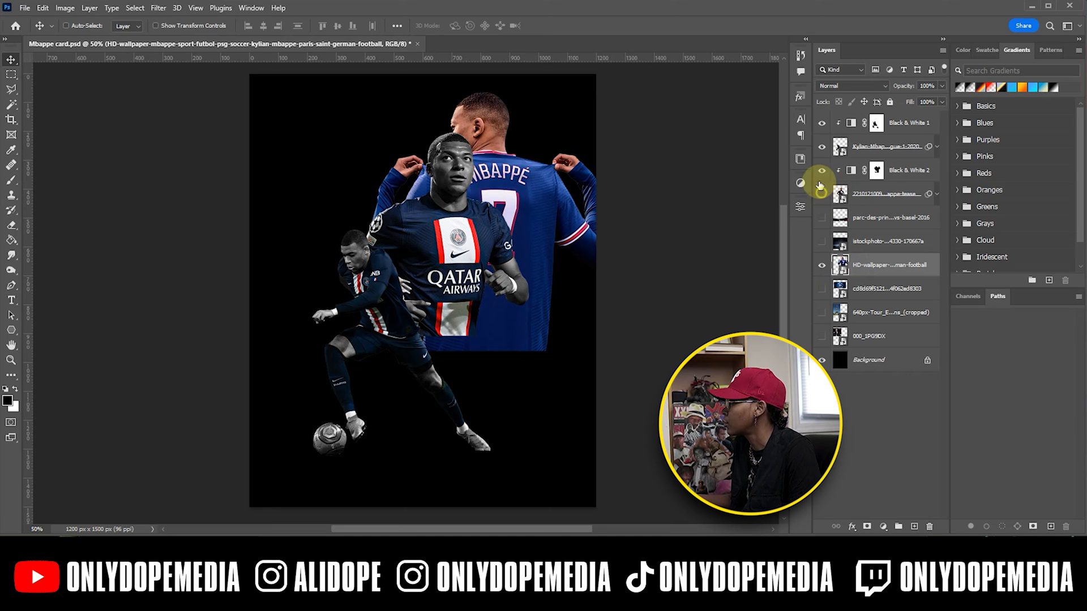
click(821, 192)
click(821, 148)
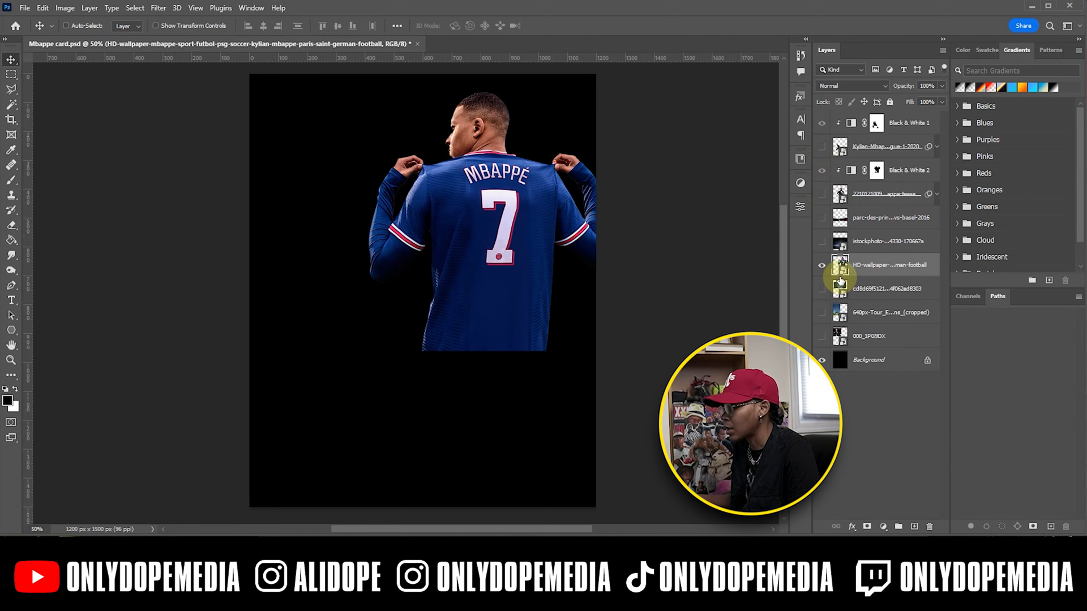
click(10, 331)
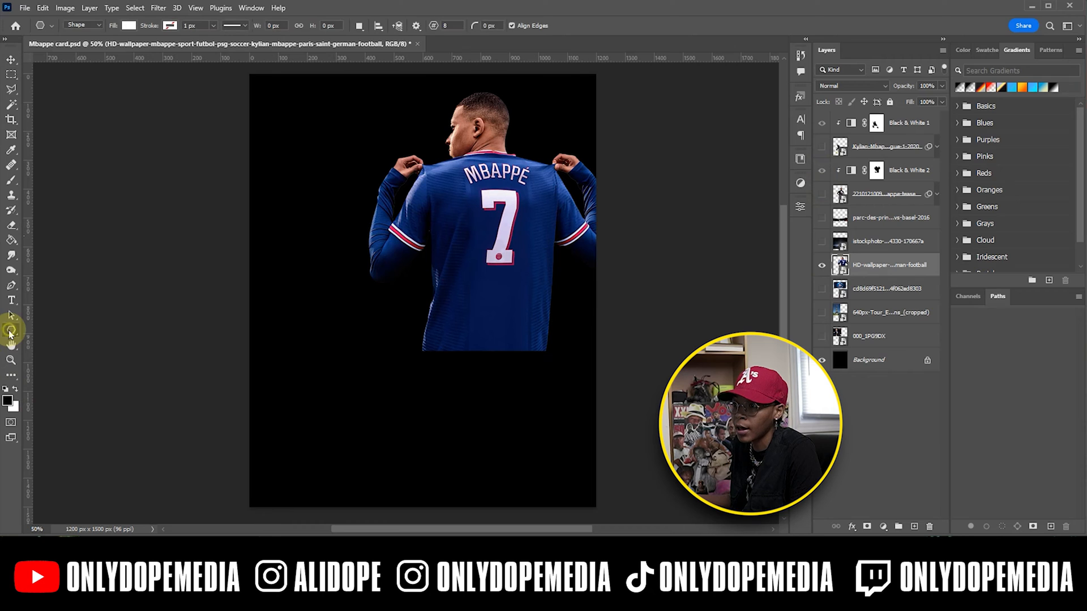
click(60, 332)
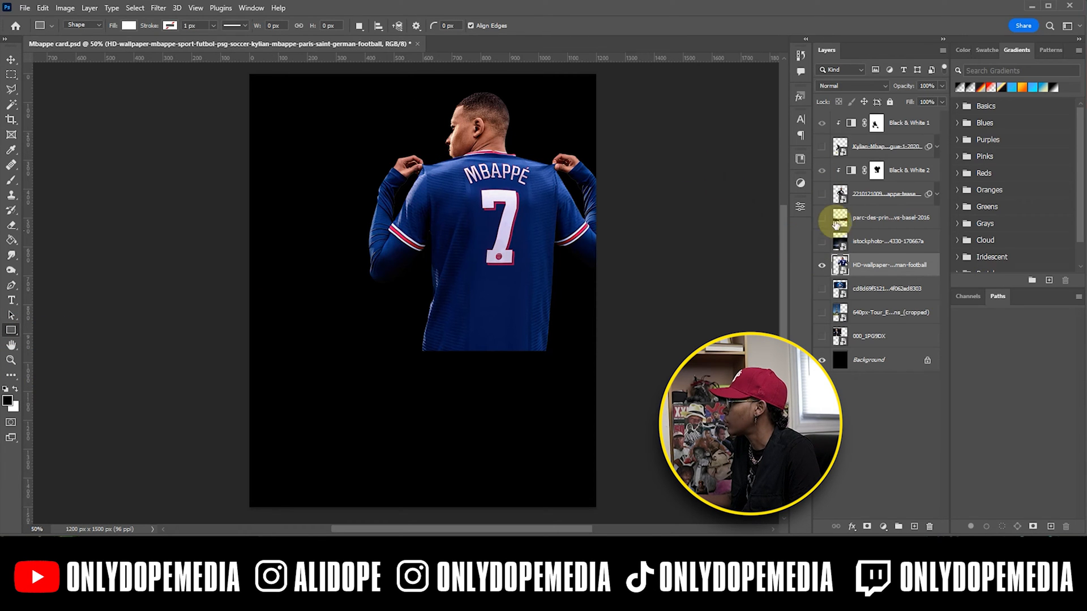
click(821, 195)
click(821, 146)
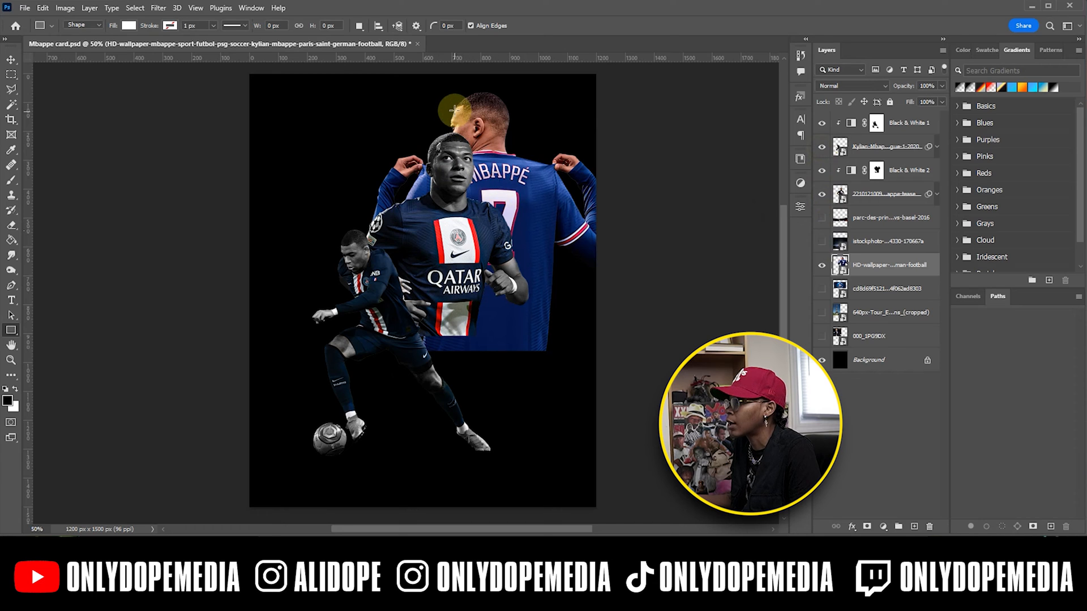
drag(458, 105, 570, 305)
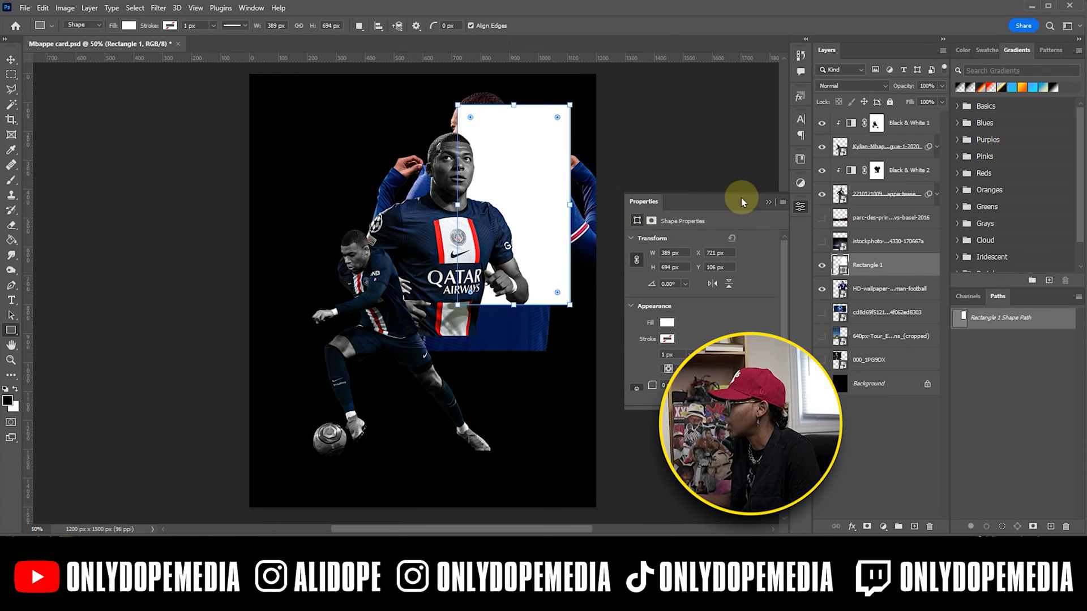
click(768, 204)
Move the back-view player layer above the white rectangle and clip it to the rectangle.
drag(870, 292, 861, 260)
right_click(867, 276)
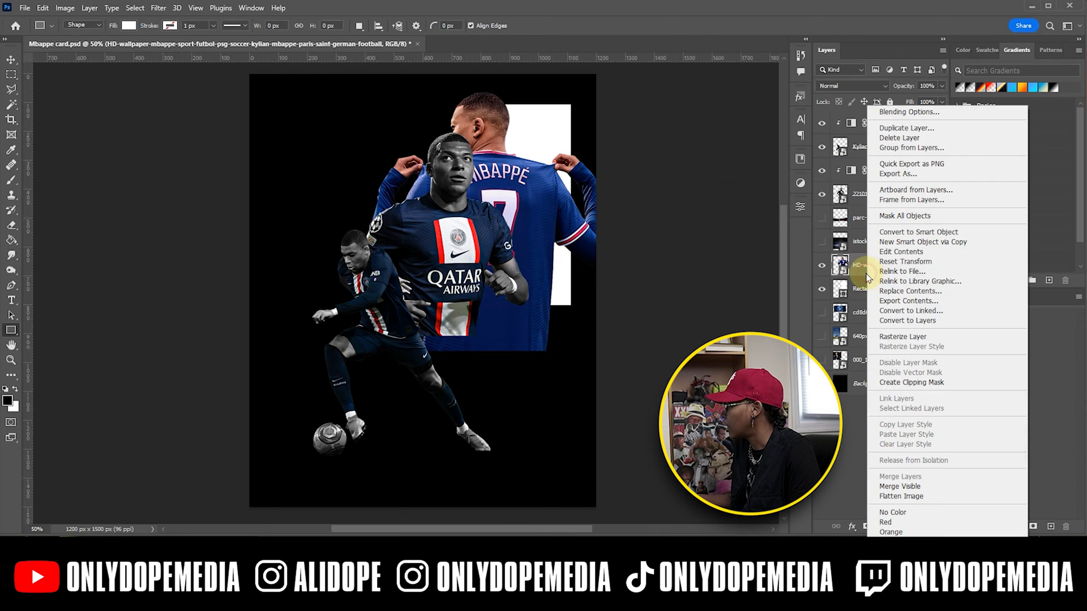
click(909, 382)
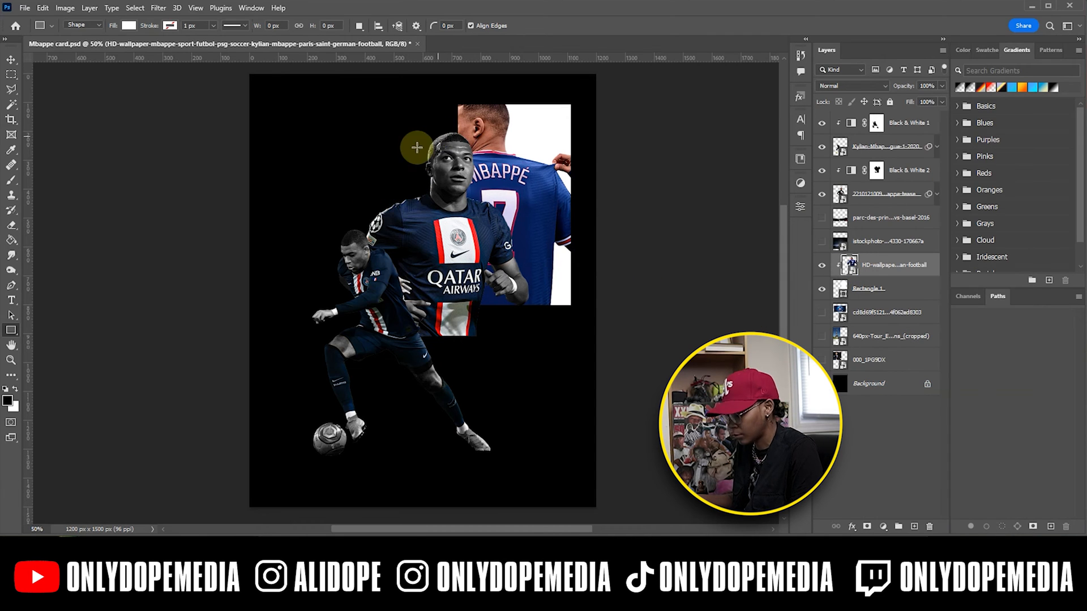
Scale the back-view player to about 77% and position the head and jersey number inside the white rectangle.
key(v)
drag(488, 146, 534, 158)
key(ctrl+t)
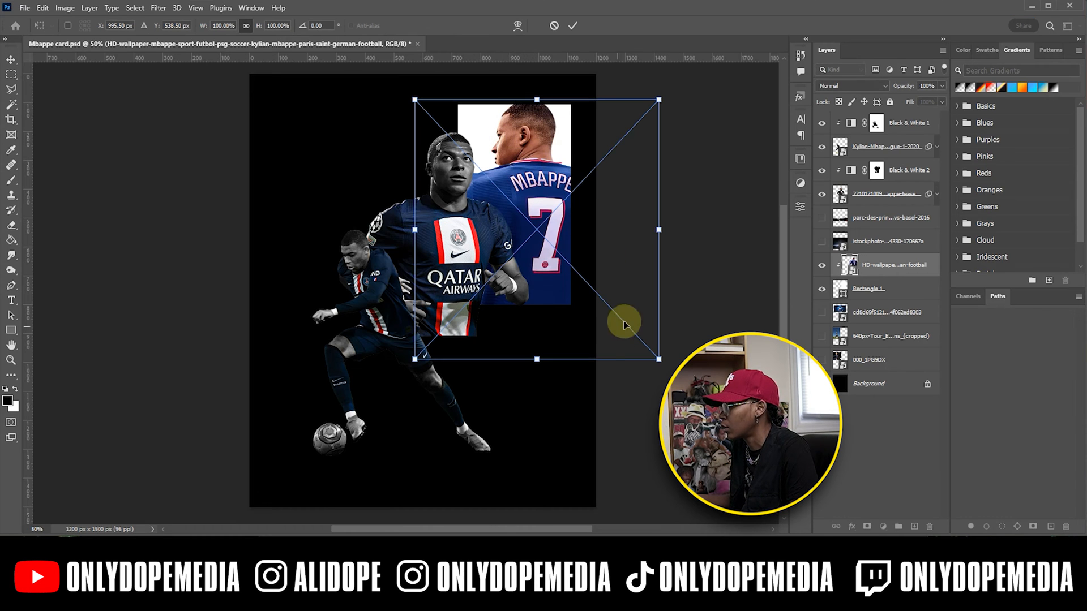
drag(657, 357, 595, 292)
drag(469, 175, 499, 187)
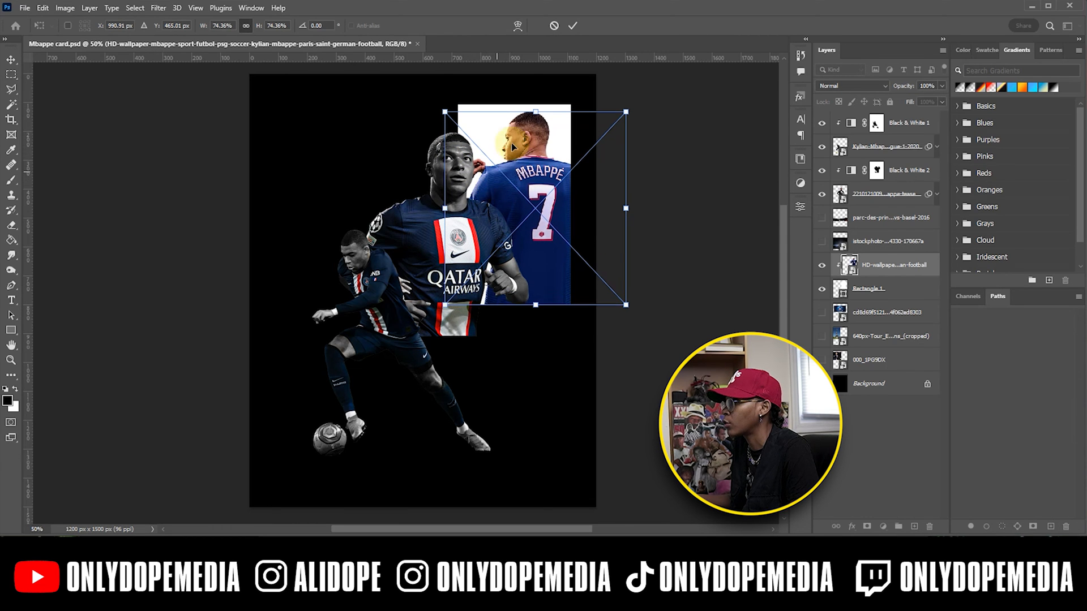
drag(538, 107, 539, 109)
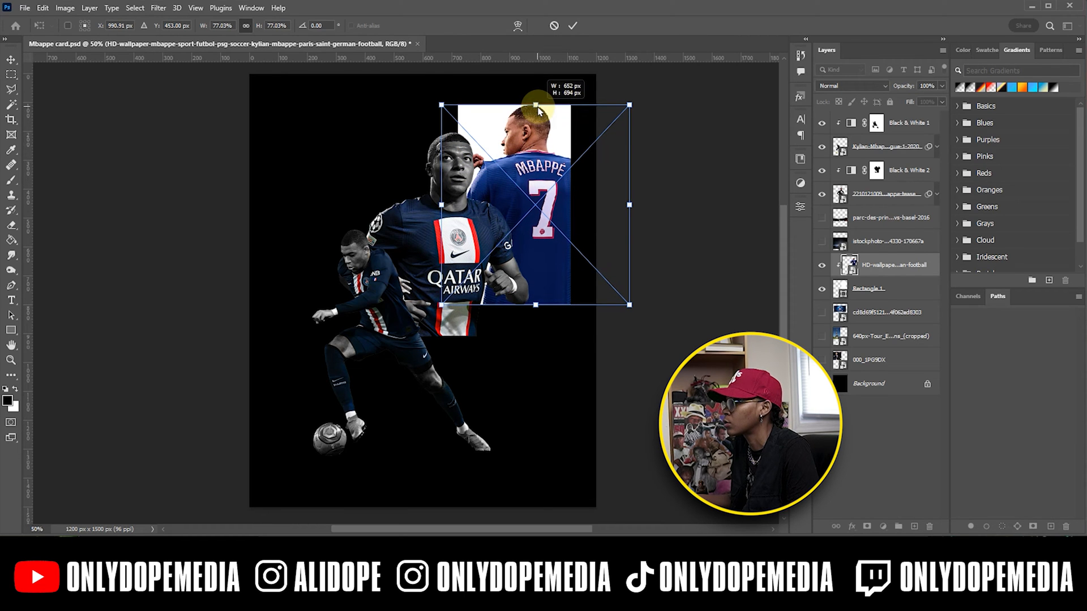
key(Return)
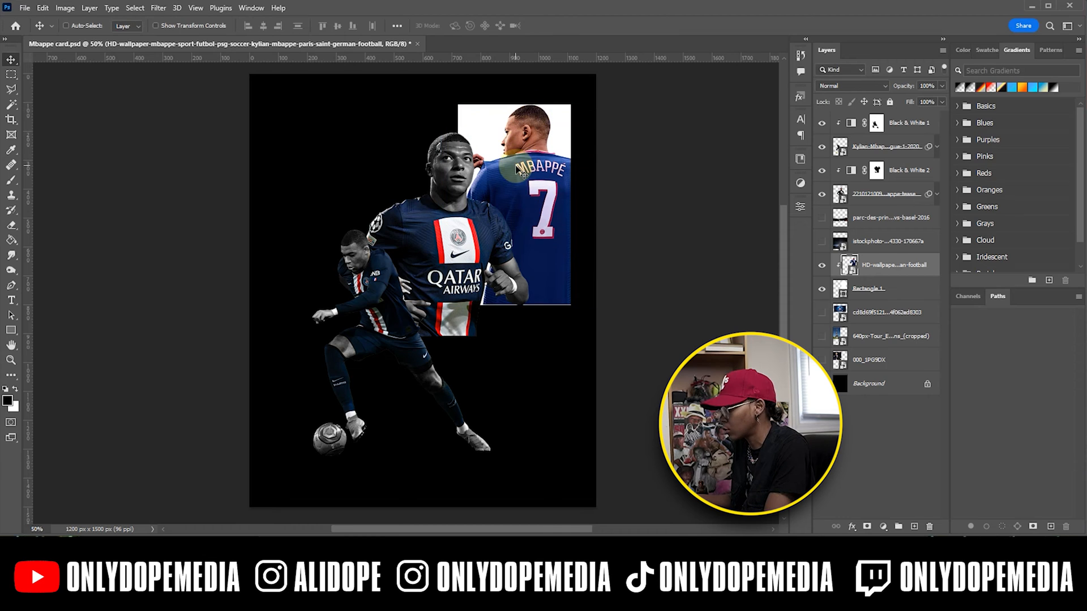
drag(516, 169, 531, 176)
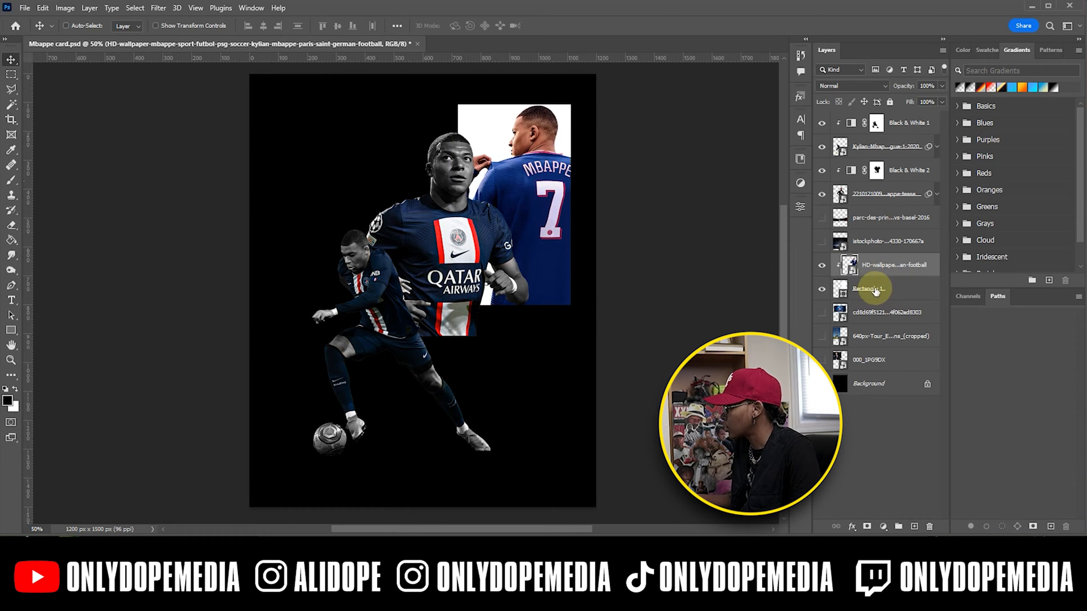
Add a Black & White adjustment with the Default preset above the back-view player and clip it to the rectangle group.
click(883, 527)
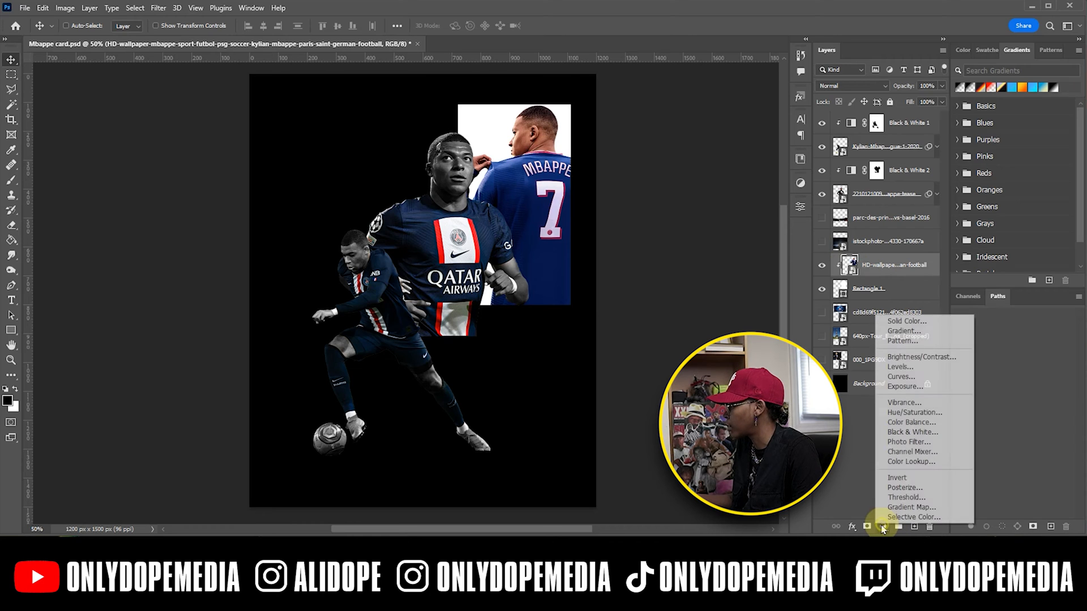
click(900, 432)
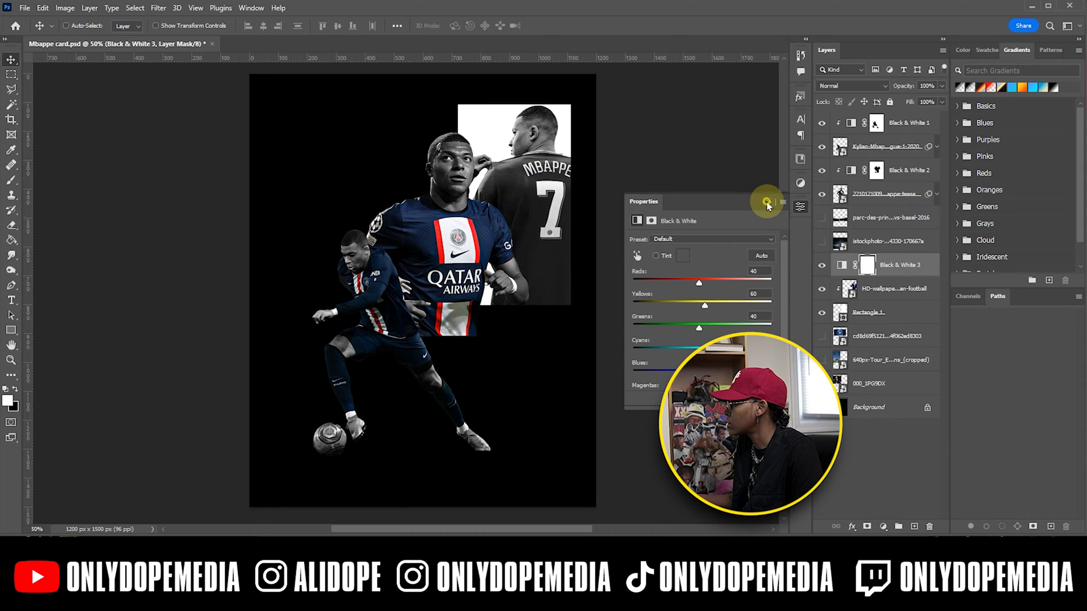
click(766, 203)
right_click(888, 265)
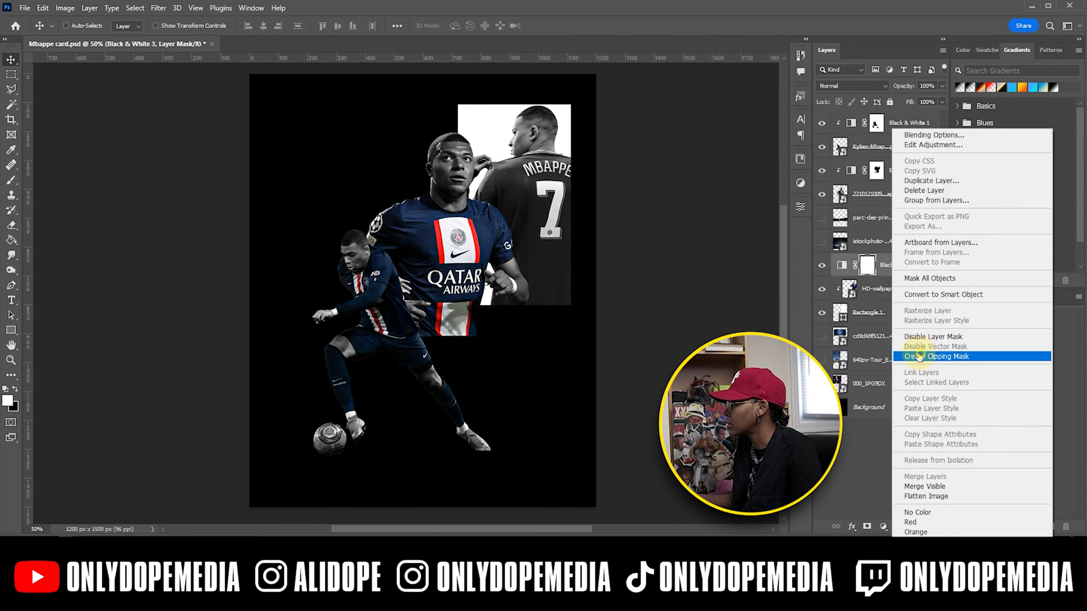
click(918, 356)
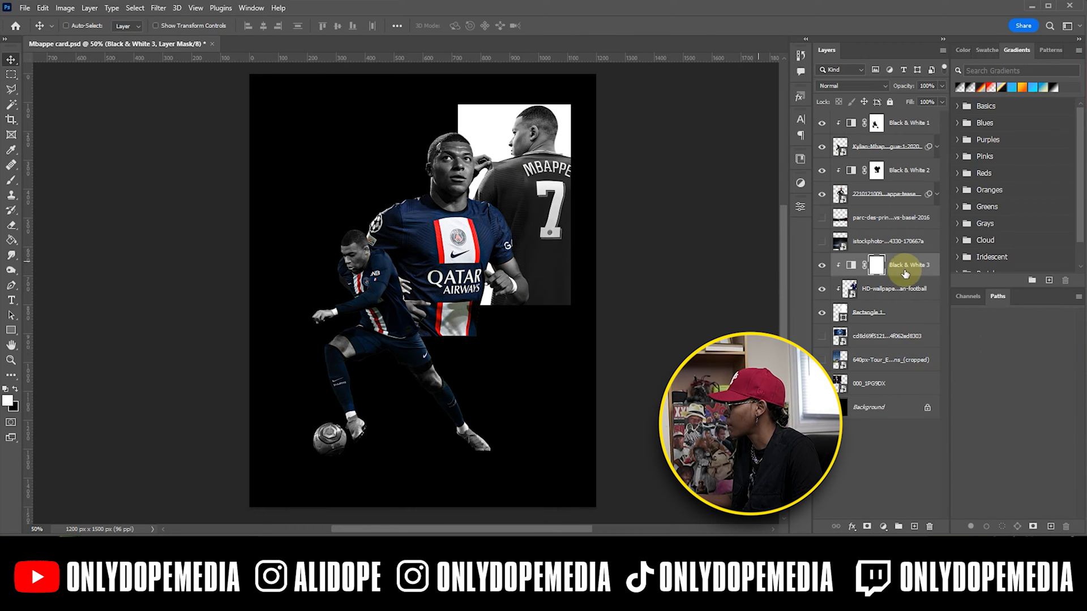
click(842, 314)
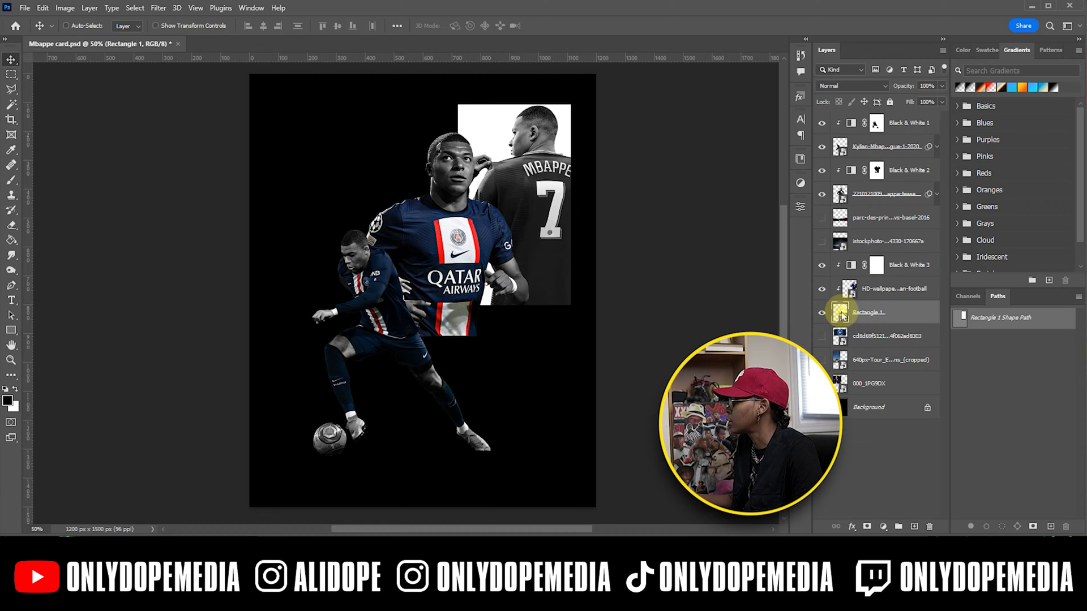
double_click(842, 315)
drag(549, 369, 570, 406)
key(Escape)
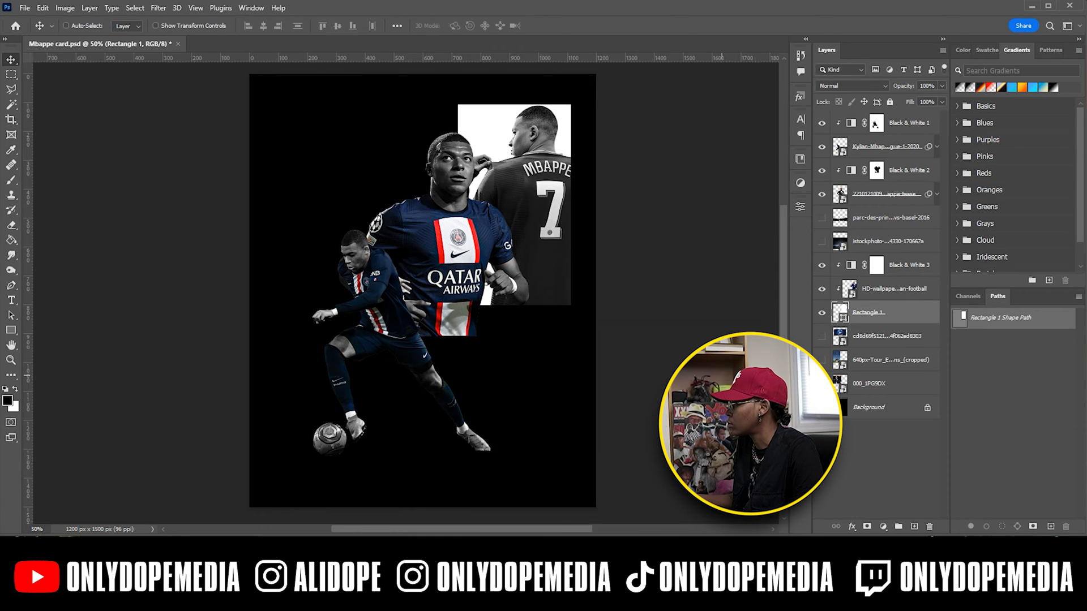
Add a Gradient Map adjustment above the back-view player's Black & White adjustment and open its Blues gradient presets.
click(869, 271)
click(883, 526)
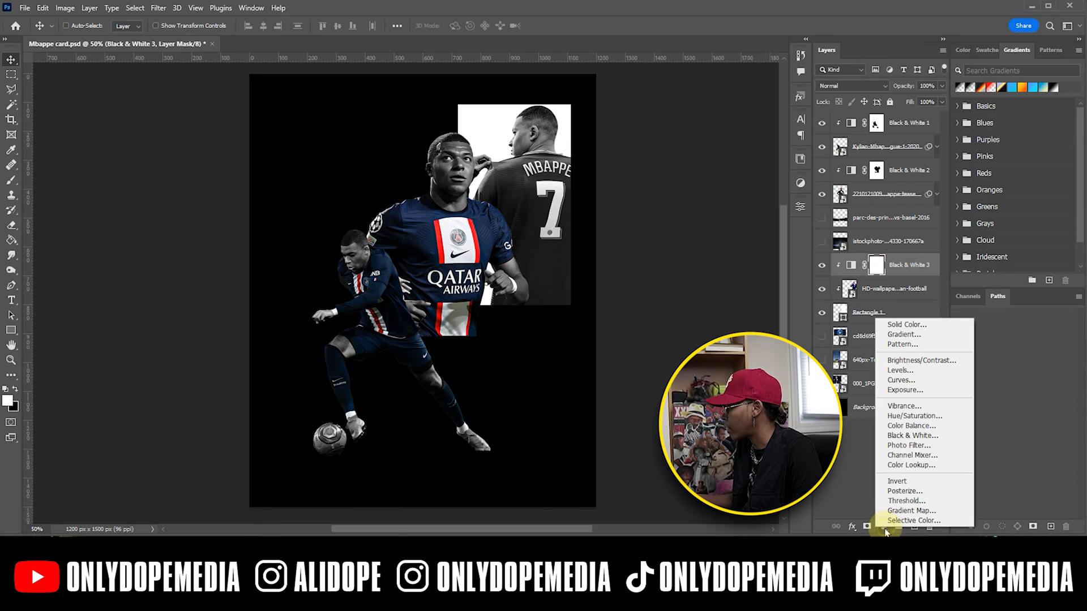
click(901, 510)
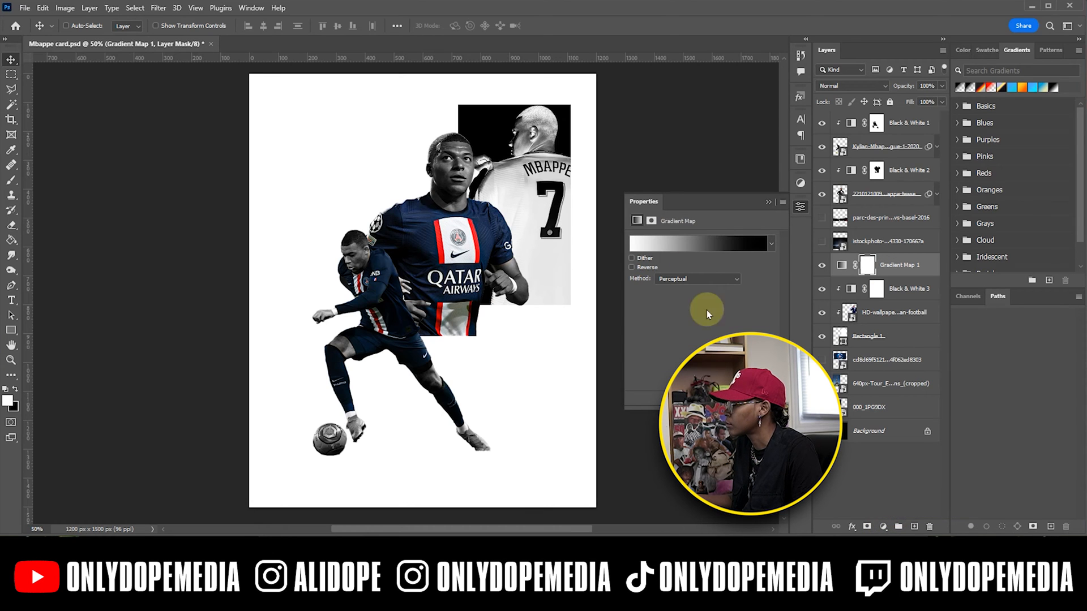
click(717, 241)
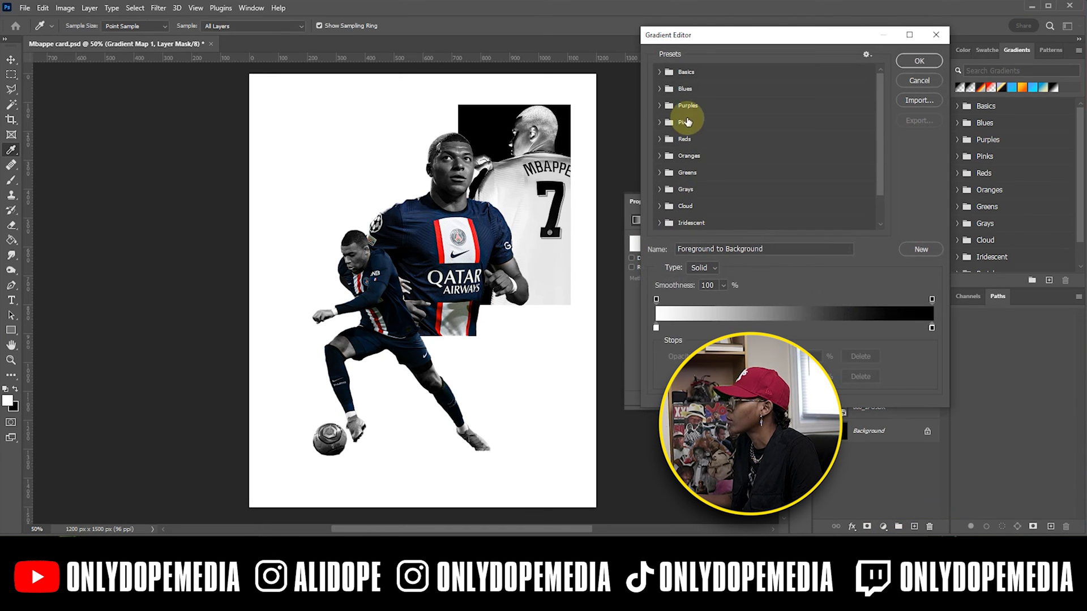
click(660, 93)
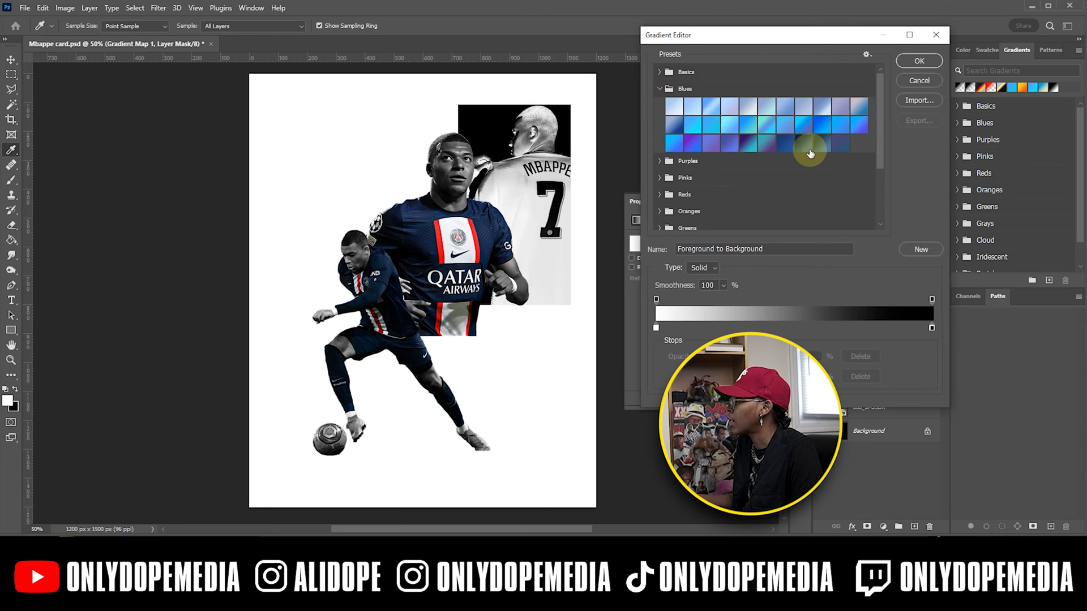
Try several blue gradient presets on the gradient map, including Blue_29 and Blue_20.
click(786, 144)
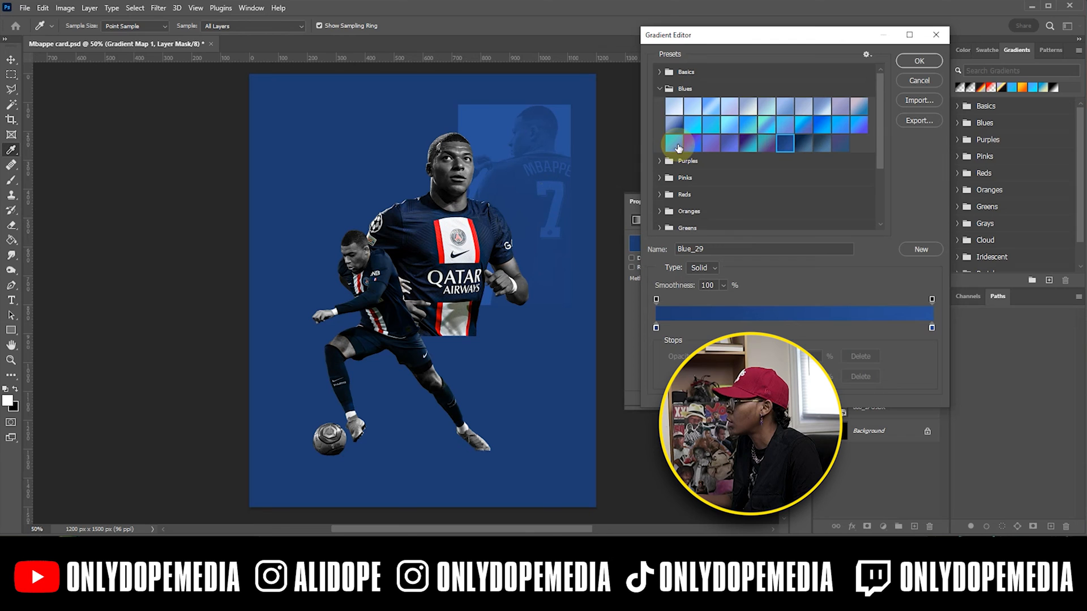
click(674, 124)
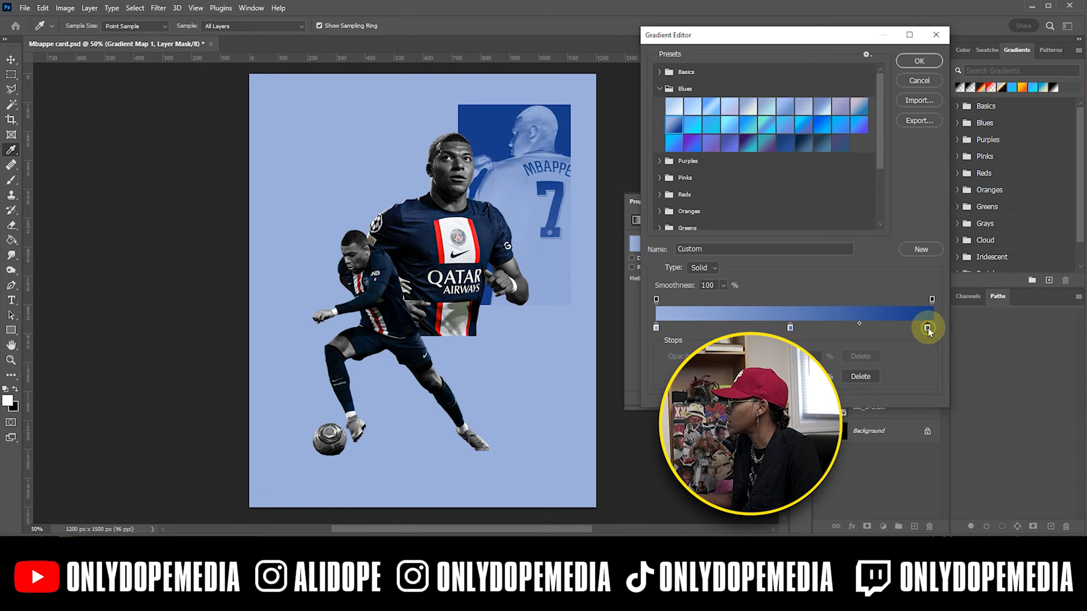
click(822, 124)
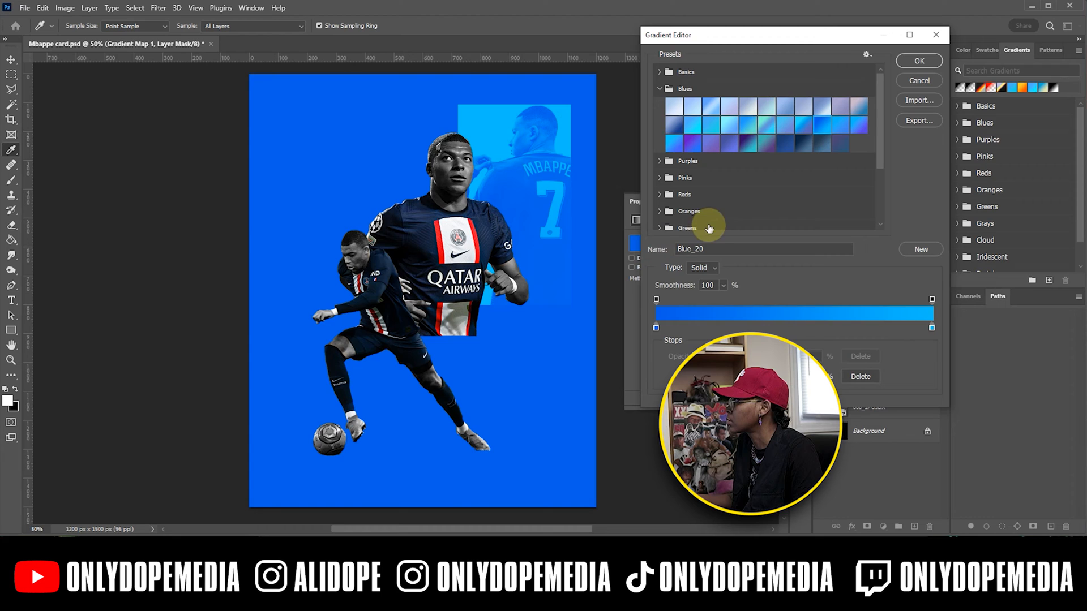
Apply the Blue_29 preset to the gradient map and change its end colour stop to black.
click(785, 143)
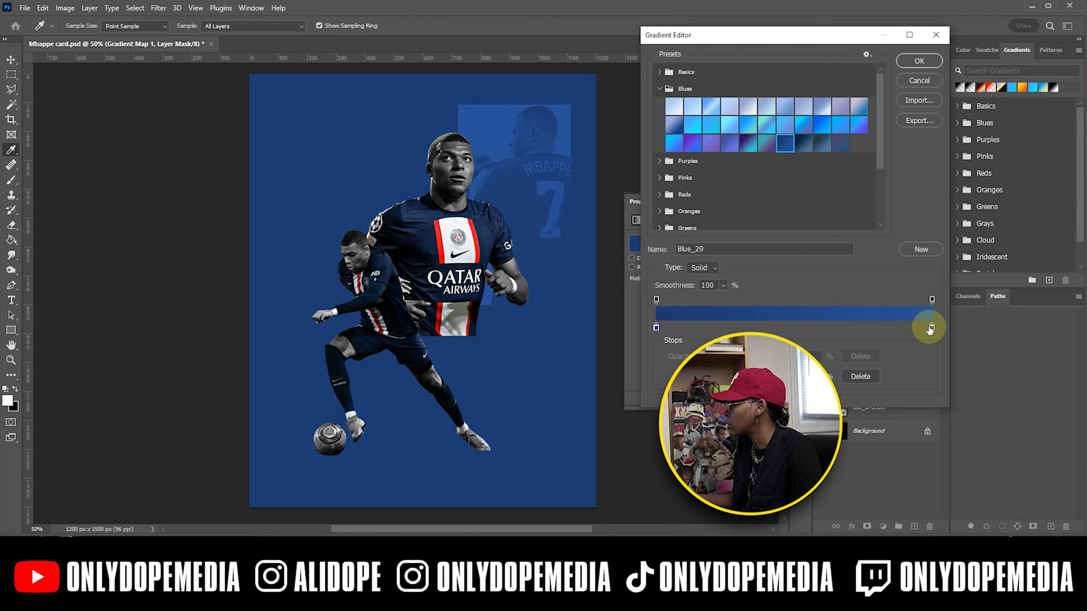
click(718, 376)
mouse_move(602, 403)
mouse_down()
mouse_move(660, 514)
mouse_move(558, 460)
mouse_move(492, 364)
mouse_up()
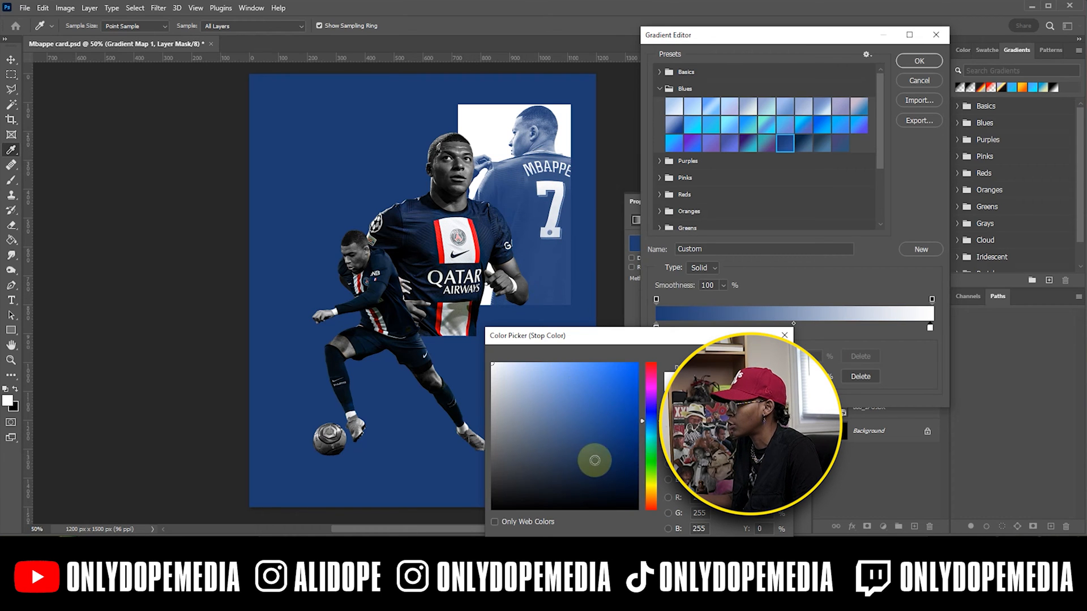
drag(594, 460, 640, 509)
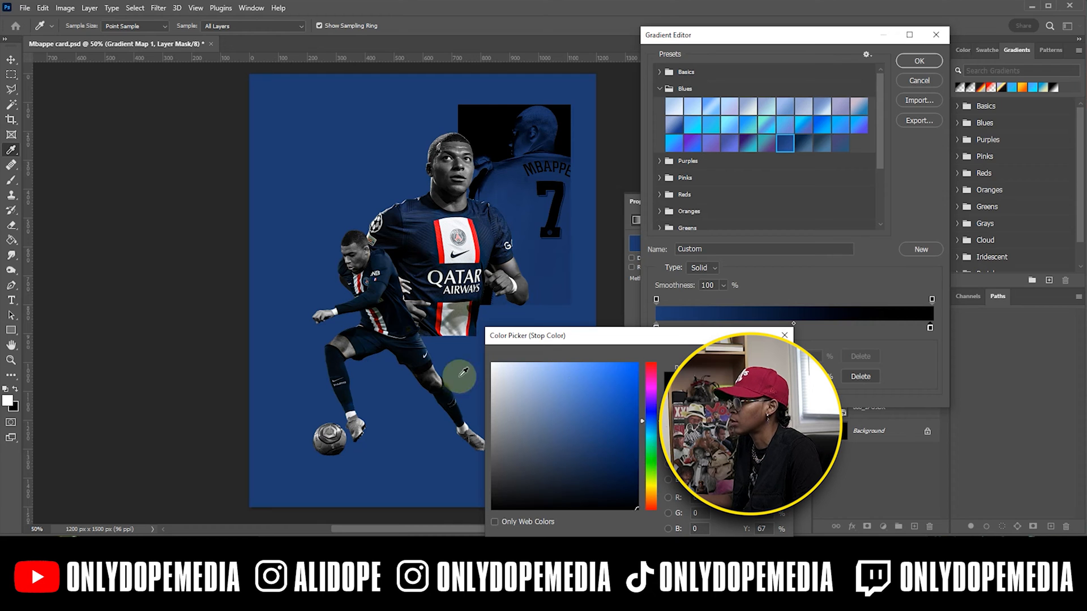
click(758, 355)
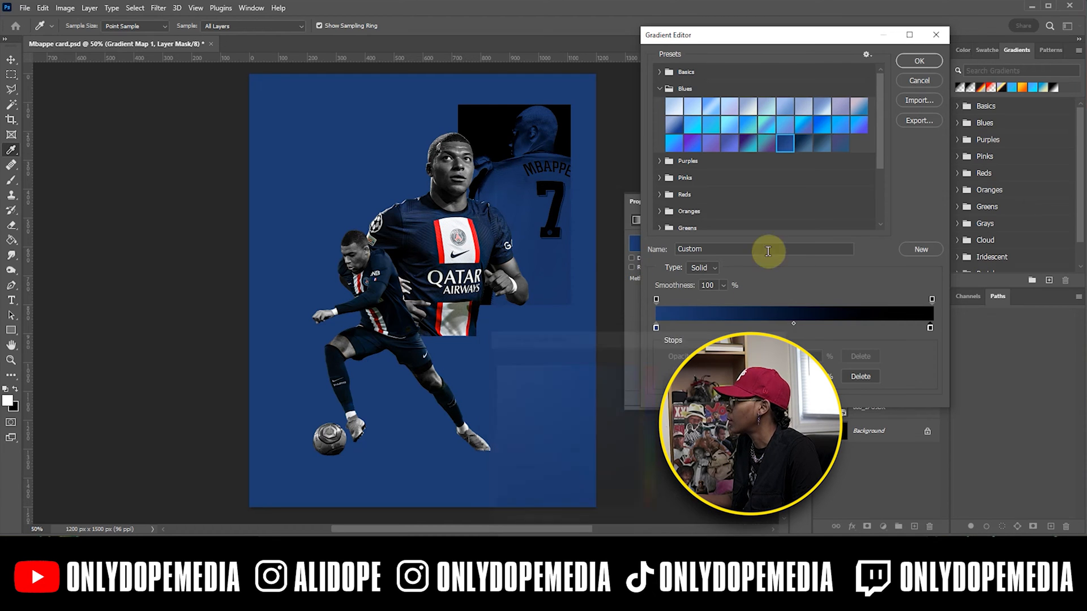
click(918, 61)
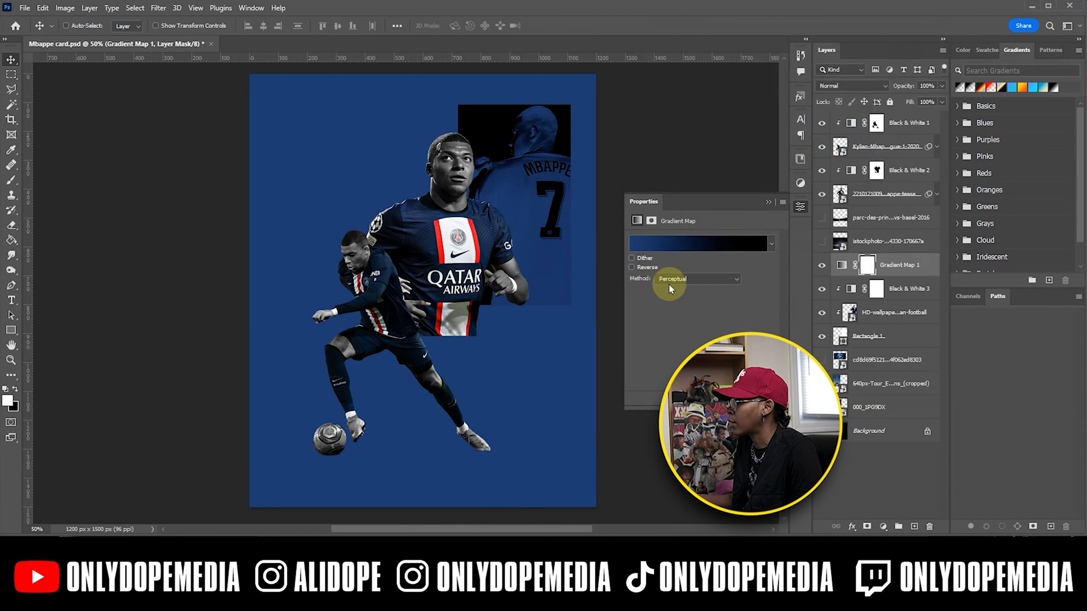
Reverse the gradient map and change its blue colour stop to a darker, more saturated blue.
click(632, 267)
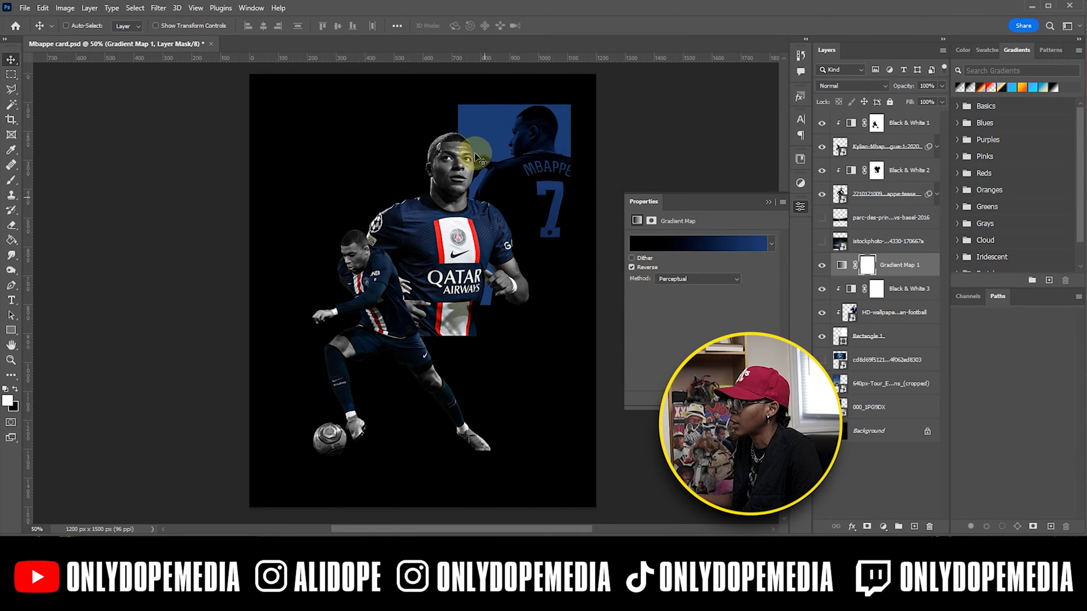
click(728, 246)
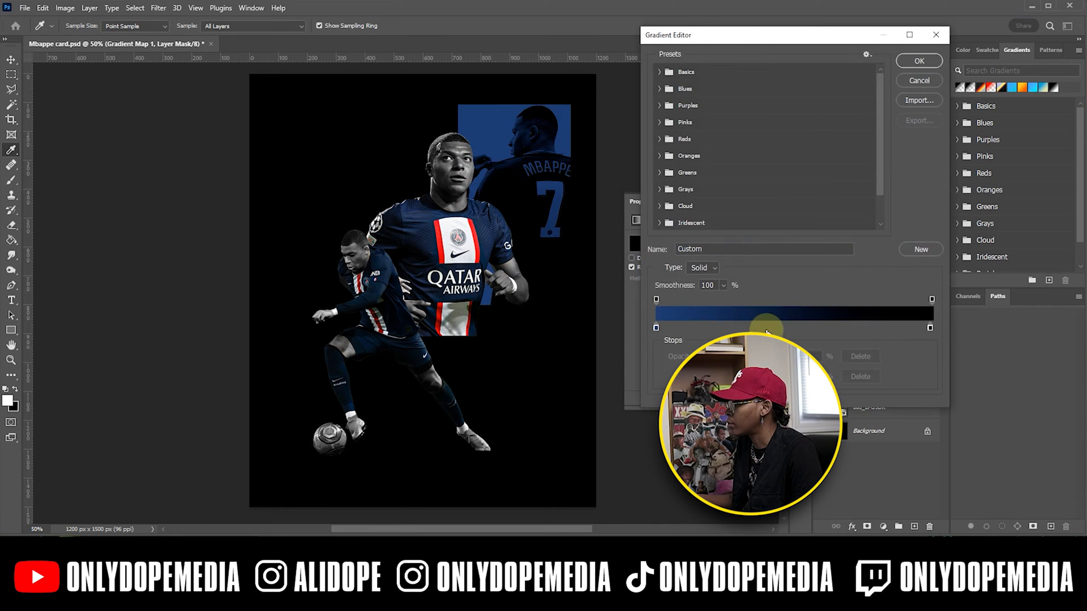
click(655, 328)
click(710, 376)
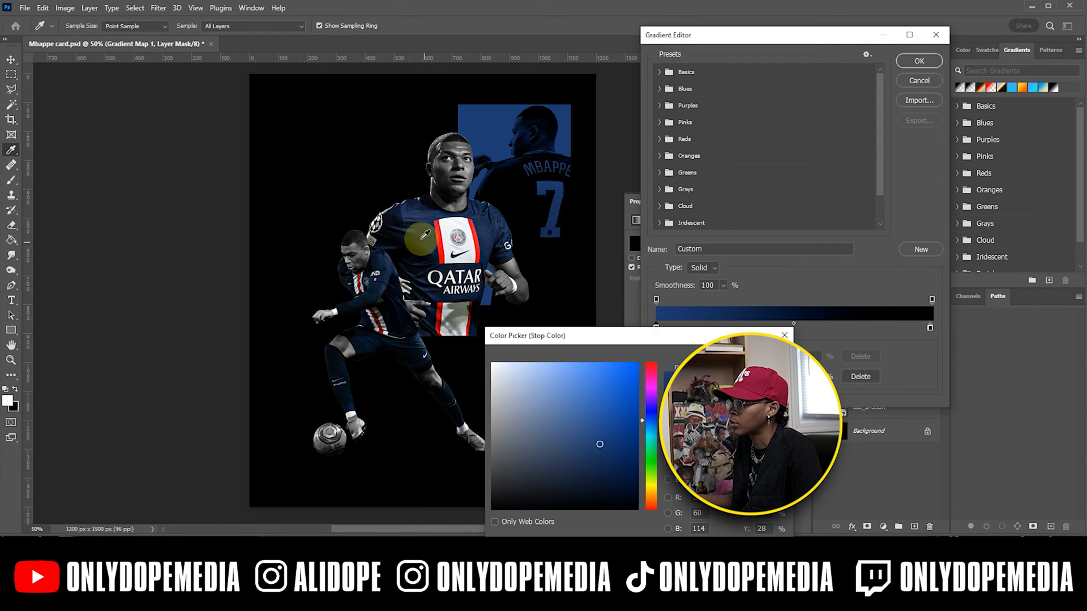
click(423, 235)
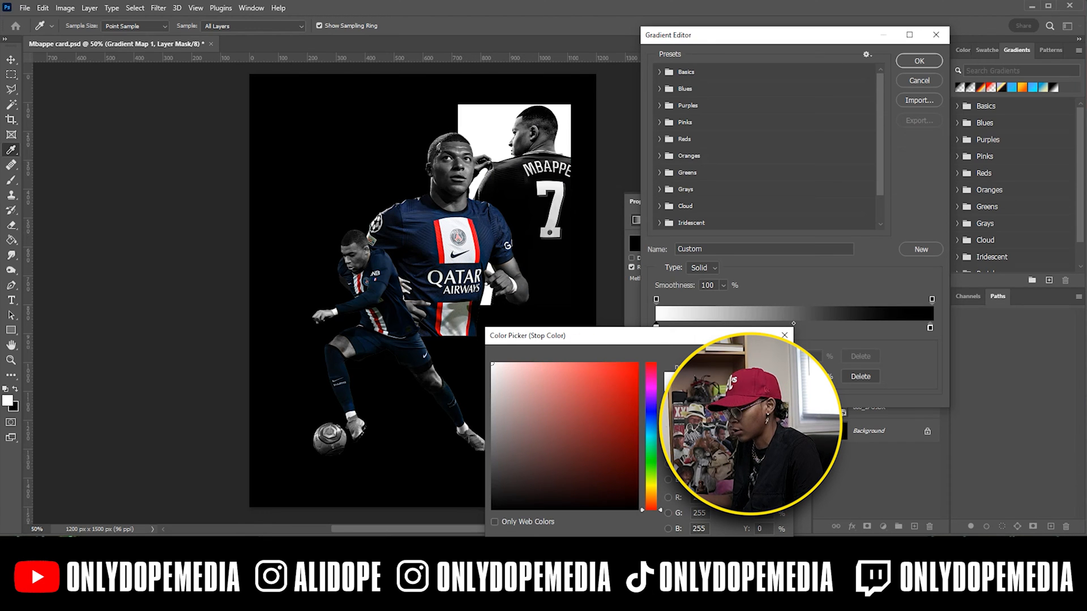
click(752, 386)
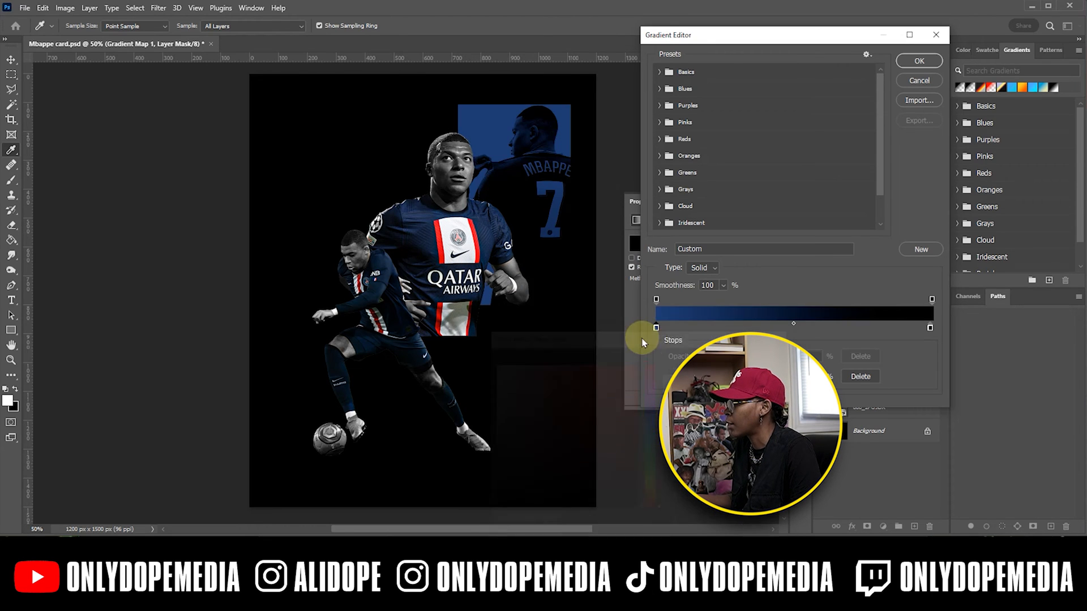
click(711, 376)
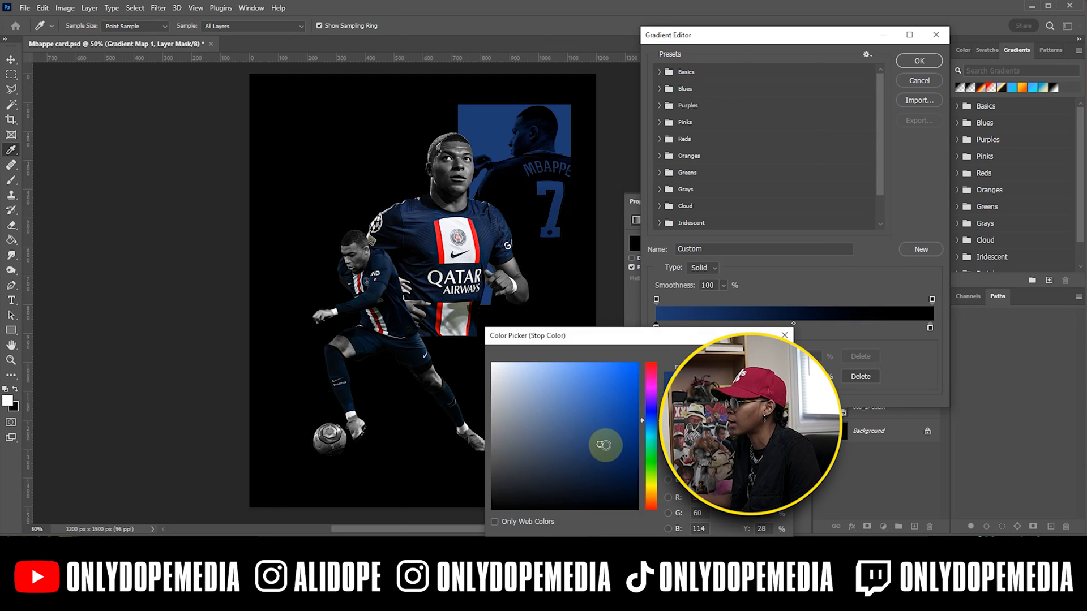
drag(603, 445, 617, 455)
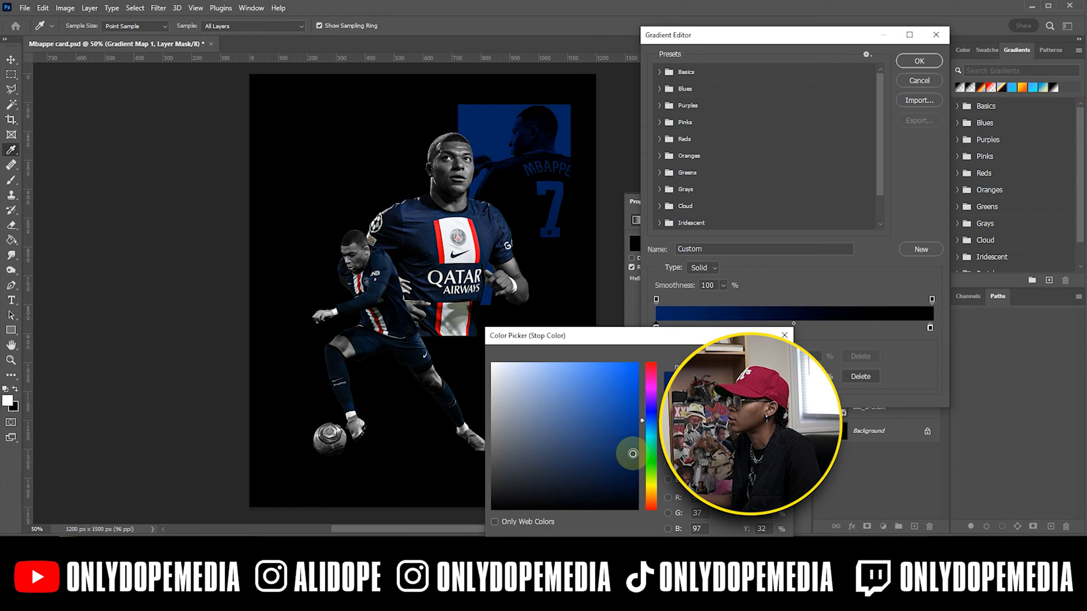
click(752, 368)
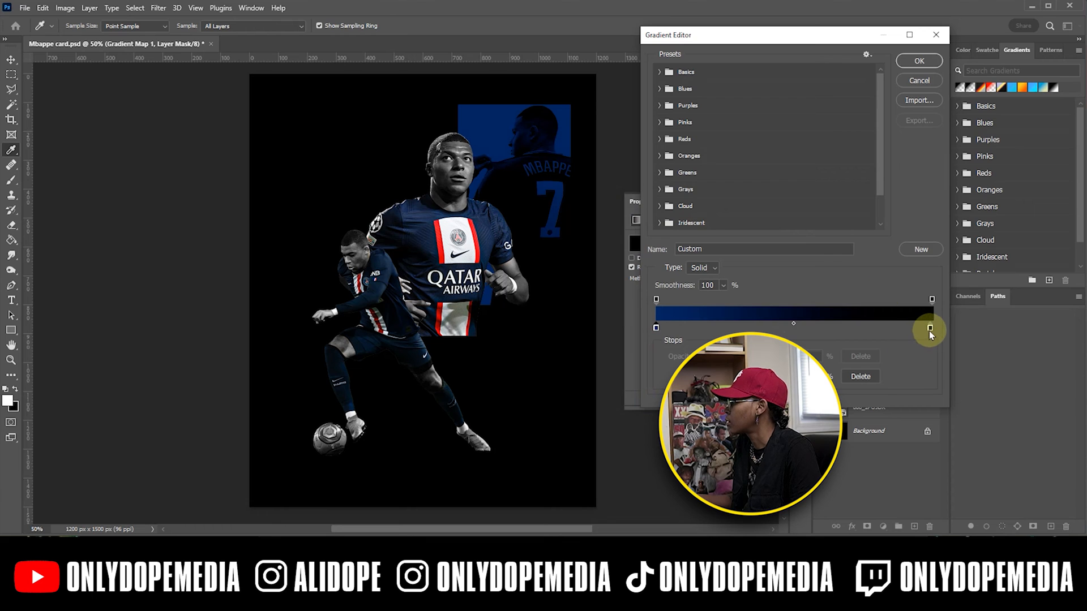
click(917, 63)
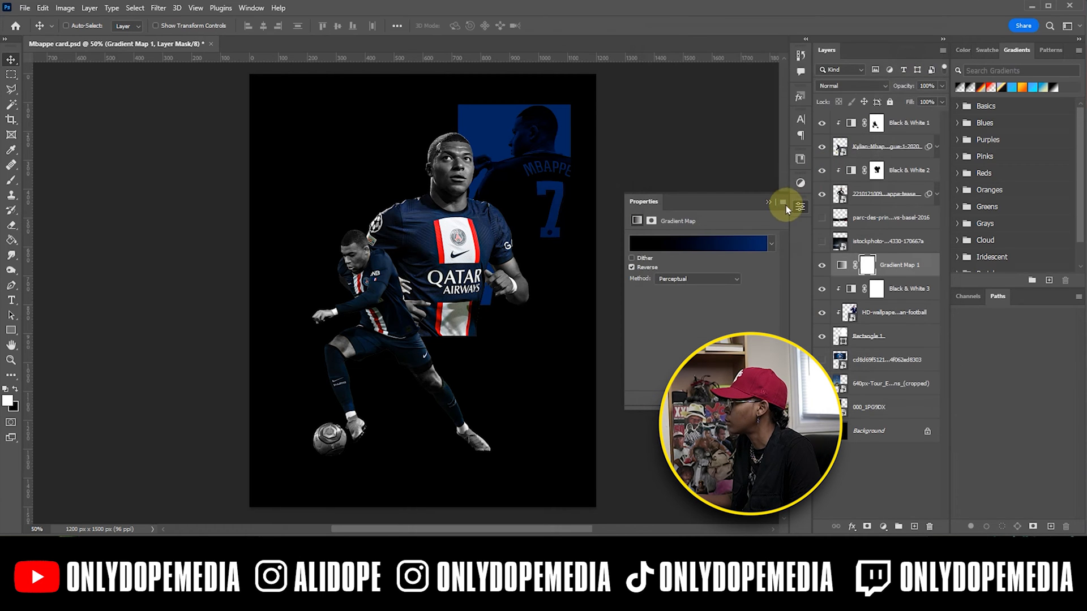
Clip the Gradient Map adjustment to the back-view player's rectangle group.
click(766, 202)
right_click(886, 278)
click(928, 359)
Add a Brightness/Contrast adjustment above the gradient map with brightness 61 and contrast -21.
click(886, 527)
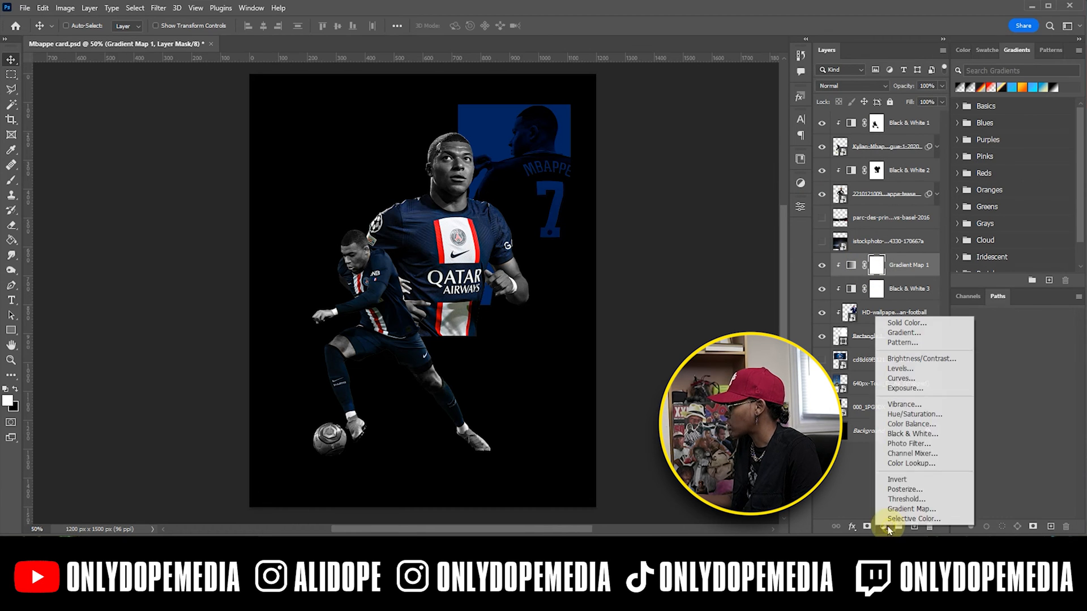
click(900, 358)
drag(702, 276, 626, 300)
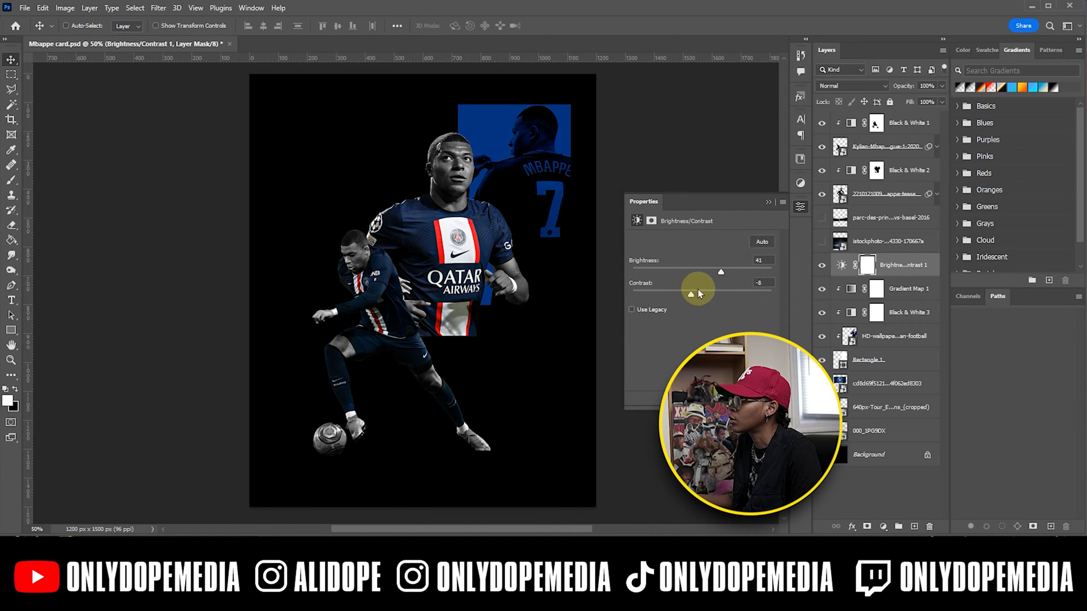
drag(725, 269, 754, 270)
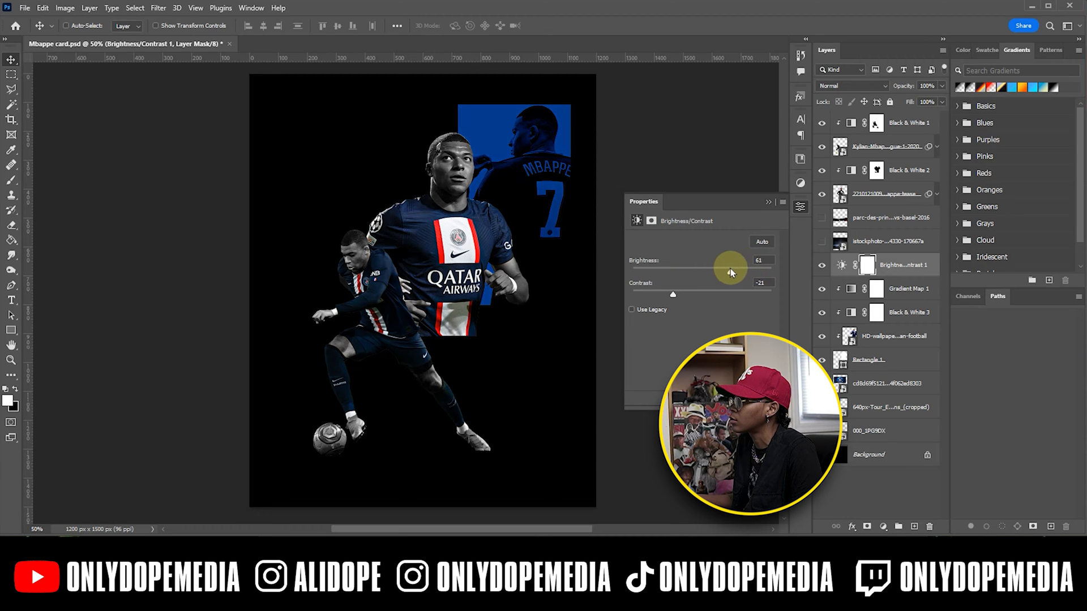
click(768, 201)
Clip the Brightness/Contrast adjustment to the back-view player's rectangle group.
click(909, 271)
right_click(908, 278)
click(901, 277)
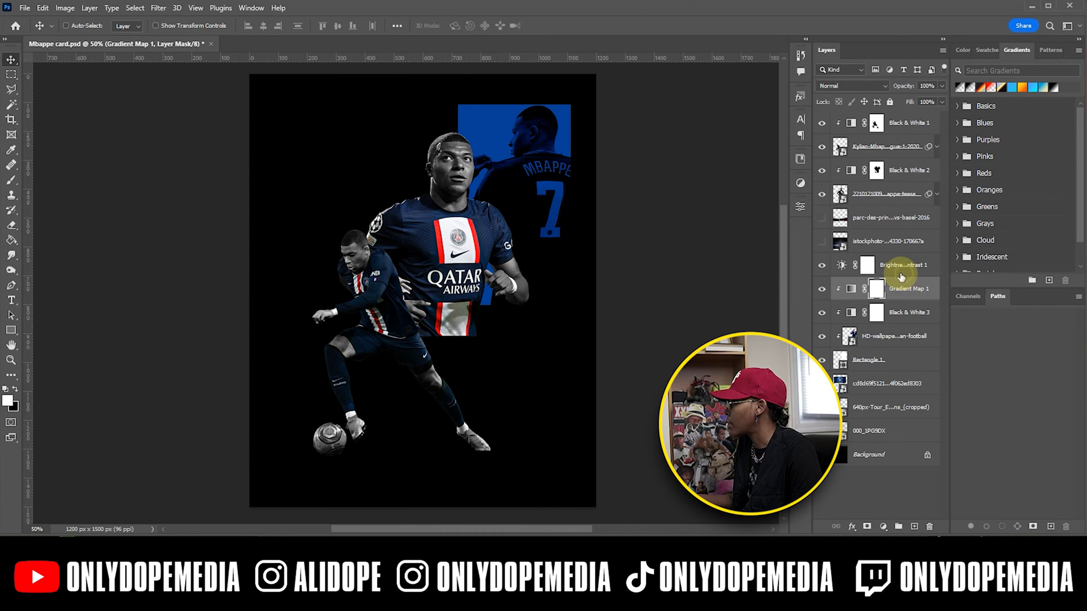
right_click(900, 275)
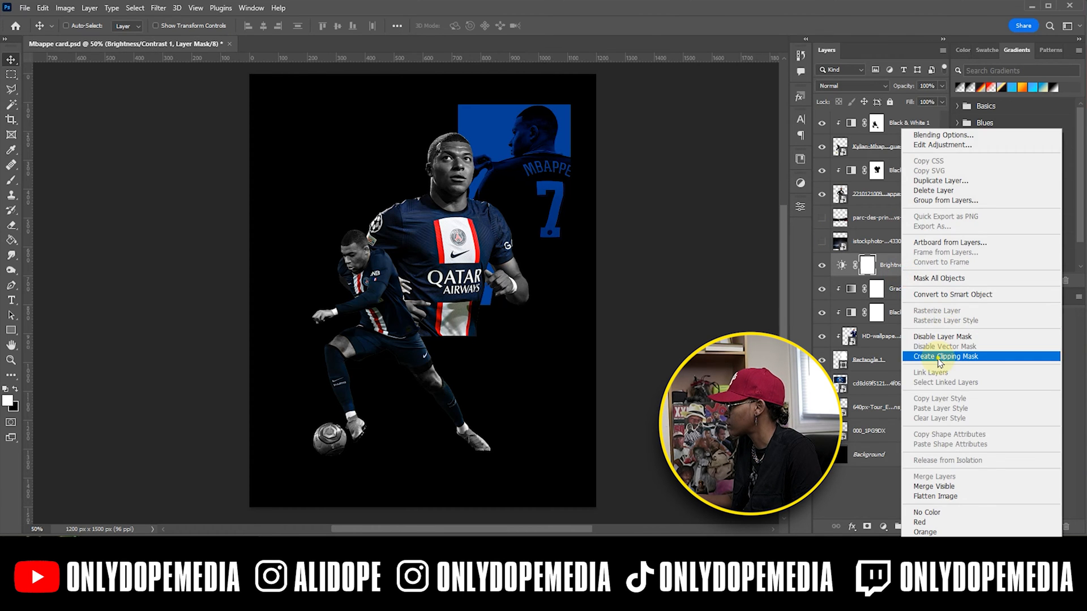
click(928, 353)
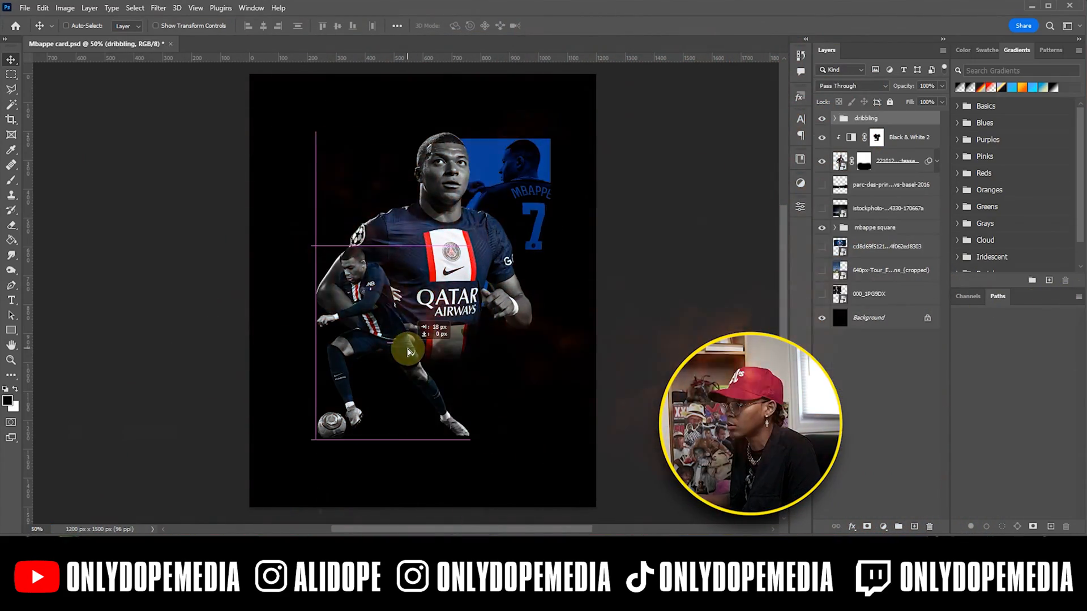
Shift the dribbling group about 18 px horizontally so the small player overlaps the large player's bent arm.
drag(408, 344, 408, 344)
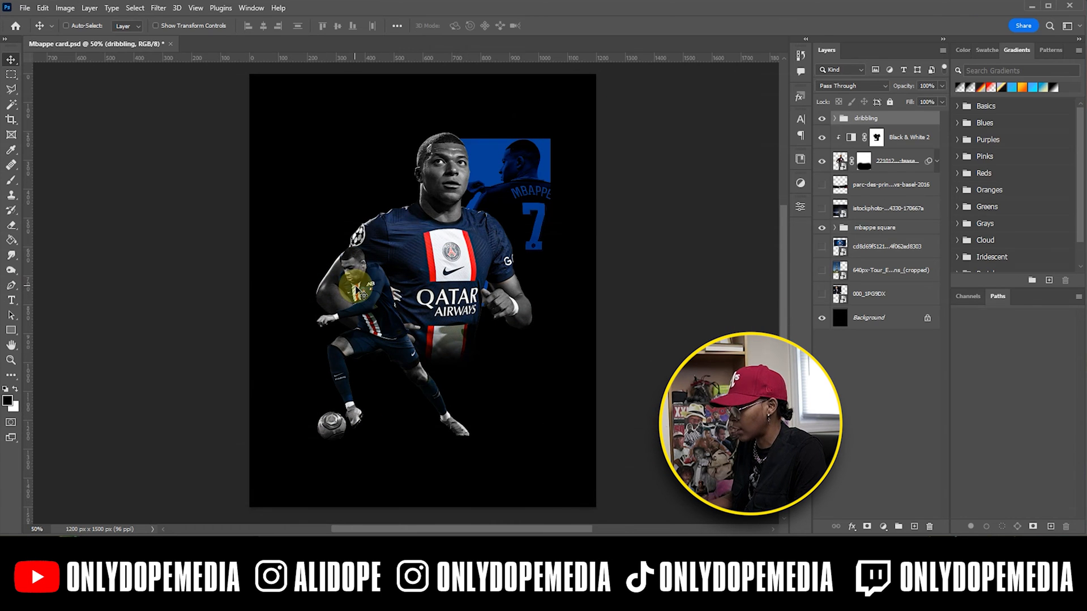
key(ctrl+plus)
key(ctrl+plus)
drag(359, 286, 398, 232)
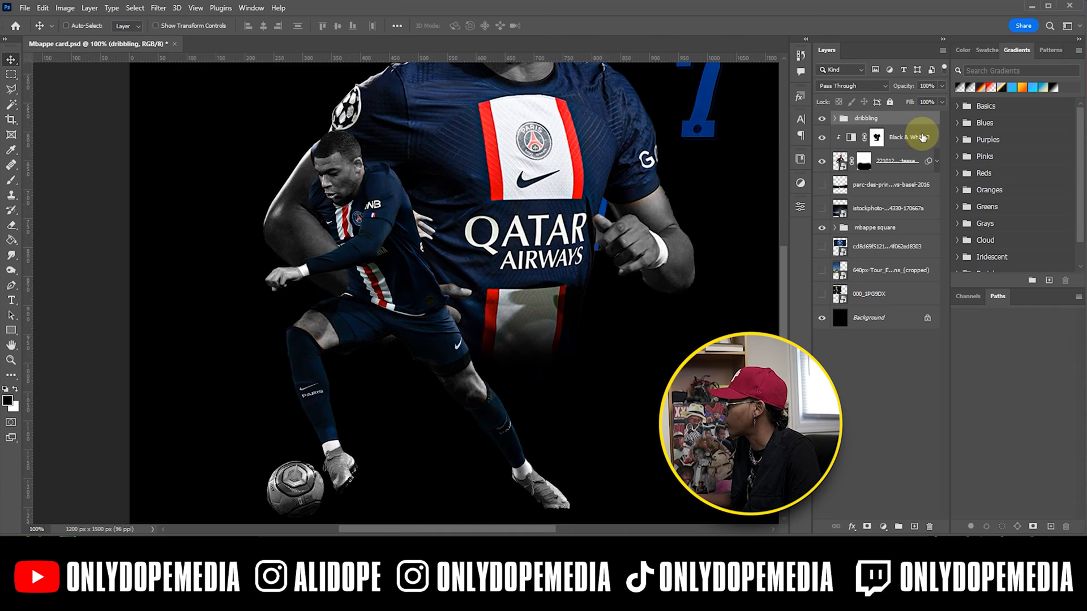
Paint a soft black shadow behind the dribbling player on a new layer above the Black & White 2 adjustment, and save the file.
click(919, 137)
click(912, 525)
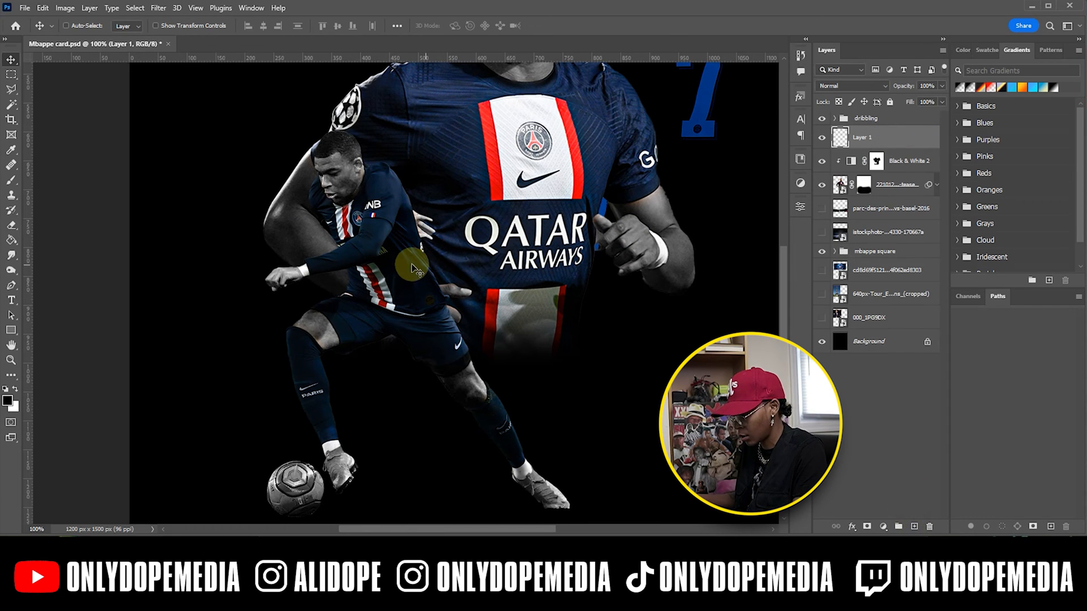
key(b)
key(bracketleft)
key(bracketleft)
key(bracketleft)
key(bracketleft)
key(bracketleft)
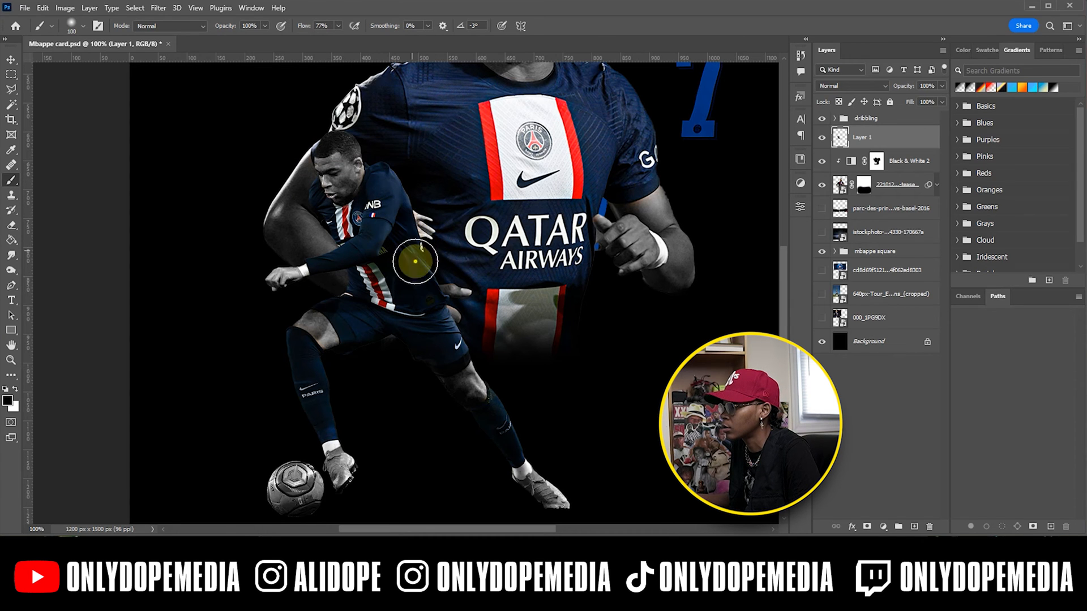
mouse_move(446, 287)
mouse_down()
mouse_move(427, 336)
mouse_move(464, 358)
mouse_move(487, 348)
mouse_move(483, 355)
mouse_move(446, 306)
mouse_move(449, 279)
mouse_move(423, 258)
mouse_move(386, 176)
mouse_move(346, 139)
mouse_move(345, 168)
mouse_move(350, 141)
mouse_move(352, 165)
mouse_move(356, 149)
mouse_move(329, 153)
mouse_move(376, 146)
mouse_move(394, 170)
mouse_move(382, 234)
mouse_move(351, 219)
mouse_move(363, 274)
mouse_move(347, 229)
mouse_move(365, 273)
mouse_move(353, 323)
mouse_move(366, 293)
mouse_move(310, 320)
mouse_move(341, 323)
mouse_move(396, 274)
mouse_move(354, 311)
mouse_move(363, 282)
mouse_move(395, 330)
mouse_move(366, 338)
mouse_move(399, 309)
mouse_move(386, 331)
mouse_move(441, 382)
mouse_move(447, 323)
mouse_move(411, 236)
mouse_move(375, 260)
mouse_up()
key(v)
key(ctrl+s)
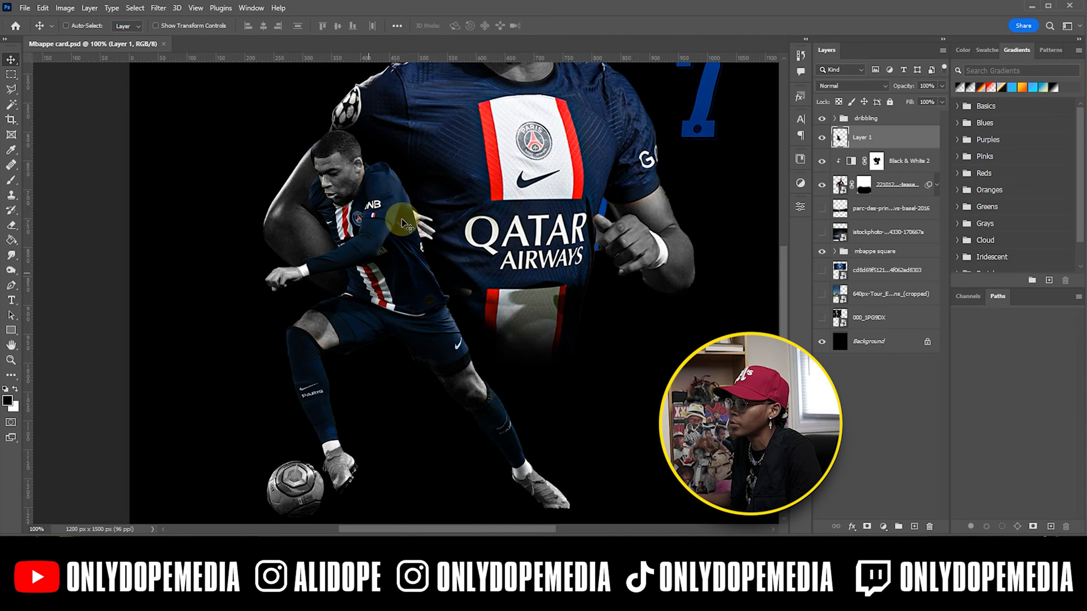
scroll(364, 357, down, 1)
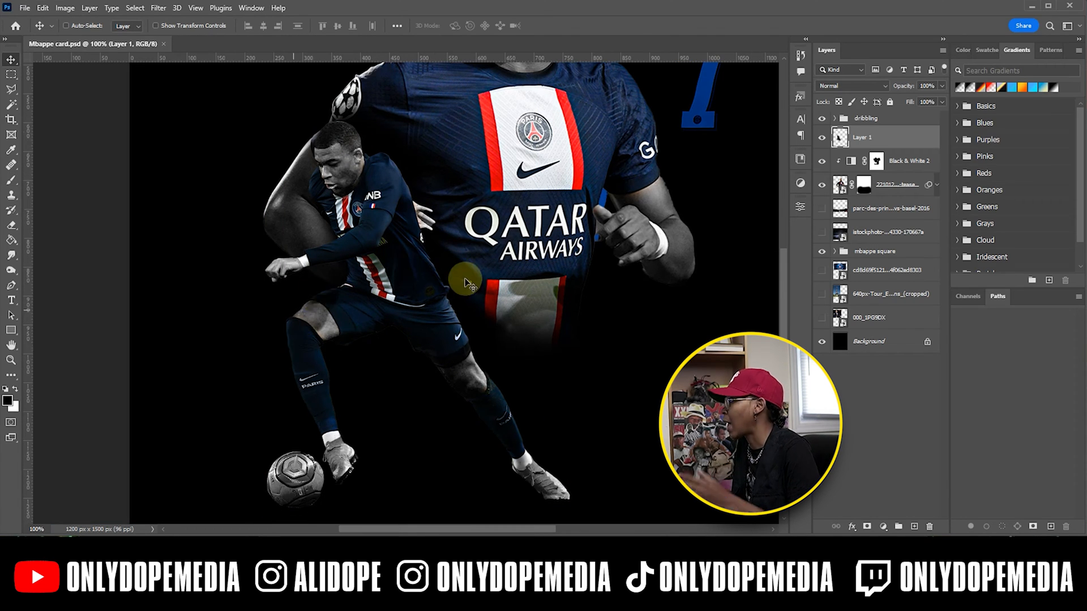
Rename Layer 1 as shadow and add a white Solid Color fill layer above the dribbling group.
text(ow)
key(Return)
click(886, 117)
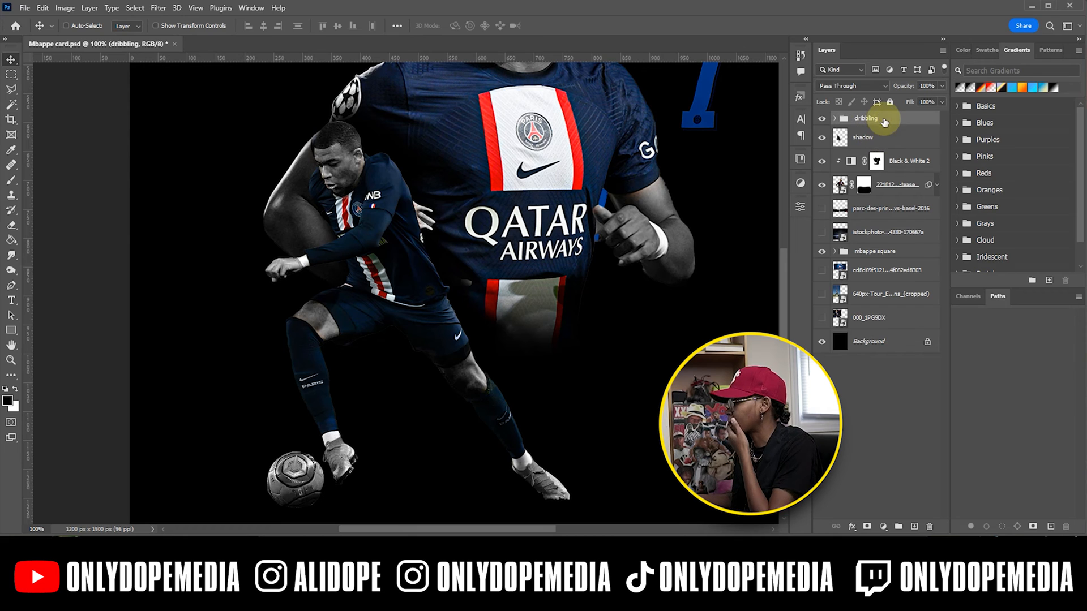
click(883, 526)
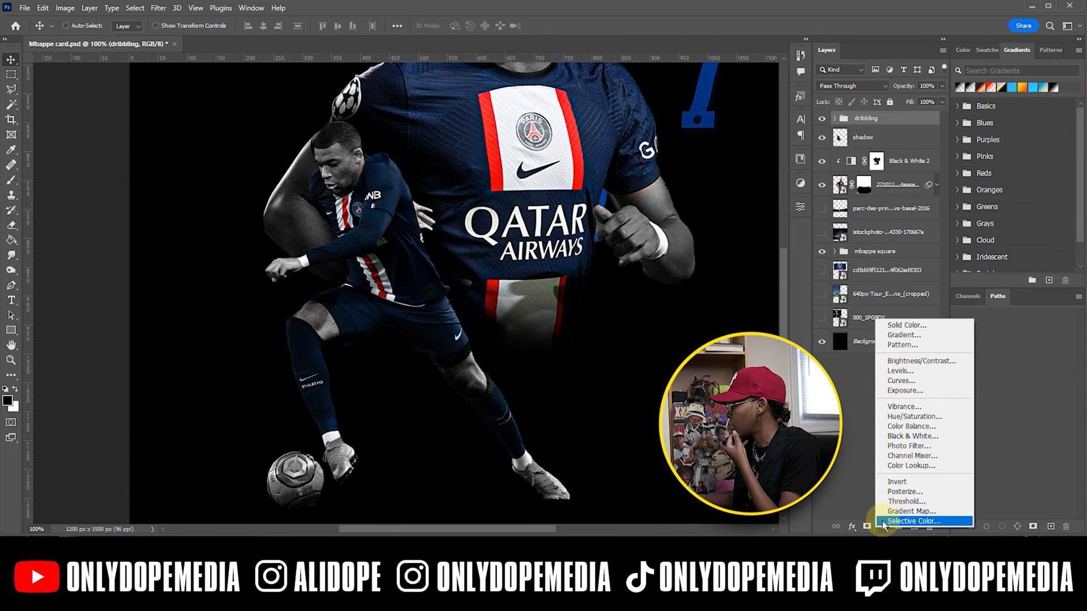
click(898, 320)
mouse_move(536, 453)
mouse_down()
mouse_move(503, 347)
mouse_move(481, 343)
mouse_up()
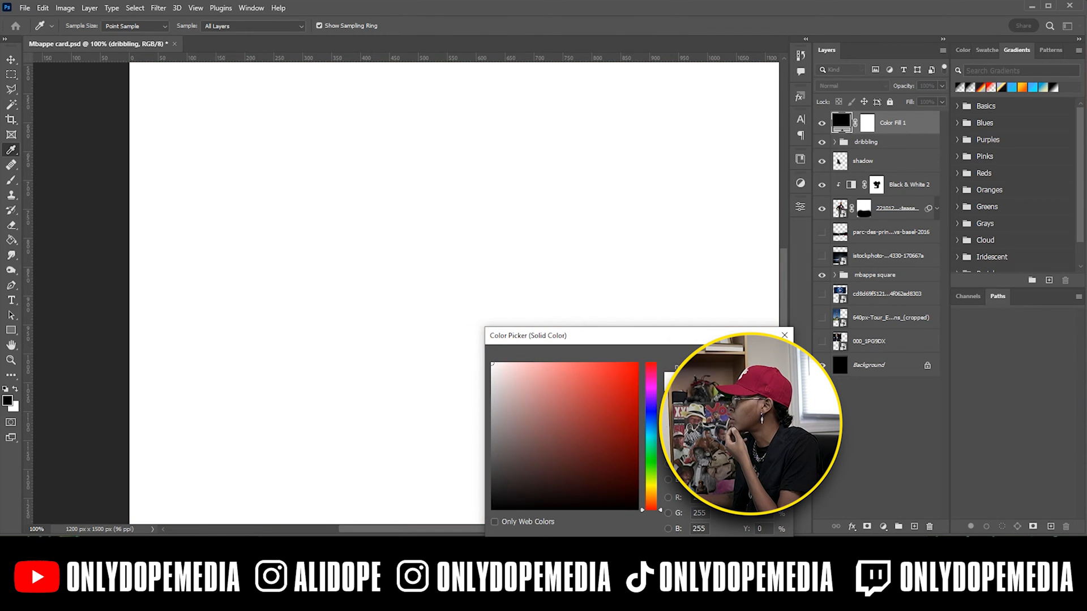
click(757, 354)
Clip the white fill layer to the dribbling group and invert its mask to black.
right_click(930, 129)
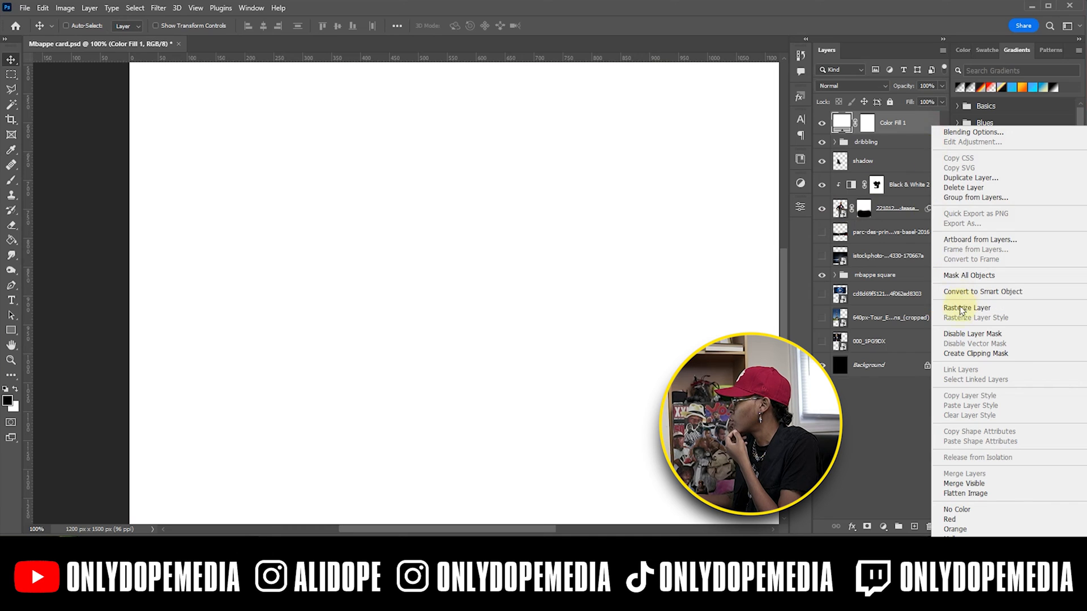
click(974, 353)
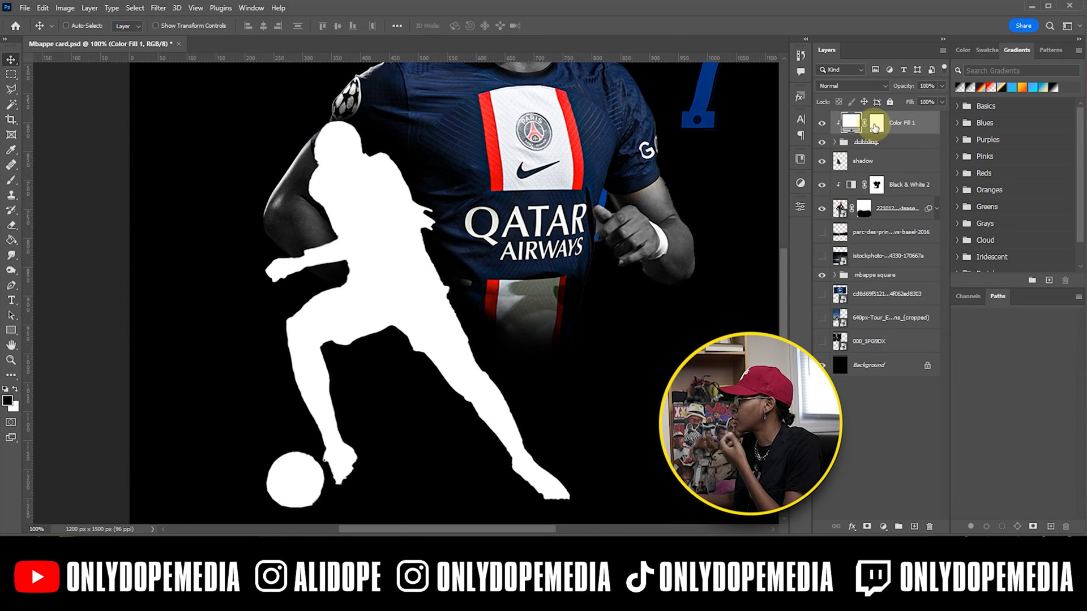
click(874, 127)
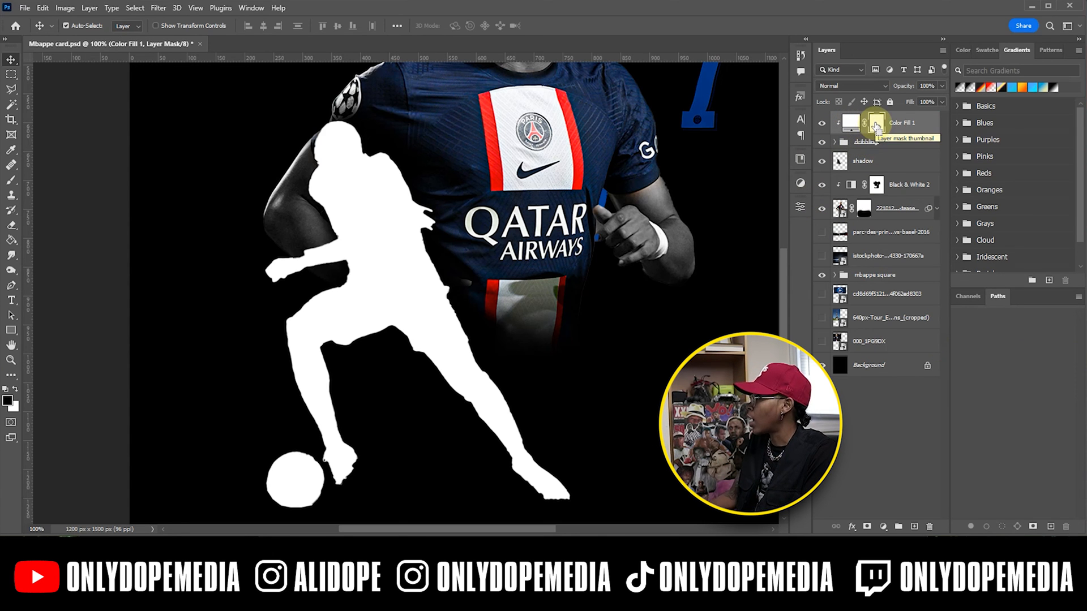
key(ctrl+i)
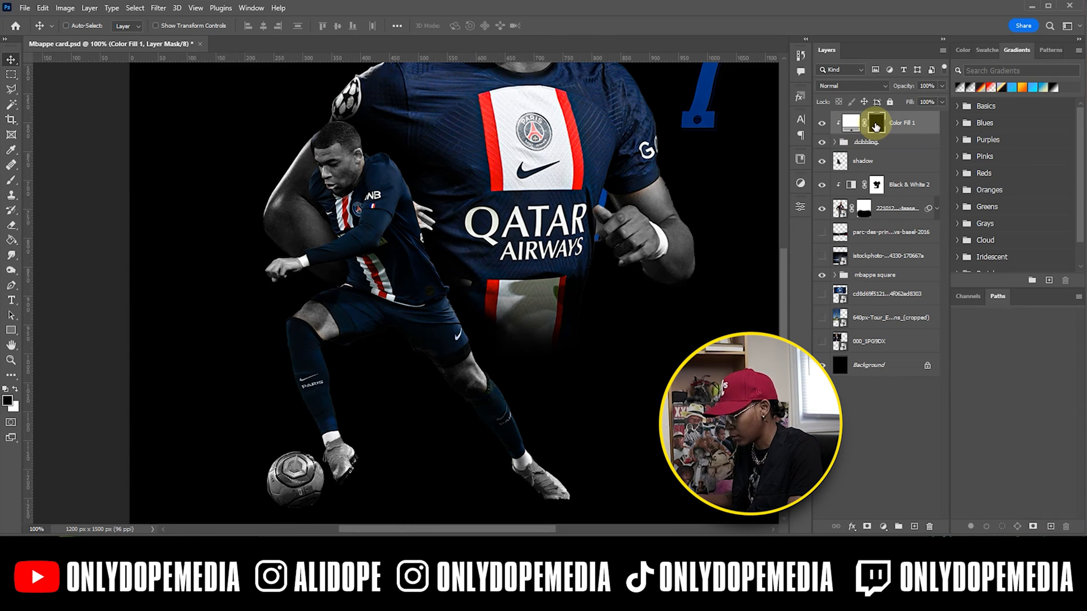
Paint white on the fill's mask with a soft brush to add rim light along the dribbling player's front edges and leading leg.
key(b)
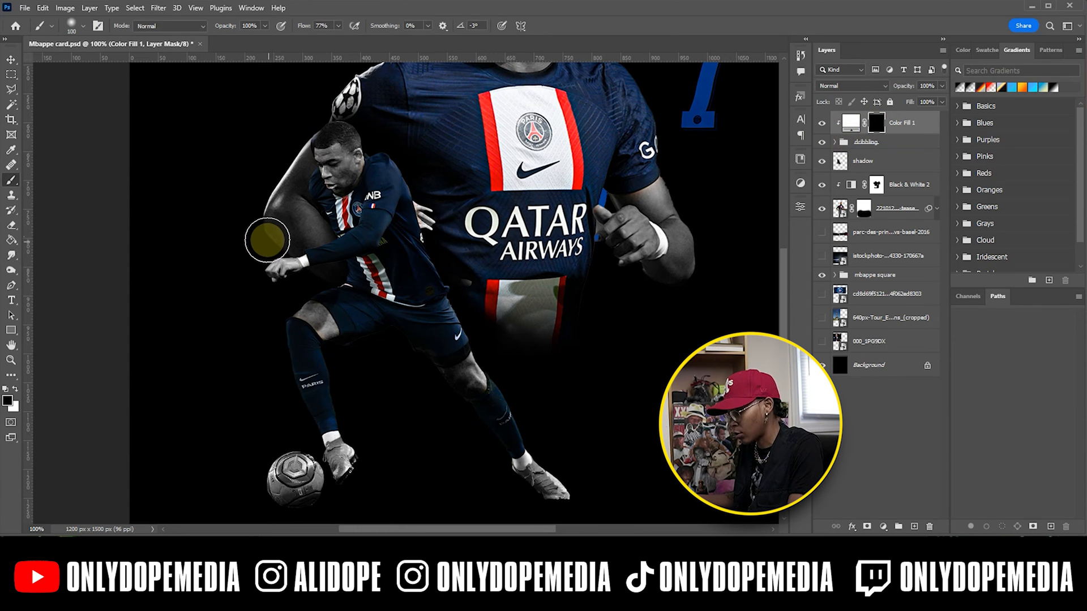
key(x)
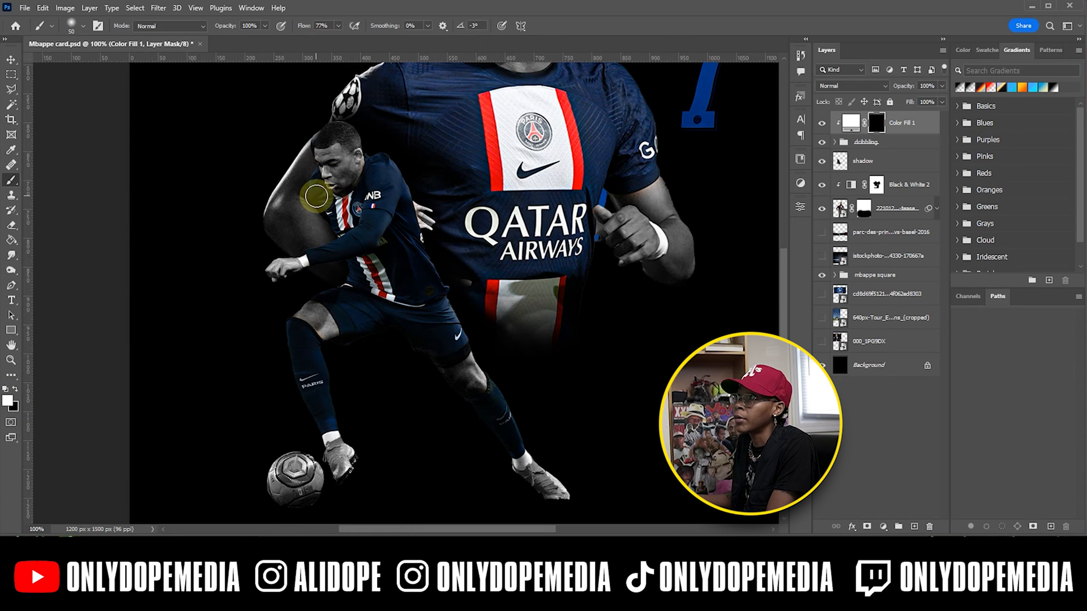
key(bracketright)
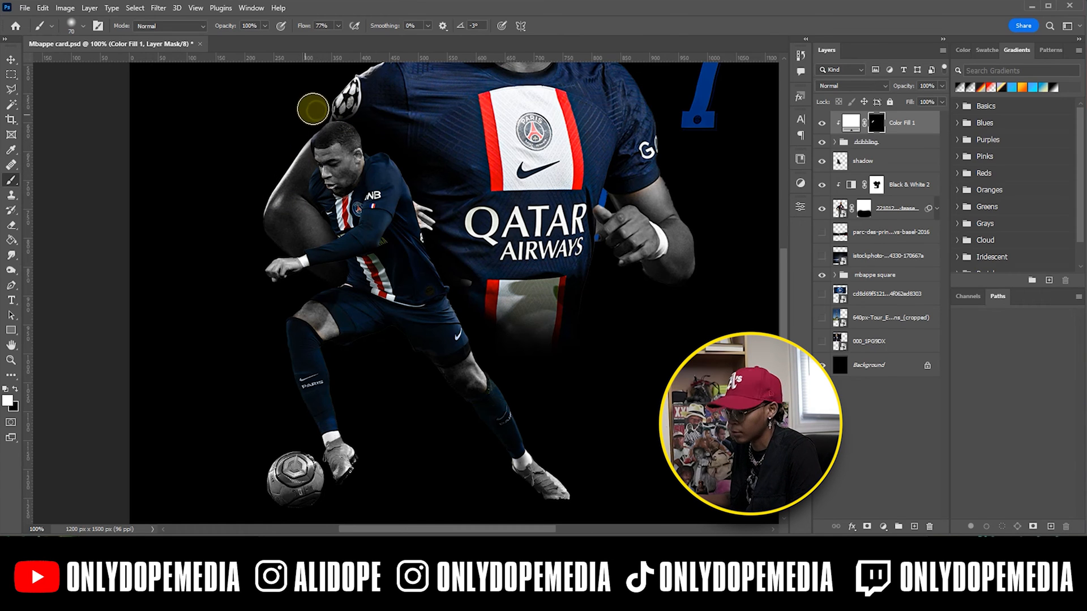
key(bracketleft)
key(bracketleft)
key(bracketleft)
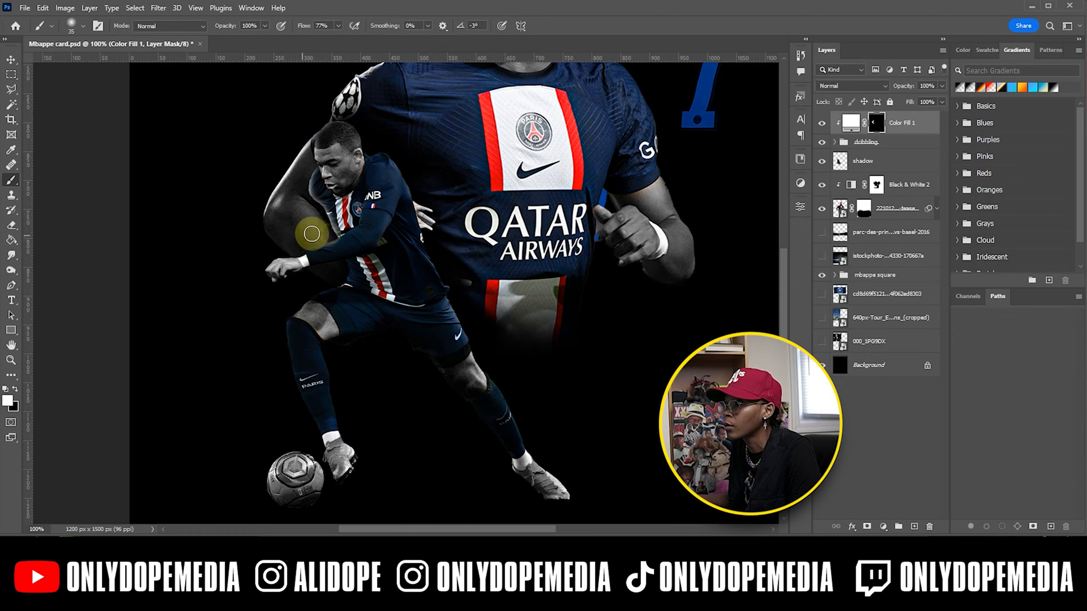
key(bracketright)
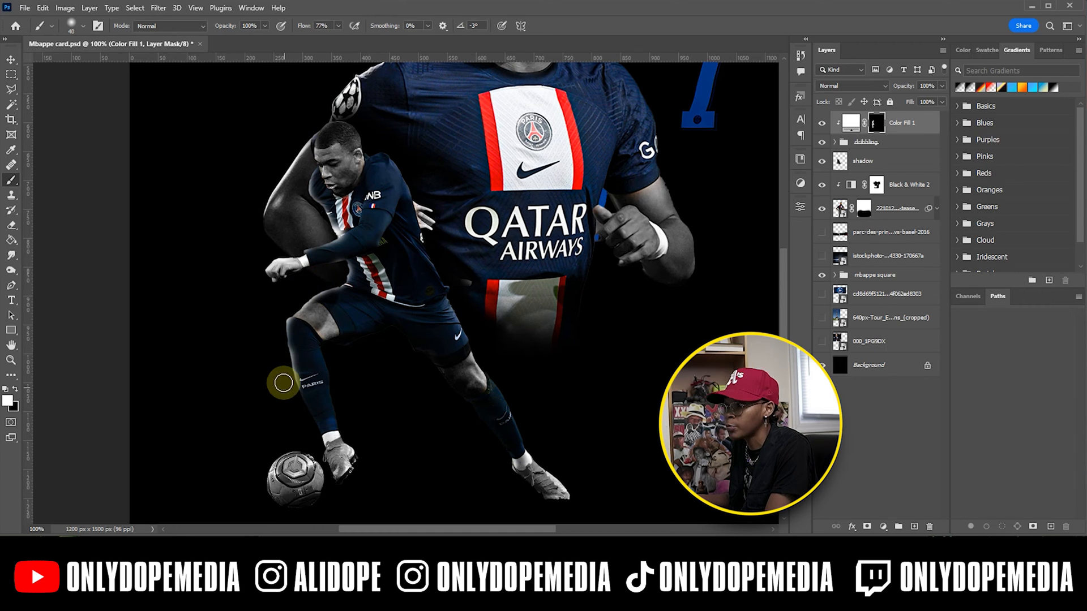
click(280, 314)
click(276, 320)
mouse_move(283, 353)
mouse_down()
mouse_move(293, 408)
mouse_move(318, 454)
mouse_move(300, 438)
mouse_move(304, 447)
mouse_move(281, 442)
mouse_move(261, 470)
mouse_move(257, 506)
mouse_move(258, 495)
mouse_move(276, 531)
mouse_move(245, 469)
mouse_move(252, 481)
mouse_move(273, 452)
mouse_move(312, 445)
mouse_move(278, 370)
mouse_move(305, 326)
mouse_move(306, 294)
mouse_move(275, 315)
mouse_move(336, 280)
mouse_move(316, 288)
mouse_move(336, 269)
mouse_up()
click(299, 437)
drag(280, 290, 318, 226)
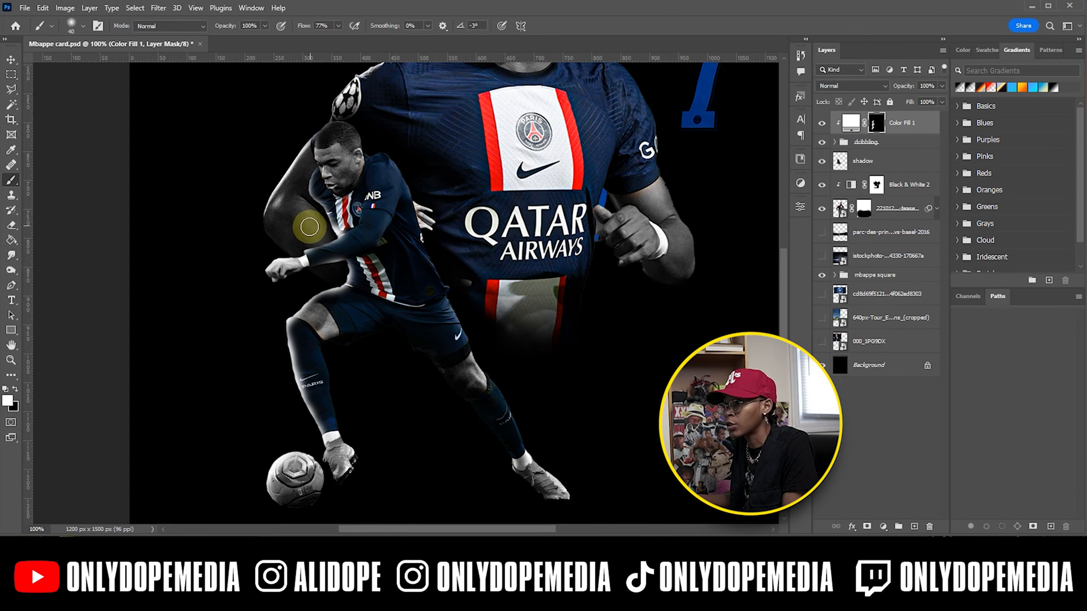
Tone down the dribbling player's rim light by painting black on the mask at 75% brush opacity, and save the file.
key(x)
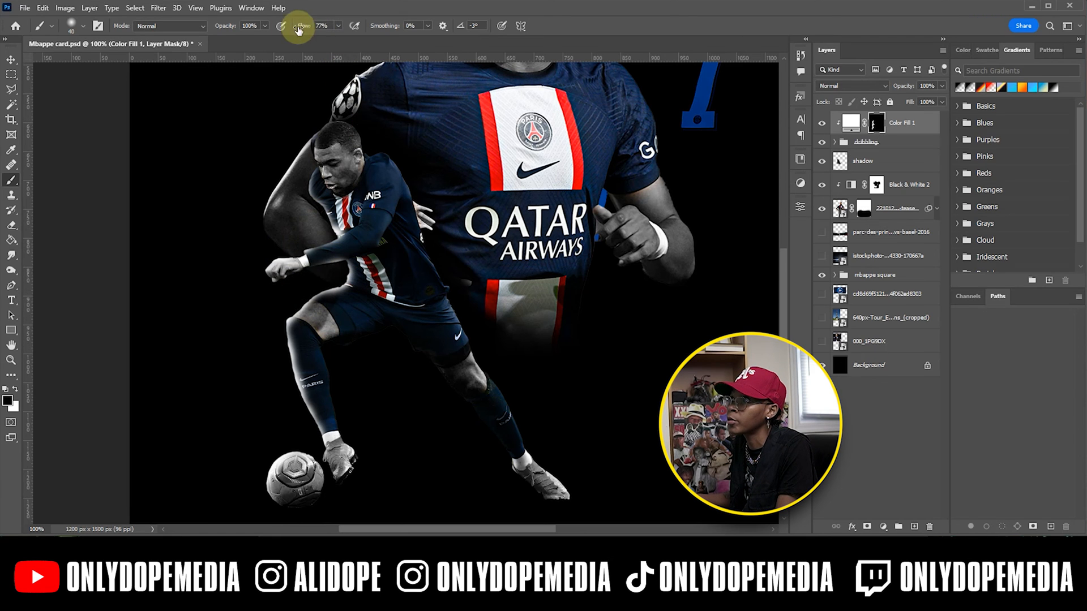
drag(212, 38, 210, 38)
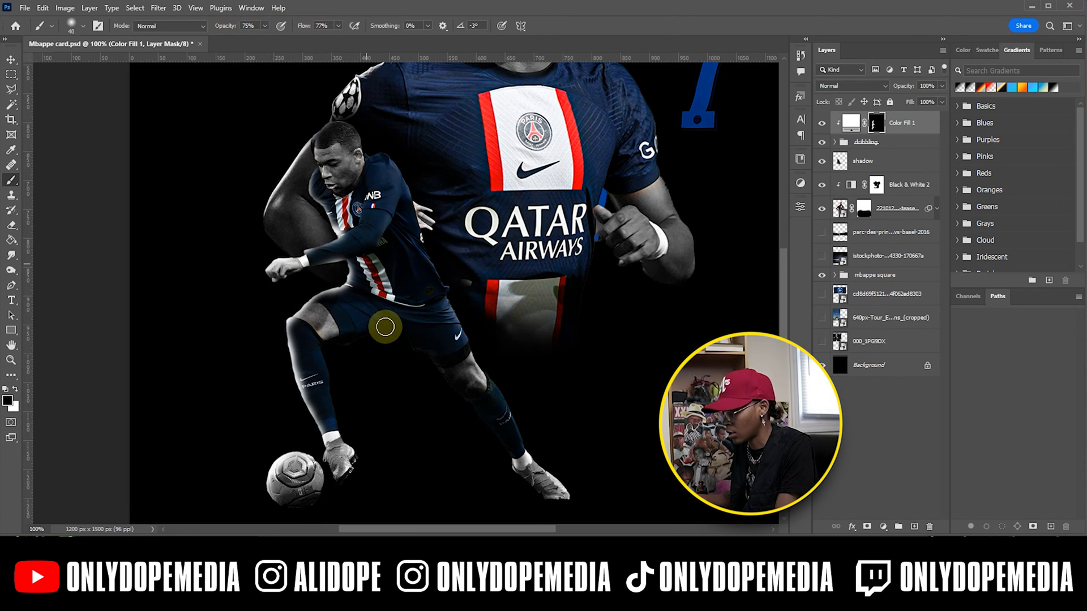
key(bracketright)
mouse_move(341, 312)
mouse_down()
mouse_move(327, 317)
mouse_move(350, 303)
mouse_up()
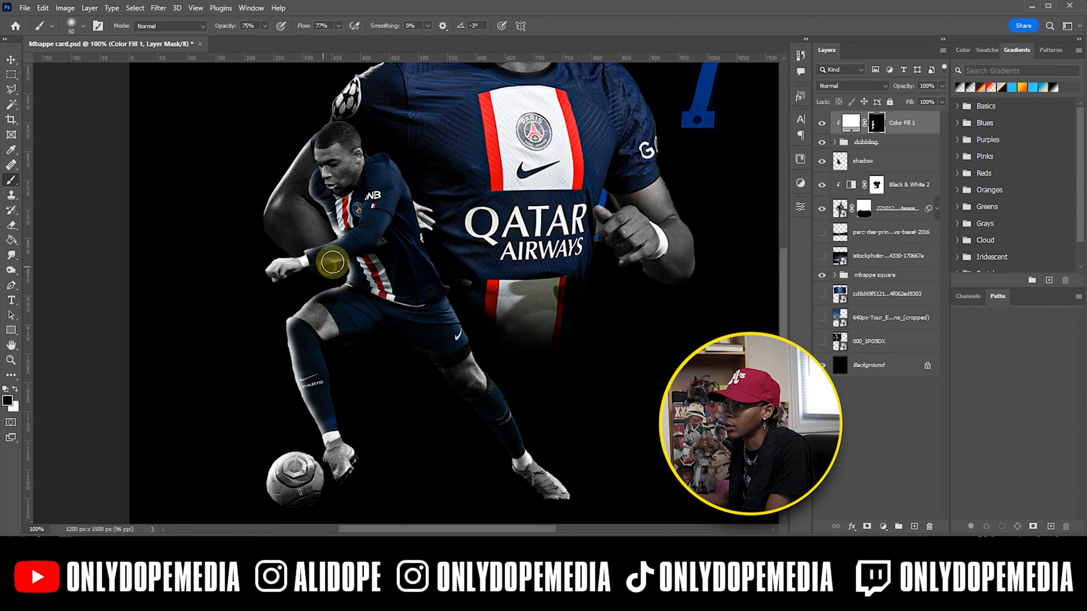
drag(331, 261, 337, 267)
mouse_move(302, 335)
mouse_down()
mouse_move(307, 361)
mouse_move(300, 325)
mouse_move(315, 319)
mouse_move(301, 330)
mouse_move(318, 333)
mouse_move(294, 325)
mouse_move(318, 337)
mouse_move(308, 332)
mouse_move(304, 345)
mouse_move(339, 329)
mouse_move(303, 353)
mouse_move(296, 345)
mouse_move(311, 332)
mouse_move(290, 344)
mouse_move(306, 331)
mouse_move(299, 358)
mouse_move(312, 356)
mouse_move(303, 373)
mouse_move(309, 356)
mouse_move(292, 369)
mouse_move(309, 372)
mouse_move(317, 406)
mouse_move(341, 407)
mouse_move(325, 422)
mouse_move(333, 410)
mouse_move(323, 409)
mouse_move(332, 463)
mouse_move(340, 457)
mouse_move(301, 480)
mouse_move(289, 468)
mouse_move(280, 491)
mouse_move(316, 460)
mouse_move(381, 304)
mouse_move(356, 281)
mouse_move(370, 270)
mouse_move(361, 276)
mouse_move(349, 208)
mouse_up()
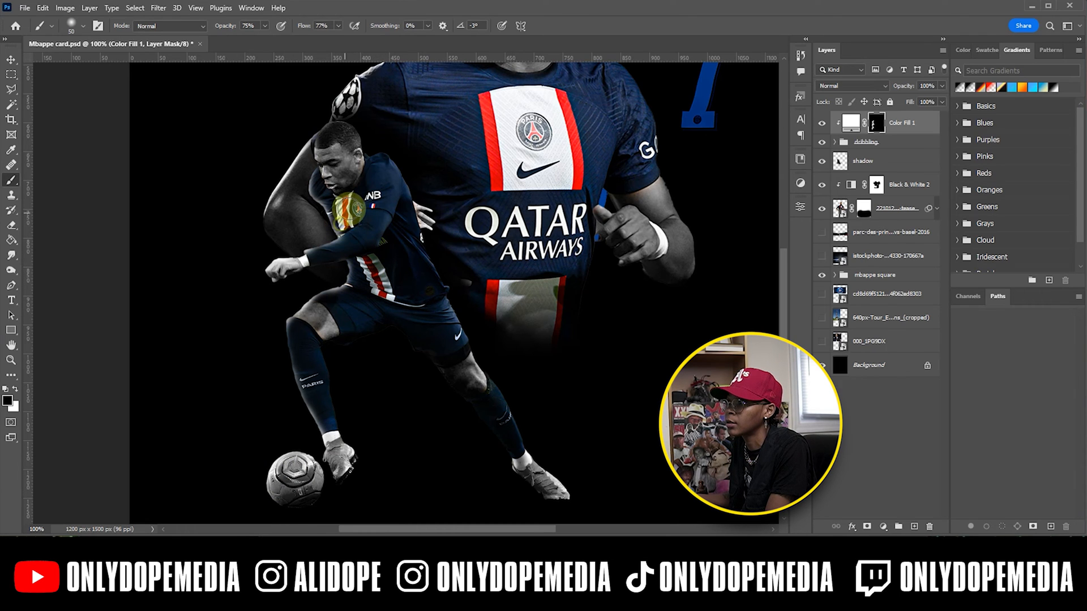
mouse_move(328, 187)
mouse_down()
mouse_move(322, 155)
mouse_move(330, 173)
mouse_up()
key(ctrl+s)
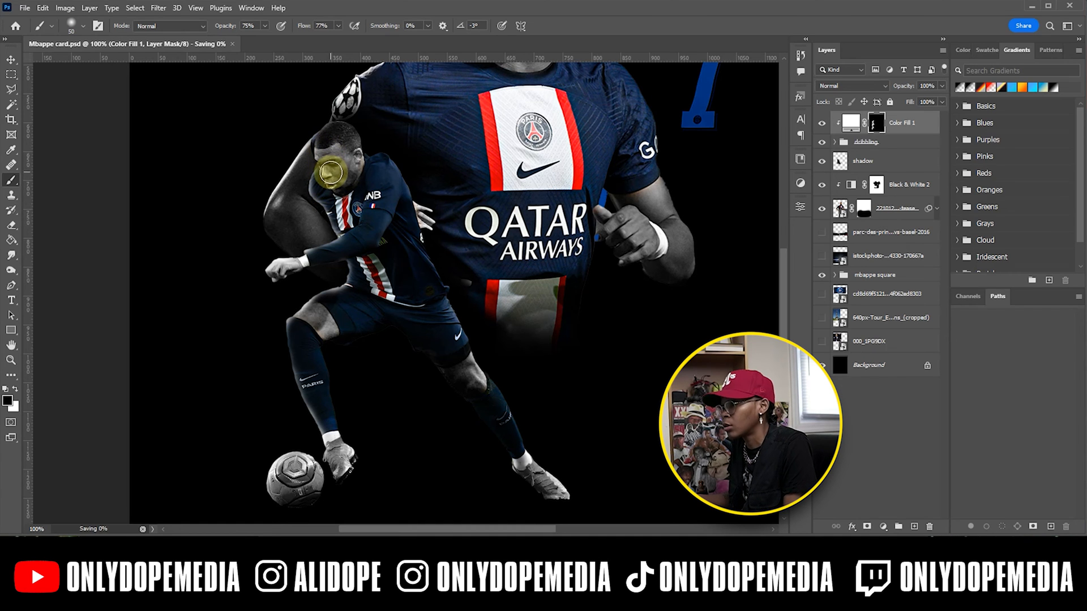
Group the Black & White 2 adjustment with the large player's cutout layer and name the group center.
key(v)
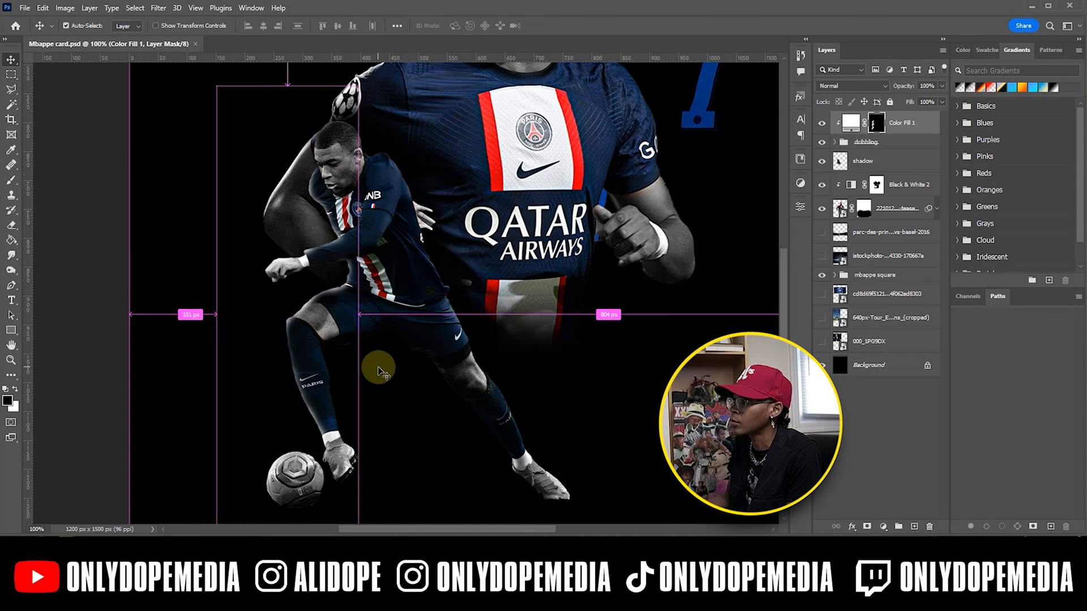
key(ctrl+minus)
key(ctrl+minus)
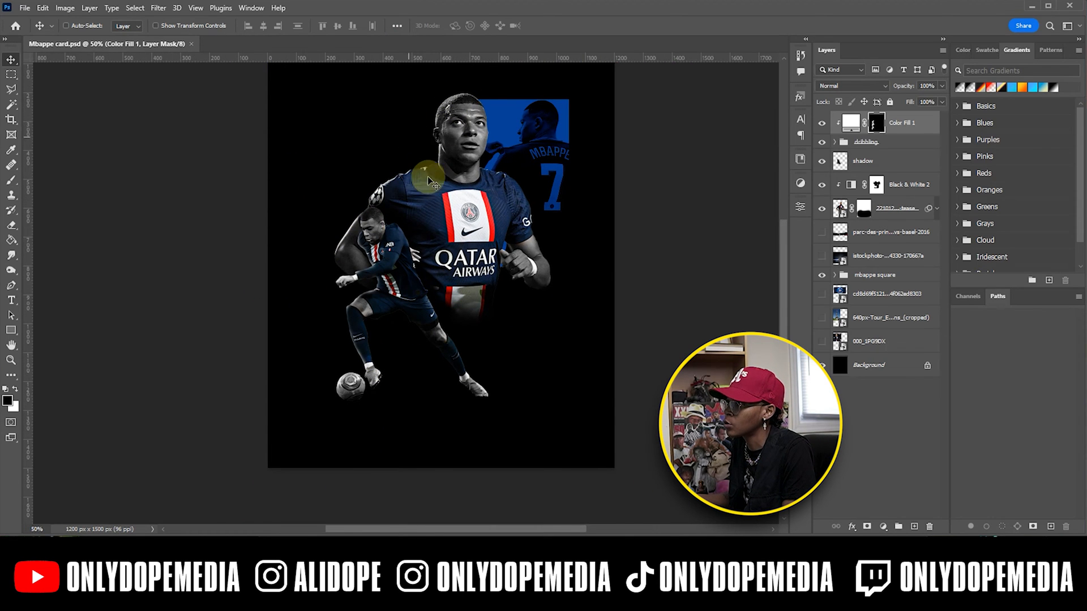
key(ctrl+plus)
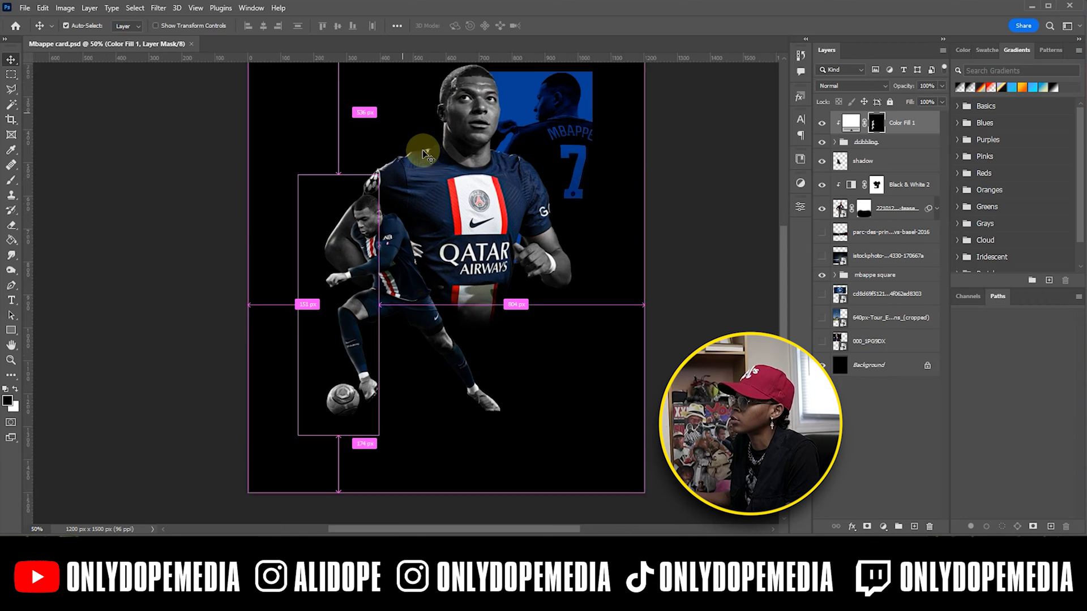
drag(422, 153, 424, 257)
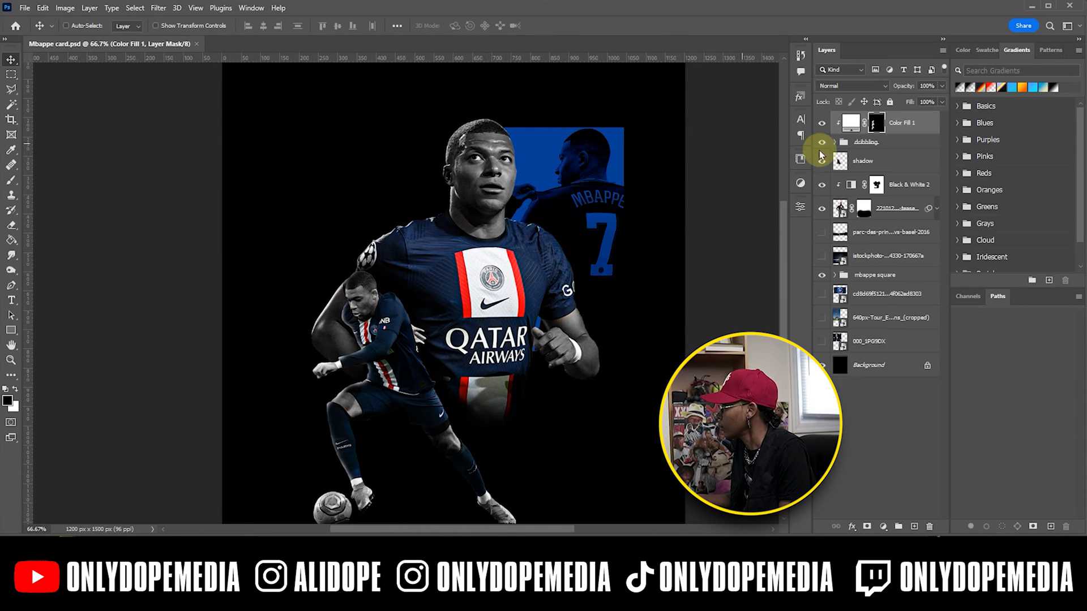
click(899, 186)
shift+click(895, 208)
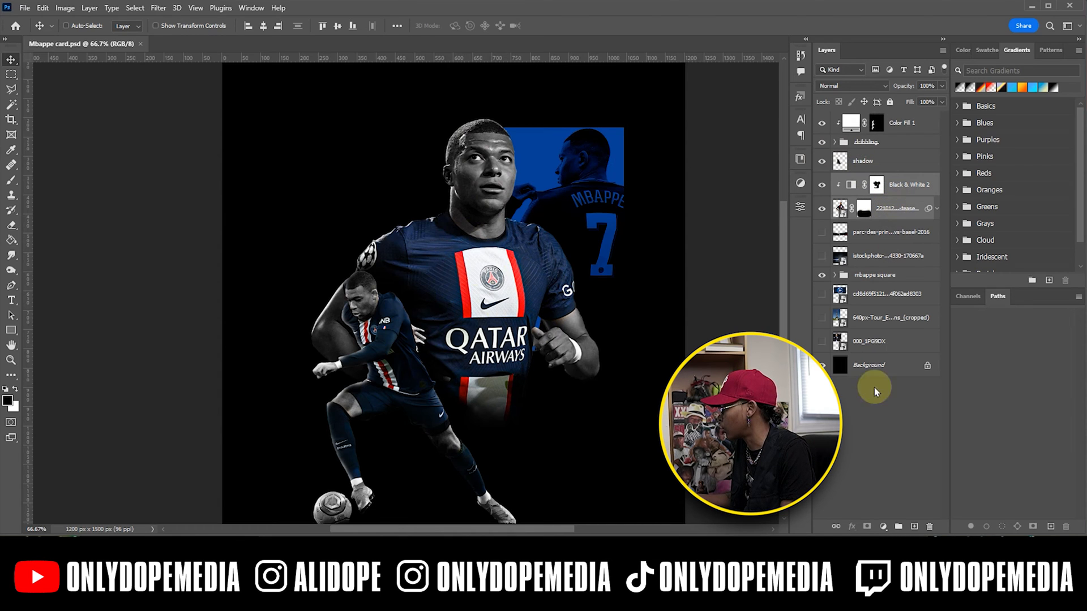
click(895, 524)
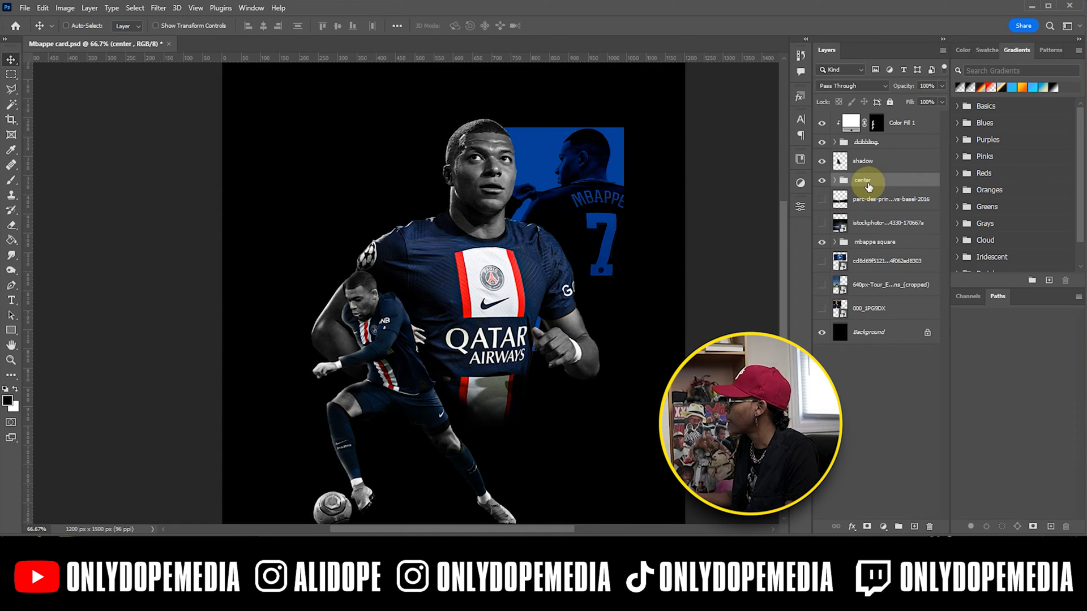
Add a white Solid Color fill layer above the center group and invert its mask to black.
click(883, 526)
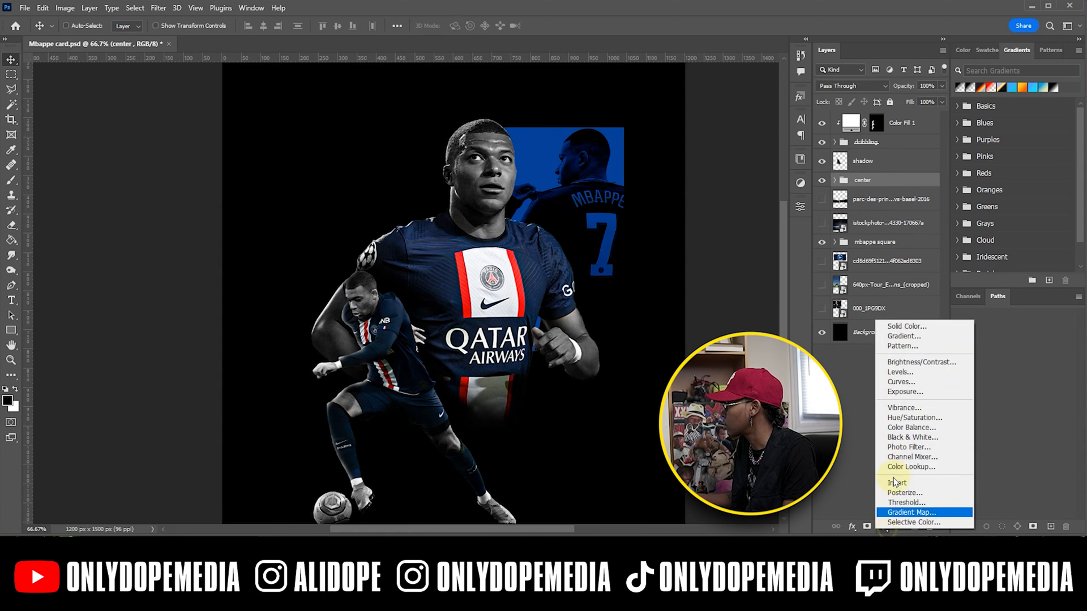
click(908, 323)
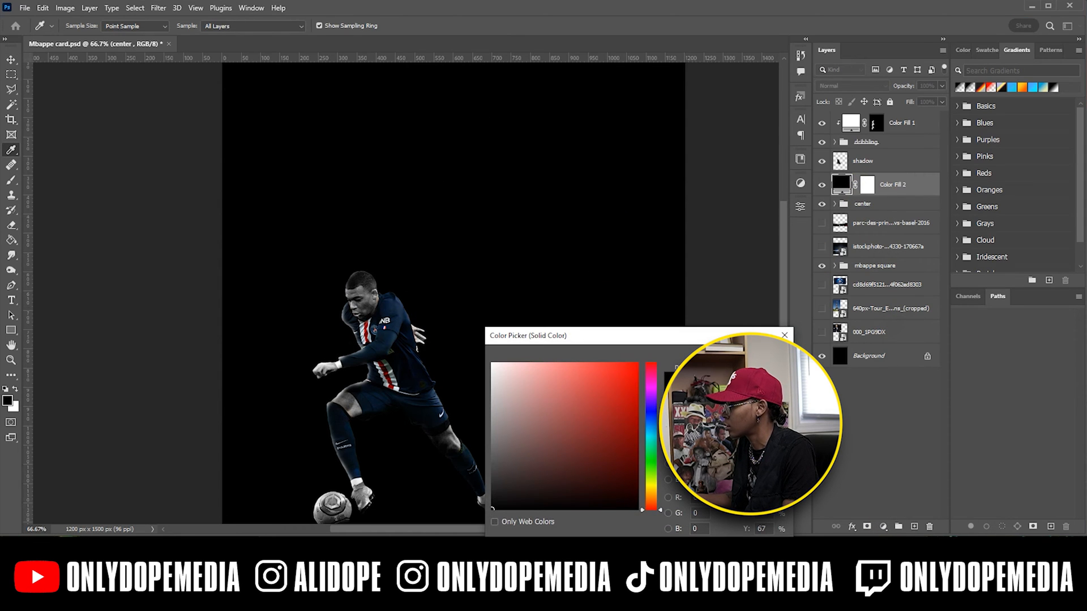
drag(600, 421, 475, 331)
click(753, 355)
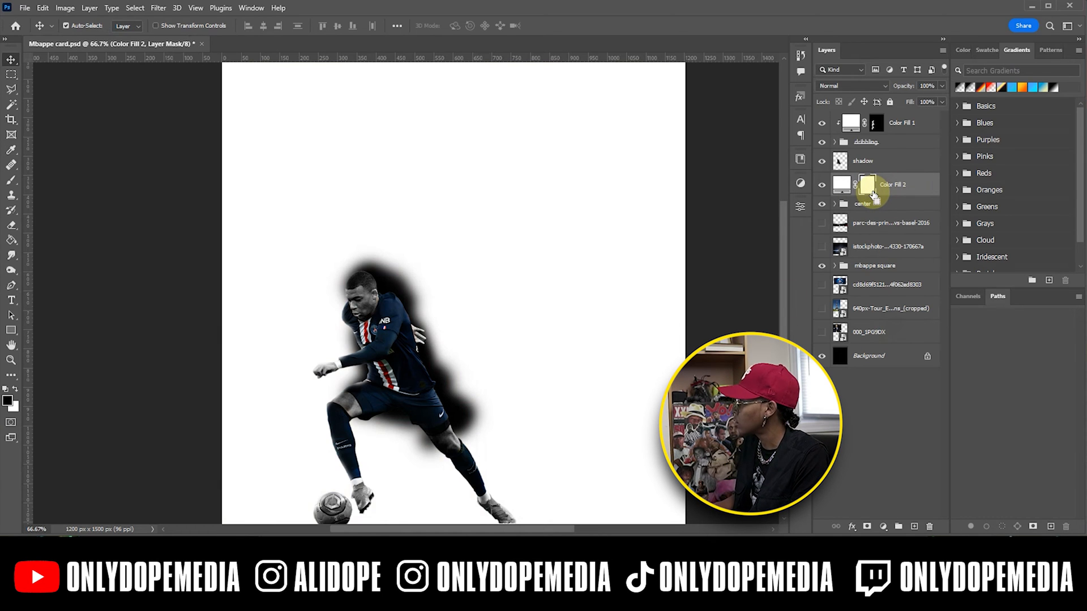
key(ctrl+i)
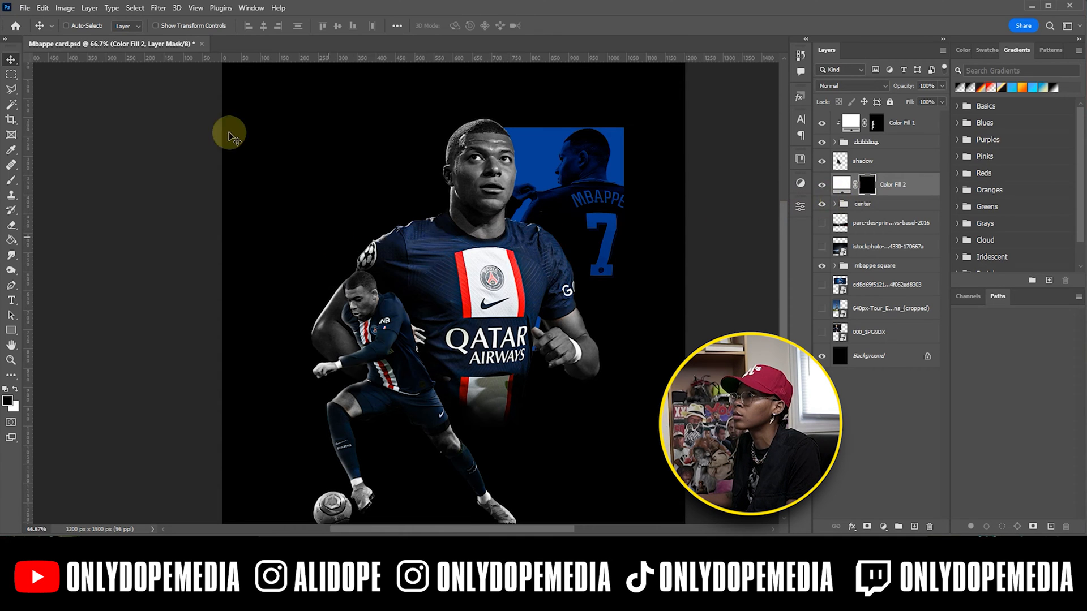
Clip the new fill to the center group and paint a white highlight along the large player's shoulder and bent arm at 100% brush opacity.
key(b)
drag(229, 26, 363, 24)
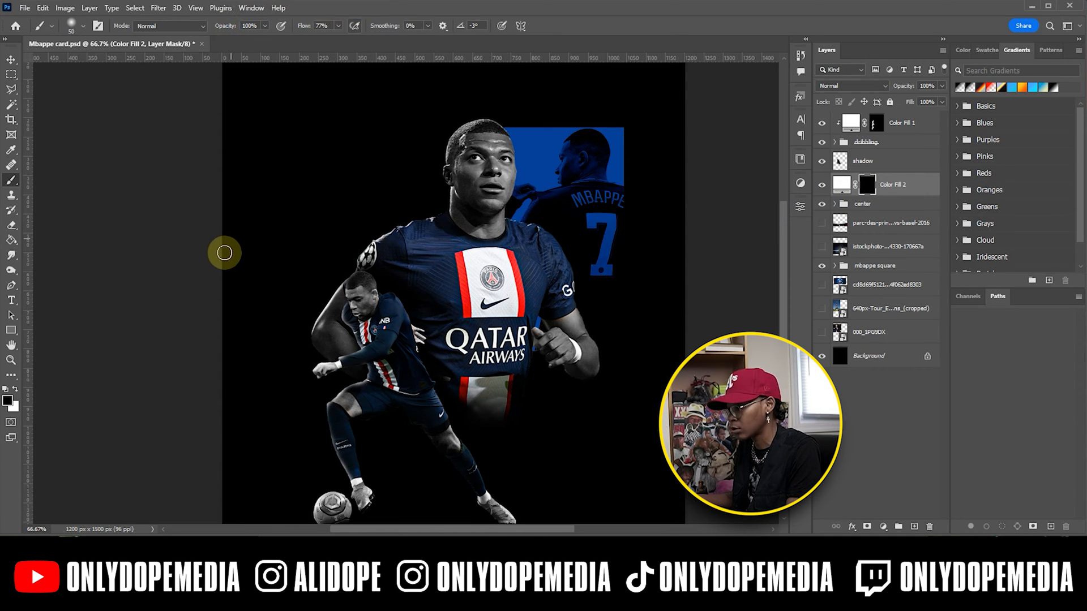
right_click(923, 184)
click(951, 356)
key(])
key(])
key(])
key(])
mouse_move(433, 148)
mouse_down()
mouse_move(410, 205)
mouse_move(310, 262)
mouse_move(311, 368)
mouse_up()
Soften the large player's arm highlight with black on the mask at 81% brush opacity, and undo the last stroke.
key(x)
key(8)
key(1)
mouse_move(444, 236)
mouse_down()
mouse_move(405, 243)
mouse_move(330, 339)
mouse_up()
key(ctrl+z)
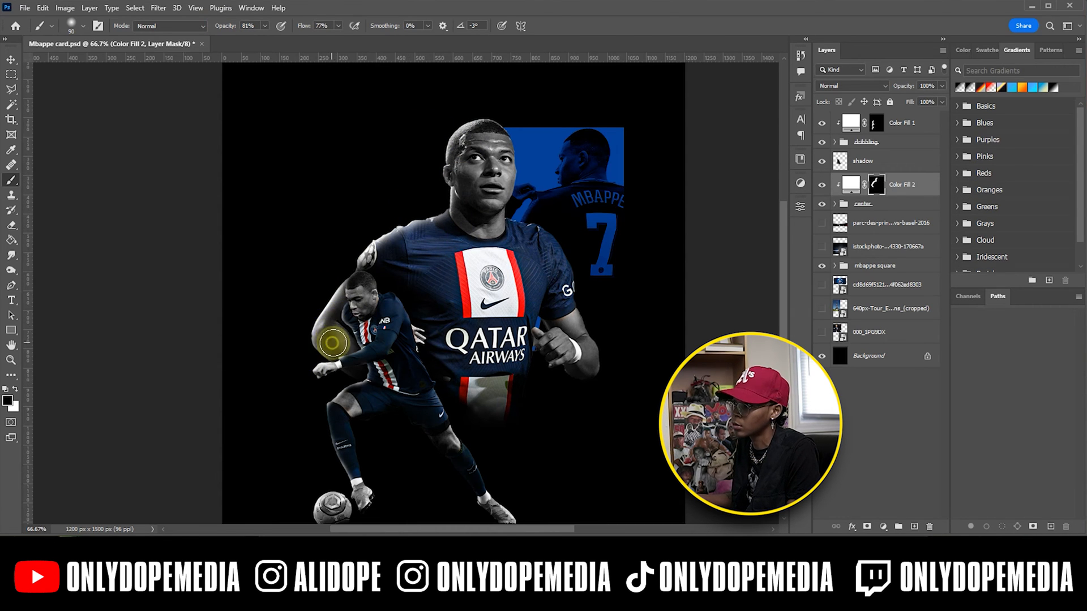
Show the hidden parc-des-princes photo layer and rename it as stadium.
key(v)
key(ctrl+minus)
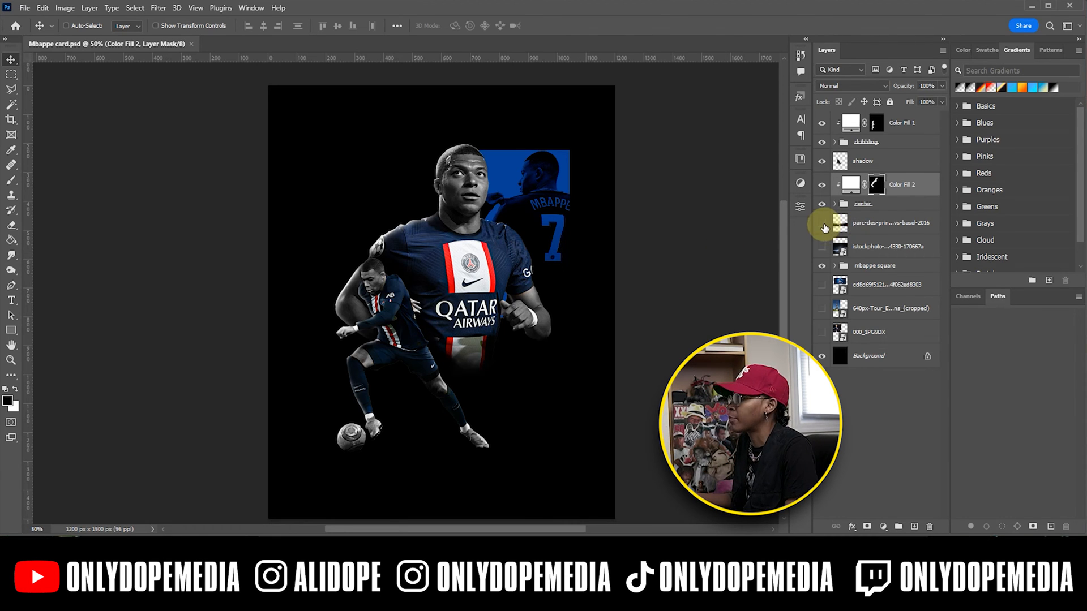
click(822, 222)
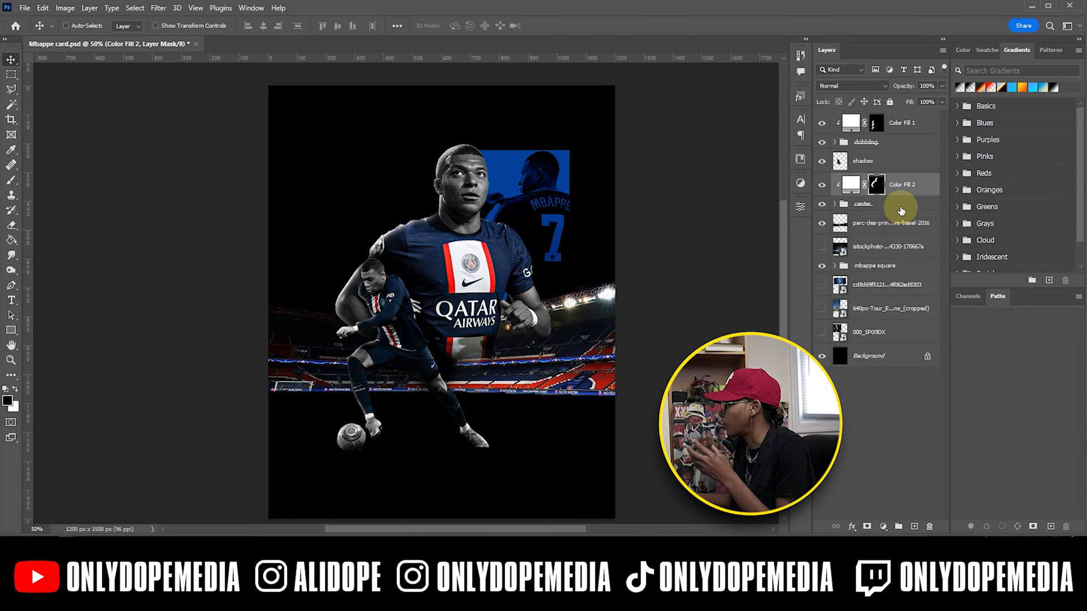
click(889, 227)
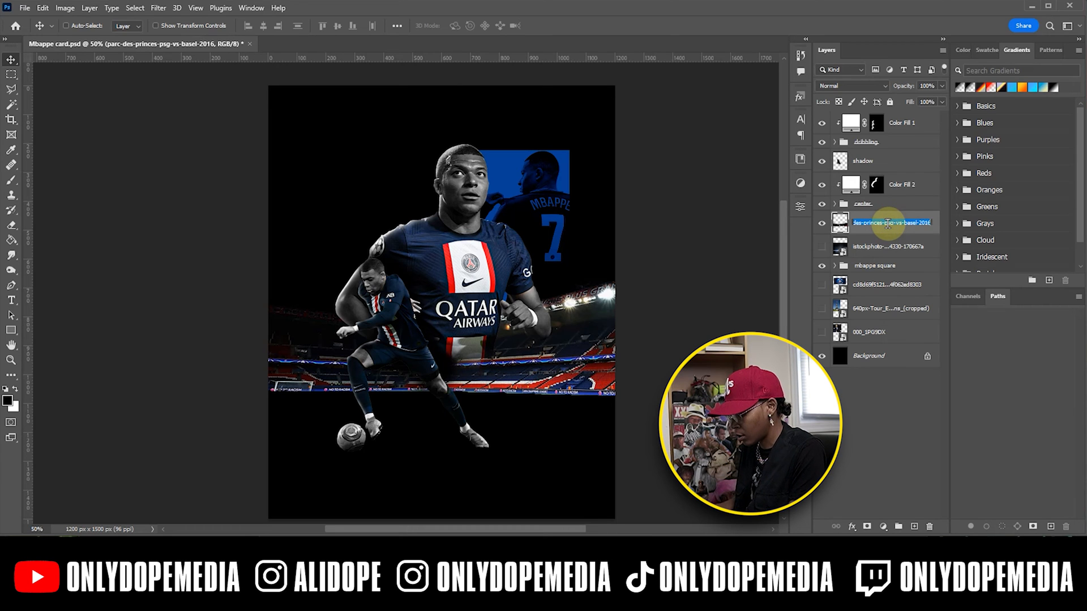
text(stadium)
Convert the stadium layer to a smart object.
click(888, 227)
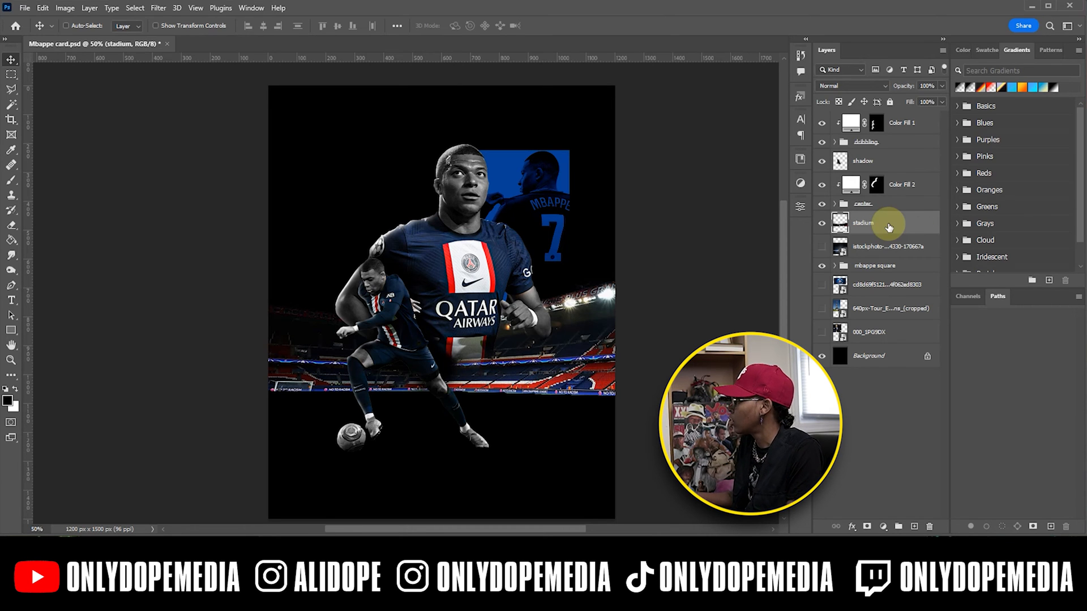
right_click(891, 226)
click(919, 297)
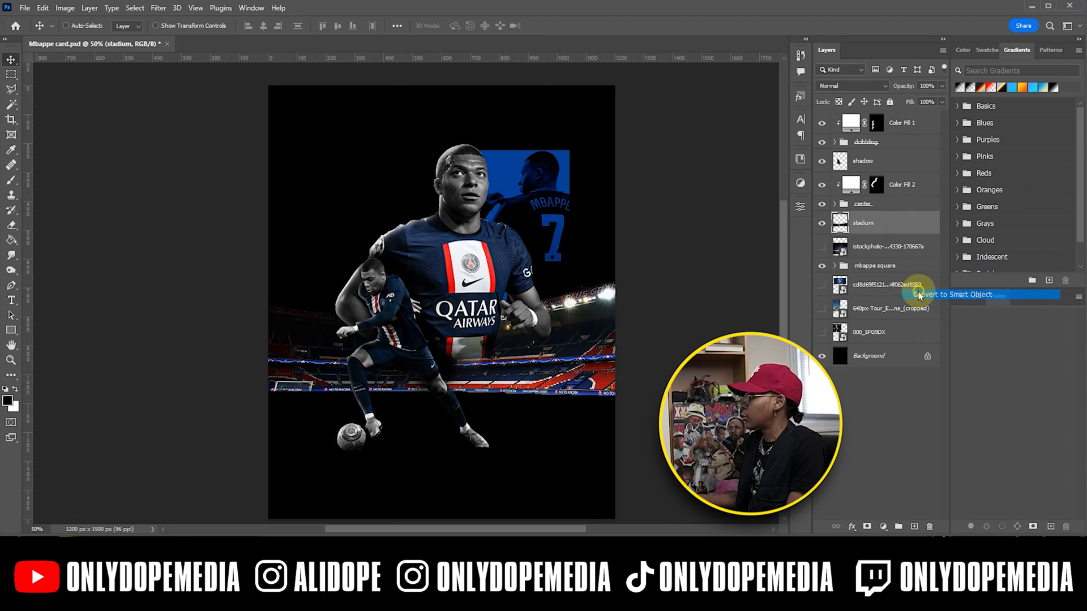
Clip a Black & White adjustment to the stadium layer and set its blend mode to Darken.
click(883, 526)
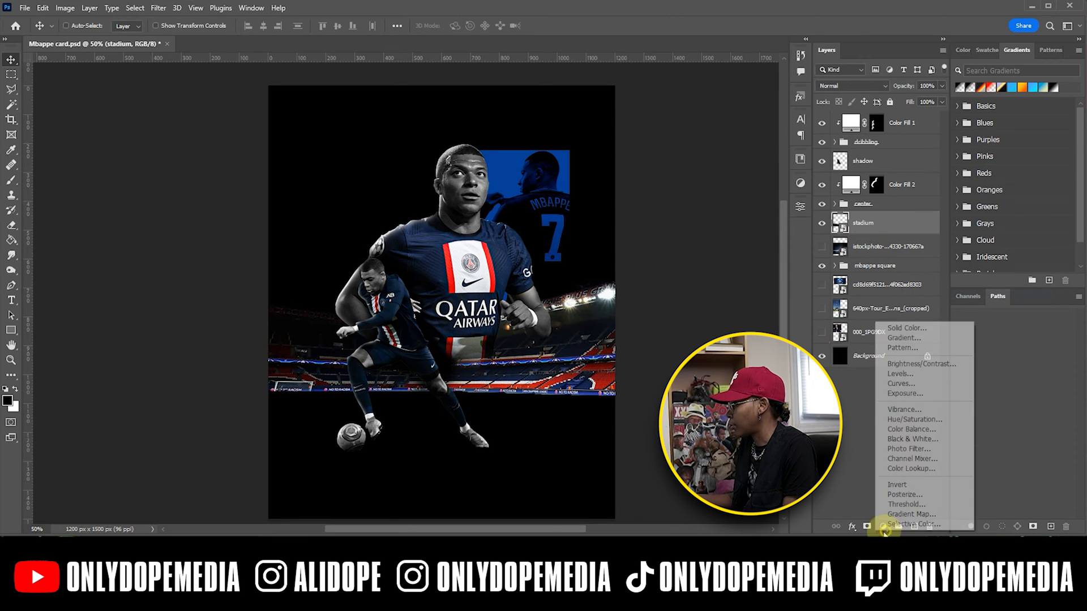
click(909, 440)
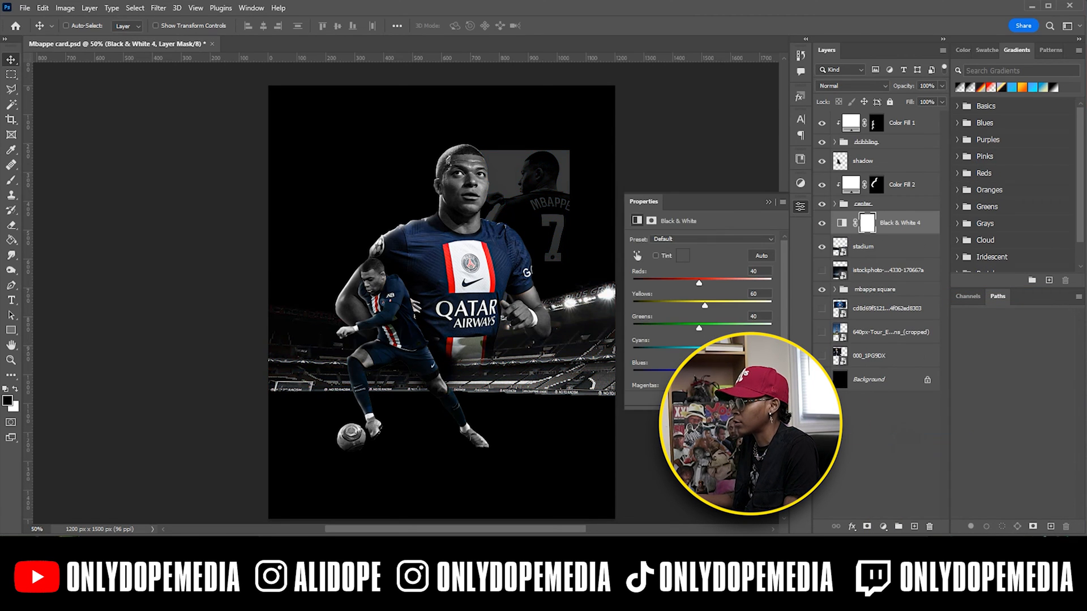
click(768, 202)
right_click(892, 224)
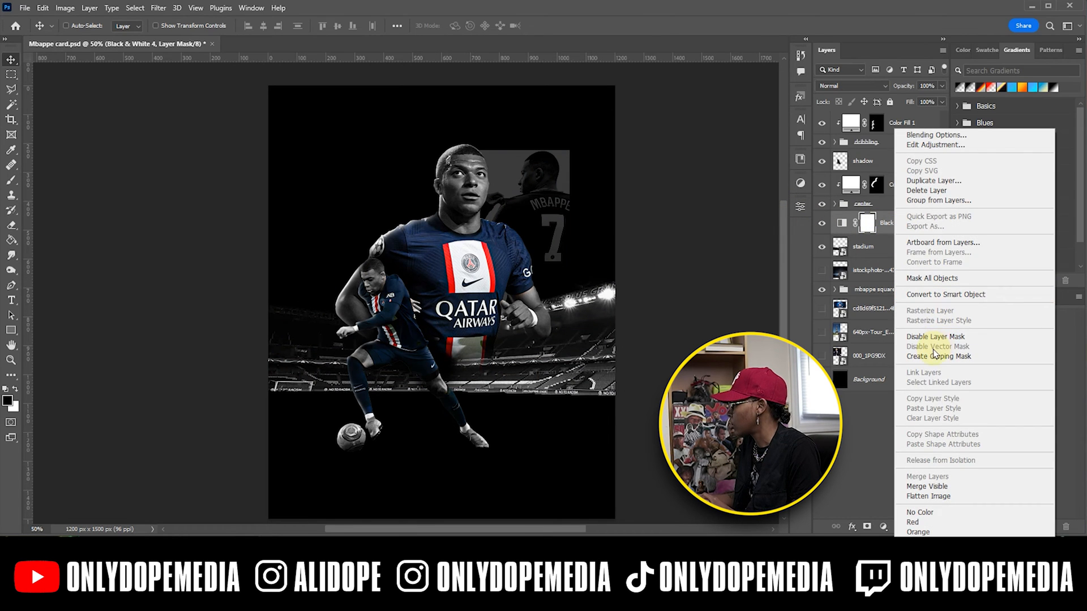
click(934, 356)
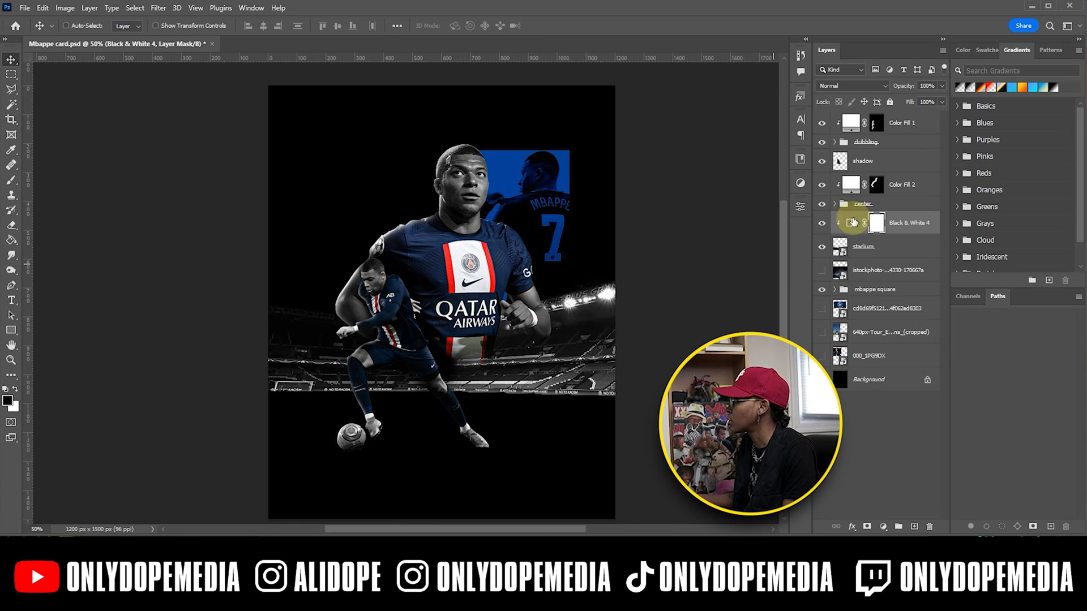
click(849, 86)
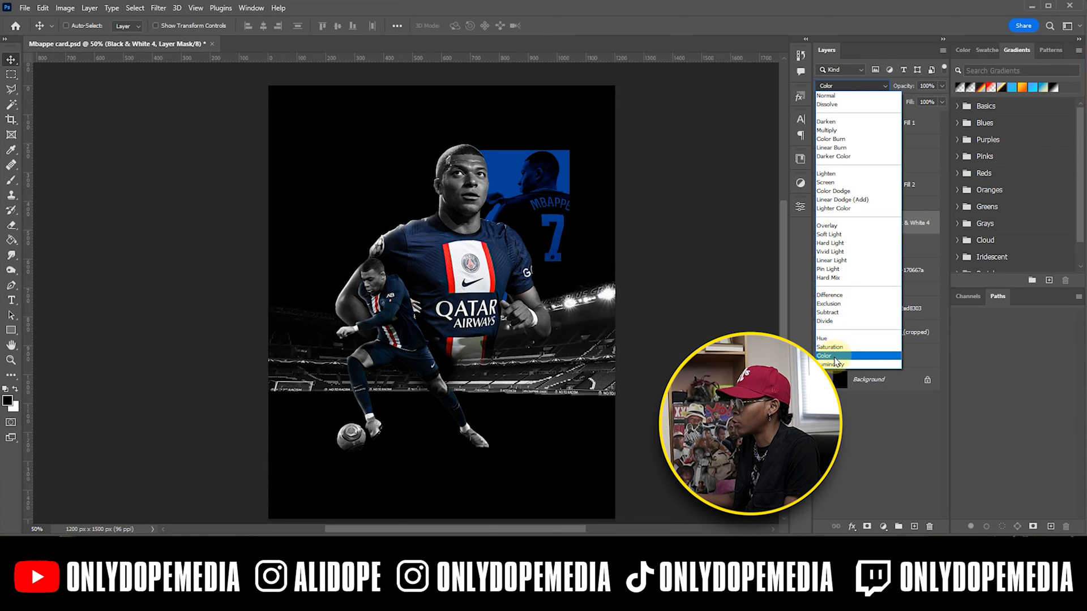
click(831, 122)
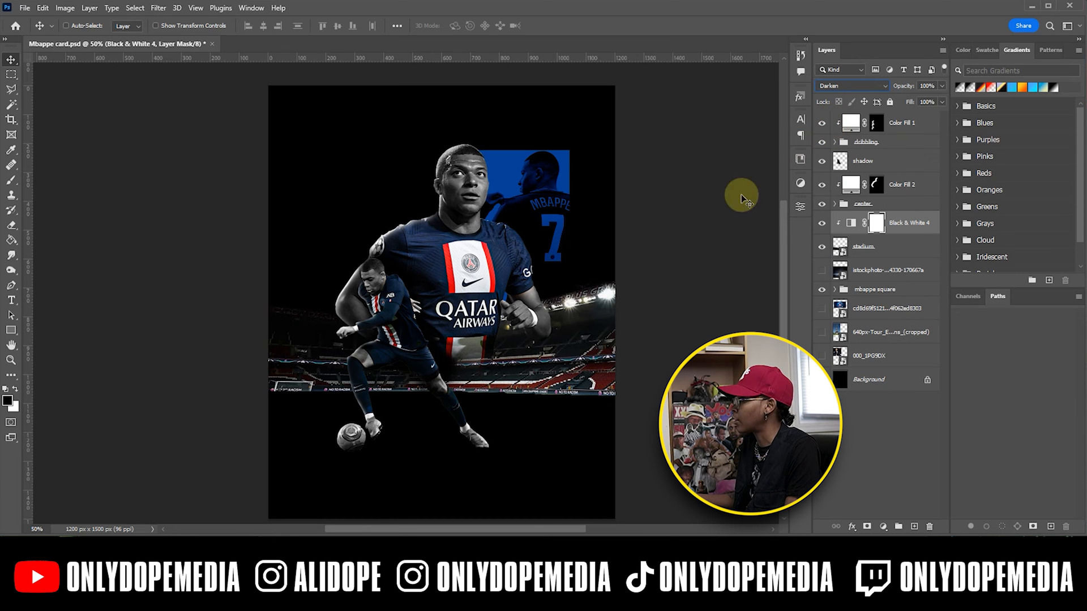
Clip a Levels adjustment above the stadium's Black & White adjustment and save the document.
click(882, 525)
right_click(926, 222)
click(962, 326)
key(ctrl+s)
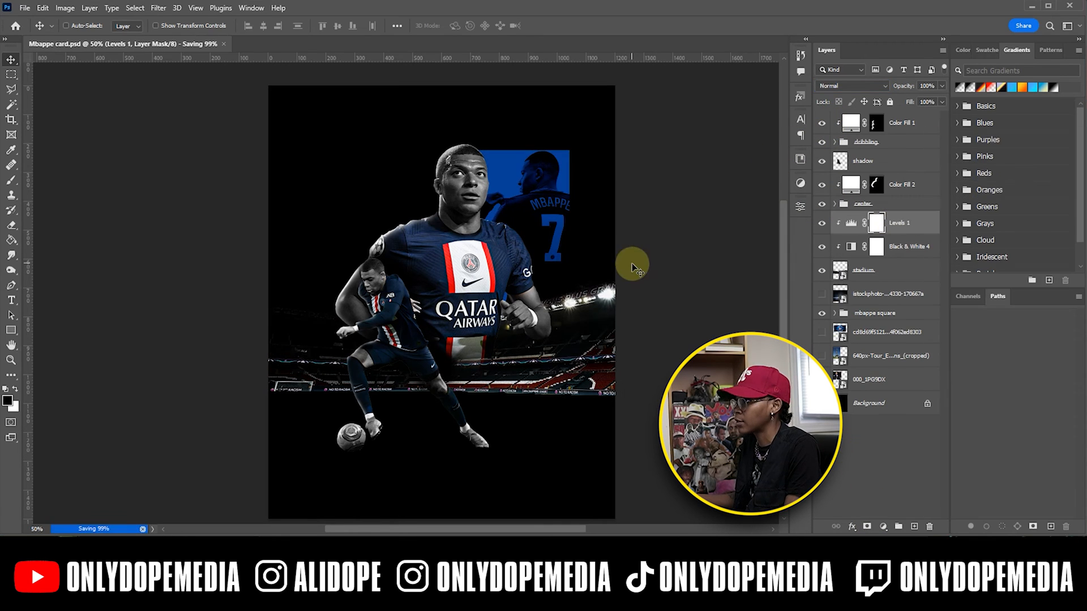
Move the stadium image slightly upward behind the two players.
ctrl+click(531, 279)
ctrl+click(559, 338)
drag(559, 338, 561, 311)
Select the player, shadow, stadium and mbappe square layers, shift them down together on the canvas, and save.
shift+click(897, 126)
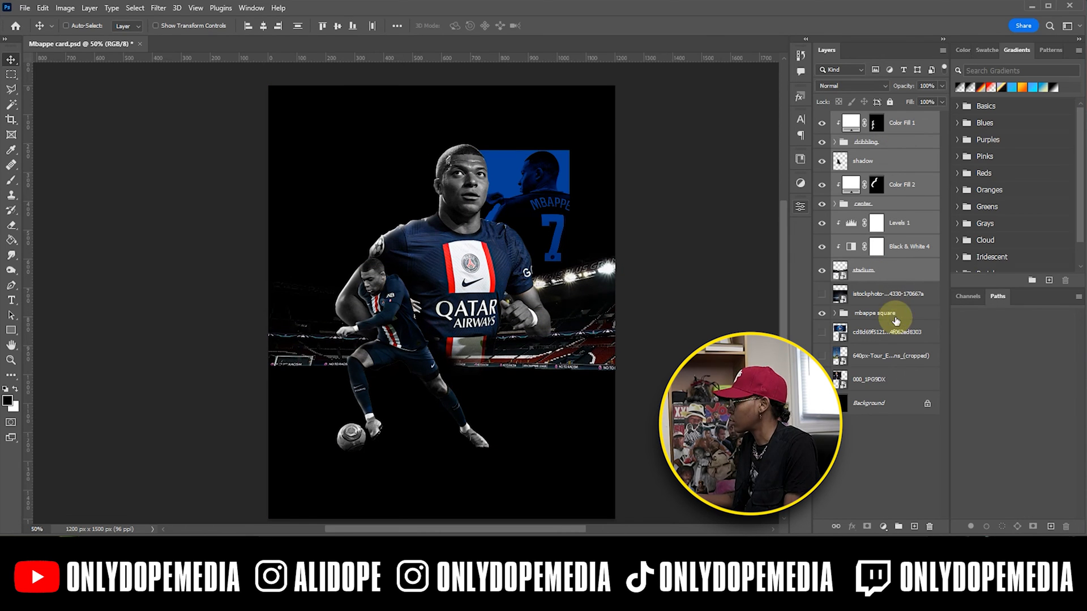
ctrl+click(894, 314)
drag(453, 225, 453, 248)
key(ctrl+s)
Mask the ground layer, paint out its upper part with a soft black brush, and save the document.
click(881, 300)
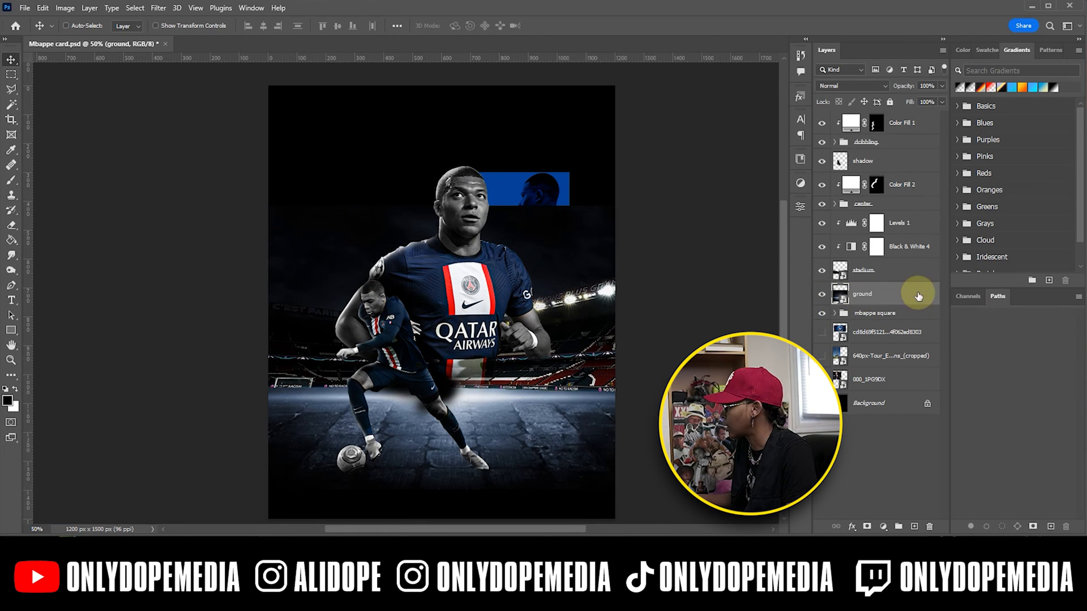
click(866, 525)
key(b)
drag(346, 158, 589, 215)
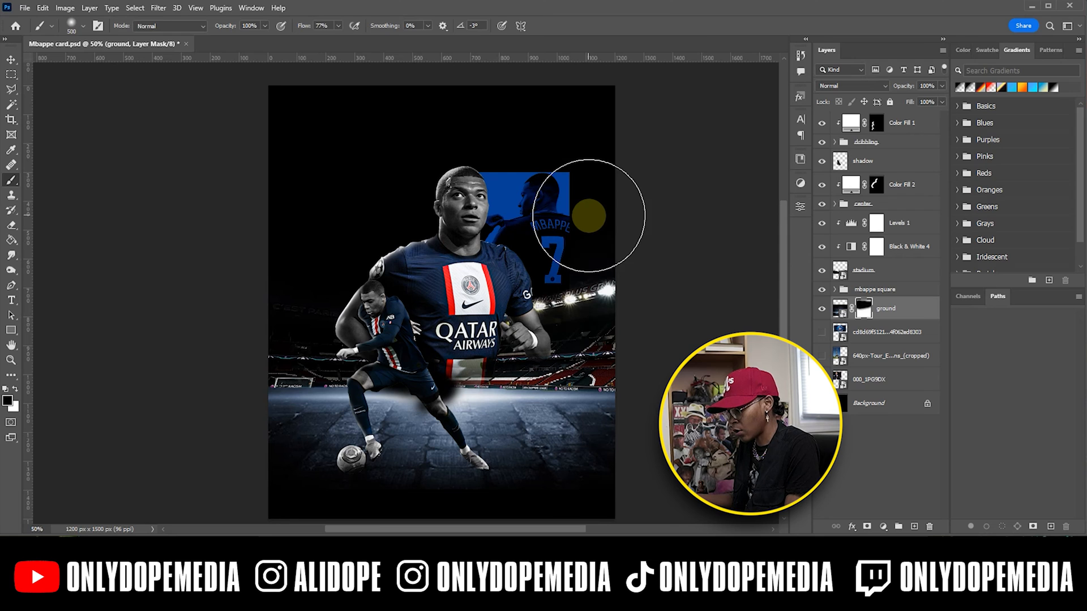
key(v)
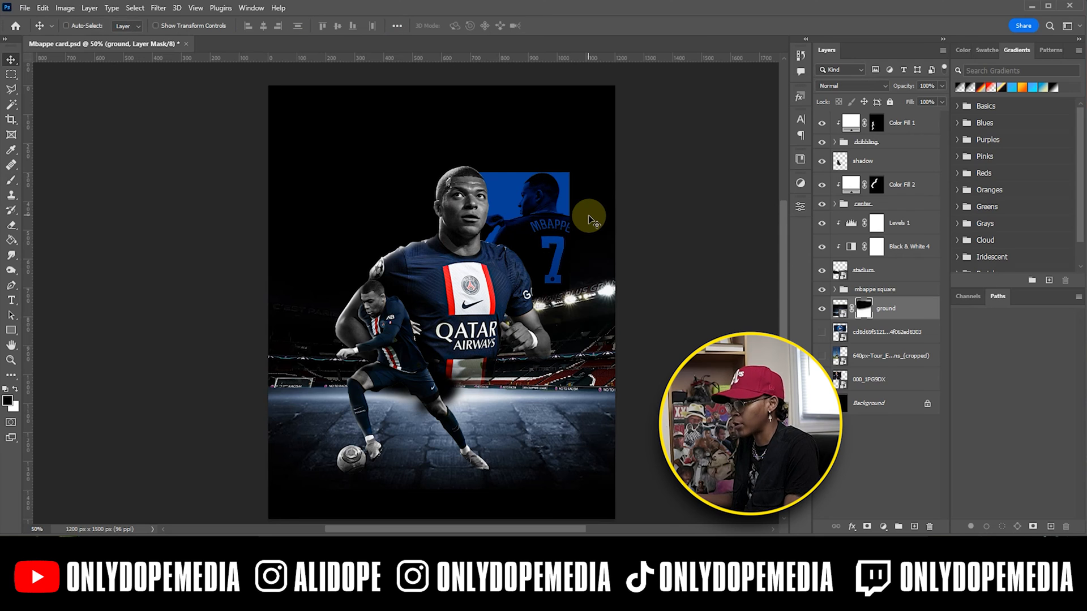
key(ctrl+s)
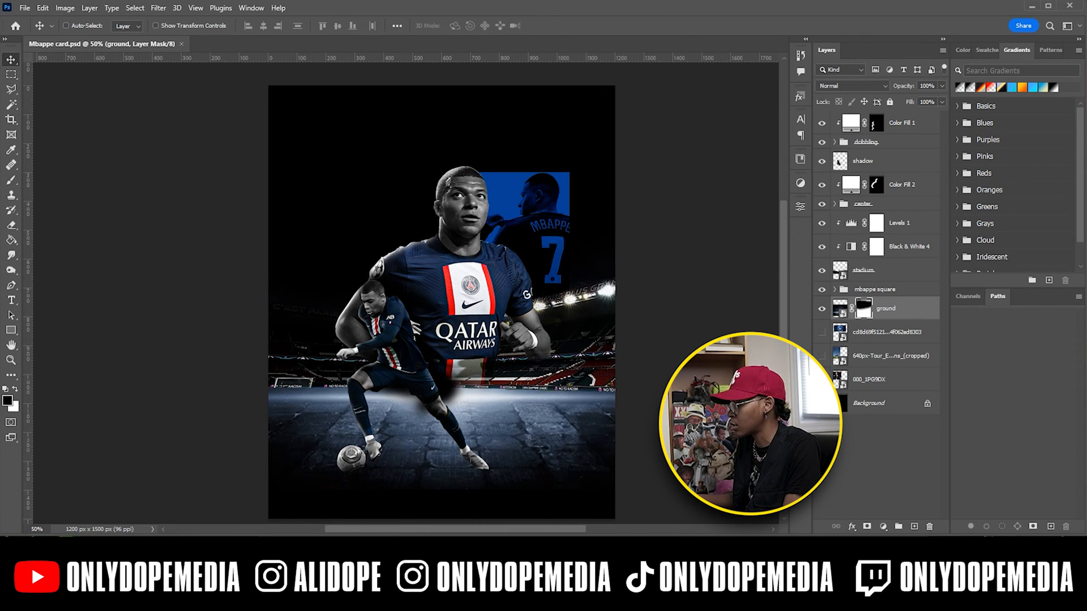
Paste the stormy sky image, place its layer beneath the ground layer, and align it with the canvas's upper-left area.
key(ctrl+v)
drag(466, 262, 485, 235)
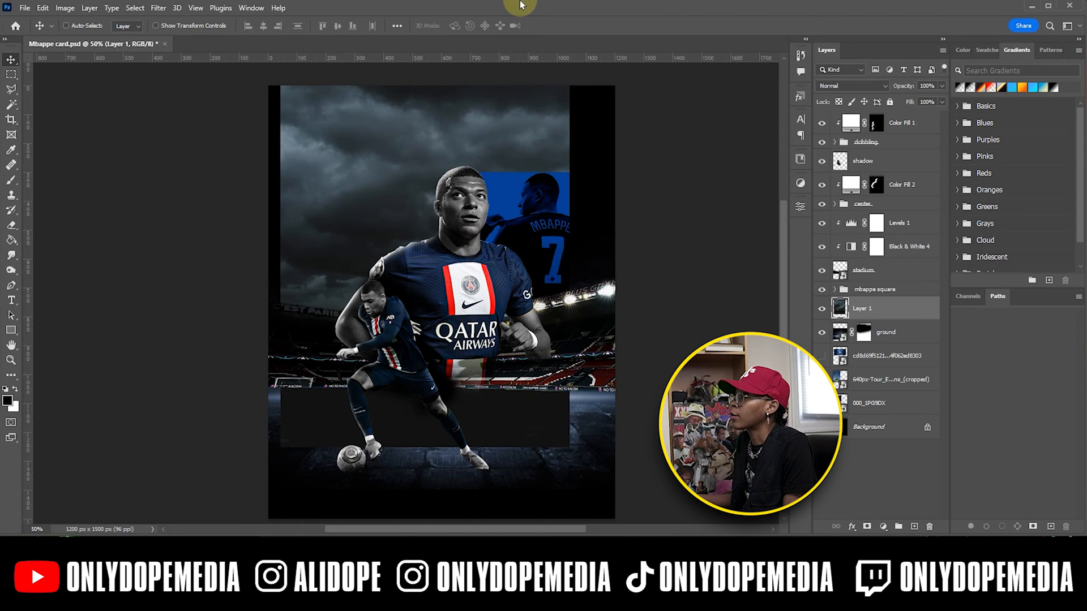
mouse_move(520, 5)
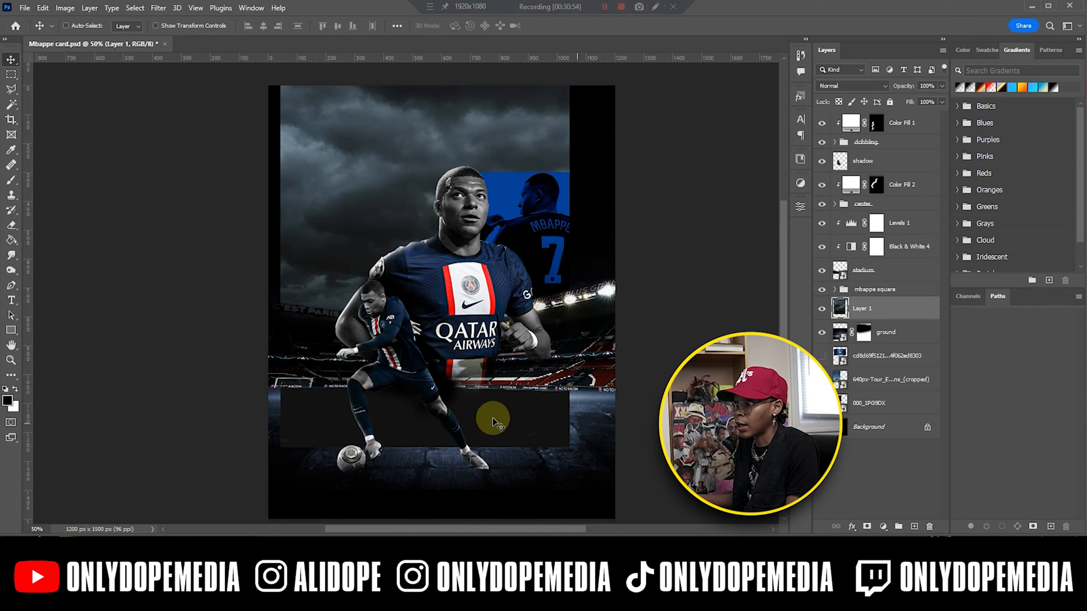
drag(888, 310, 885, 347)
drag(429, 356, 396, 305)
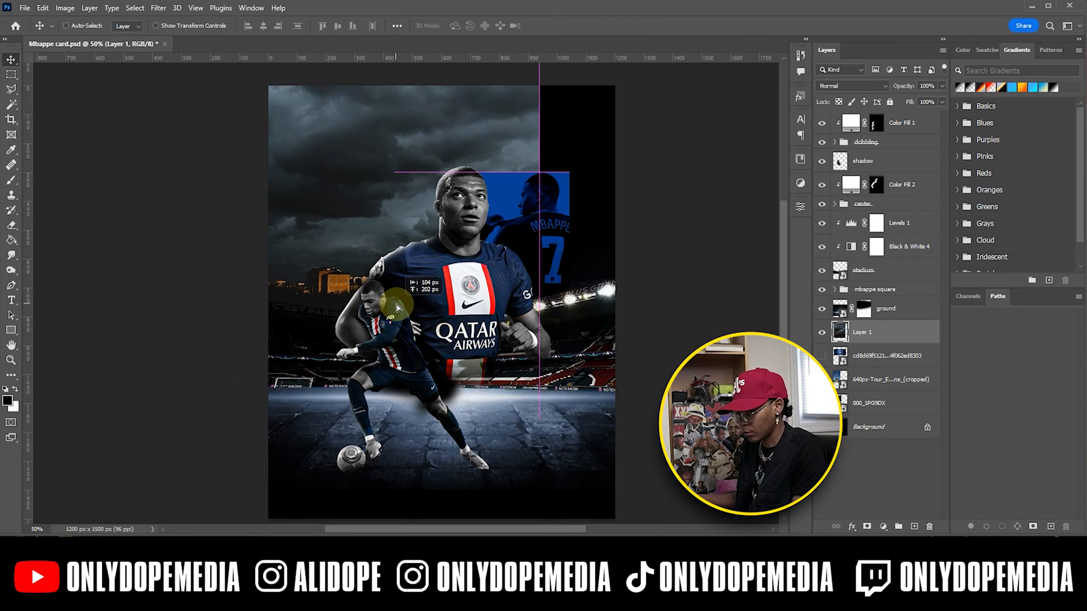
Enlarge the sky image to about 130% to span the canvas width and nudge it slightly downward.
key(ctrl+t)
drag(540, 172, 625, 163)
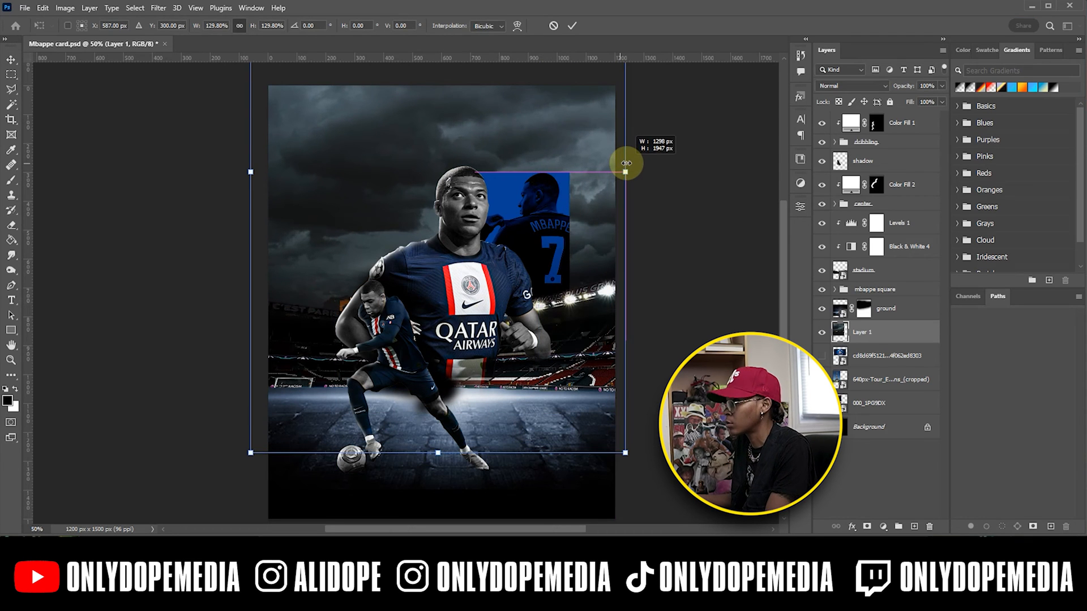
key(Return)
drag(542, 122, 547, 140)
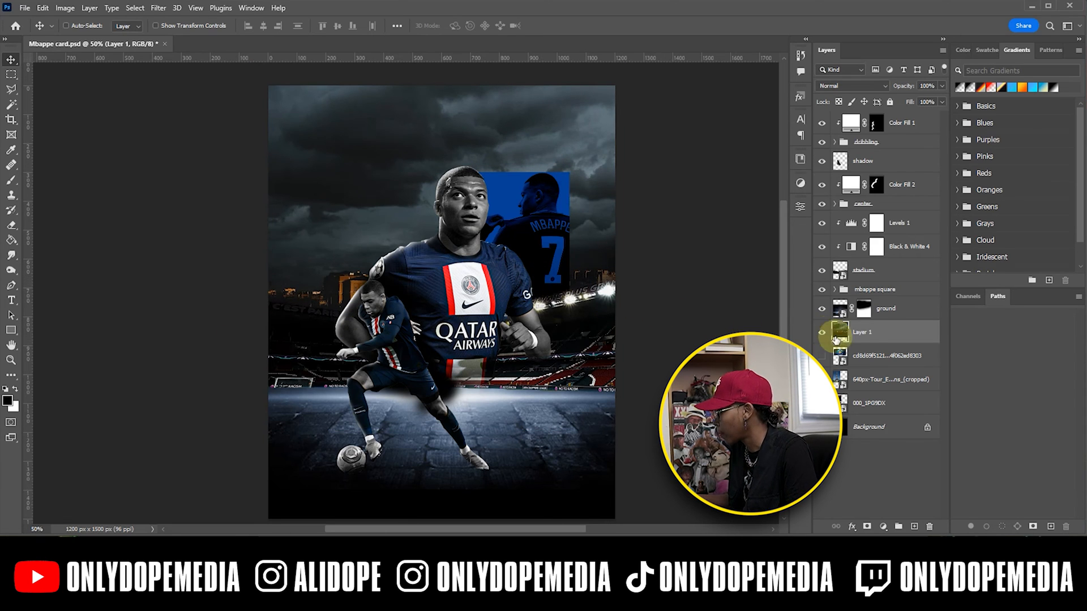
Convert the sky layer to a smart object and clip a Levels adjustment to it with shadow input 34 and midtones 0.93.
right_click(884, 332)
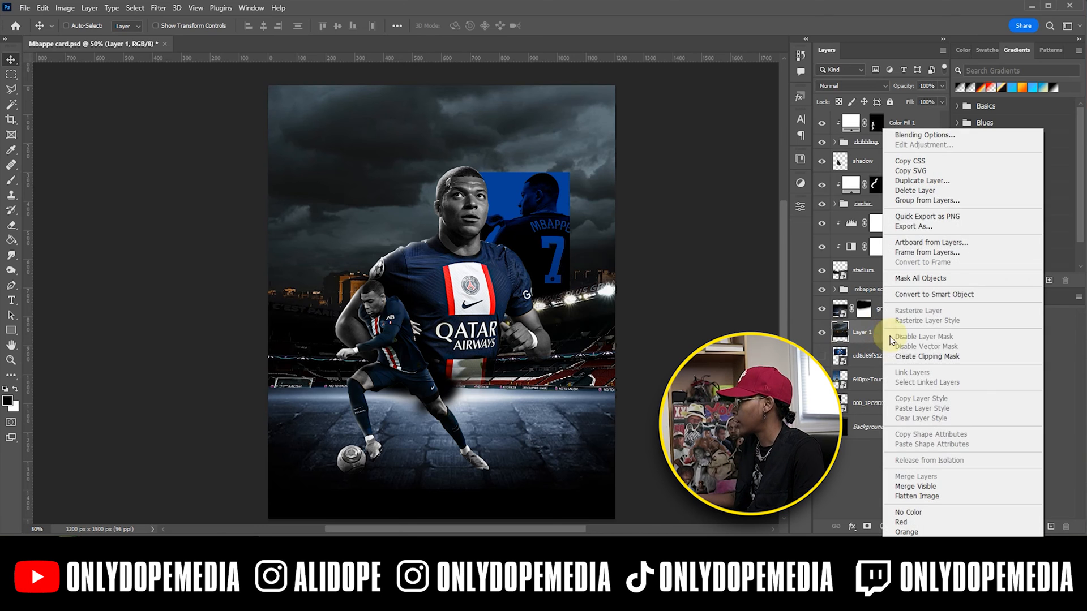
click(933, 295)
click(882, 524)
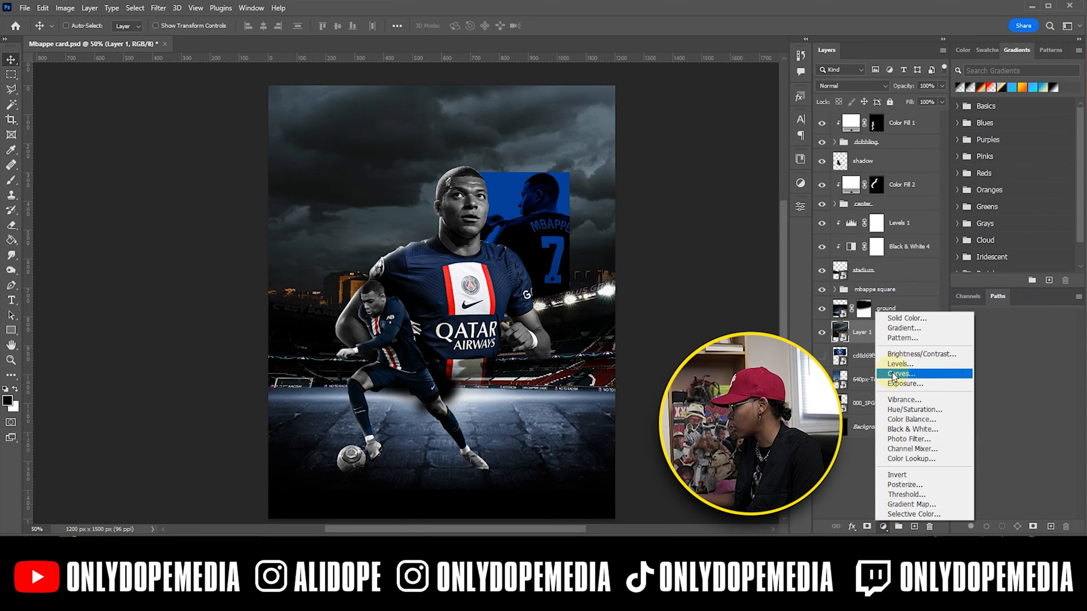
click(897, 365)
drag(648, 326, 671, 325)
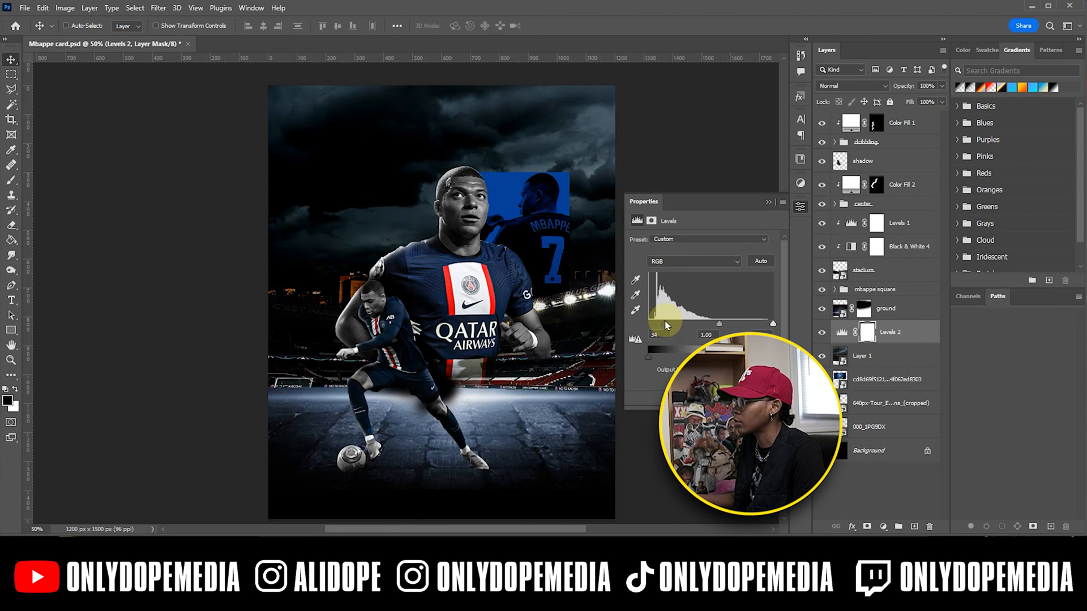
mouse_move(716, 326)
mouse_down()
mouse_move(663, 327)
mouse_move(756, 323)
mouse_move(771, 311)
mouse_move(728, 320)
mouse_up()
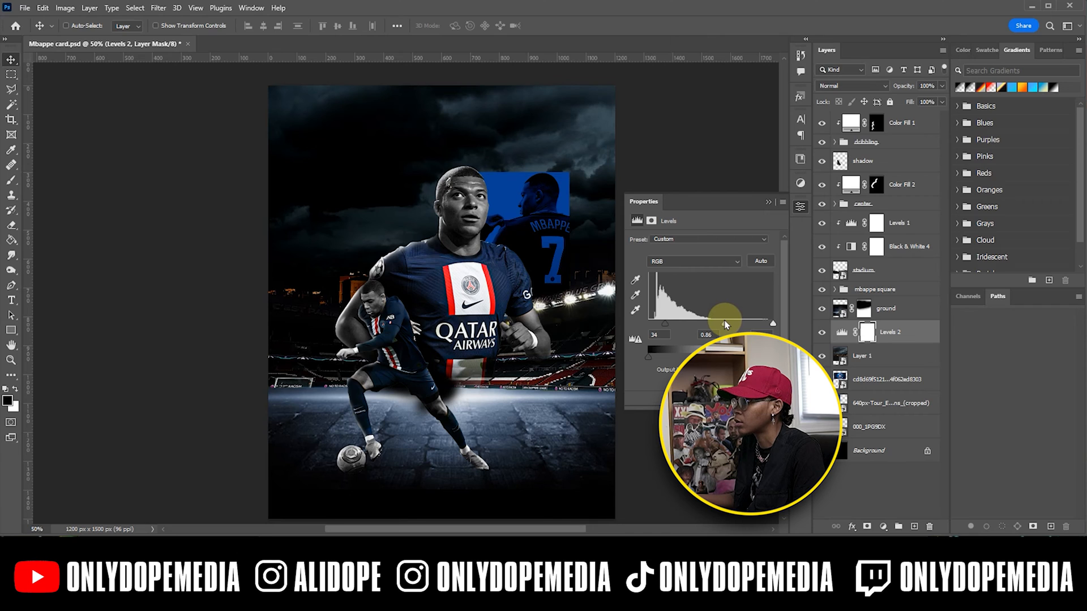
drag(724, 321, 721, 323)
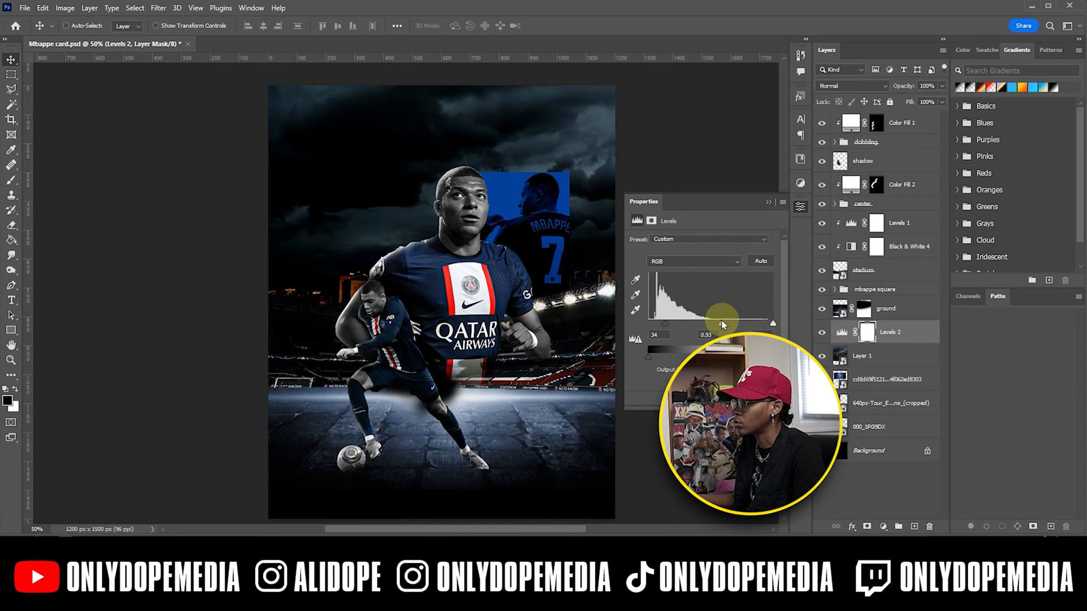
click(768, 202)
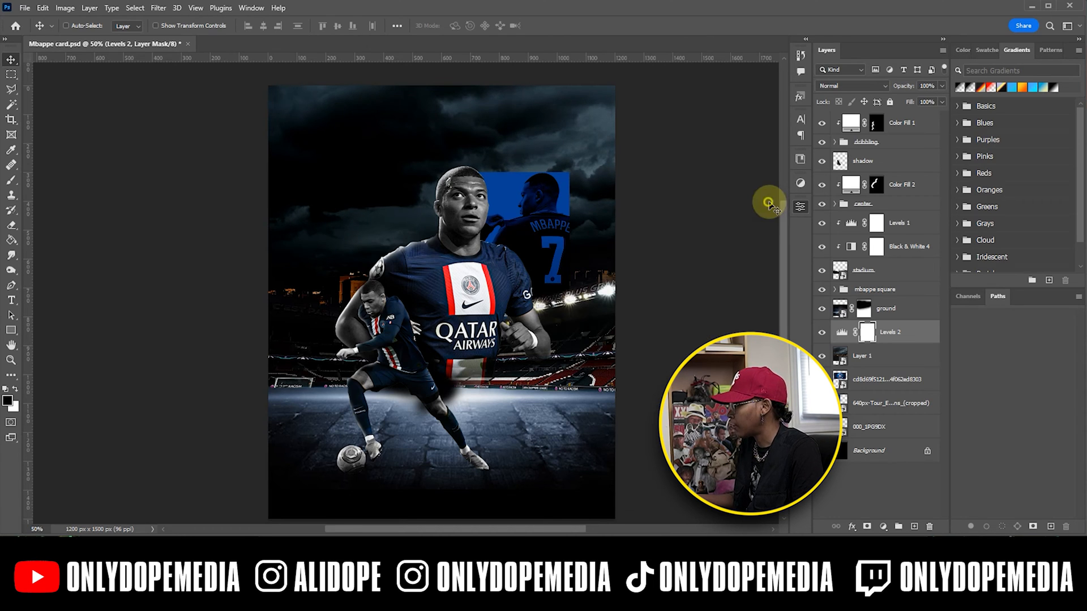
right_click(893, 340)
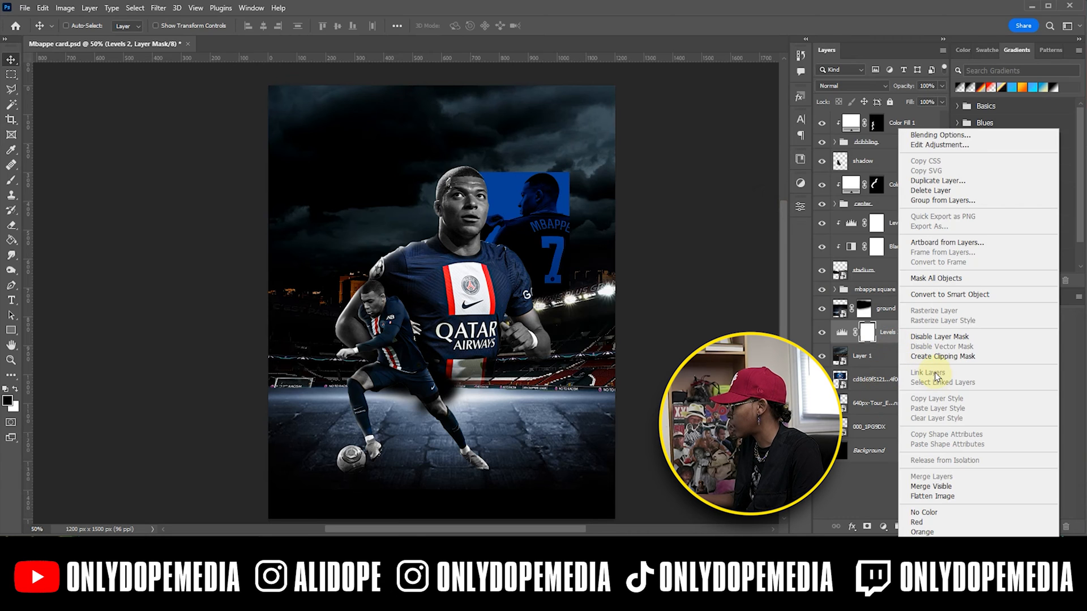
click(934, 367)
Add a Gradient Map above the sky's Levels adjustment and try the dark blue presets, including Blue_30 and Blue_31.
click(883, 526)
click(905, 508)
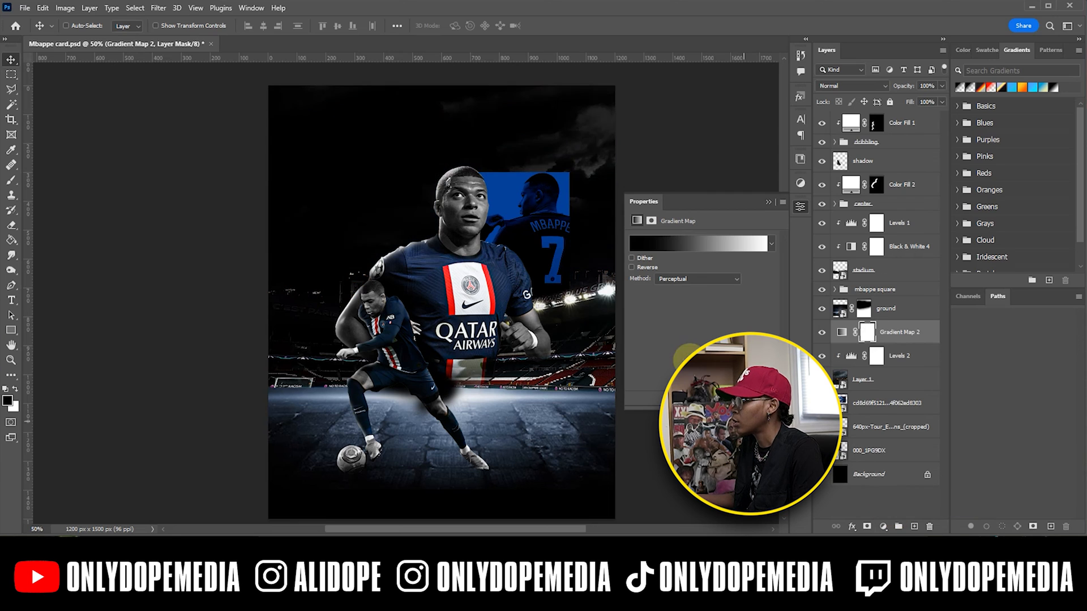
click(681, 246)
click(659, 89)
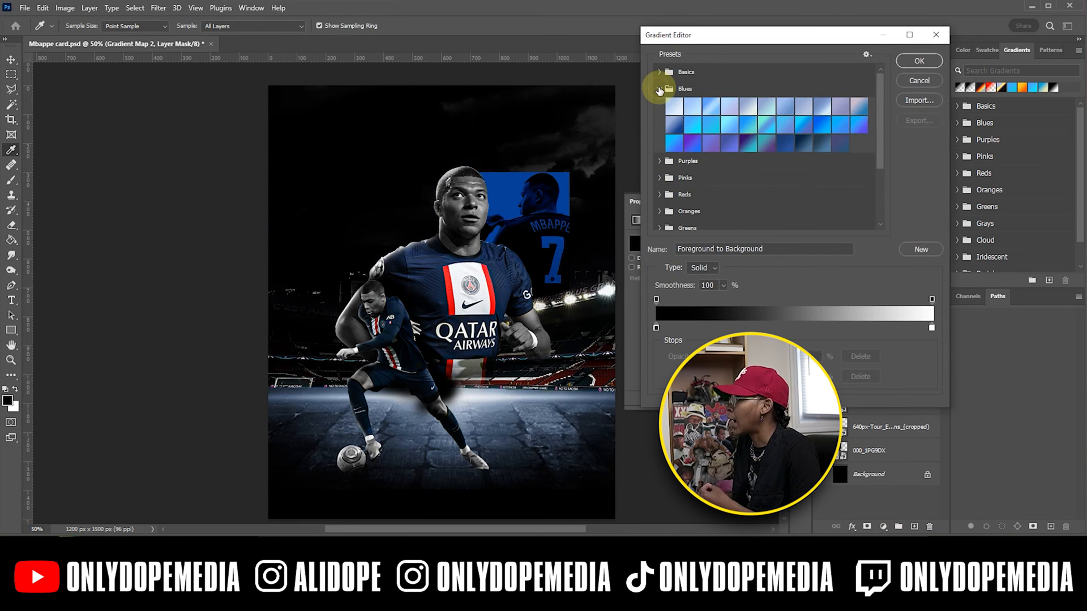
click(818, 146)
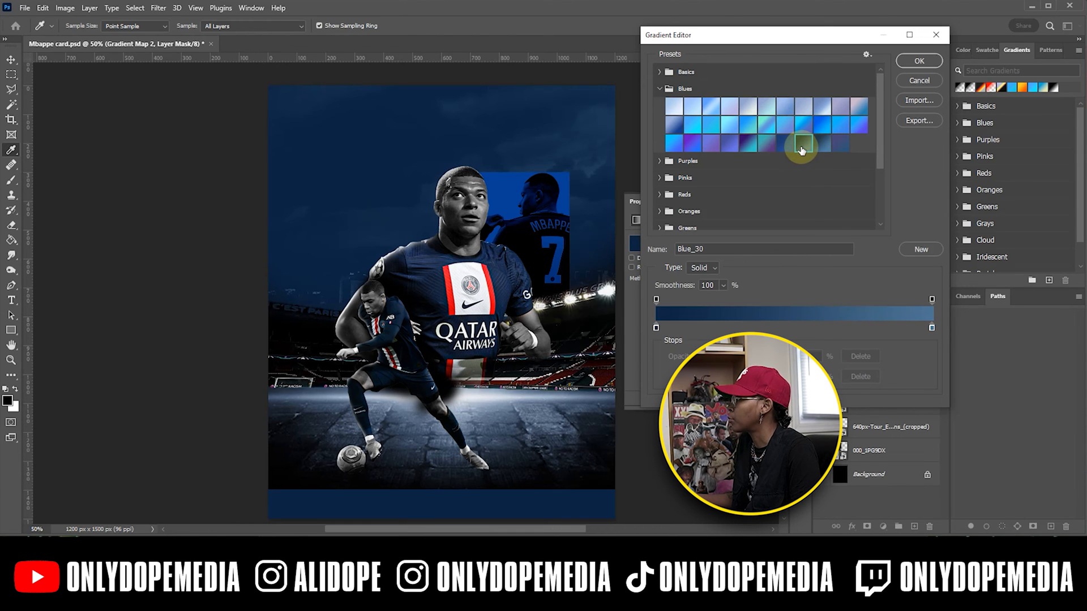
click(820, 145)
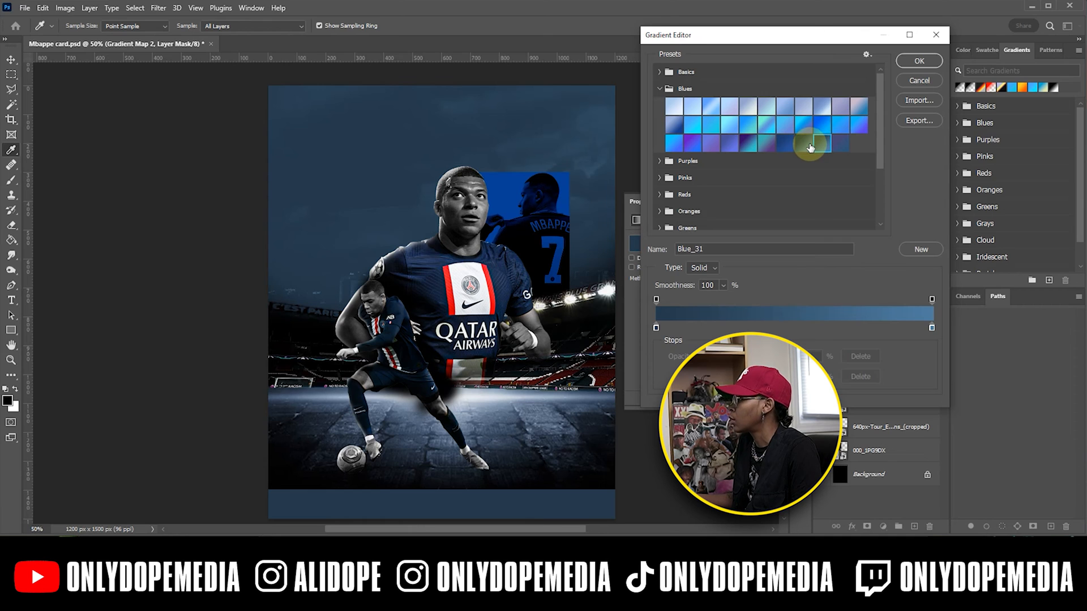
Set the end color stop of the blue gradient to black and reverse the Gradient Map.
click(931, 328)
click(714, 376)
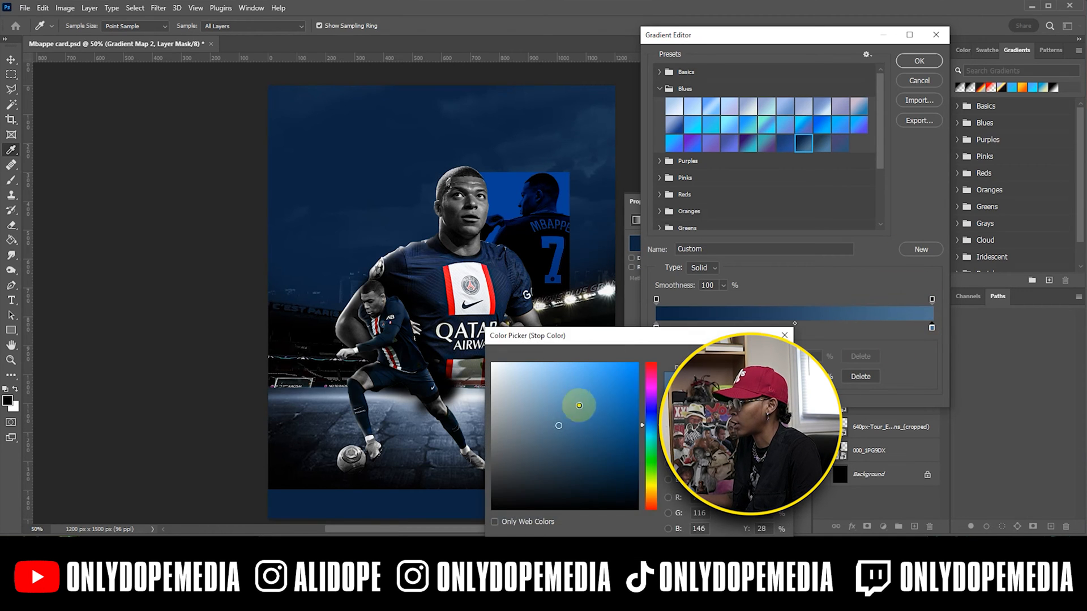
drag(578, 404, 655, 519)
key(Return)
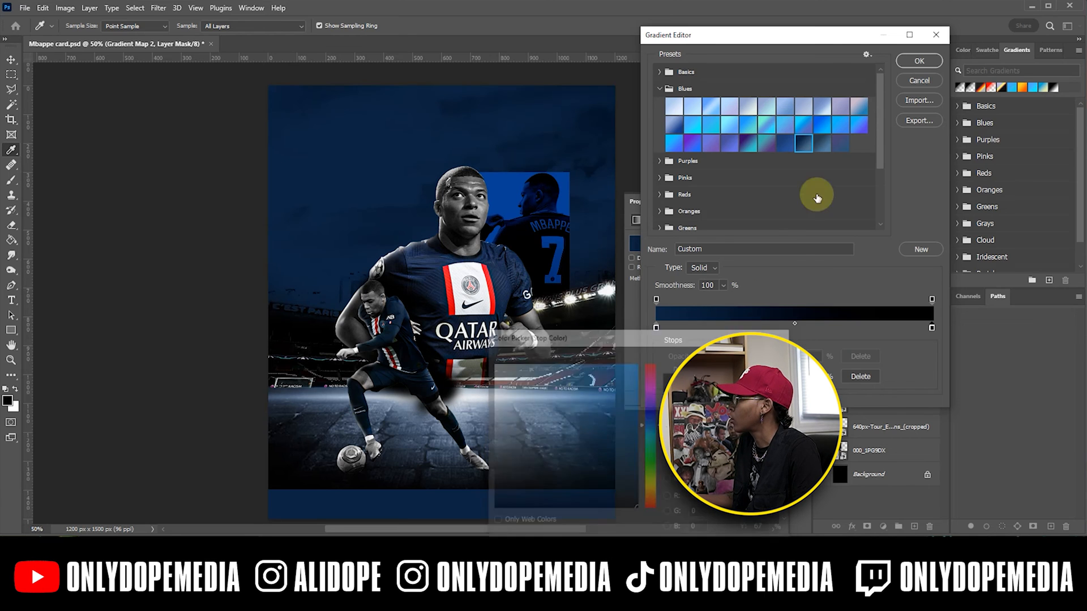
click(911, 63)
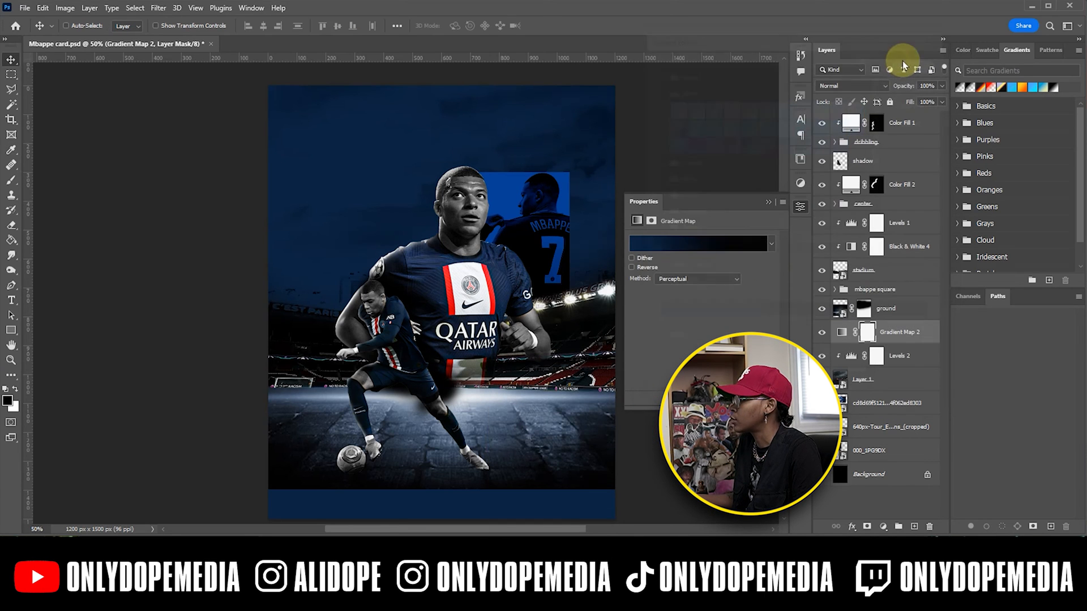
click(632, 267)
Reopen the sky's Gradient Map gradient and shift its dark blue stop inward toward the black stop.
click(697, 242)
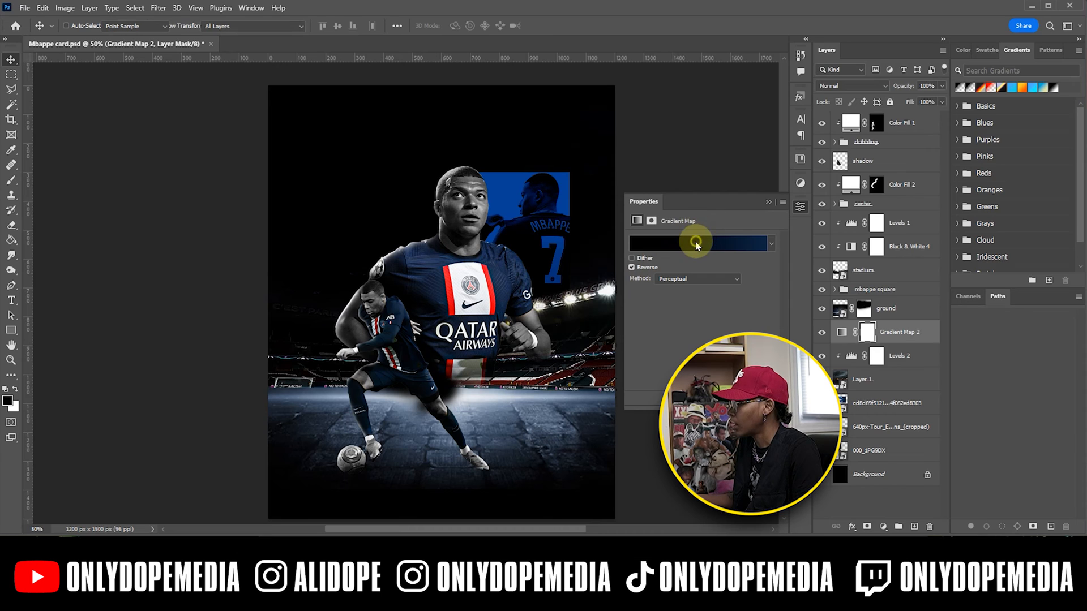
click(657, 327)
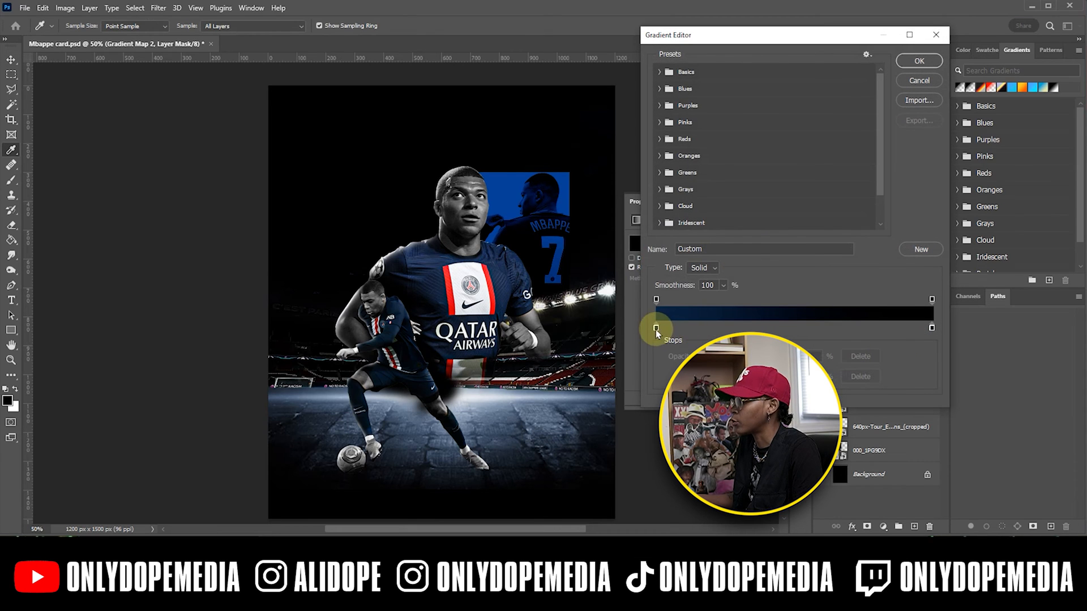
drag(657, 330, 748, 318)
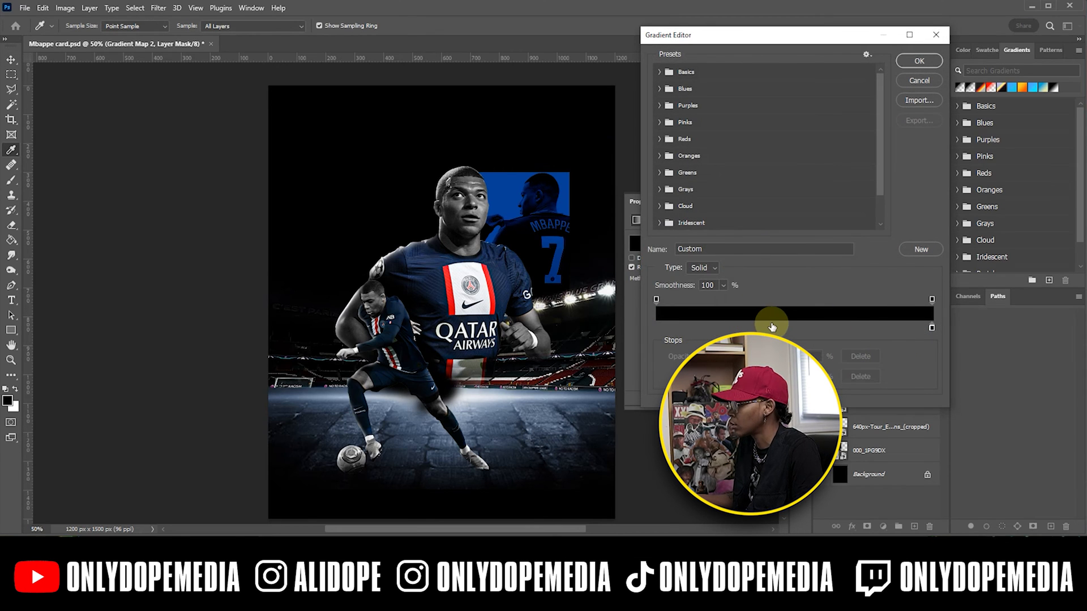
key(ctrl+z)
drag(657, 328, 813, 321)
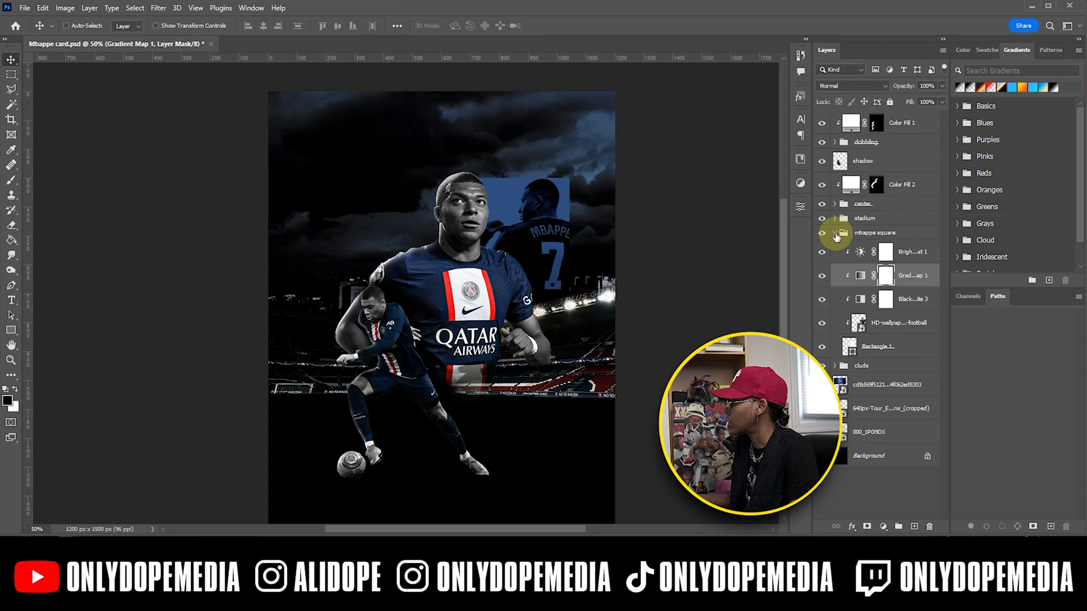
Make the hidden PSG logo image layer visible and move it up directly above the cluds group.
click(837, 237)
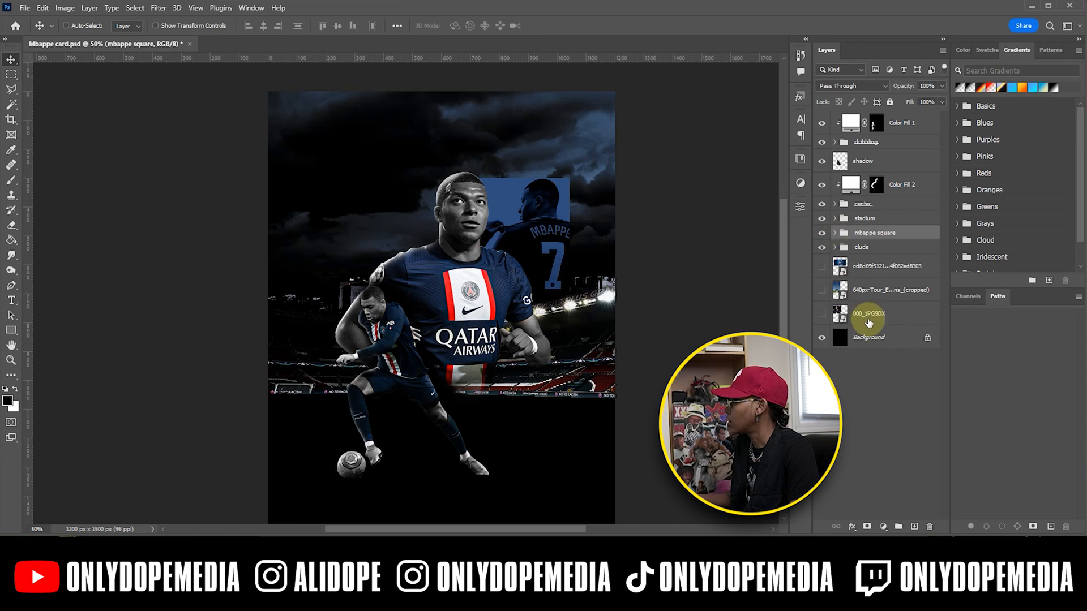
click(840, 266)
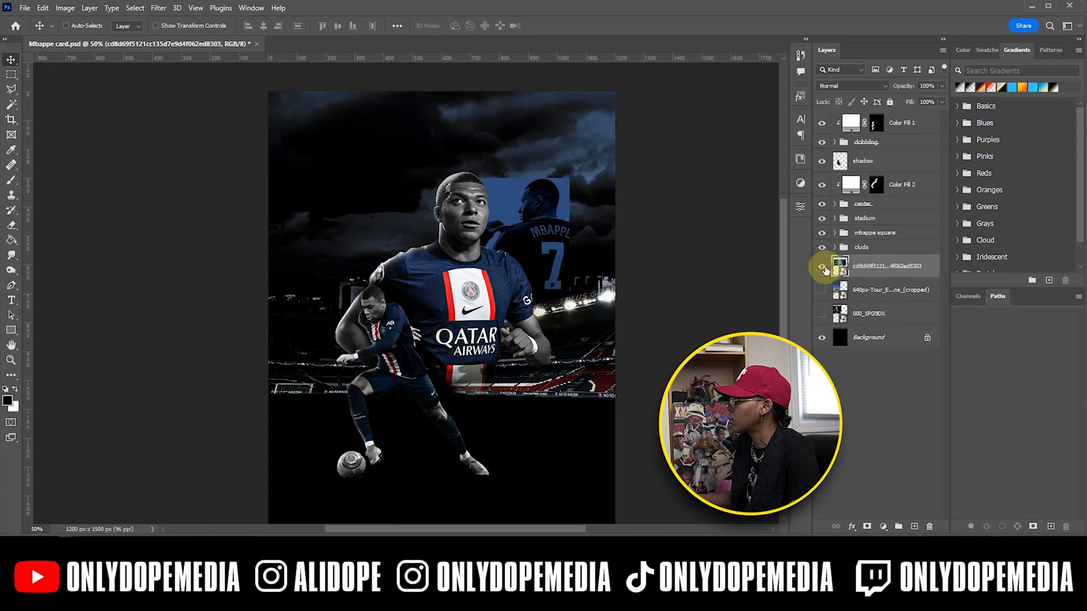
drag(832, 275, 864, 244)
Scale the PSG logo image and position it in the upper sky behind the central player's head.
drag(397, 178, 420, 189)
key(ctrl+t)
drag(312, 204, 218, 206)
key(Return)
drag(371, 193, 403, 198)
Rasterize the PSG logo layer, select its blue surround with the Magic Wand, invert the selection, and cut the badge to its own layer.
right_click(886, 262)
click(930, 338)
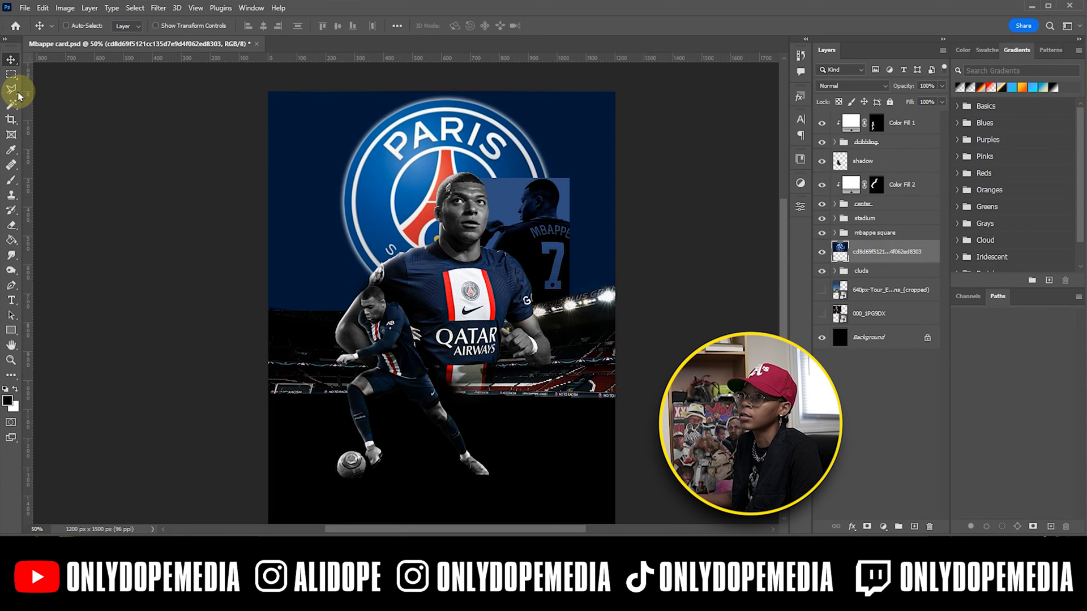
click(11, 104)
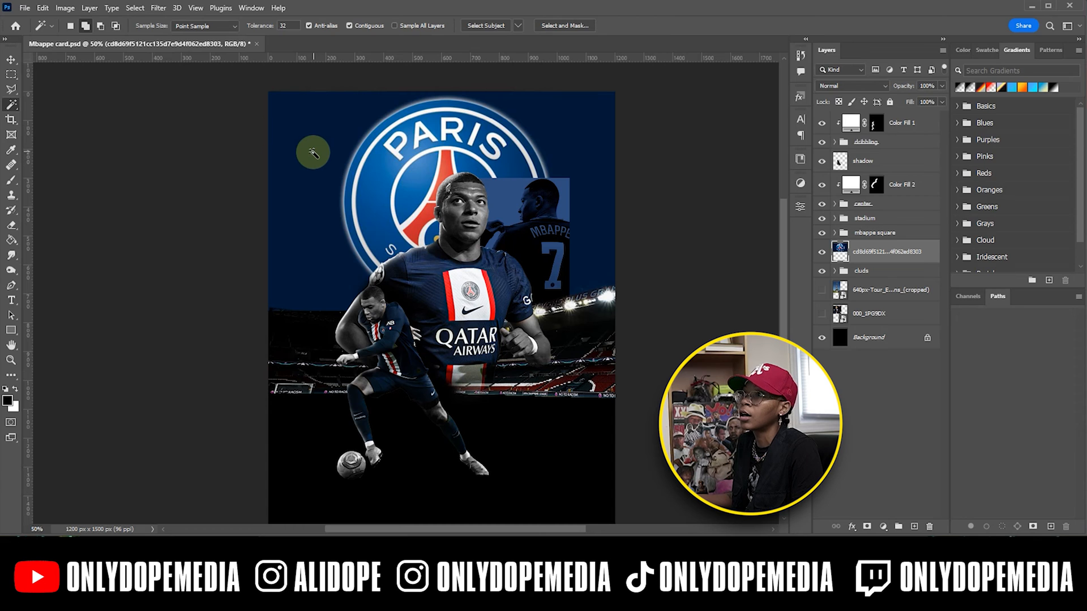
click(287, 144)
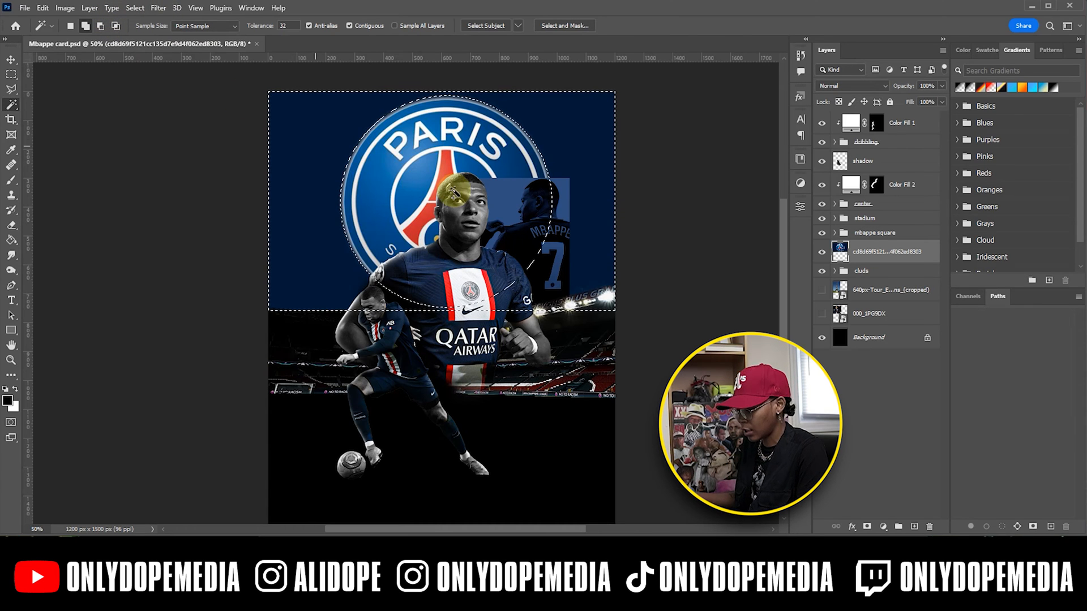
key(ctrl+shift+i)
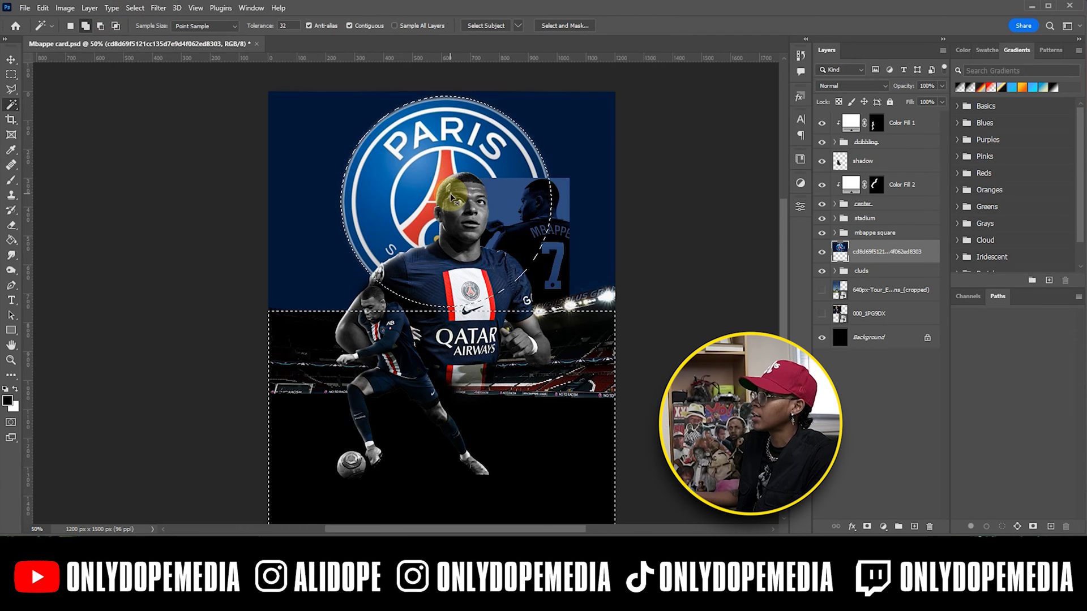
right_click(431, 164)
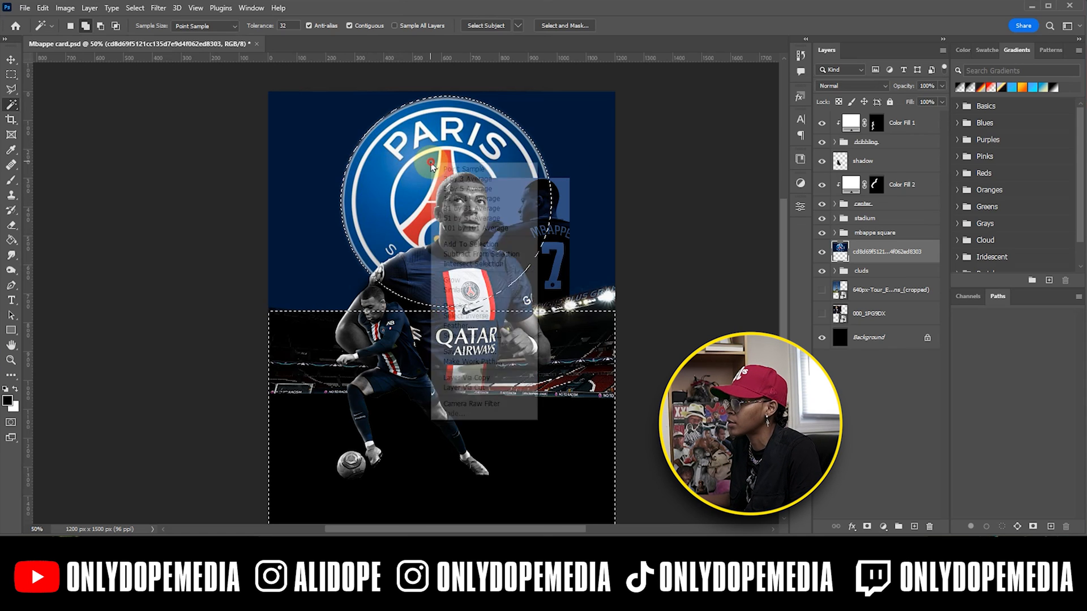
click(472, 381)
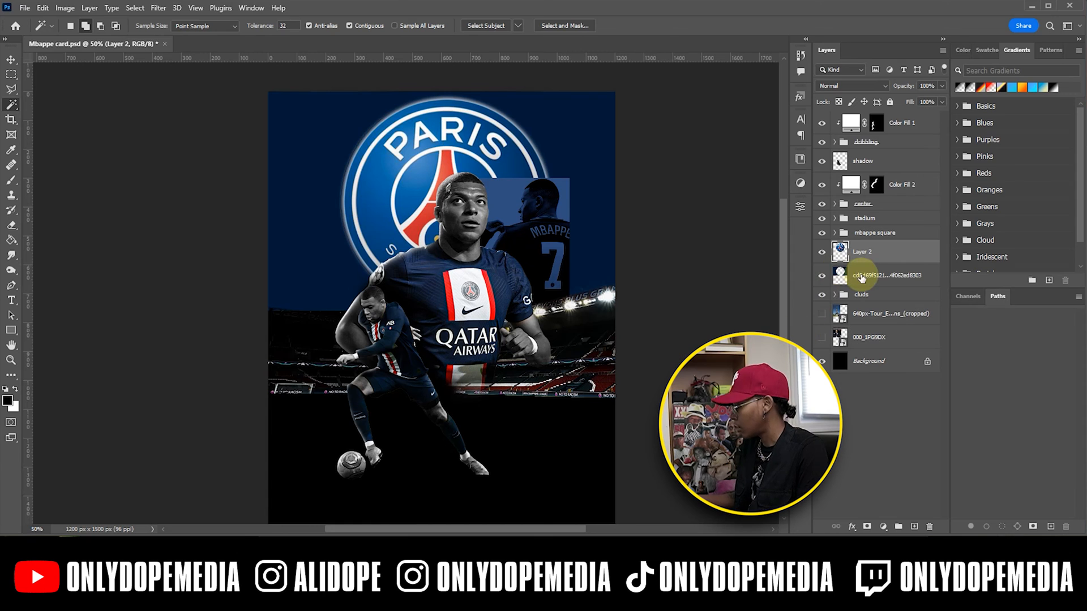
Delete the leftover blue surround layer of the PSG image and select the cut-out badge layer.
click(861, 277)
key(Delete)
click(861, 251)
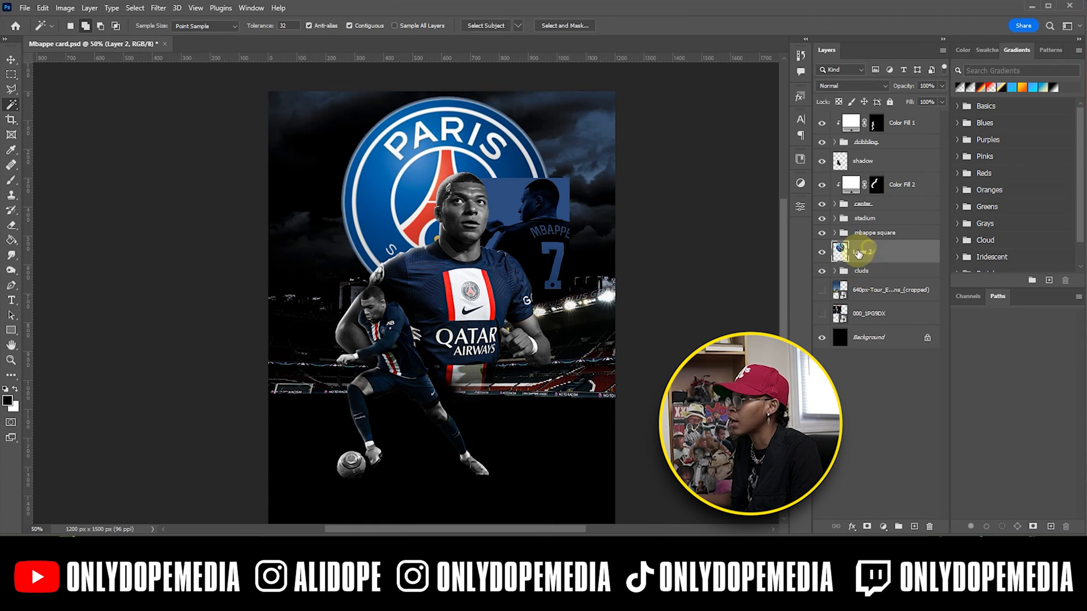
Reposition the cut-out PSG badge behind the central player and convert its layer to a smart object.
click(415, 196)
key(v)
mouse_move(414, 195)
mouse_down()
mouse_move(117, 213)
mouse_move(376, 175)
mouse_move(430, 191)
mouse_move(416, 193)
mouse_up()
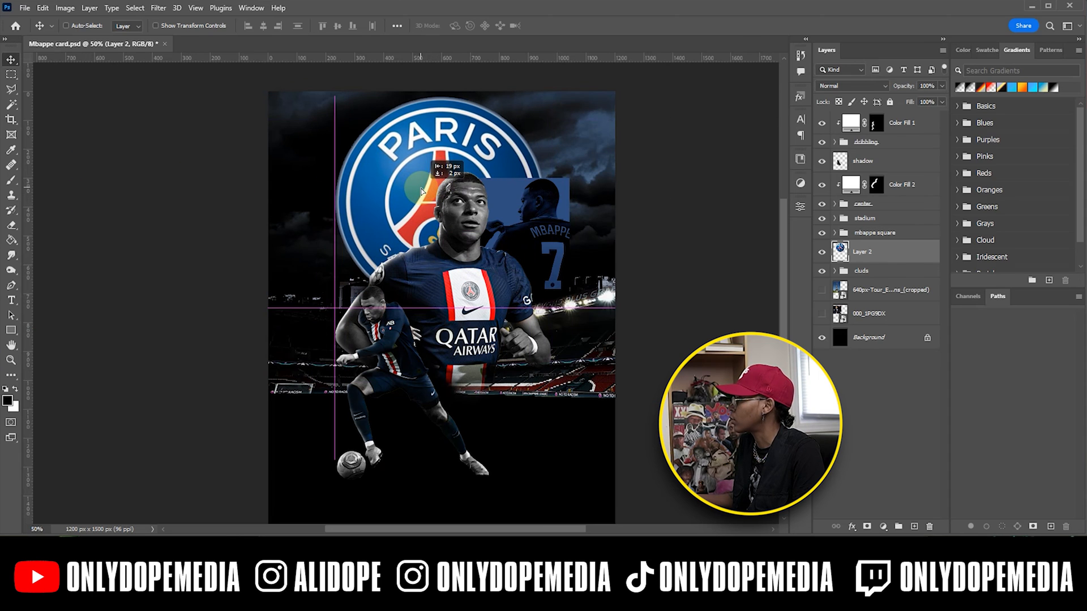
right_click(917, 249)
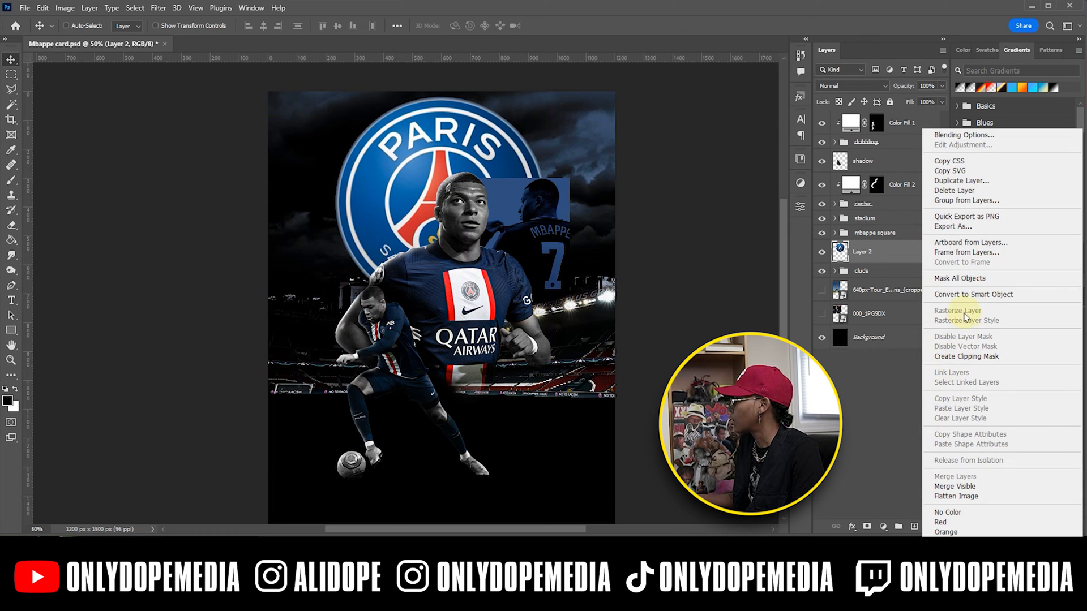
click(972, 295)
drag(456, 202, 468, 210)
Clip a Black & White adjustment to the PSG badge and set the badge layer's blend mode to Pin Light.
click(869, 260)
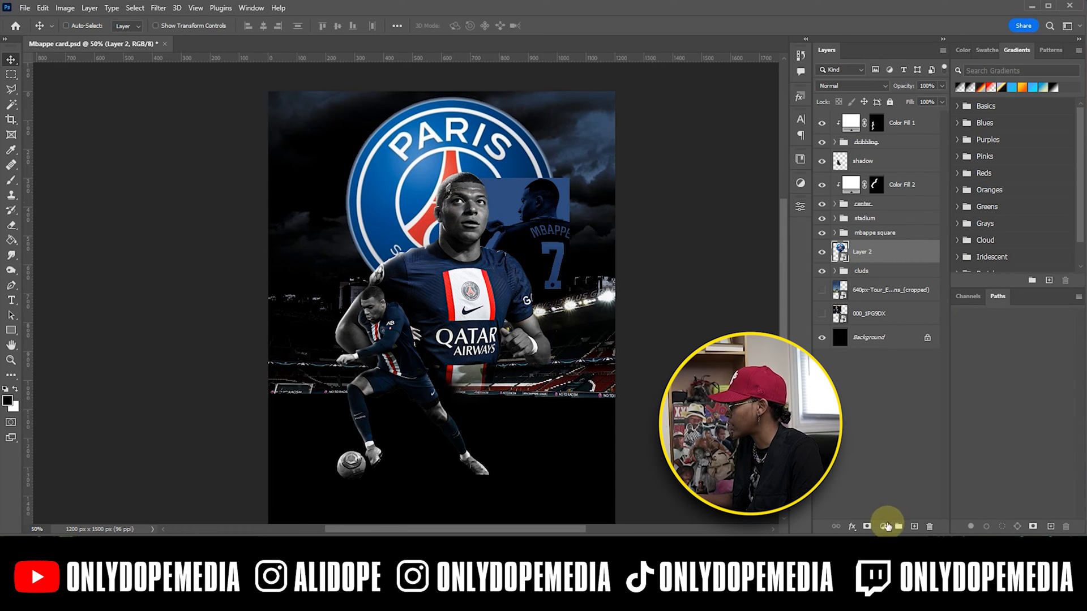
click(882, 526)
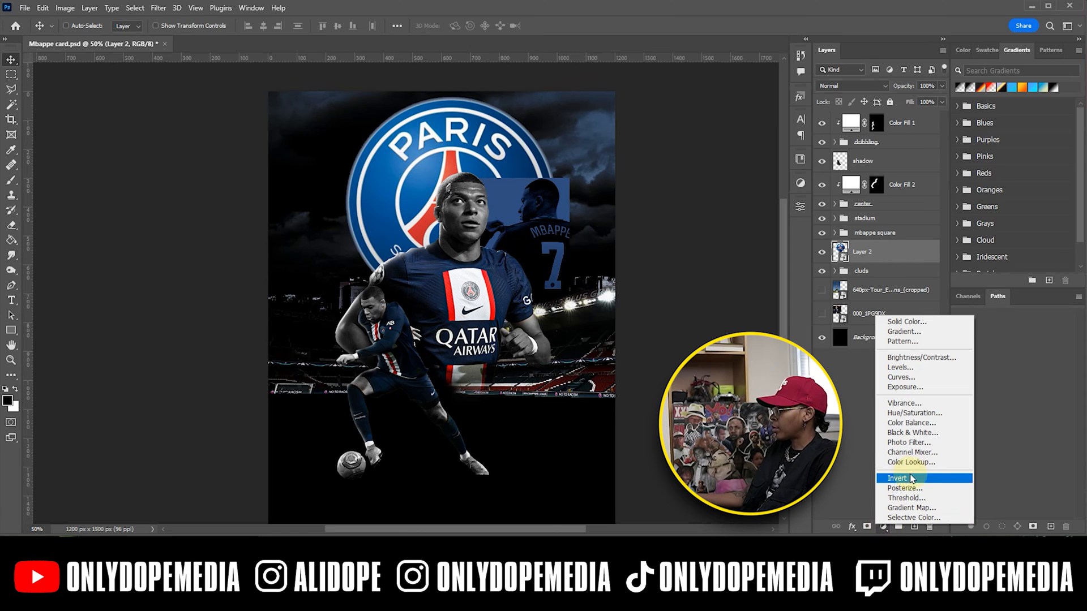
click(909, 432)
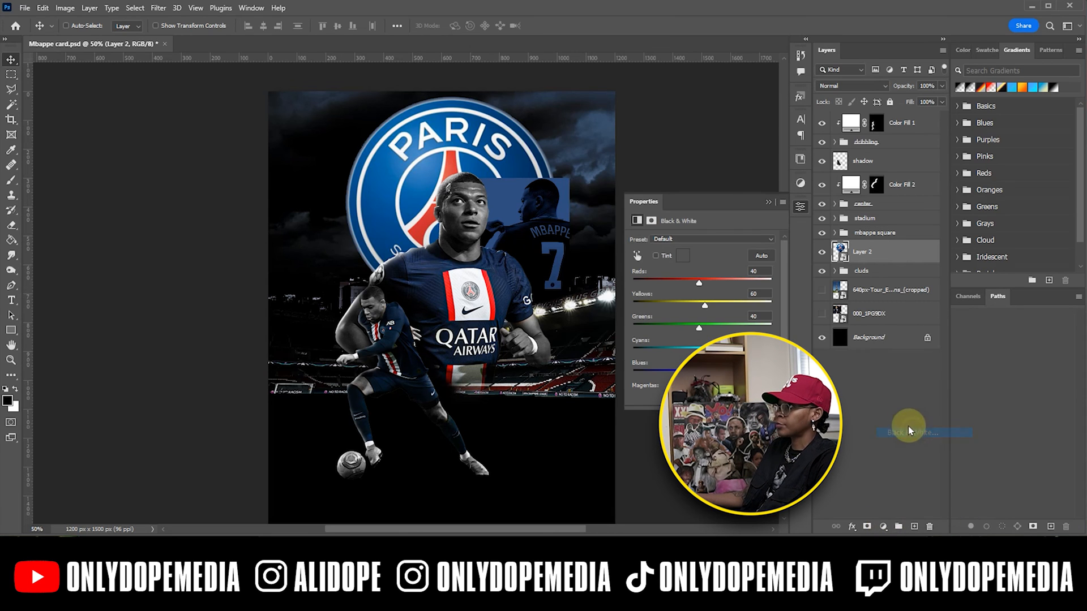
click(770, 201)
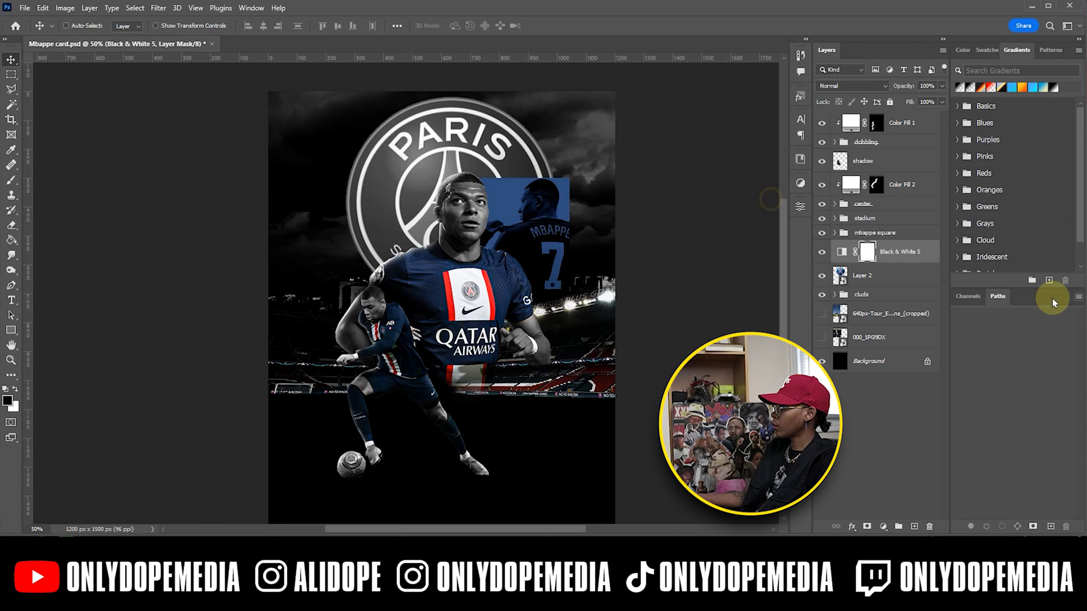
right_click(902, 251)
click(936, 357)
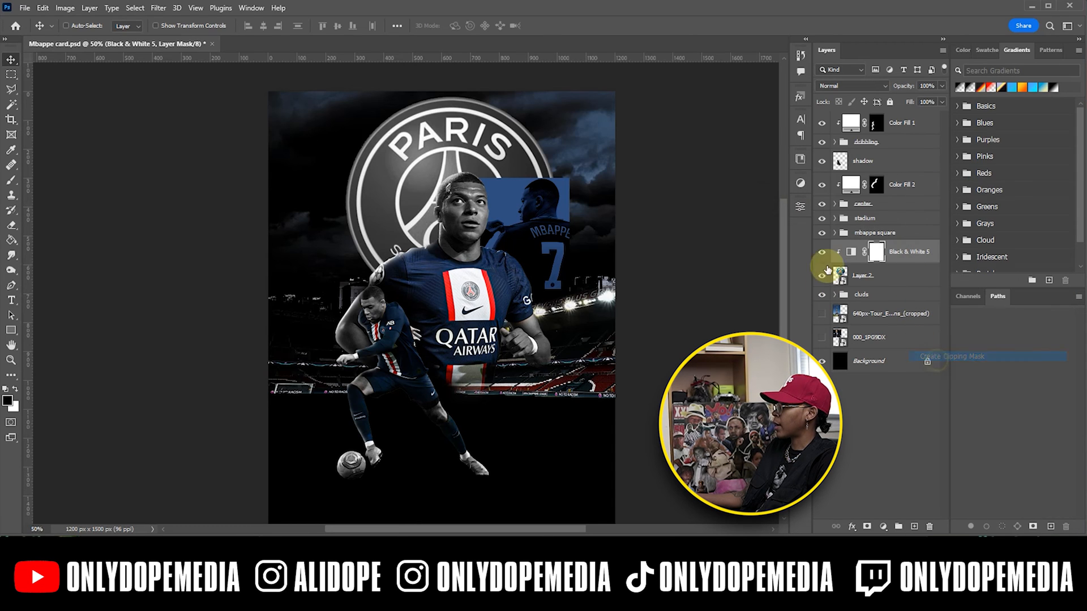
click(897, 275)
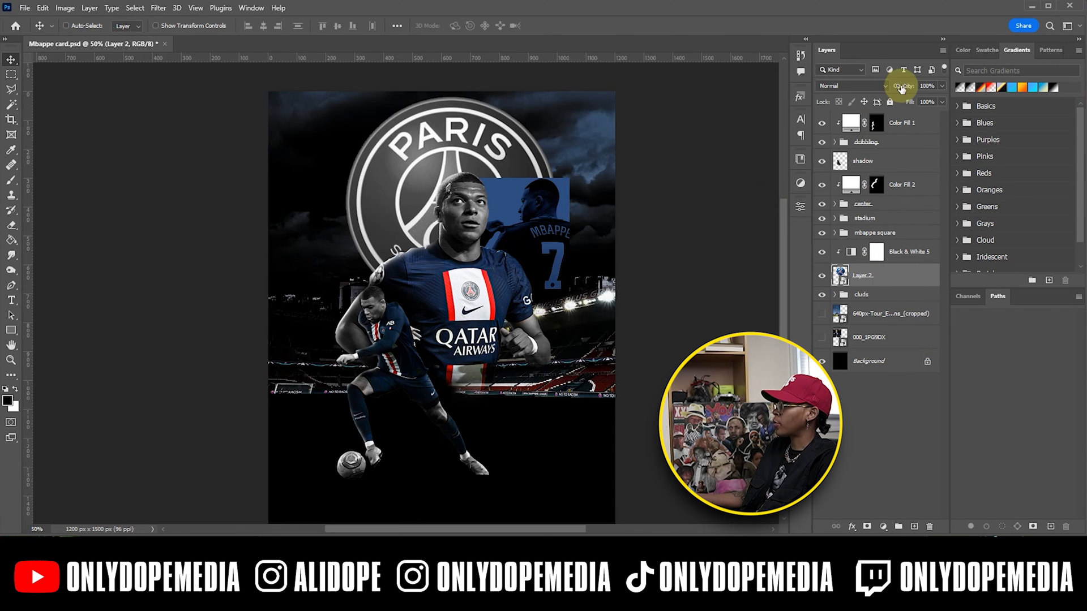
click(872, 90)
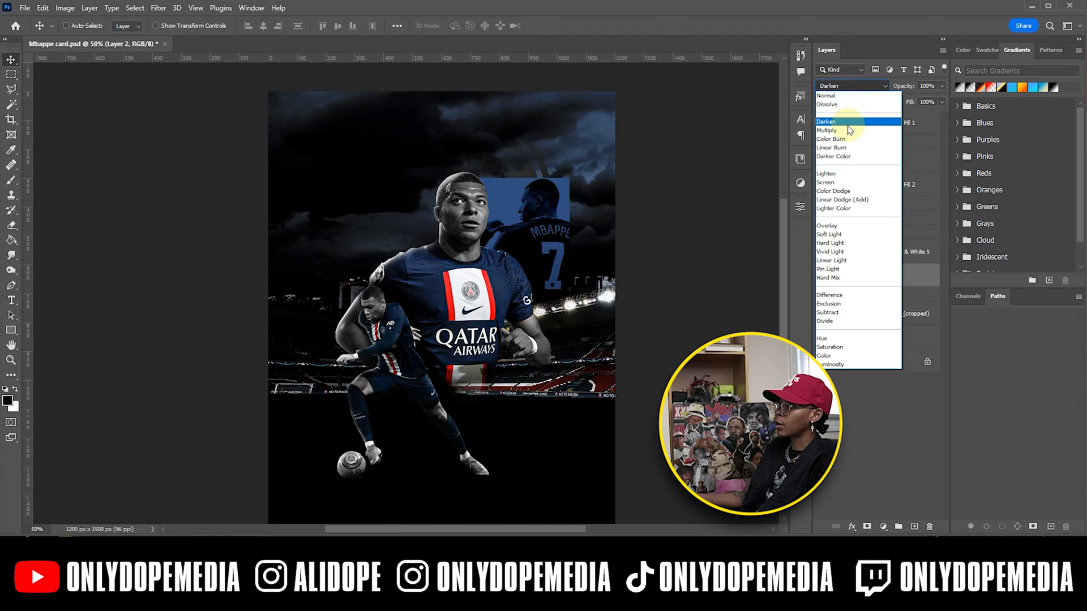
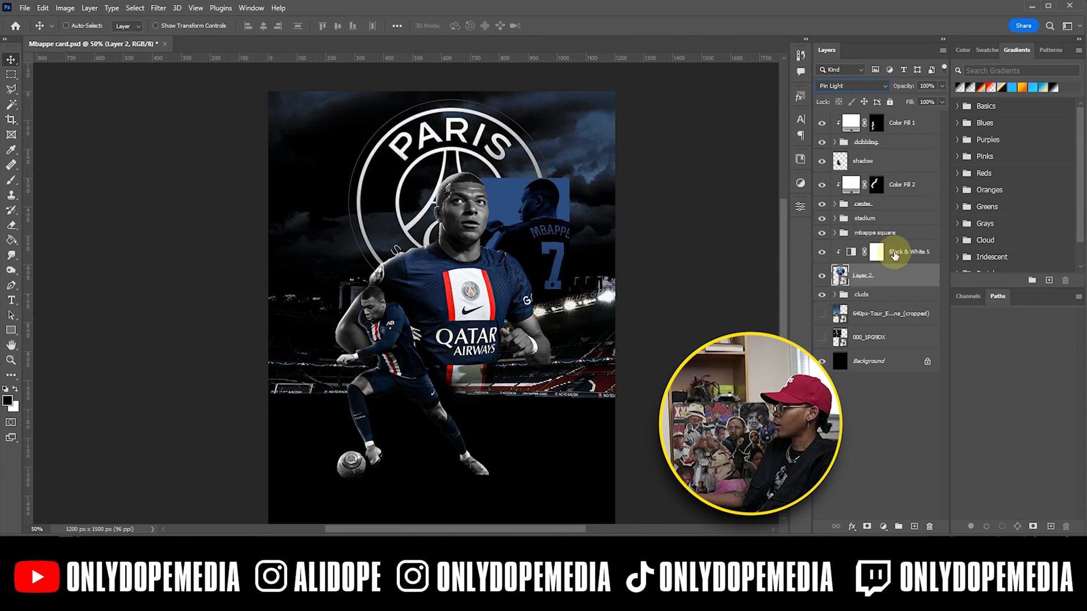
Group the badge and its Black & White adjustment as "logo" with 13% opacity, and save the document.
ctrl+click(896, 258)
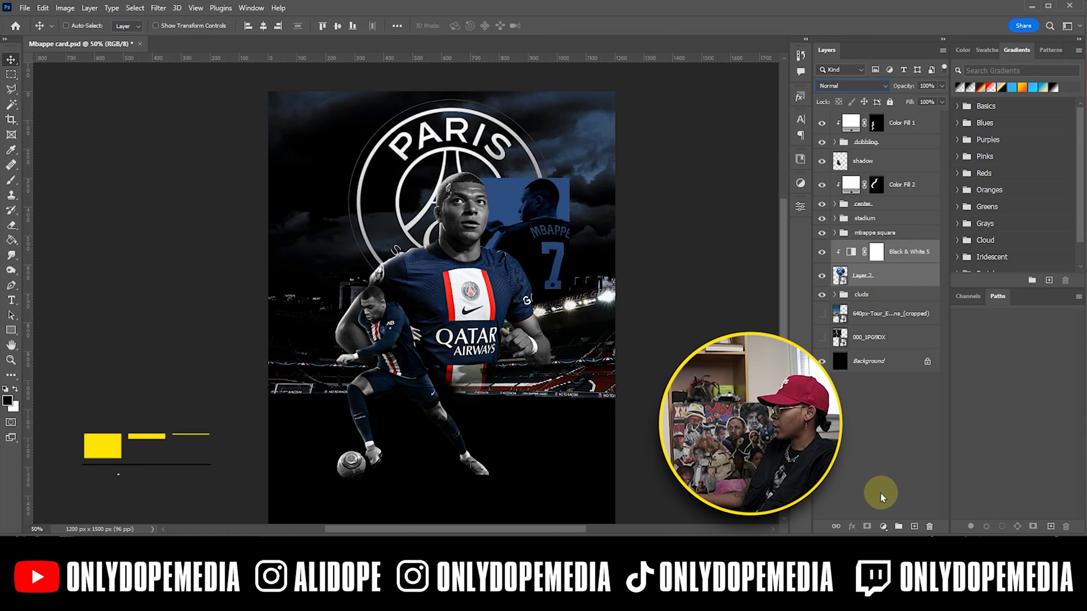
click(897, 526)
double_click(859, 247)
key(Return)
drag(912, 86, 834, 91)
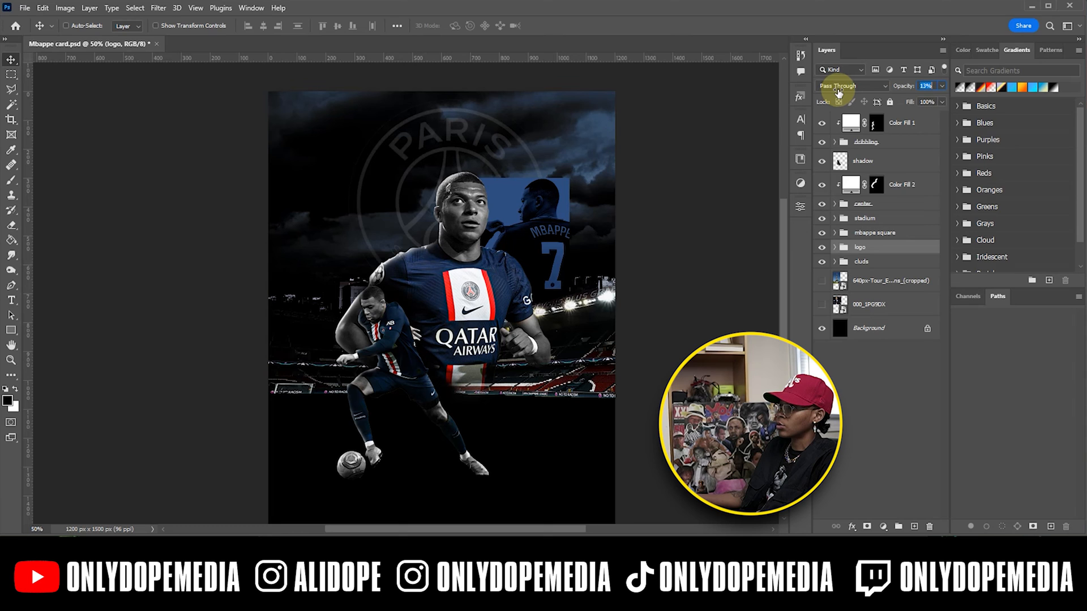
key(ctrl+s)
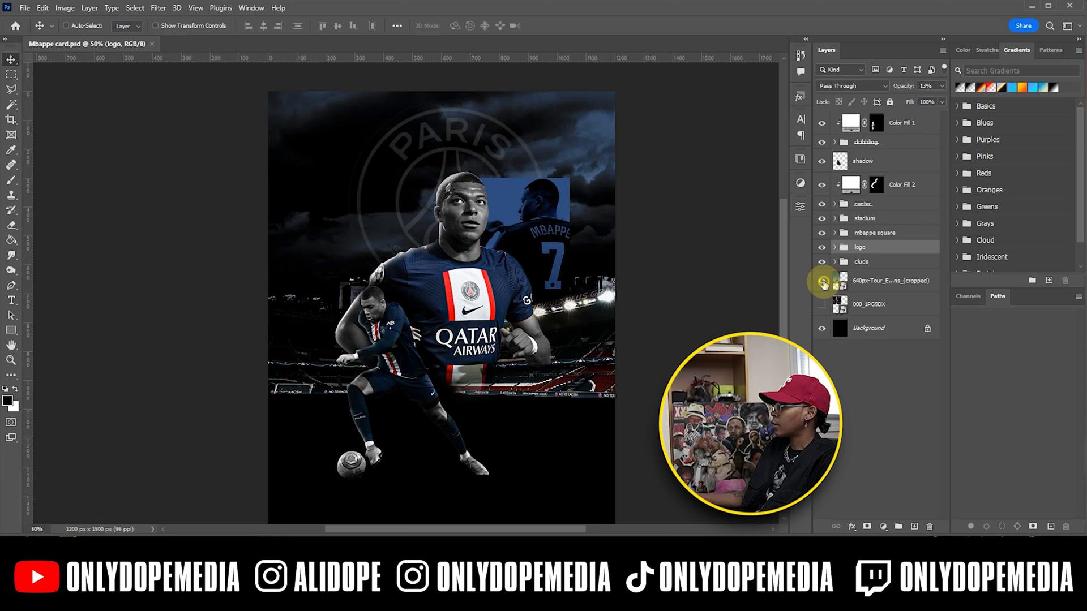
Move the Eiffel Tower image layer to the top of the layer stack and place it over the left half of the card.
click(878, 286)
drag(880, 286, 870, 112)
drag(383, 226, 401, 236)
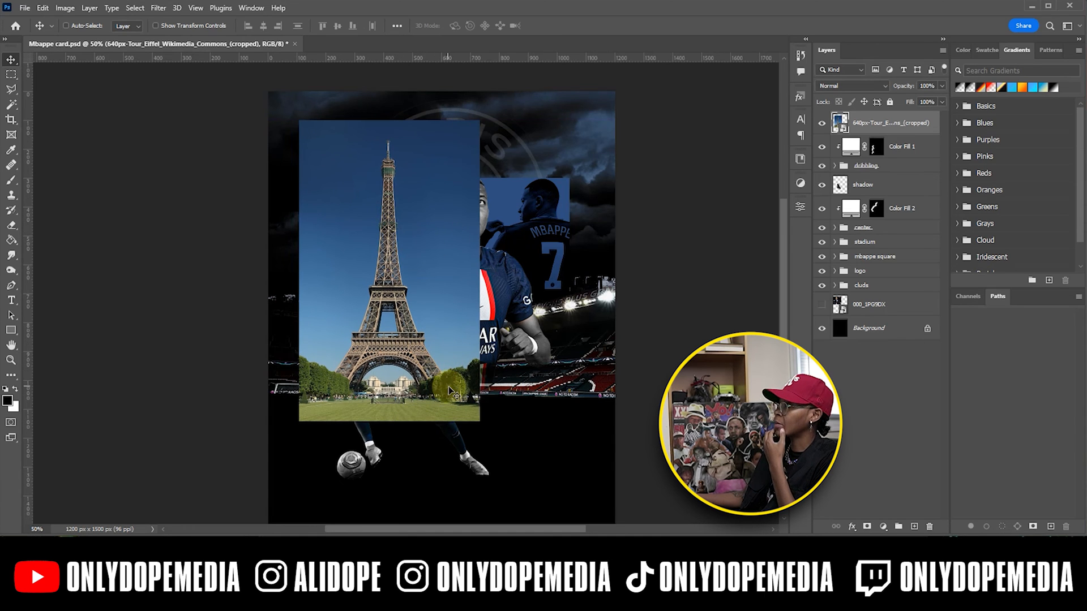
Rasterize the Eiffel Tower layer and delete its sky using the automatic sky selection.
right_click(883, 127)
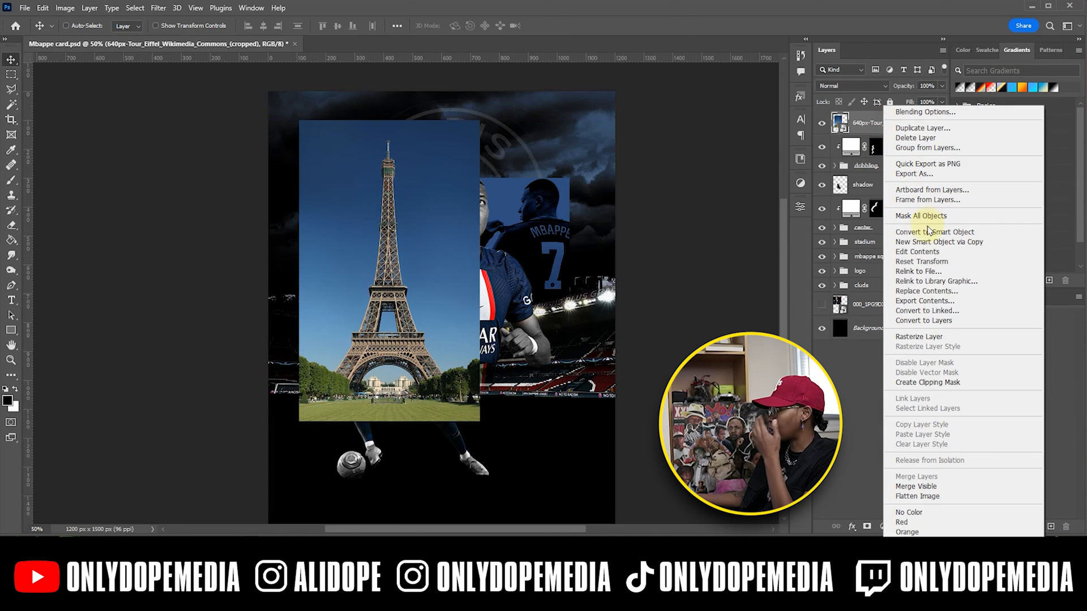
click(914, 337)
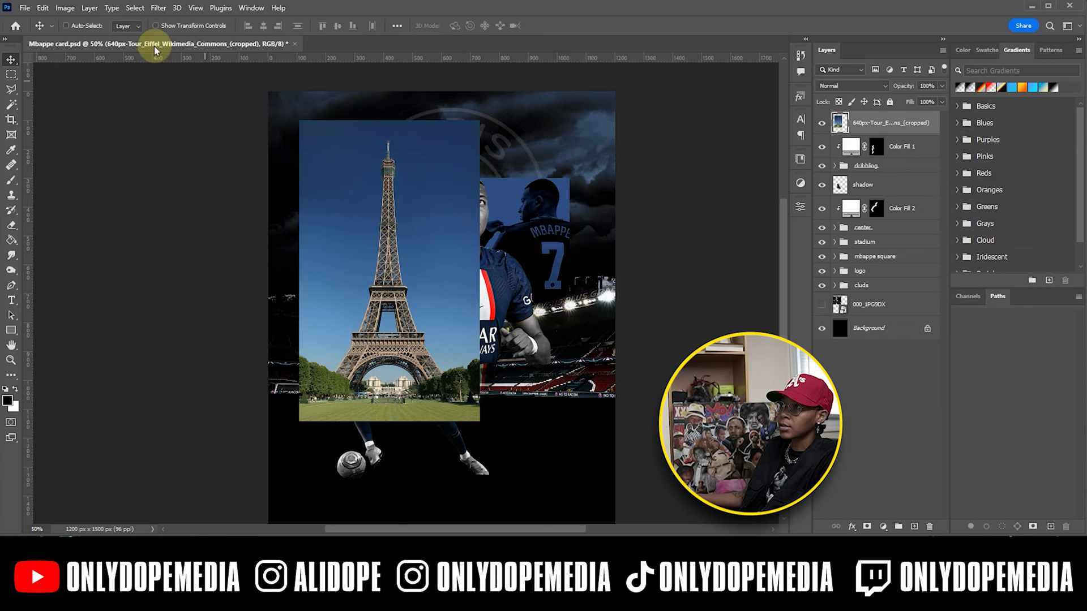
click(135, 8)
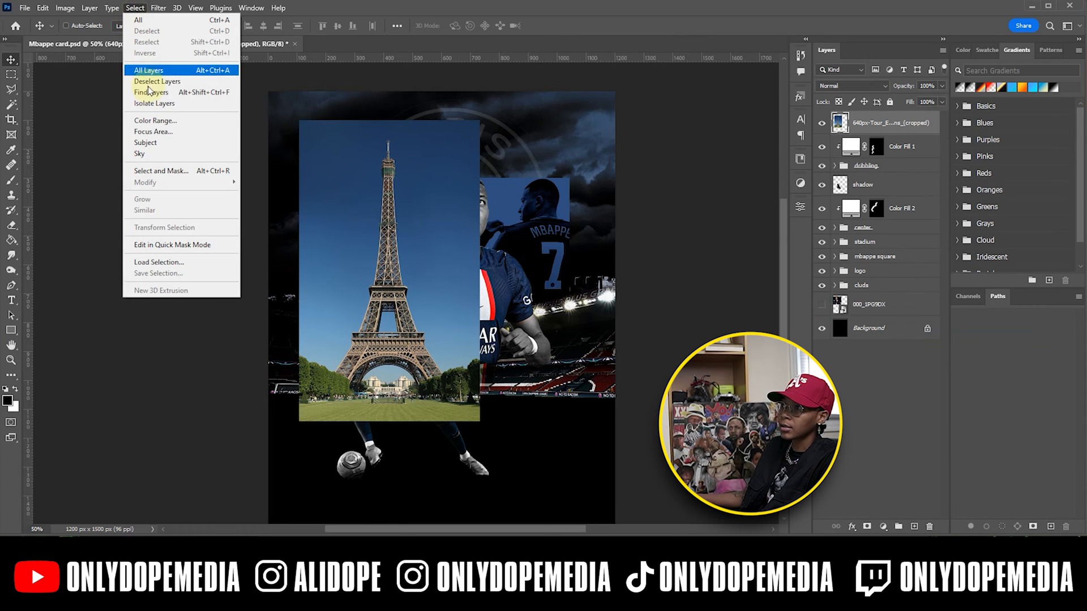
click(138, 154)
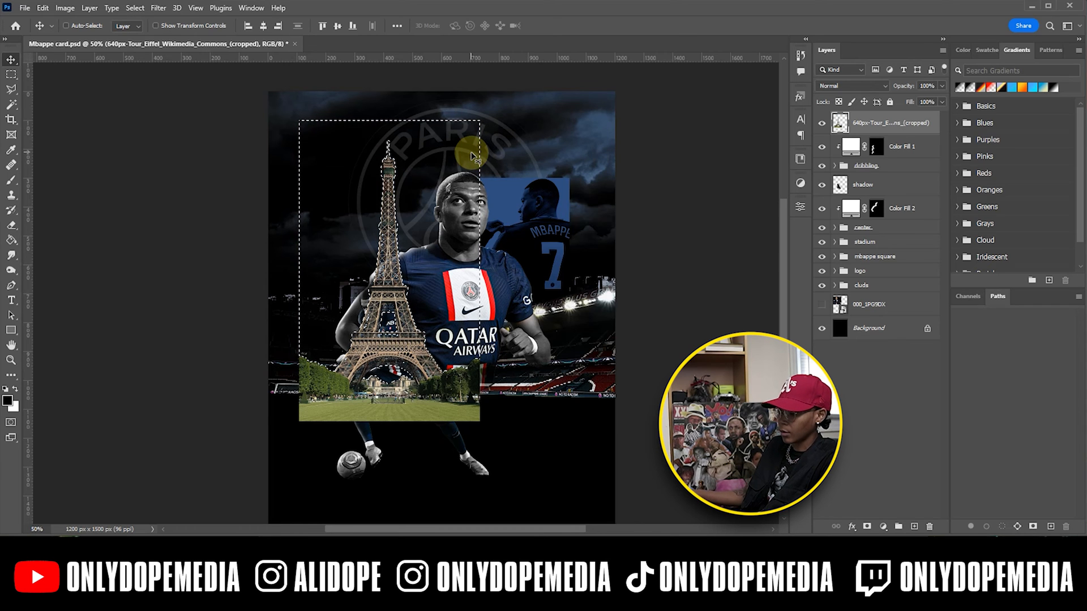
key(Delete)
key(ctrl+d)
Shift the Eiffel Tower cutout to the card's left edge and convert it to a smart object named "tower".
drag(425, 154, 397, 139)
right_click(887, 135)
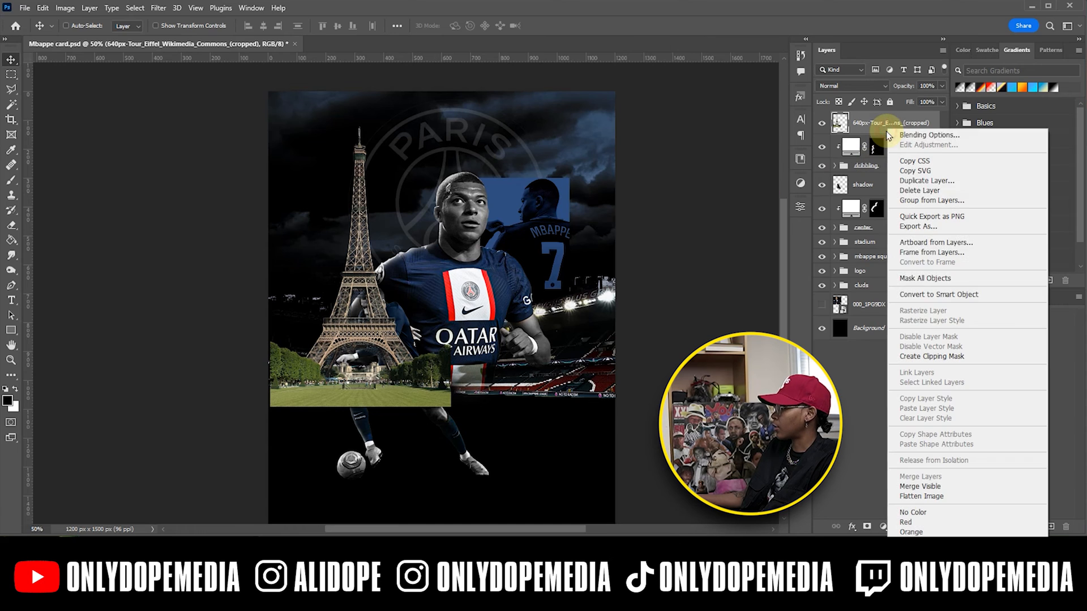
click(920, 294)
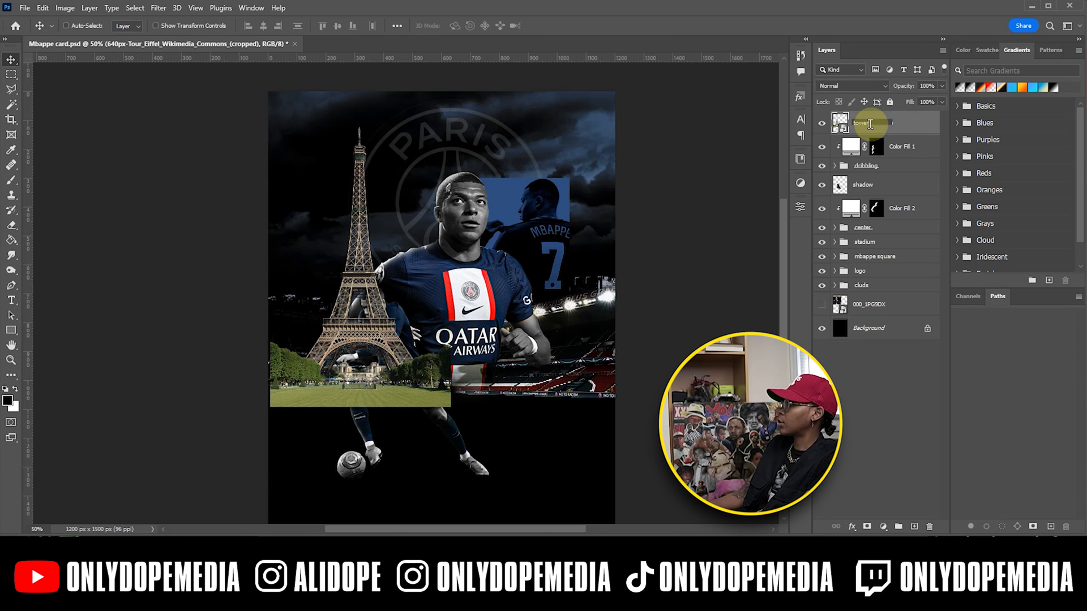
key(Return)
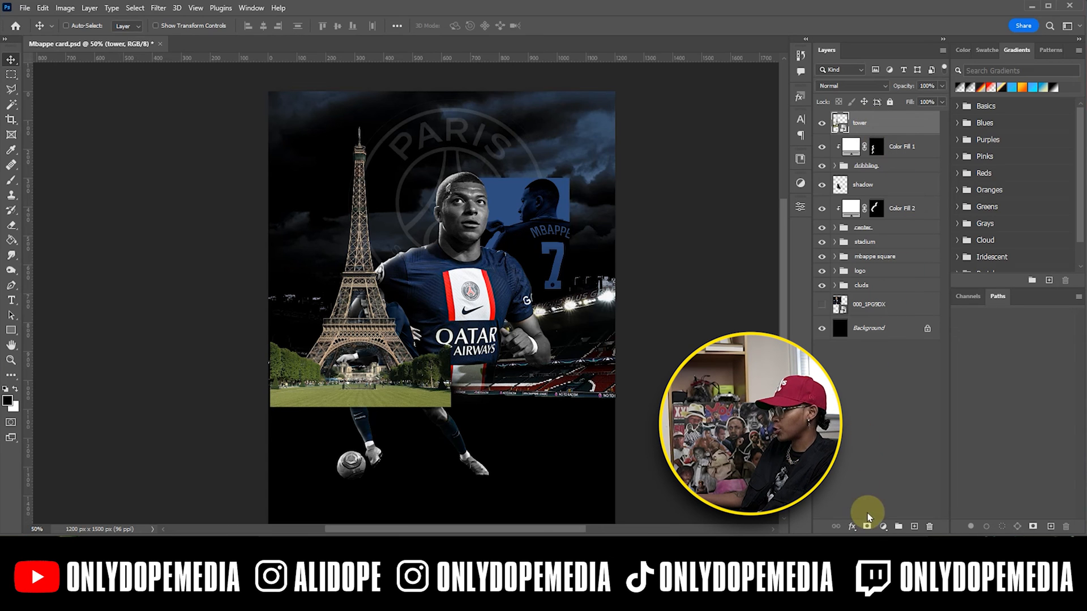
Add a Black & White adjustment above the tower layer and clip it to that layer.
click(882, 527)
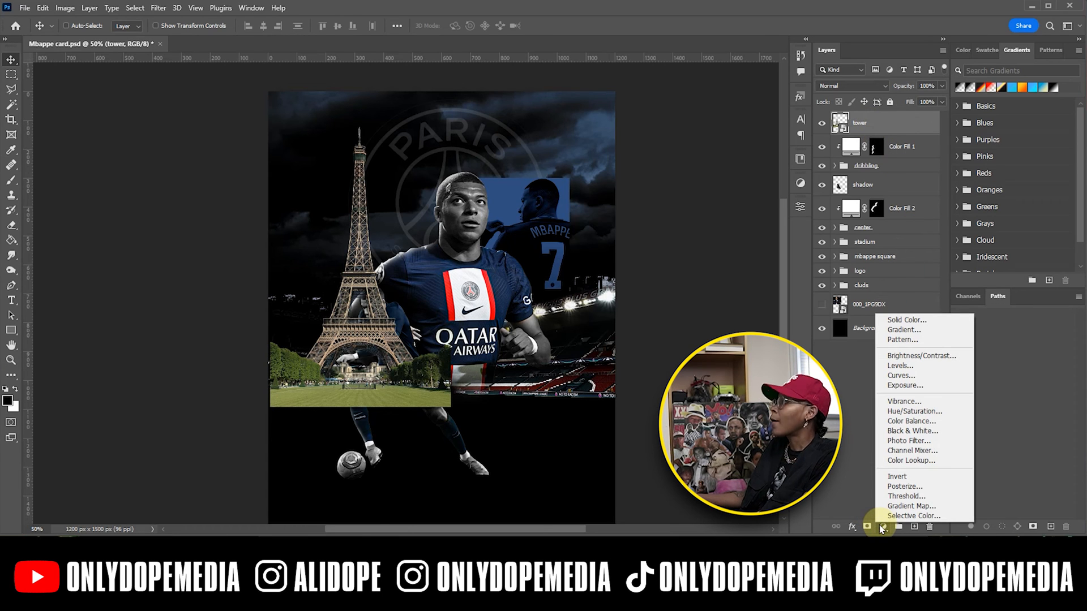
click(911, 430)
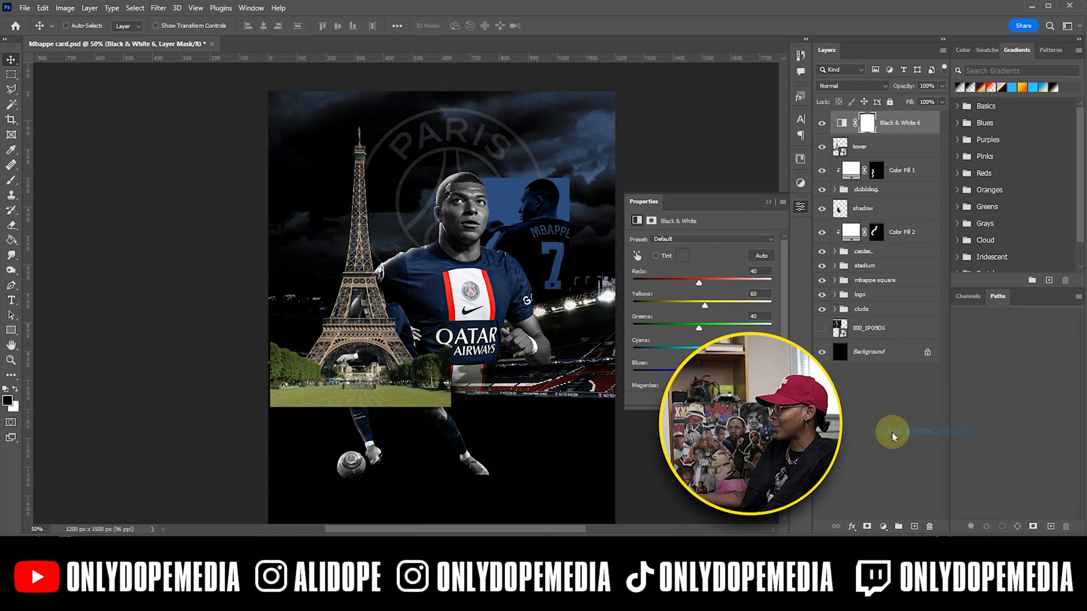
click(769, 202)
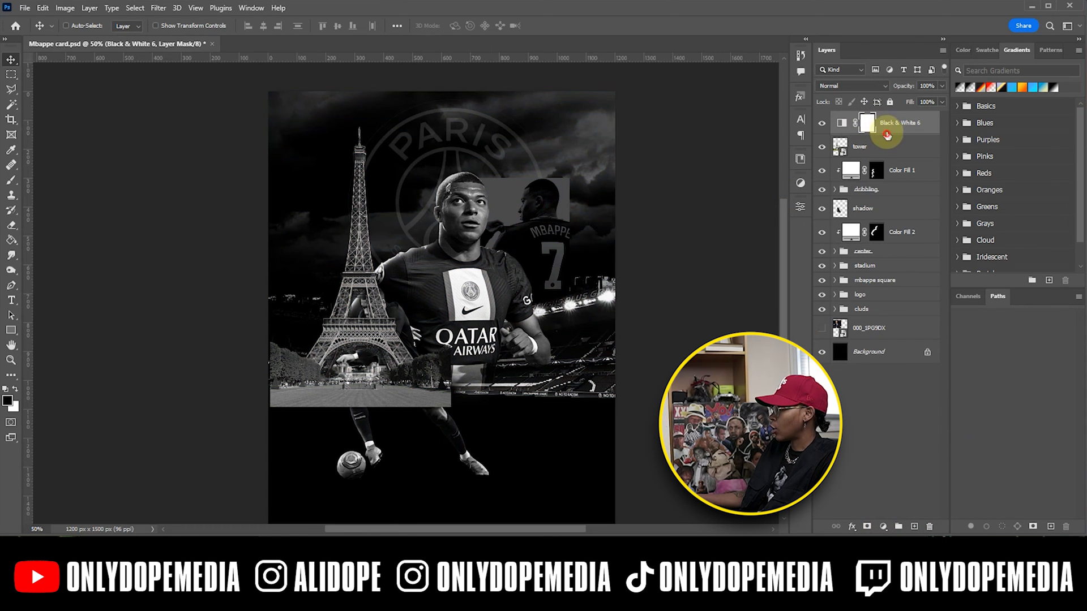
right_click(886, 136)
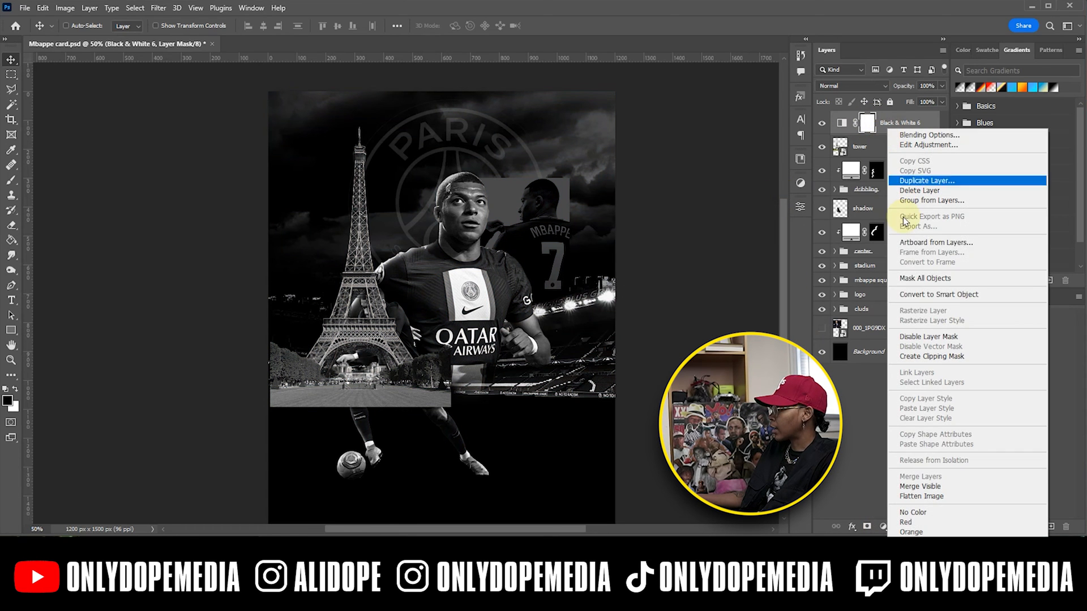
click(924, 356)
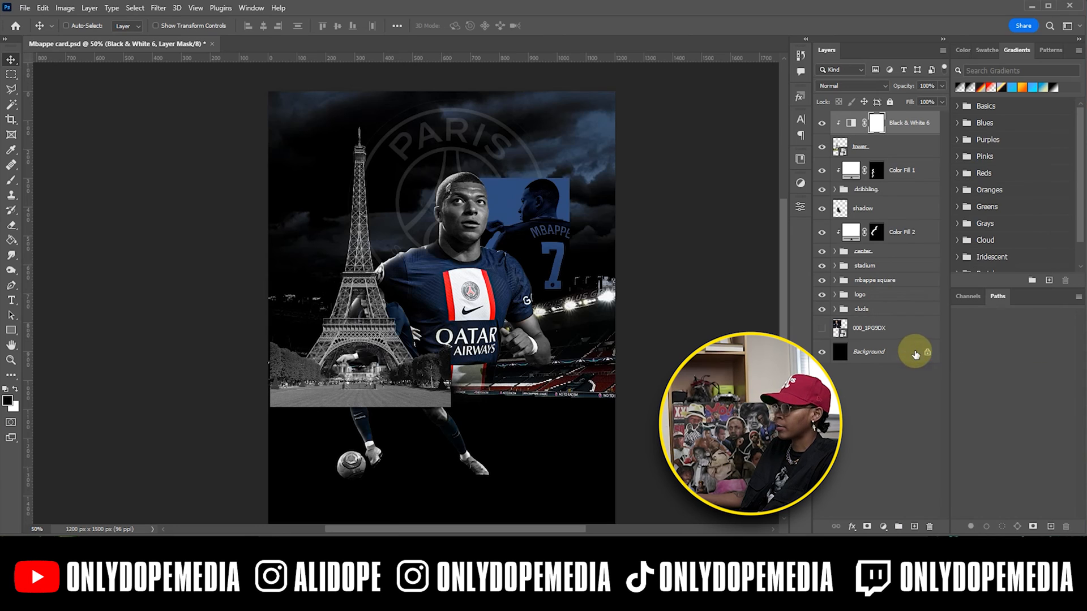
Group the Eiffel Tower layer with its Black & White adjustment as "tower" and place the group directly below the stadium group.
click(886, 146)
click(899, 527)
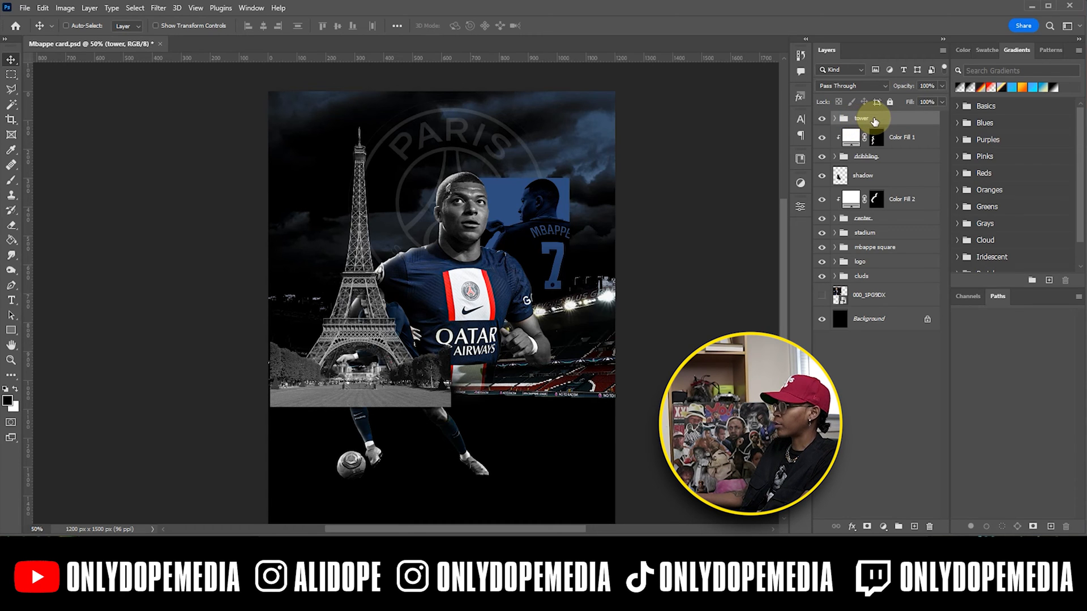
drag(875, 129, 870, 239)
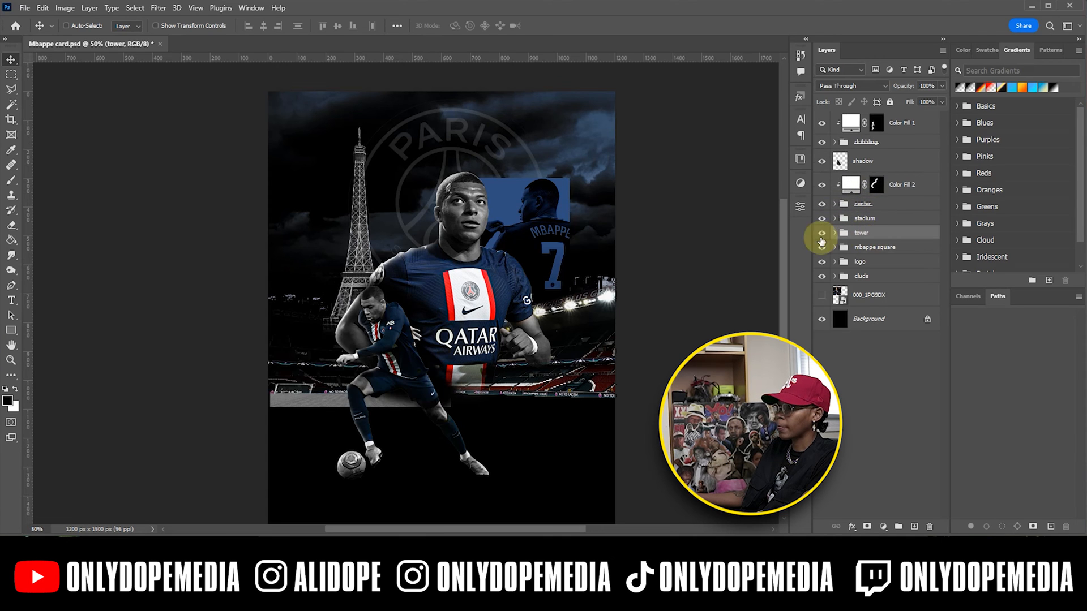
Tilt the Eiffel Tower about 13° clockwise, enlarge it, and position it rising behind the central player's shoulder.
drag(344, 291, 328, 258)
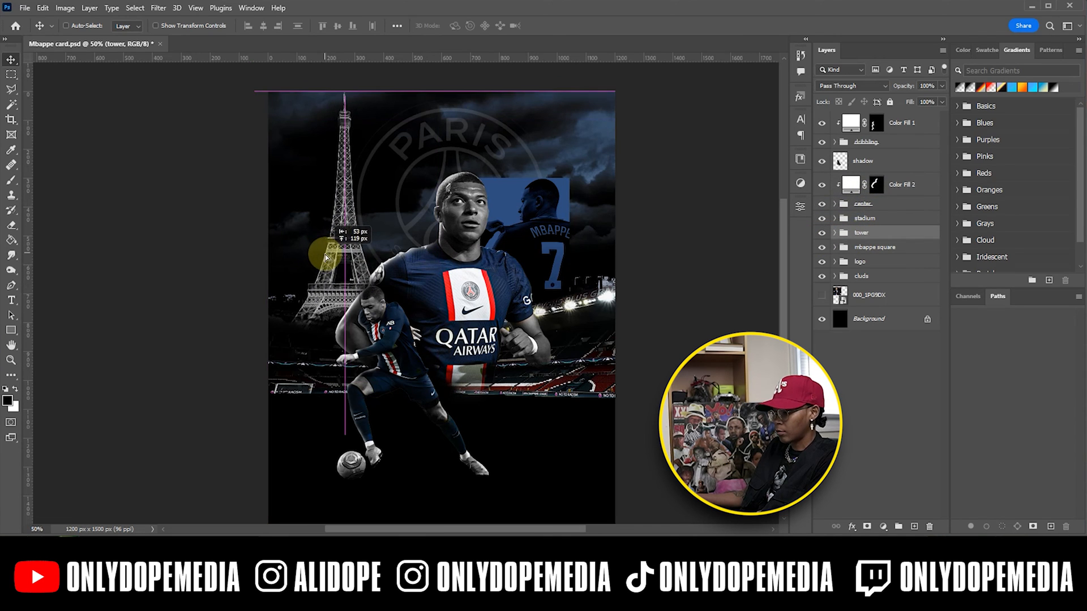
key(ctrl+t)
drag(435, 92, 420, 113)
drag(467, 149, 485, 180)
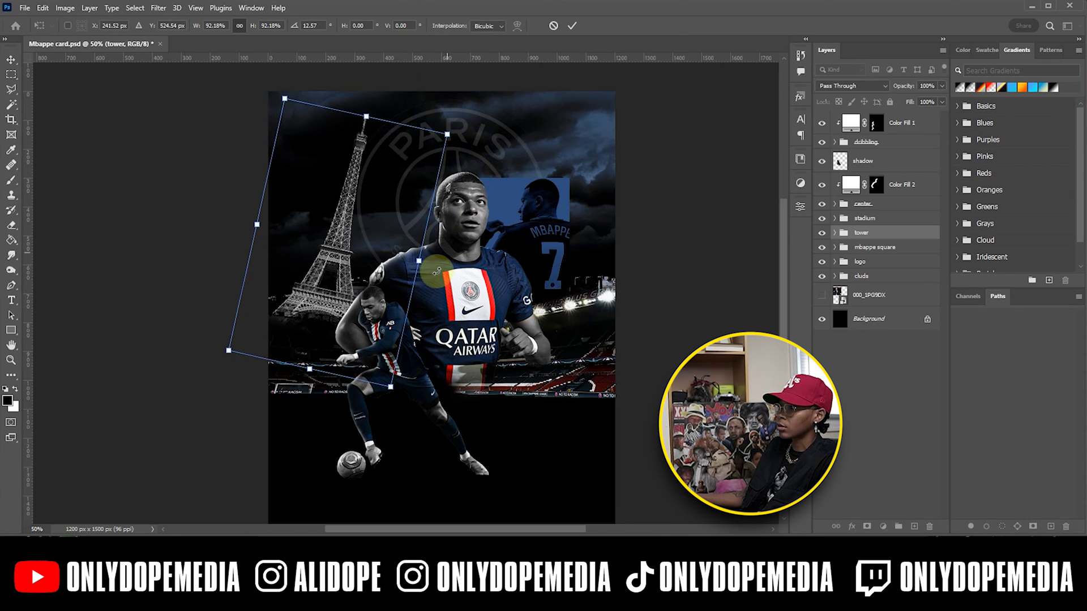
drag(419, 261, 471, 272)
drag(410, 311, 432, 259)
key(Return)
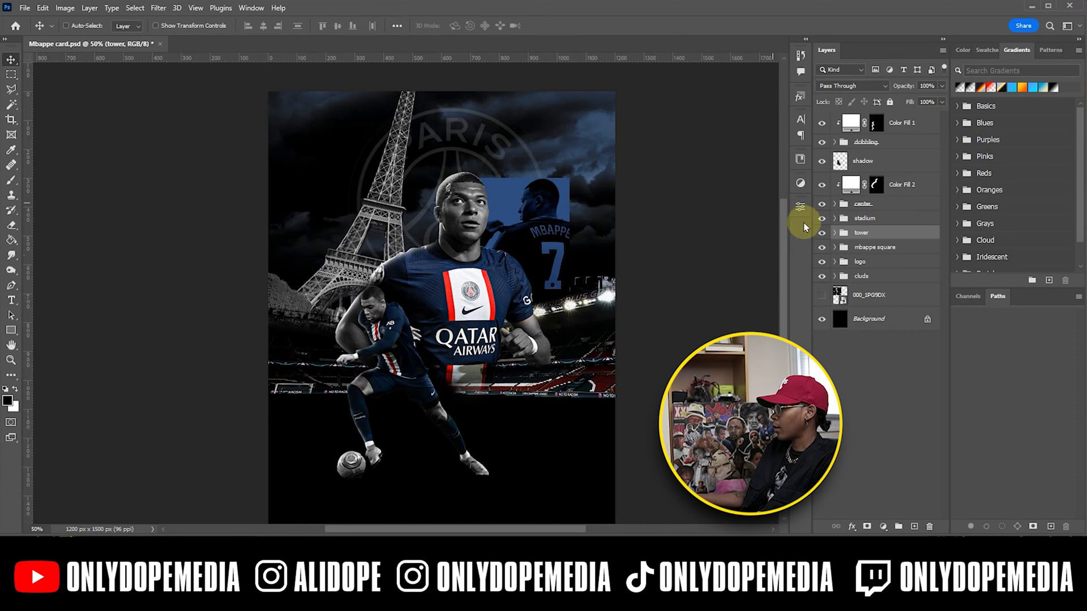
Move the tower group above Color Fill 2 in the layer stack and reposition it against the card's left edge.
drag(902, 241, 883, 178)
drag(377, 260, 603, 235)
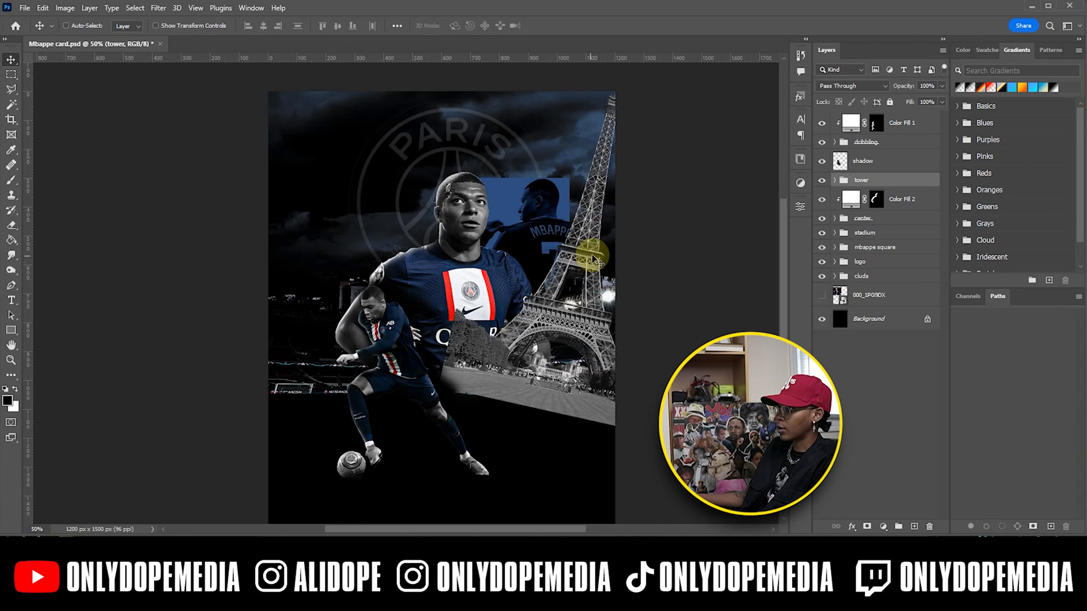
drag(589, 256, 326, 249)
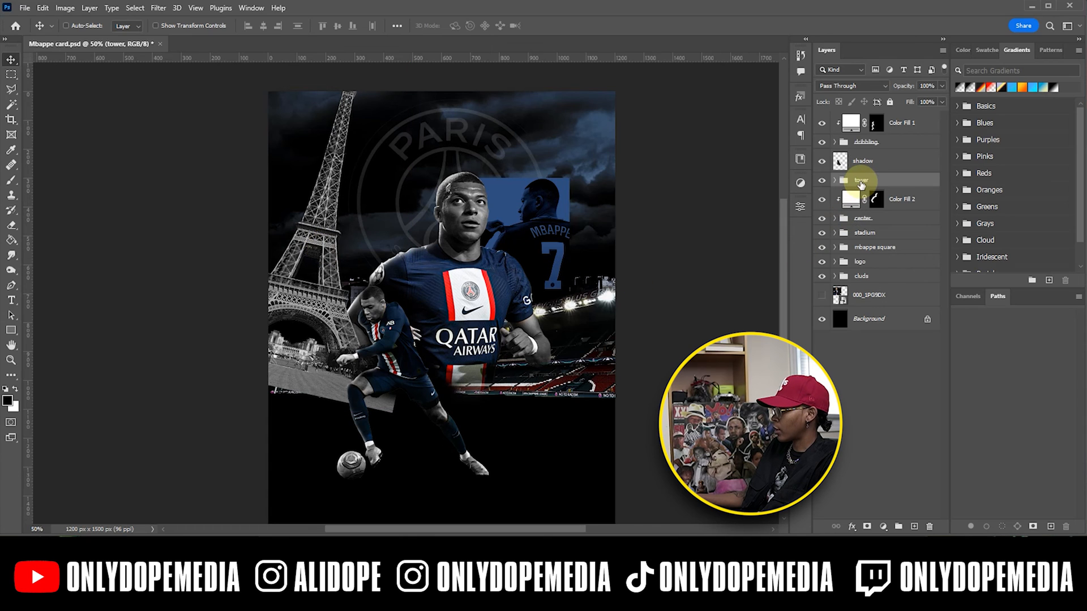
Add a layer mask to the tower group, paint out the ground beneath the tower, and save the document.
click(865, 526)
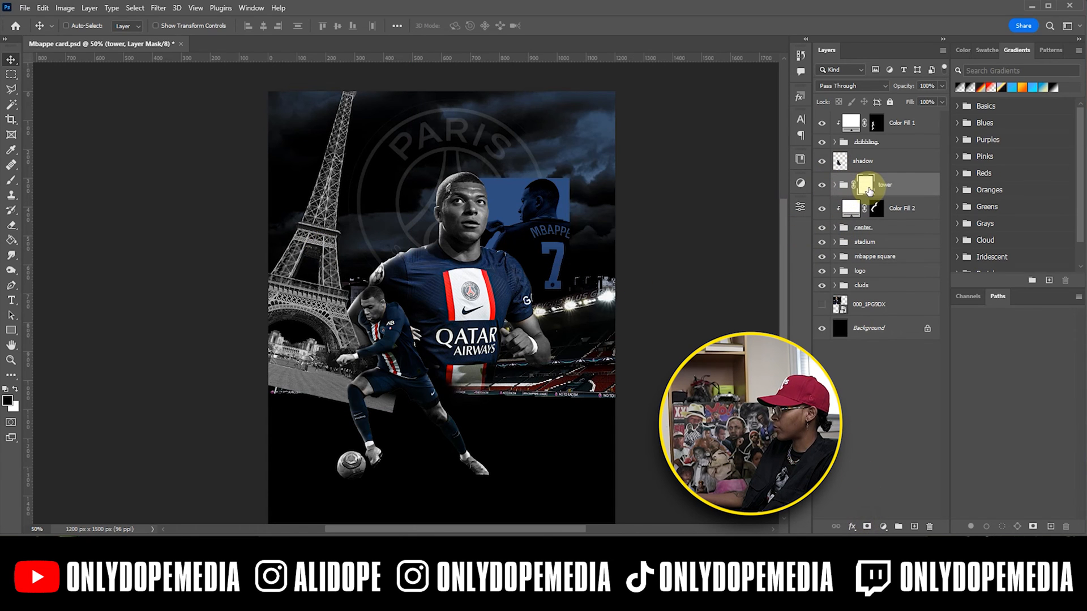
key(b)
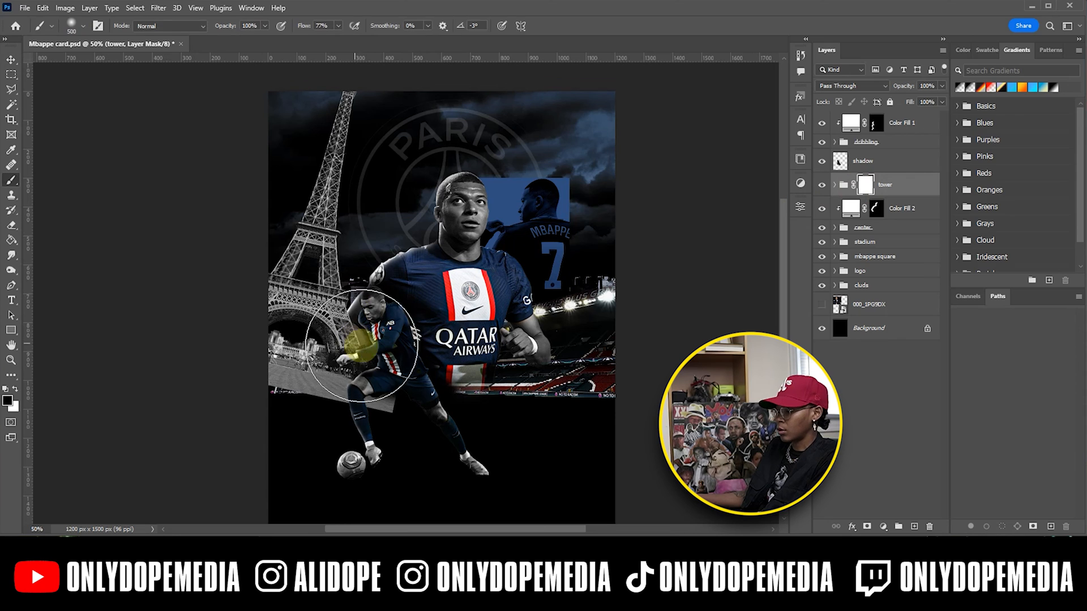
mouse_move(339, 408)
mouse_down()
mouse_move(389, 415)
mouse_move(320, 422)
mouse_move(454, 399)
mouse_move(368, 448)
mouse_move(346, 426)
mouse_move(245, 412)
mouse_move(299, 385)
mouse_move(277, 381)
mouse_move(285, 354)
mouse_move(285, 368)
mouse_move(296, 365)
mouse_move(287, 387)
mouse_move(297, 365)
mouse_move(287, 351)
mouse_move(283, 365)
mouse_move(350, 410)
mouse_move(337, 405)
mouse_move(406, 395)
mouse_up()
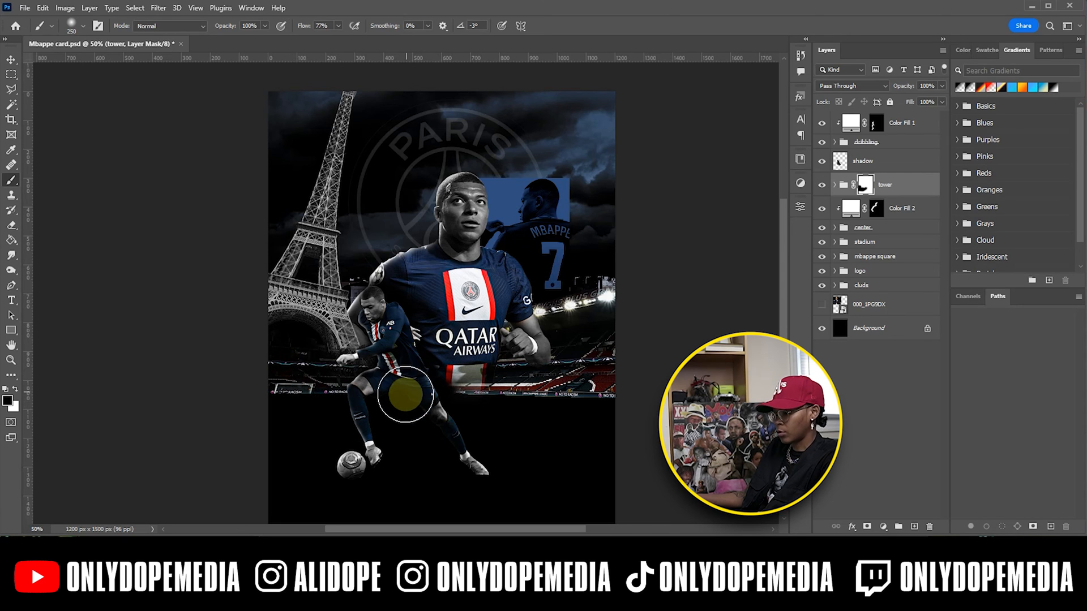
key(ctrl+s)
key(v)
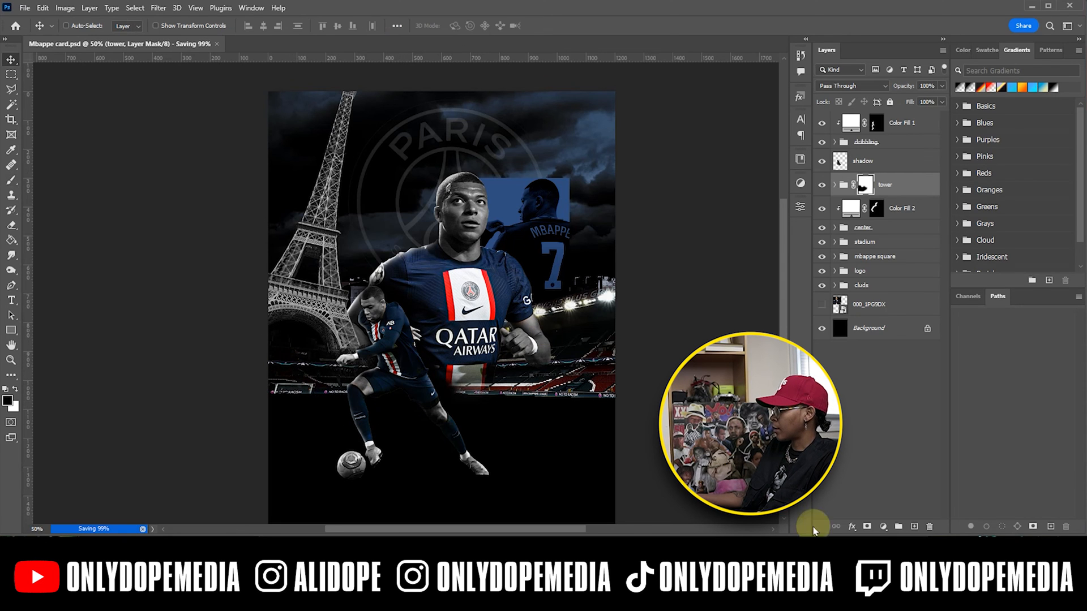
Add a Levels adjustment above the tower group with black input 0 and midtones 0.51, and clip it to the group.
click(881, 527)
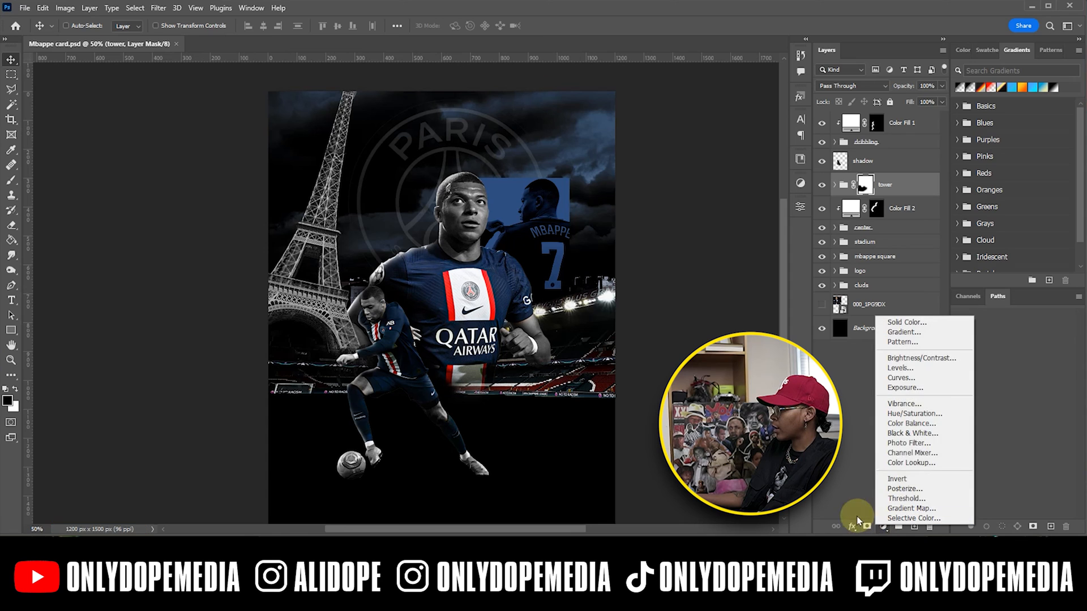
click(934, 373)
drag(652, 322, 664, 325)
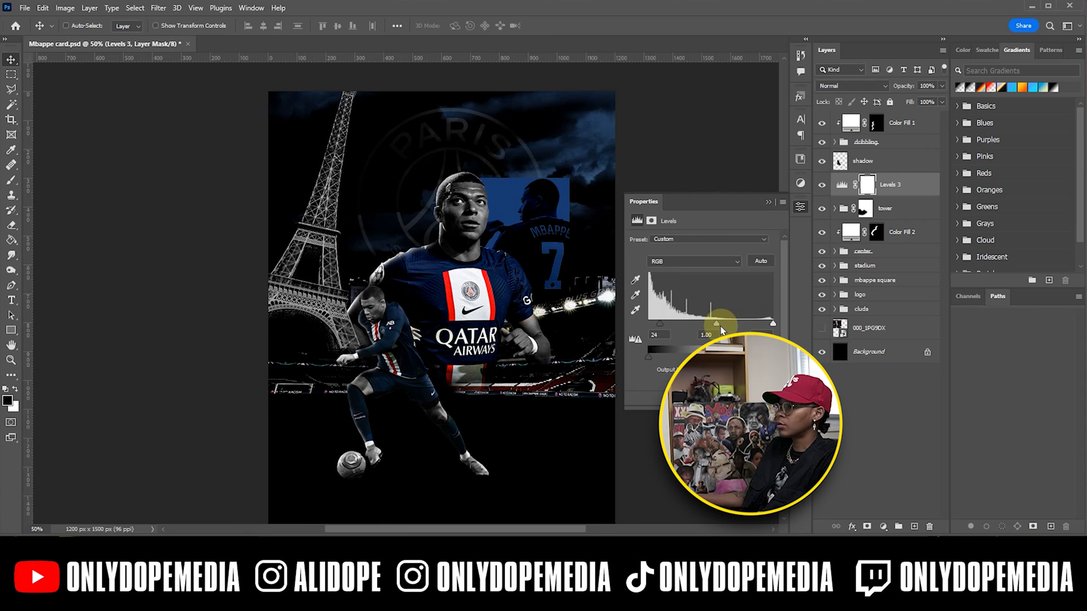
drag(711, 323, 743, 320)
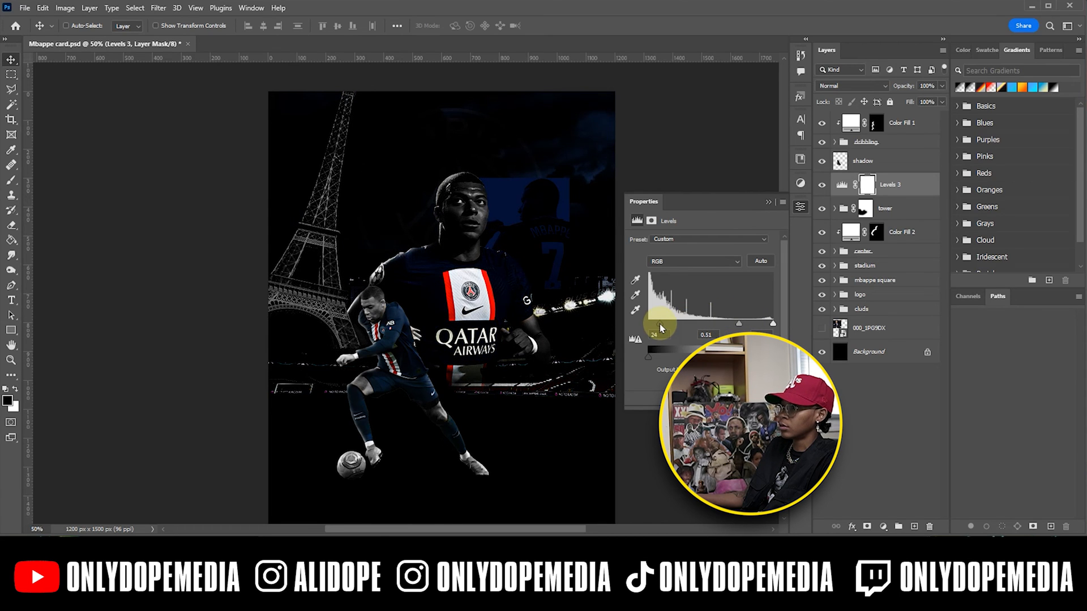
mouse_move(654, 324)
mouse_down()
mouse_move(640, 325)
mouse_move(672, 324)
mouse_move(651, 324)
mouse_up()
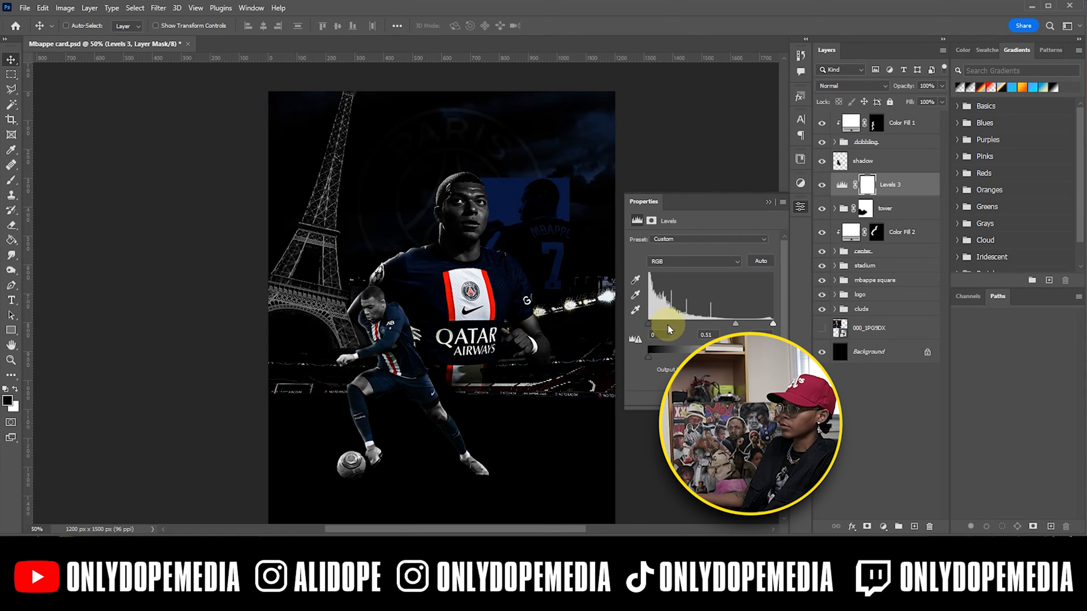
click(767, 202)
right_click(905, 185)
click(936, 356)
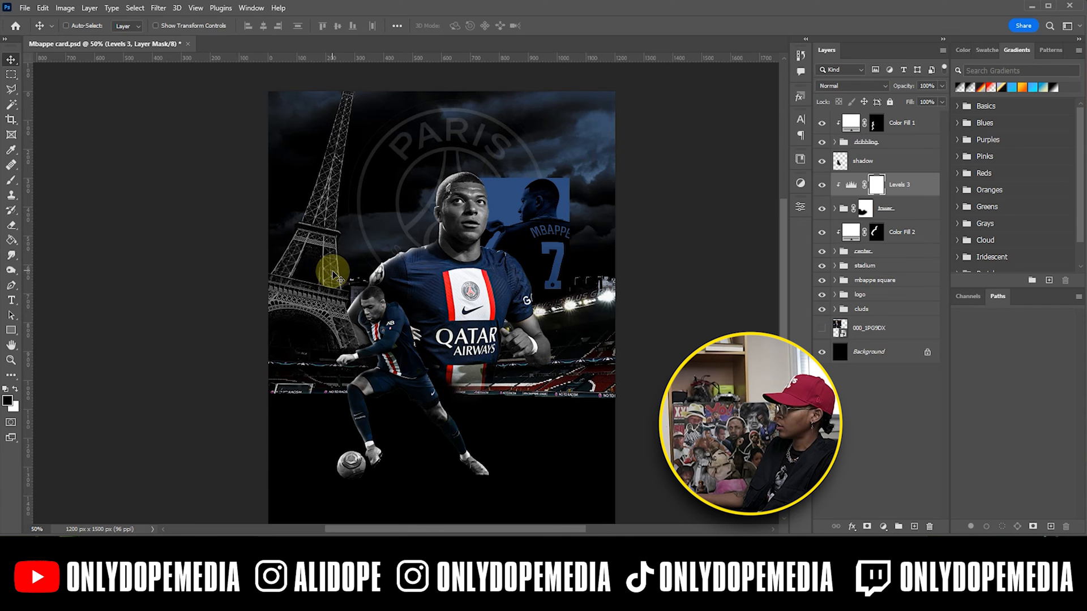
Shift the Eiffel Tower slightly right and mask out the leftover strip exposed at the card's left edge.
click(903, 210)
drag(325, 306, 324, 306)
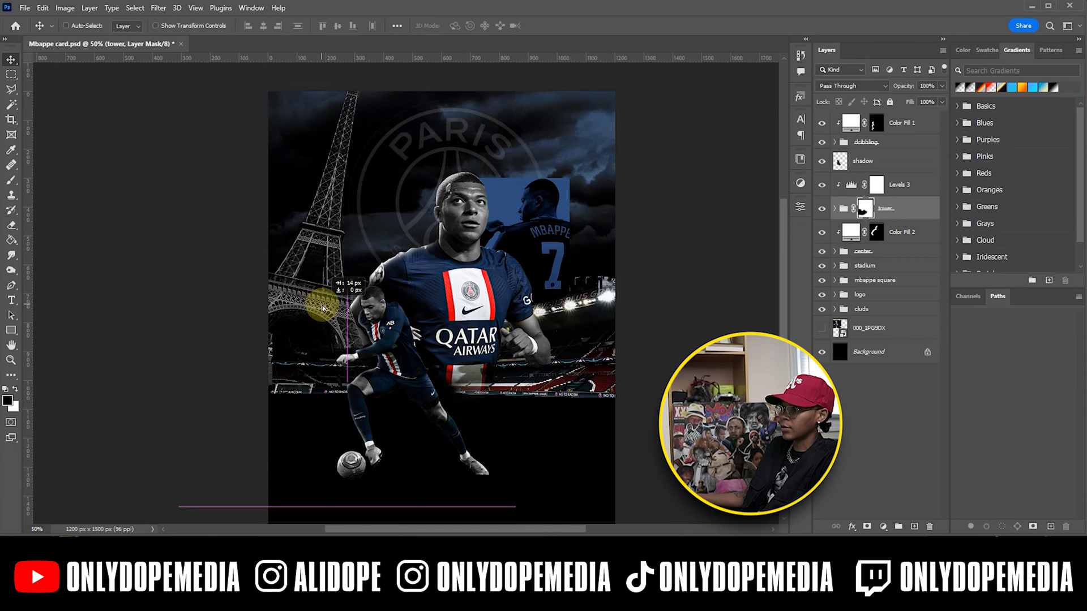
mouse_move(324, 308)
mouse_down()
mouse_move(335, 308)
mouse_move(322, 304)
mouse_up()
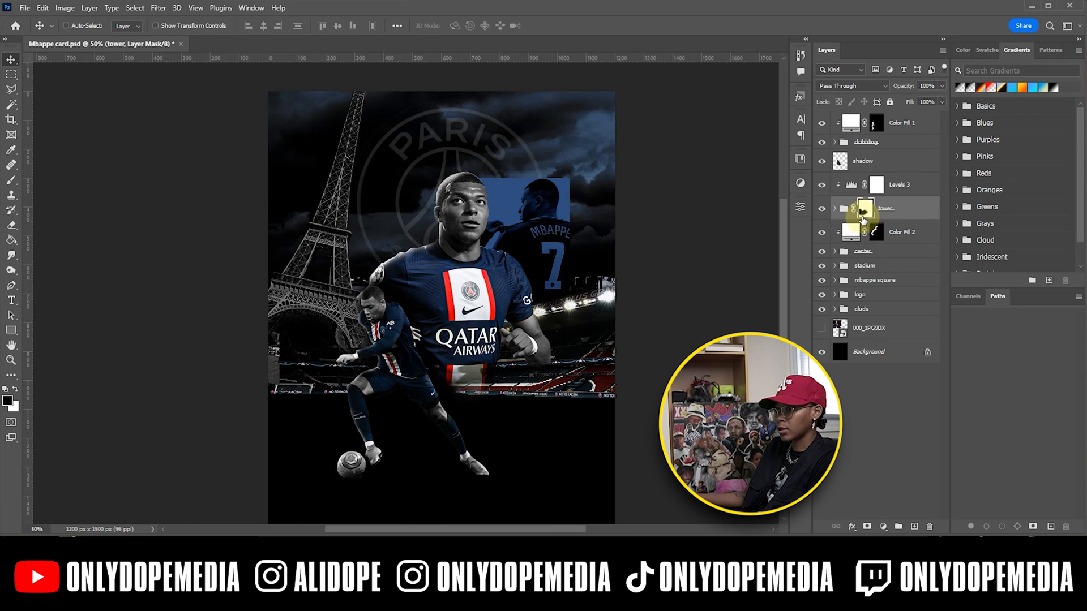
key(b)
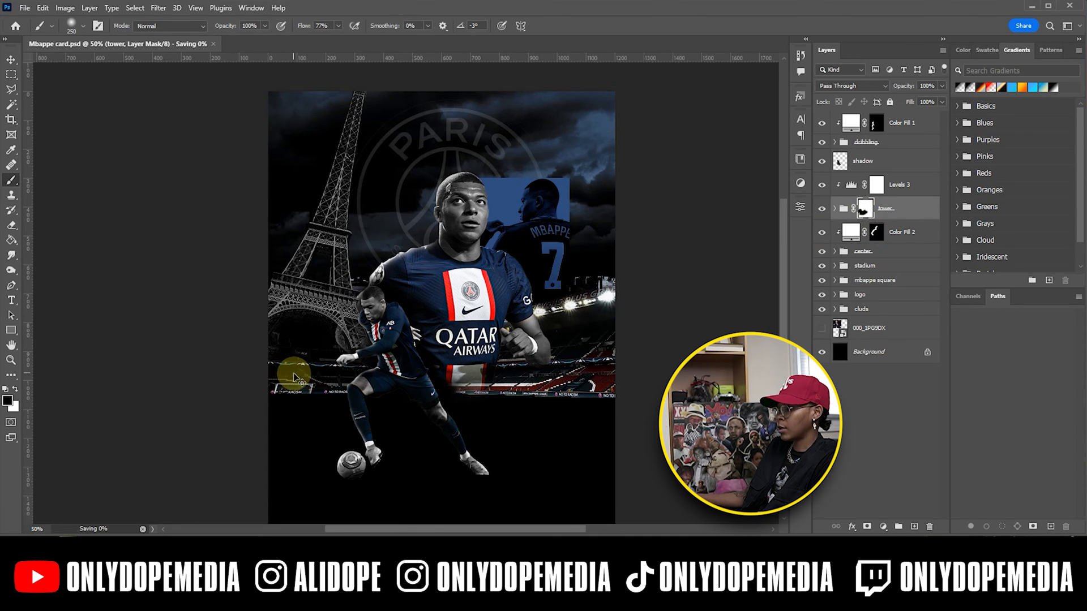
key(v)
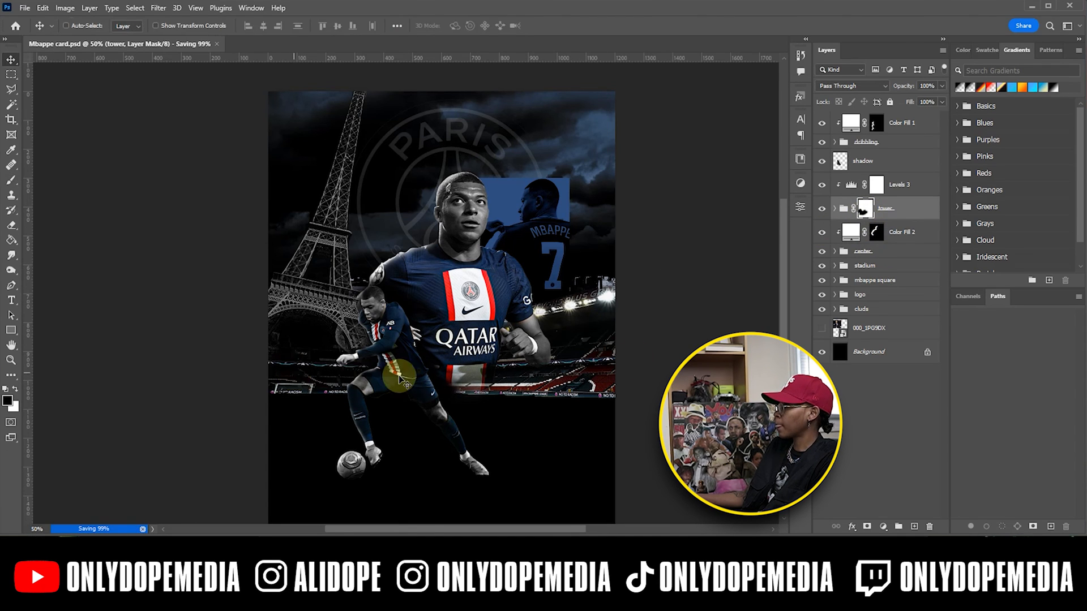
Brush more black onto the shadow layer around the dribbling player and save the document.
click(874, 164)
key(b)
mouse_move(385, 369)
mouse_down()
mouse_move(353, 314)
mouse_move(340, 341)
mouse_move(372, 378)
mouse_move(377, 316)
mouse_move(375, 364)
mouse_move(344, 376)
mouse_move(374, 363)
mouse_up()
key(ctrl+s)
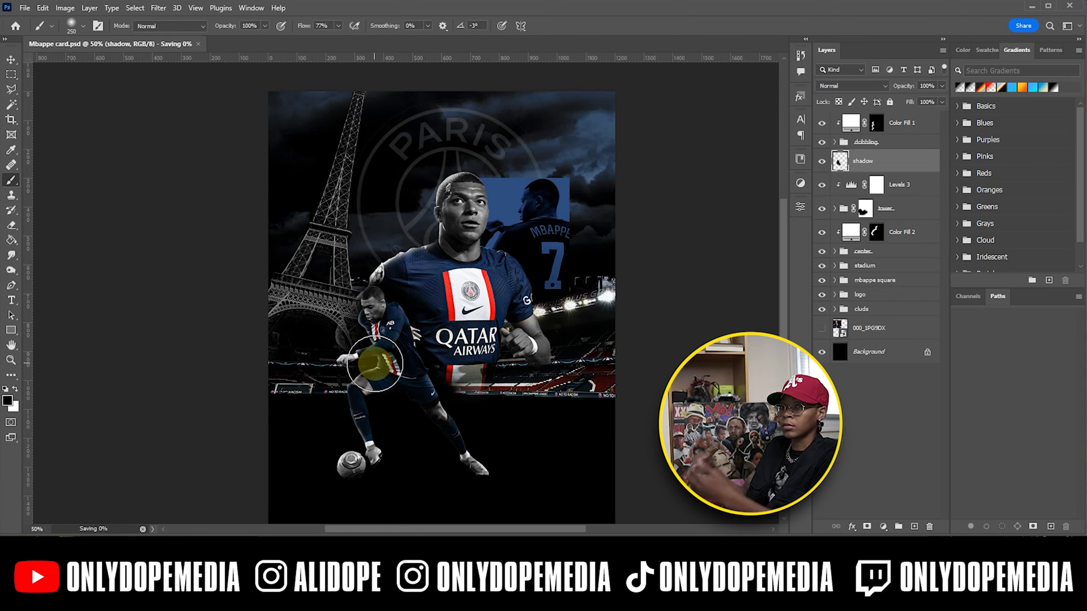
key(v)
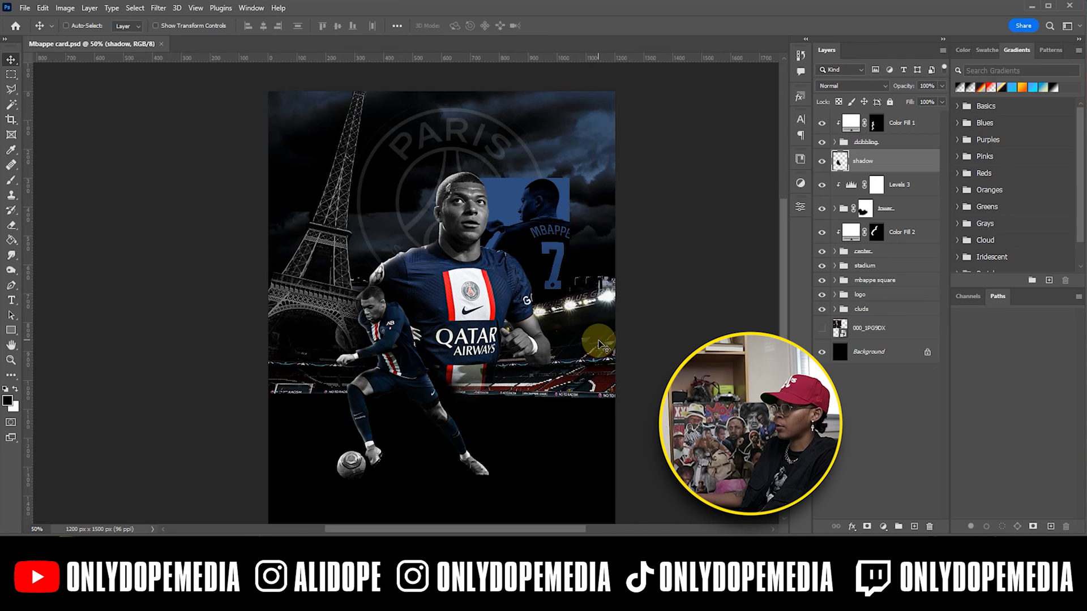
scroll(604, 368, down, 1)
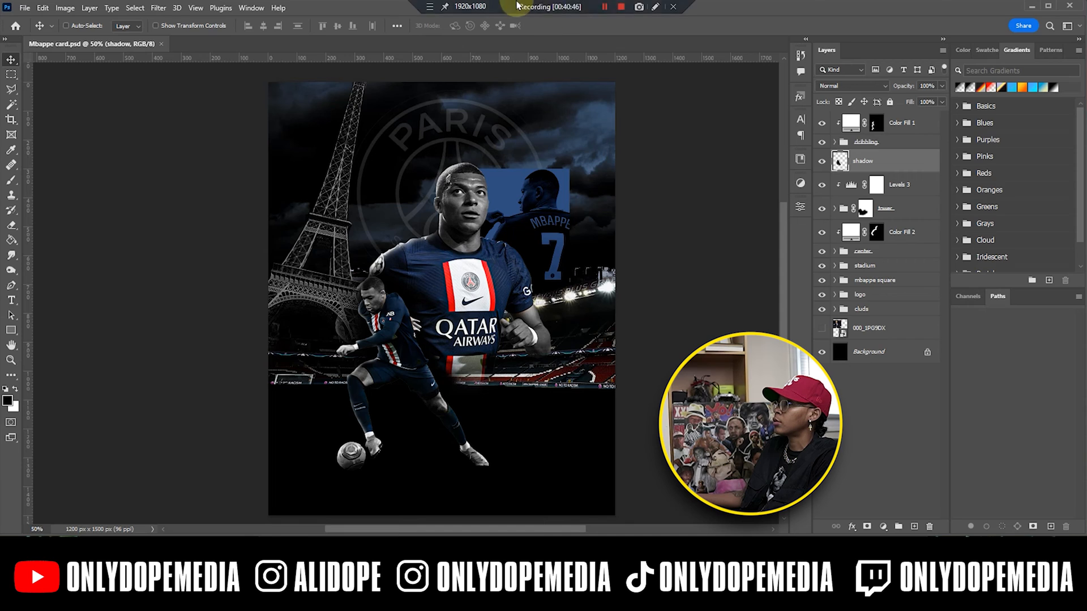
click(605, 8)
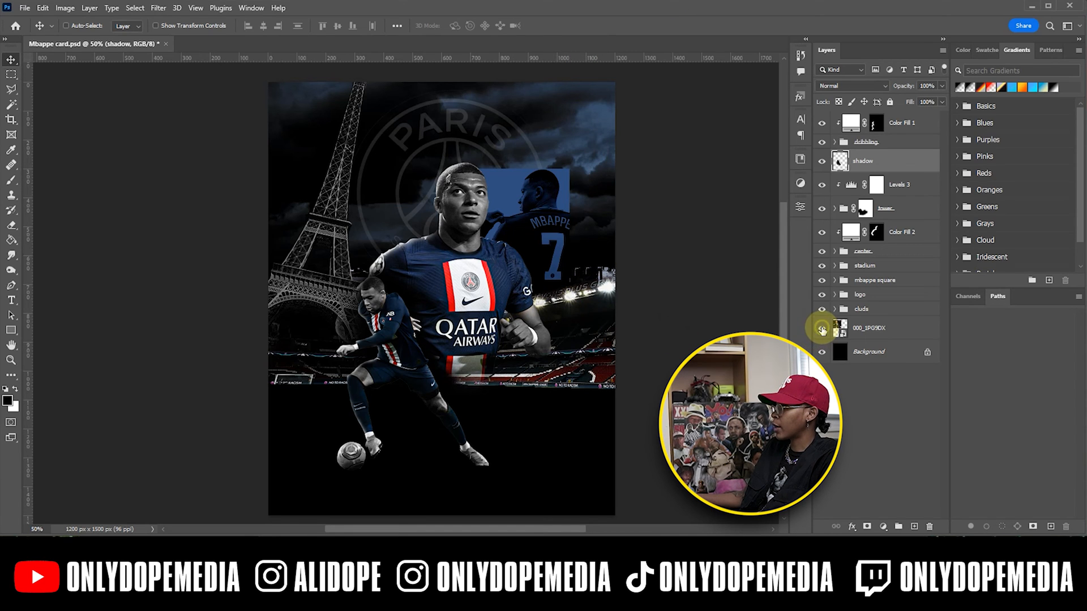
Move the 000_1PG9DX photo layer above the logo group, scale it to about 203%, and place it in the card's upper-right area.
click(864, 332)
drag(873, 328, 857, 287)
mouse_move(370, 226)
mouse_down()
mouse_move(404, 232)
mouse_move(388, 221)
mouse_up()
key(ctrl)
key(ctrl+t)
drag(303, 185, 272, 192)
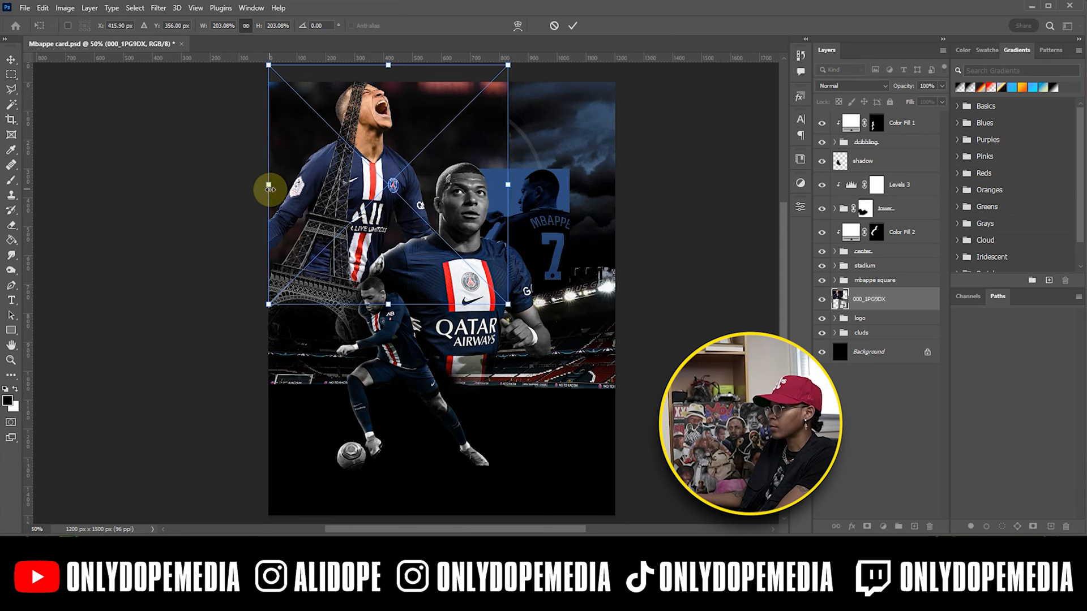
key(Return)
drag(384, 171, 567, 185)
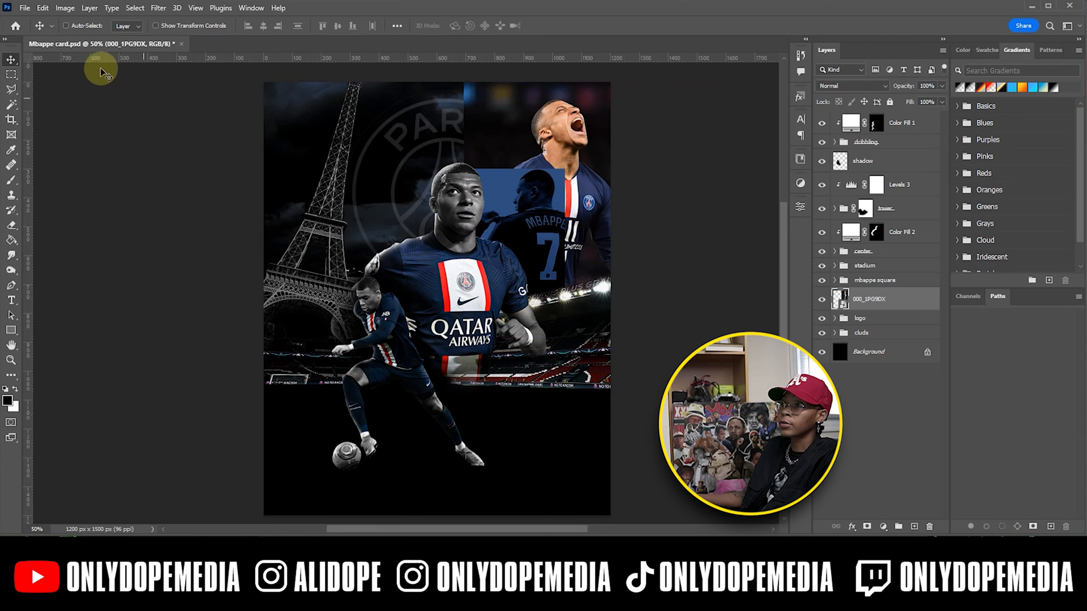
Flip the shouting player photo horizontally and shift it left to fill the card's upper-right corner.
click(43, 8)
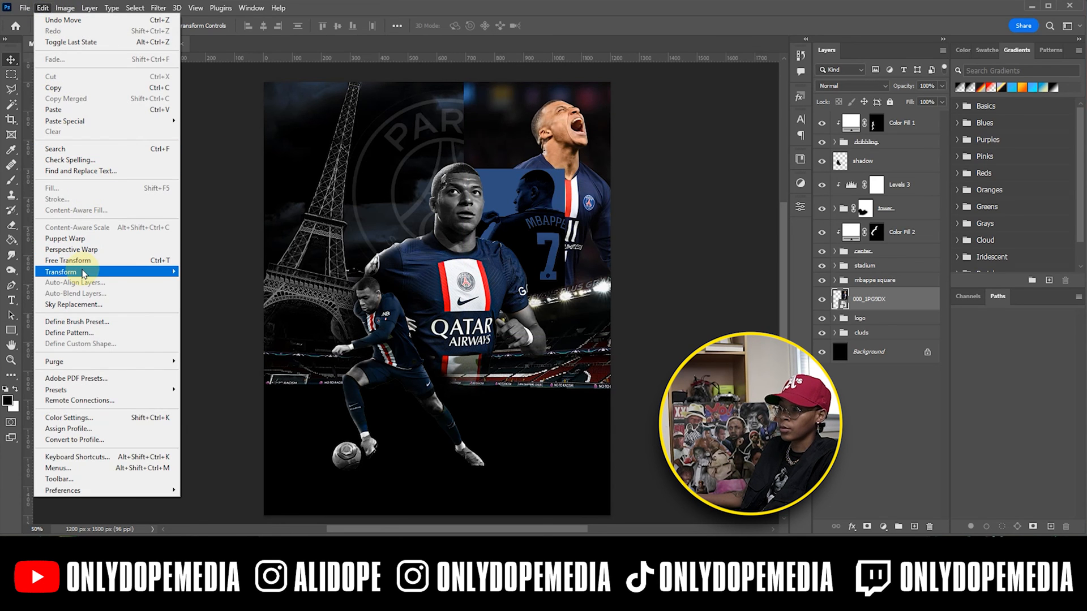
mouse_move(85, 272)
click(207, 486)
drag(555, 244, 507, 245)
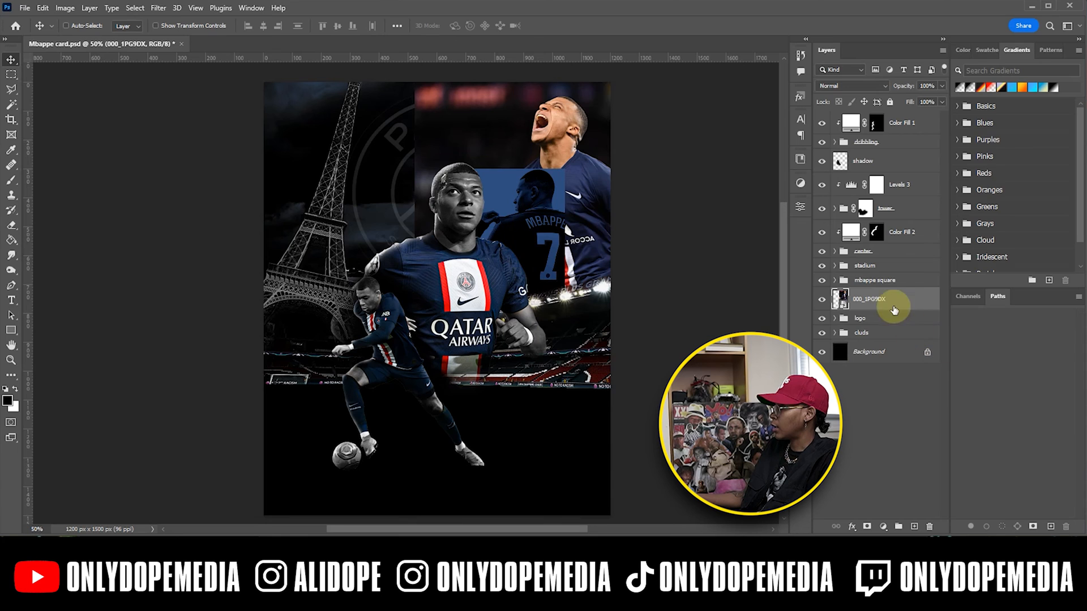
Apply a Black & White image adjustment to the 000_1PG9DX photo as a smart filter and collapse its filter list.
click(883, 526)
click(851, 472)
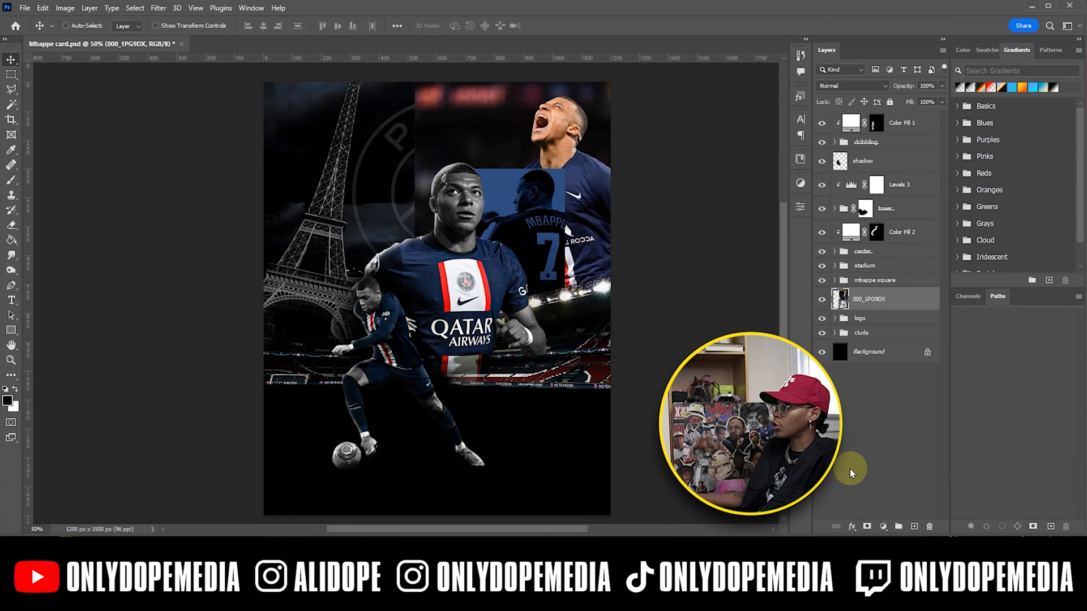
click(63, 9)
mouse_move(85, 38)
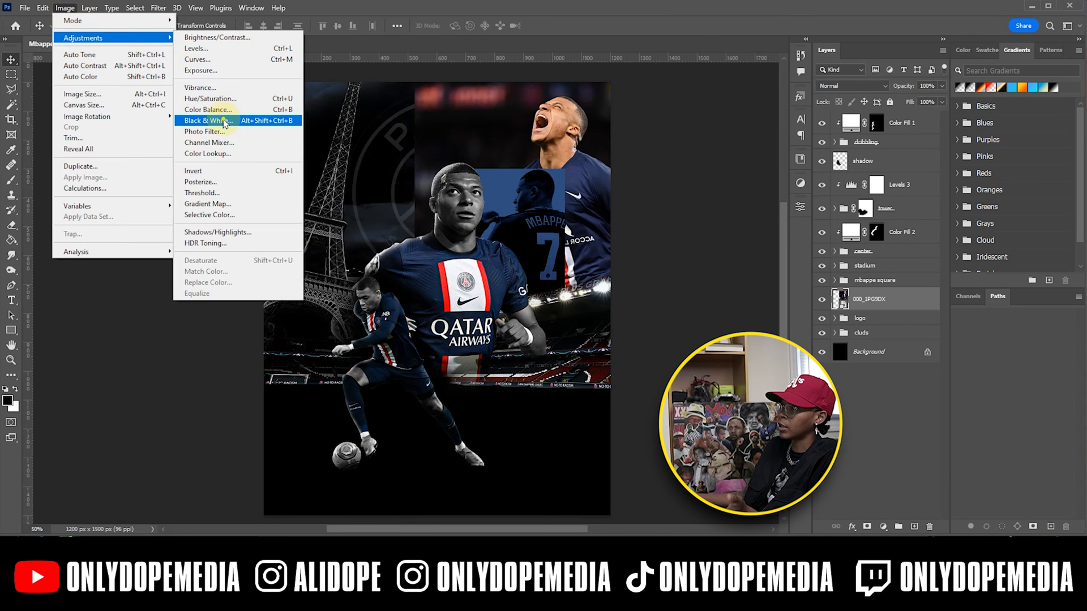
click(225, 122)
click(634, 115)
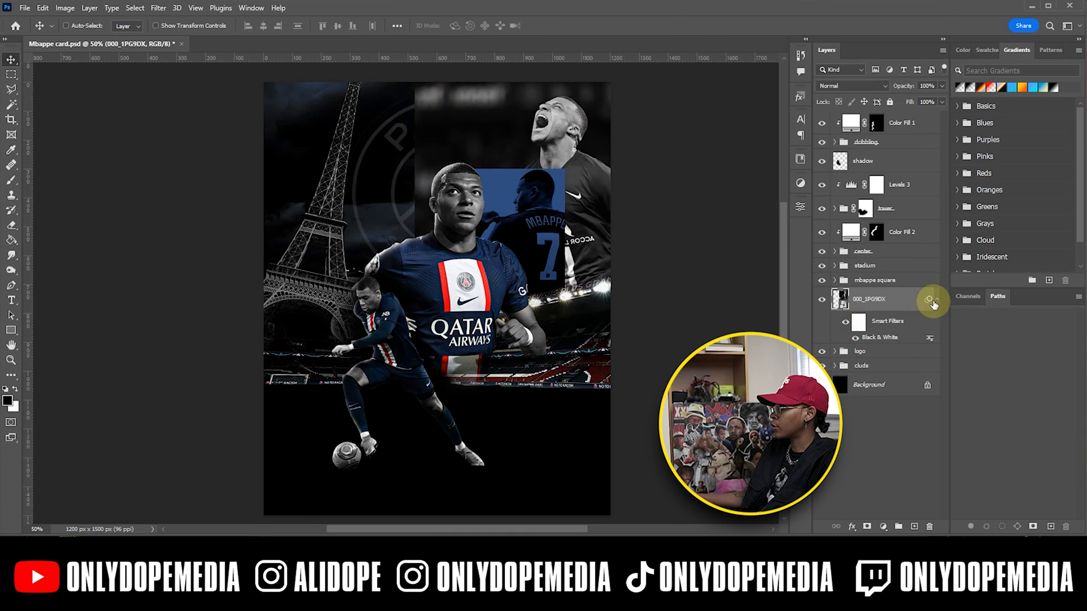
click(939, 297)
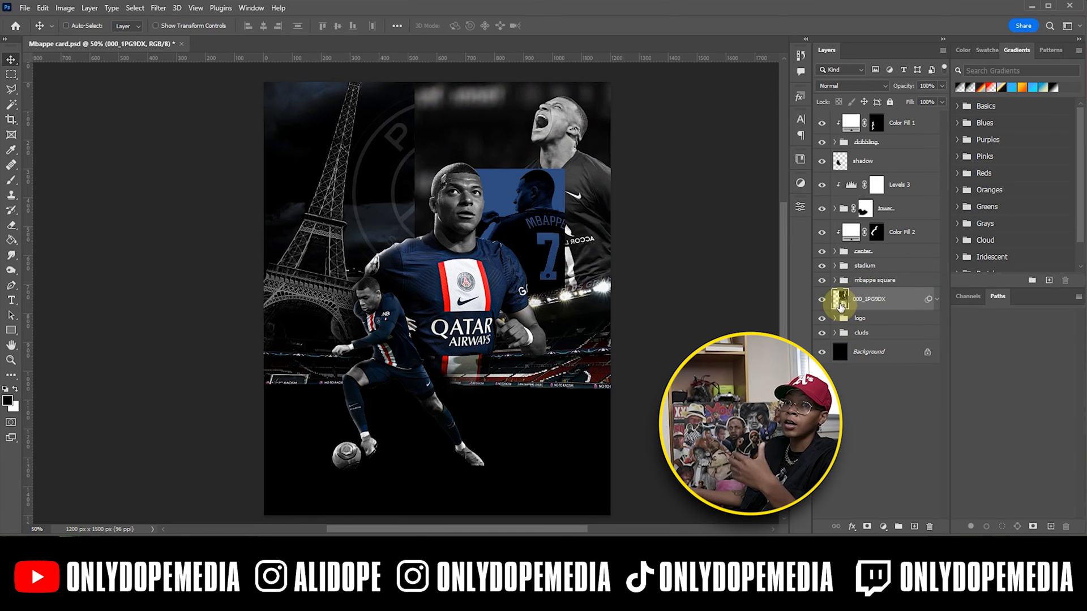
Lower the shouting player photo's opacity to 33% in Normal mode and mask out its hard background edge.
click(844, 86)
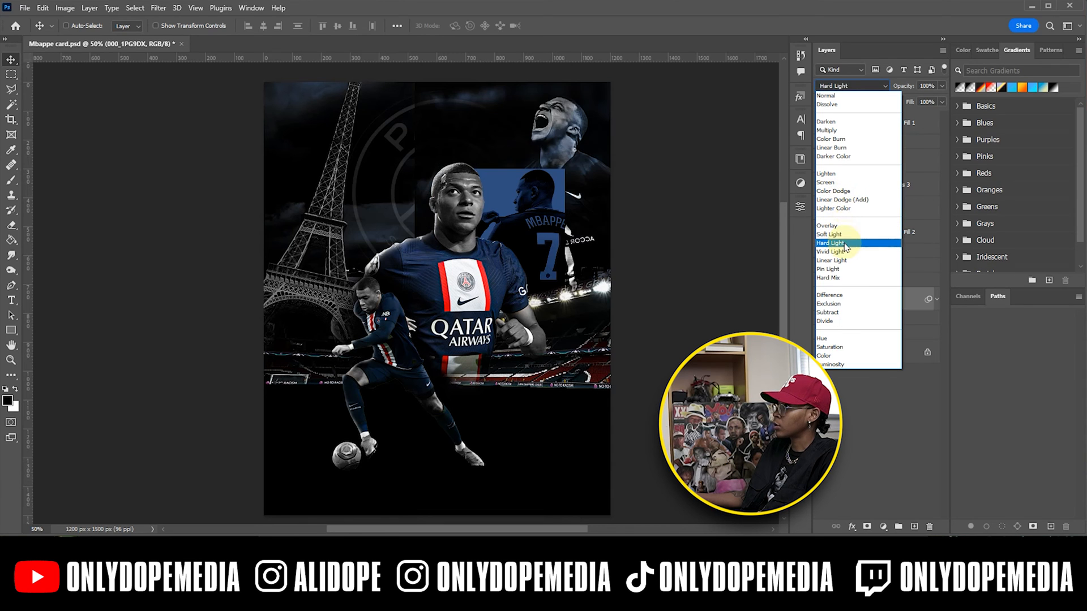
click(882, 95)
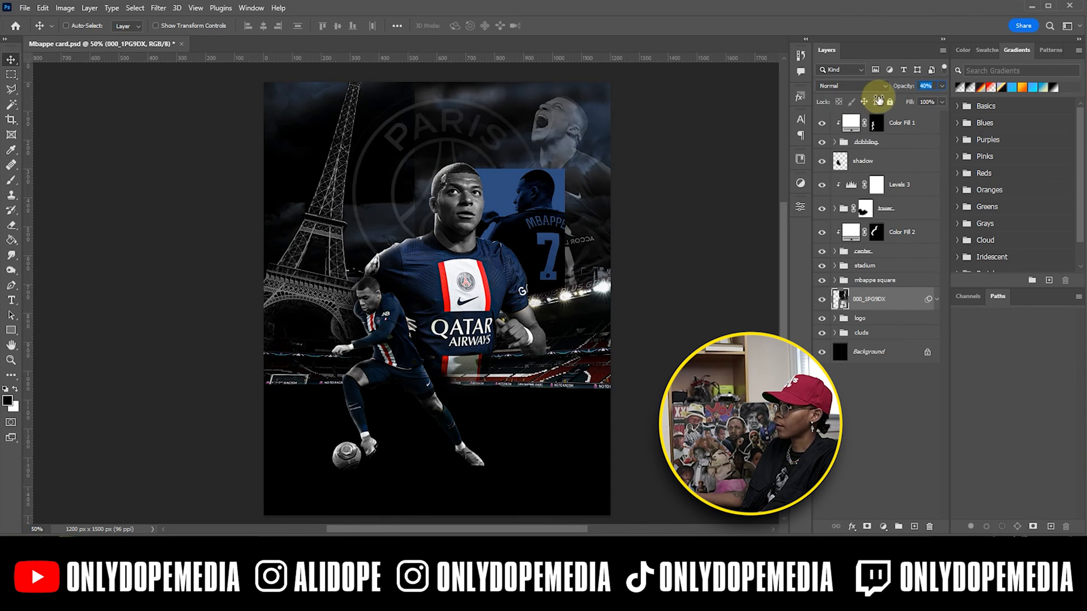
click(867, 526)
key(b)
mouse_move(474, 86)
mouse_down()
mouse_move(526, 351)
mouse_move(390, 169)
mouse_move(414, 194)
mouse_move(349, 181)
mouse_up()
key(v)
Flip the faded shouting player photo horizontally again and place it in the card's upper-left corner behind the Eiffel Tower.
click(839, 296)
click(42, 8)
mouse_move(98, 272)
click(211, 478)
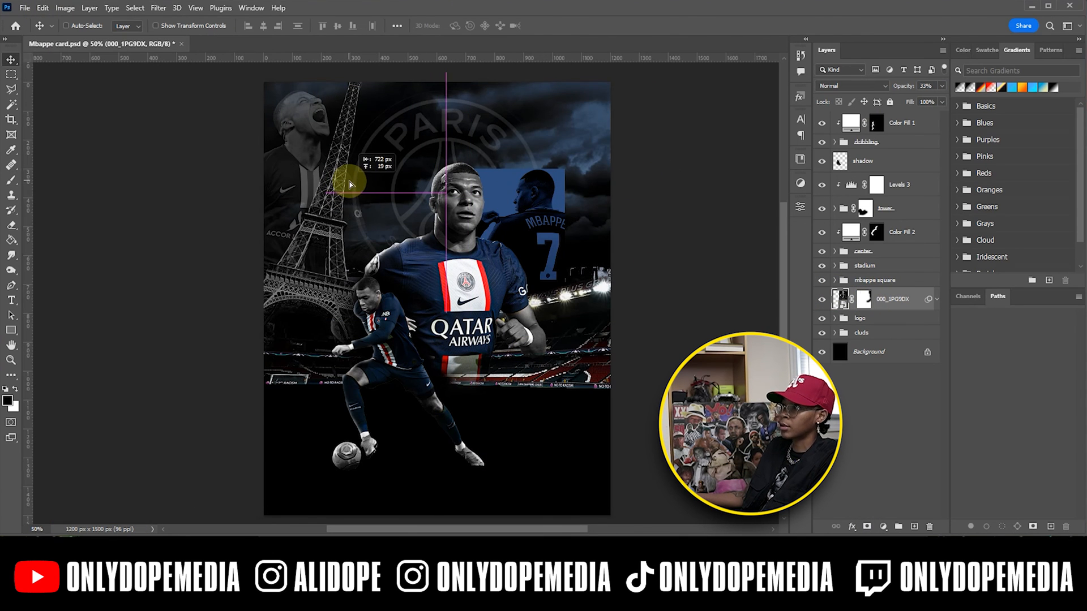
Save the card, lower the dirt-road landscape below the stadium and scale it proportionally to 50.87%.
key(ctrl+s)
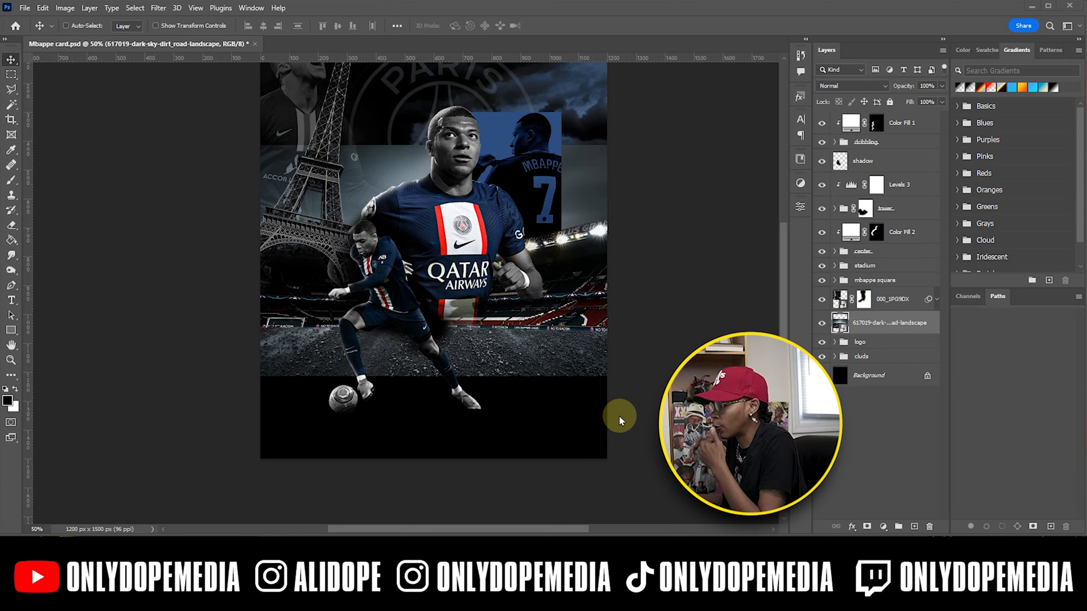
click(902, 323)
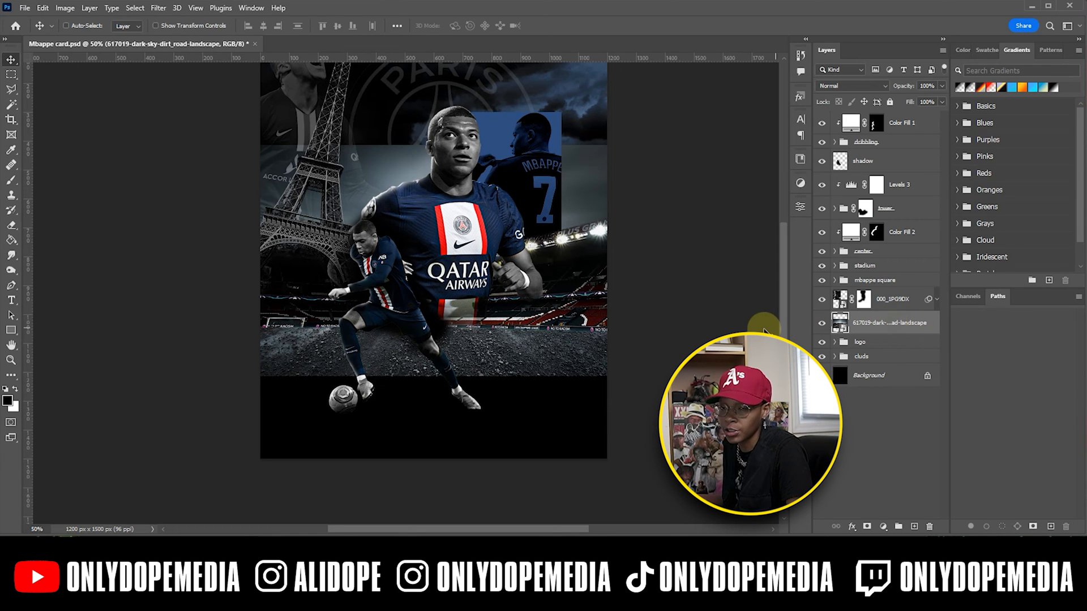
drag(538, 272, 535, 346)
key(ctrl+t)
drag(263, 337, 202, 338)
drag(609, 337, 709, 335)
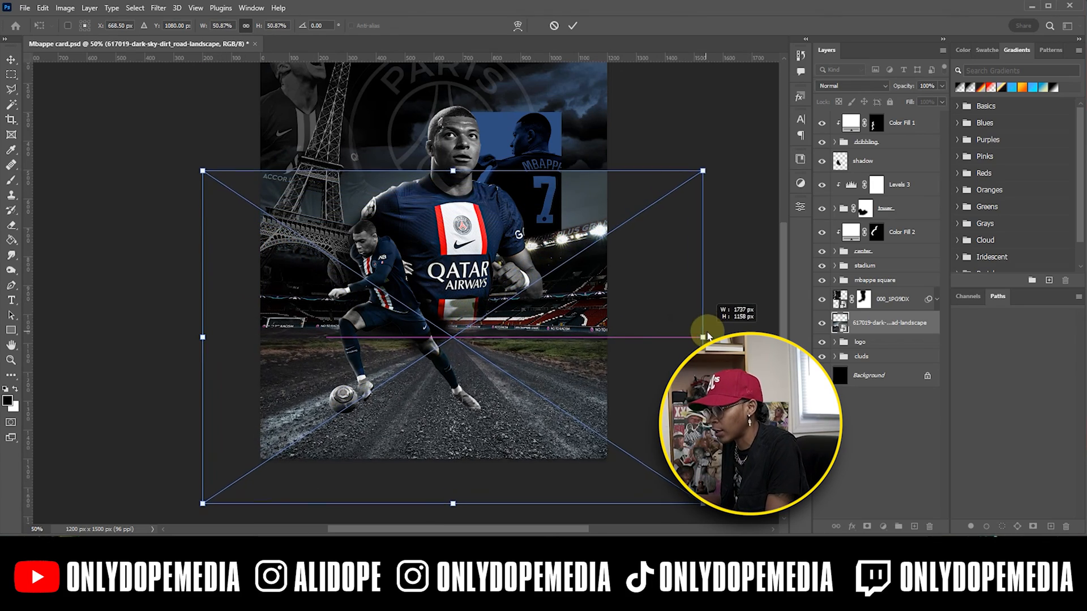
Reposition the landscape so only its gravel road shows below the stadium, scaling it to about 54%.
drag(487, 391, 486, 447)
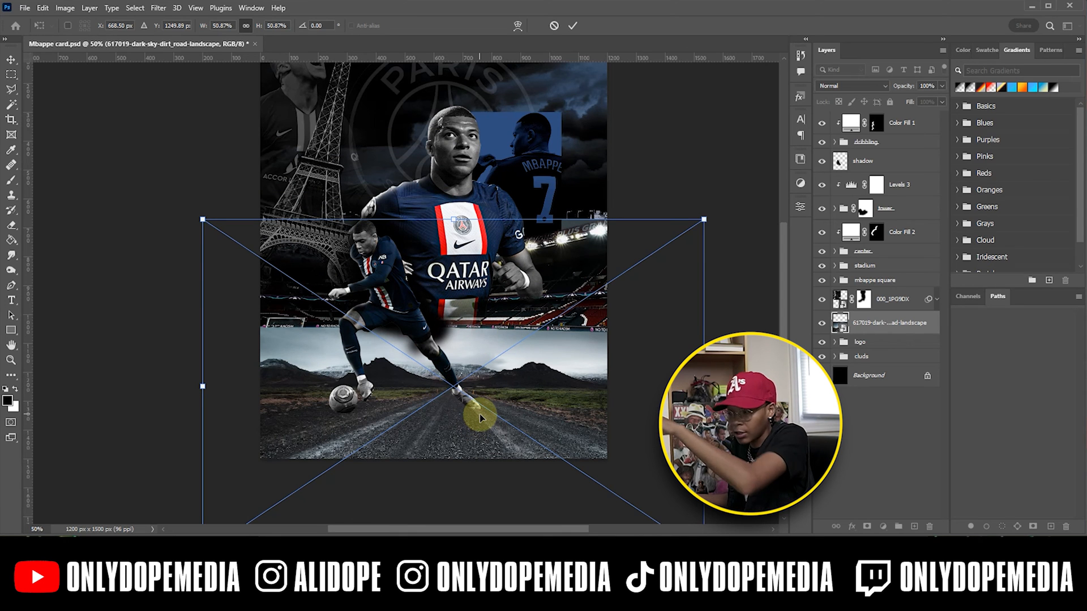
drag(491, 419, 473, 381)
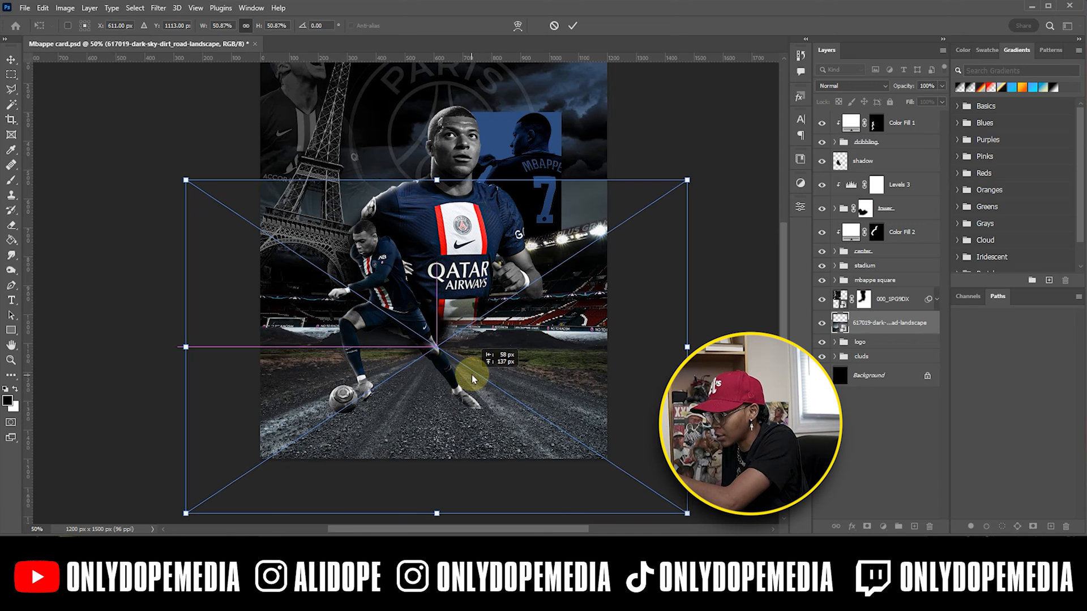
drag(473, 381, 473, 354)
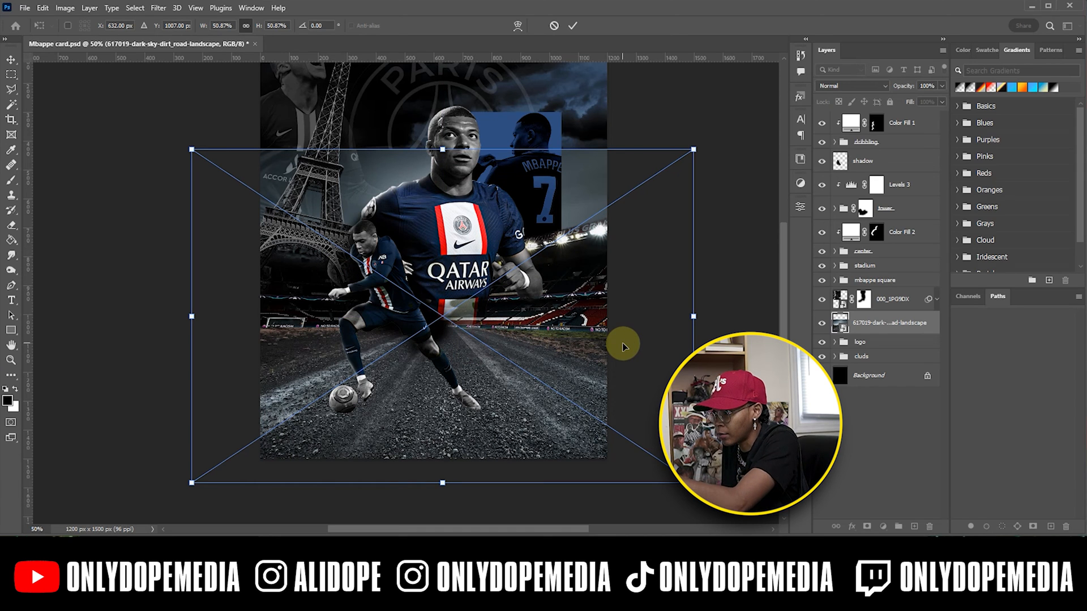
drag(691, 319, 720, 308)
mouse_move(617, 366)
mouse_down()
mouse_move(635, 346)
mouse_move(636, 358)
mouse_up()
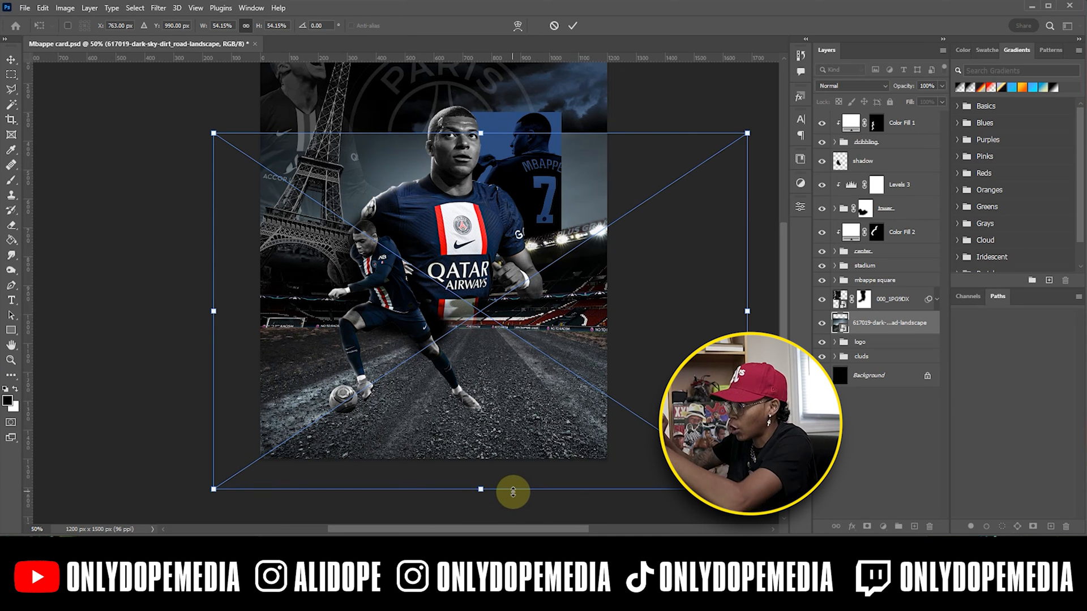
drag(532, 375, 514, 371)
key(Return)
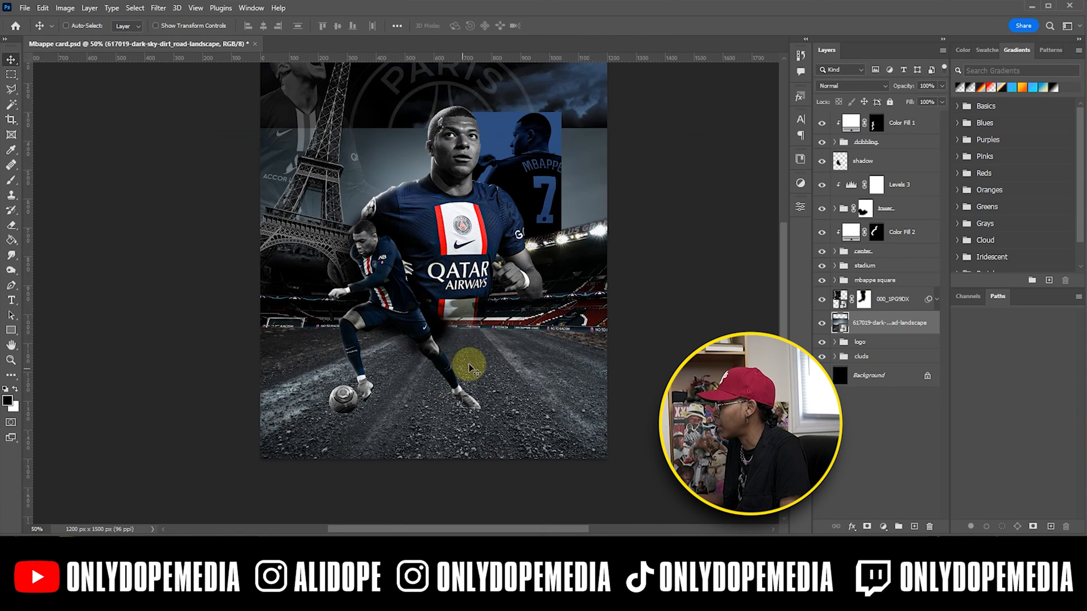
Rename the dirt-road landscape layer as ground.
scroll(470, 361, up, 1)
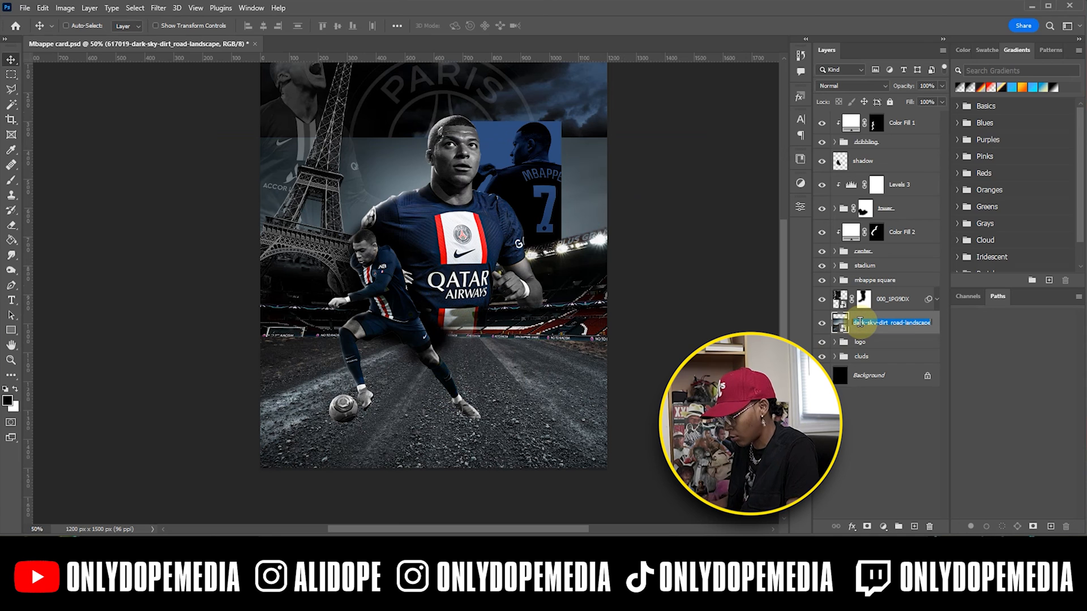
text(ground)
click(861, 325)
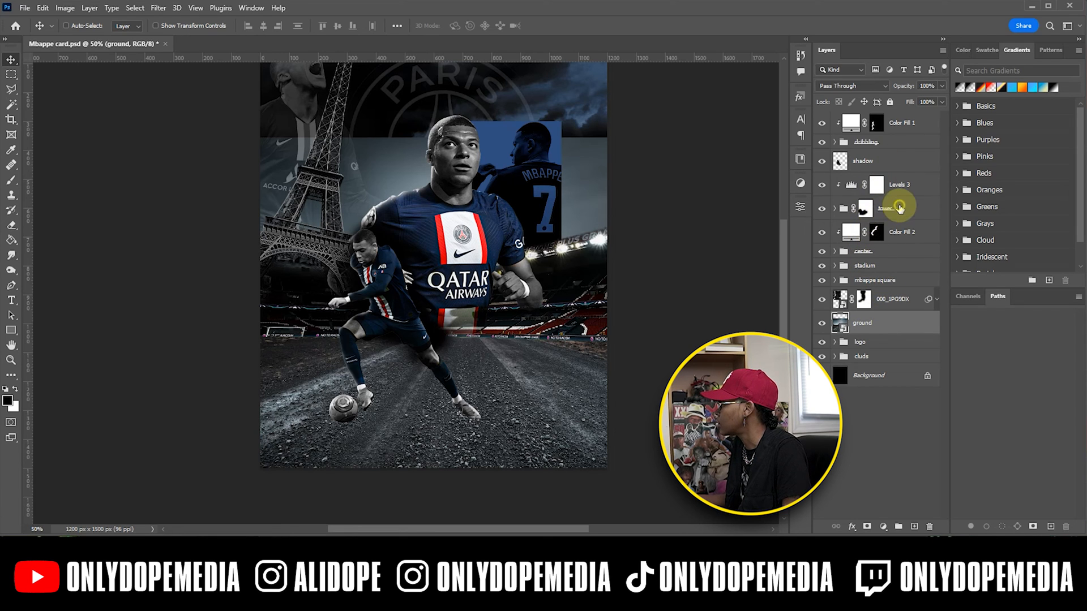
Move the tower group together with its Levels 3 adjustment down and slightly right so the Eiffel Tower's base reaches the ground.
click(908, 208)
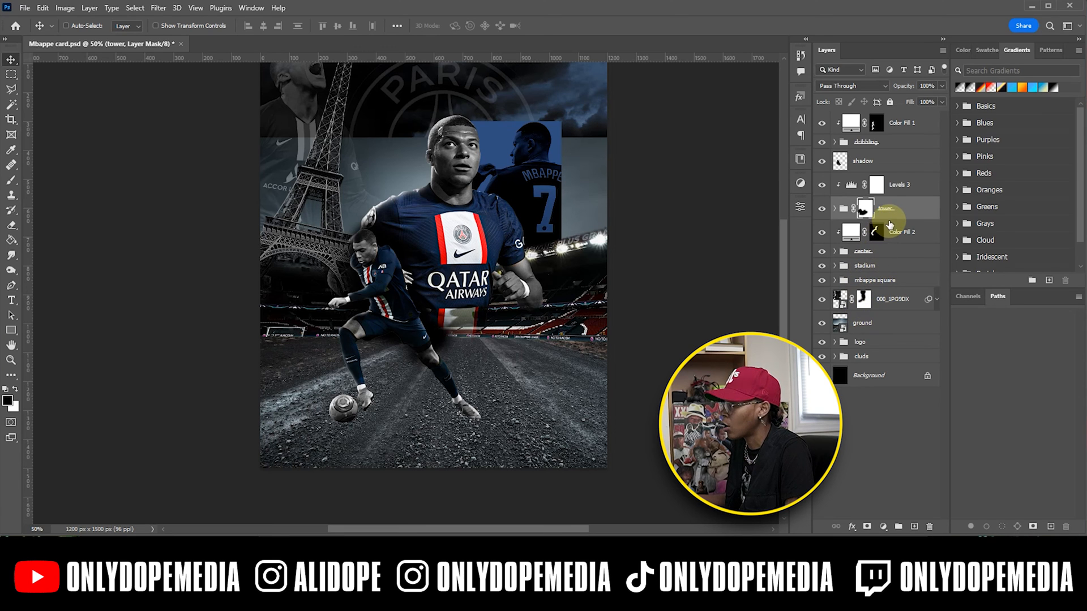
ctrl+click(900, 194)
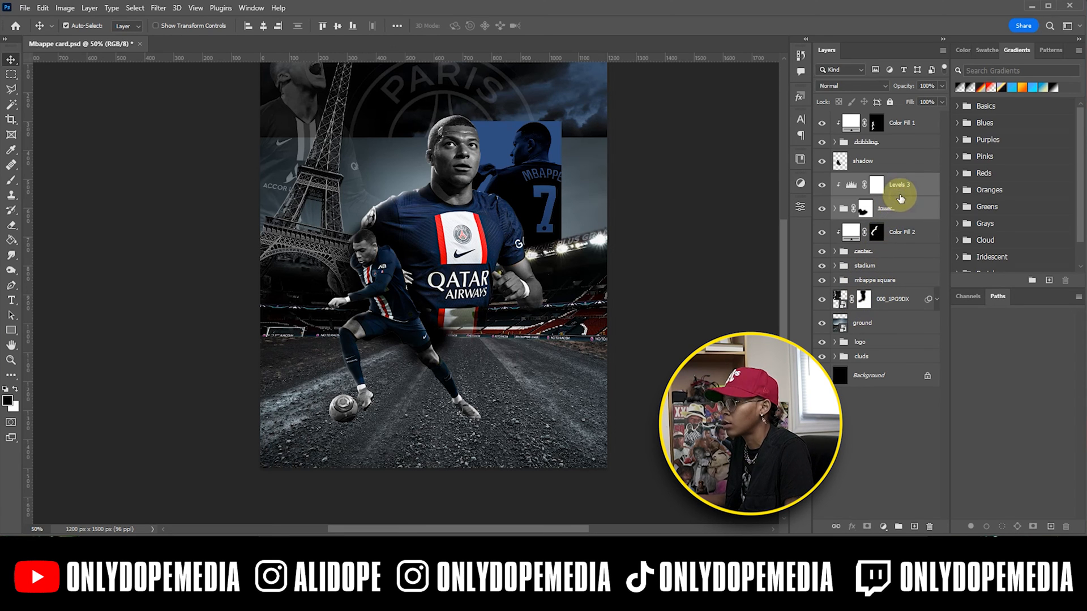
drag(320, 277, 341, 316)
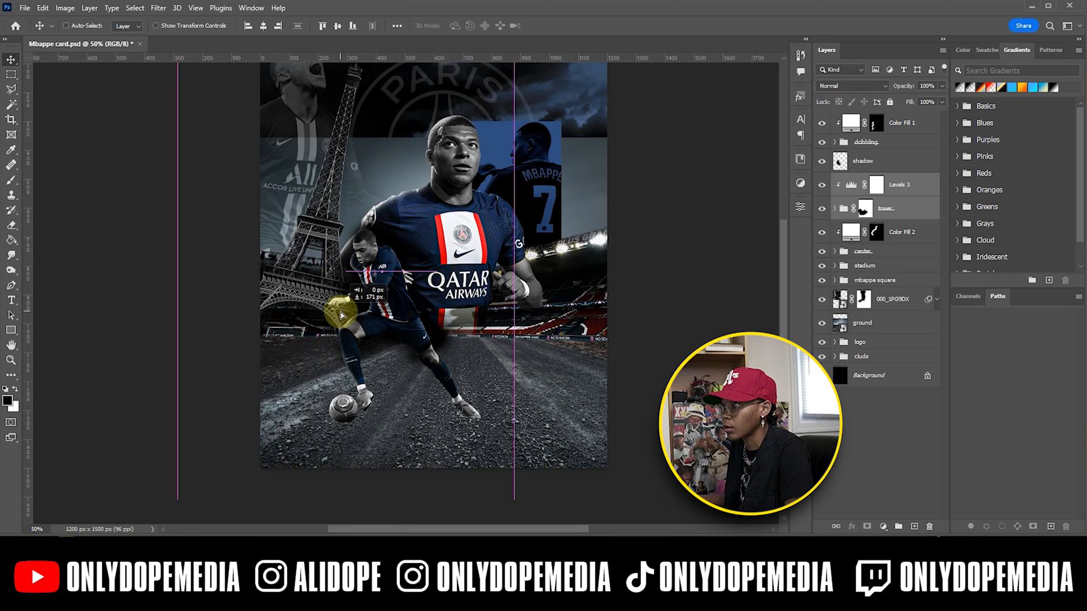
drag(342, 316, 340, 323)
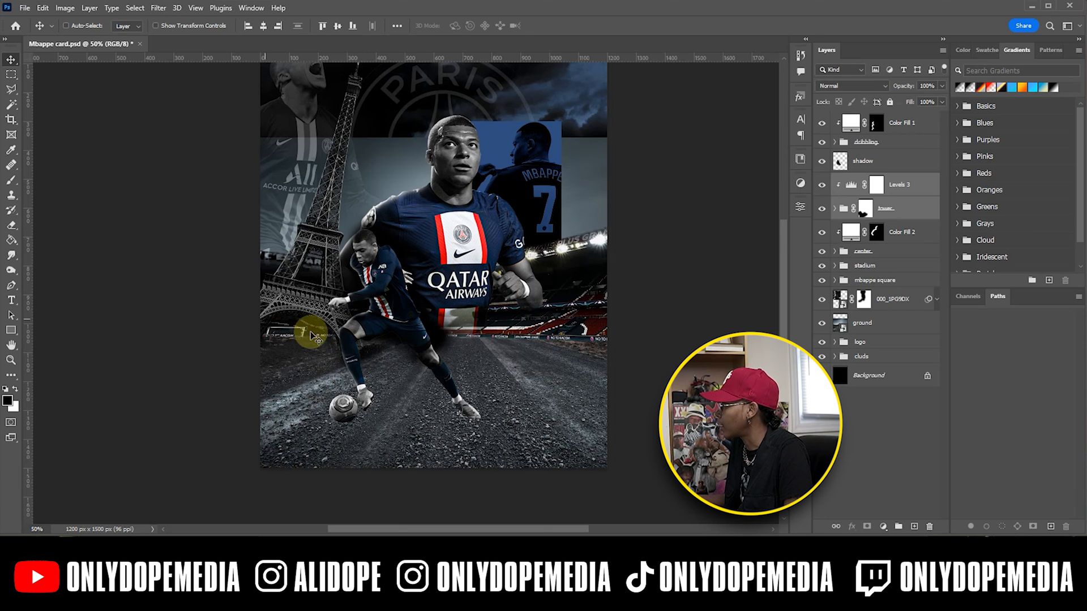
Touch up the tower group's mask around the tower's base with a soft 80 px brush and save the file.
click(869, 210)
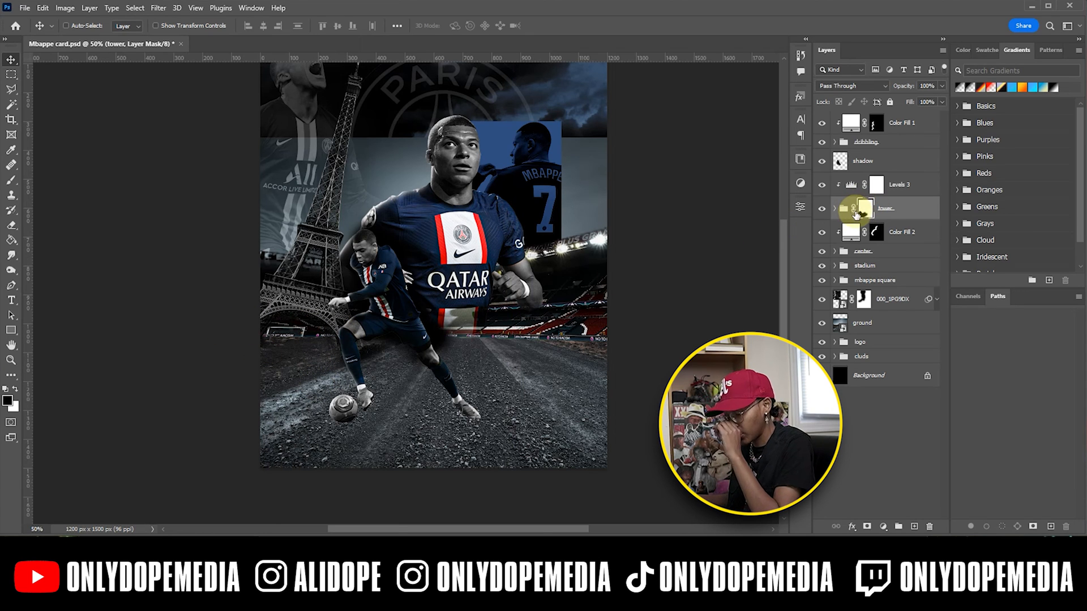
key(b)
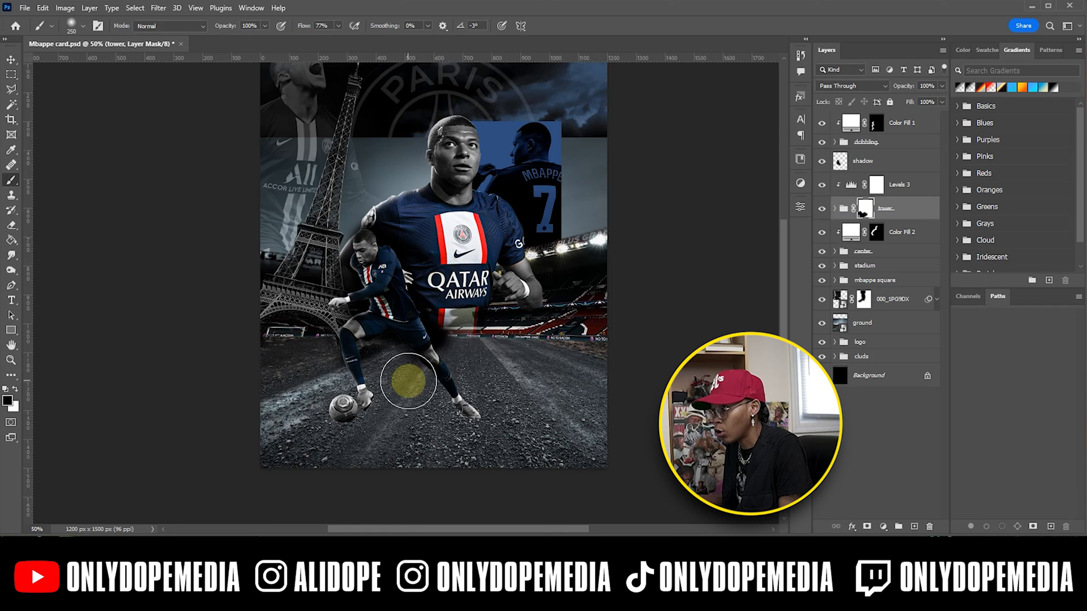
key(bracketleft)
key(bracketleft)
key(bracketleft)
key(bracketleft)
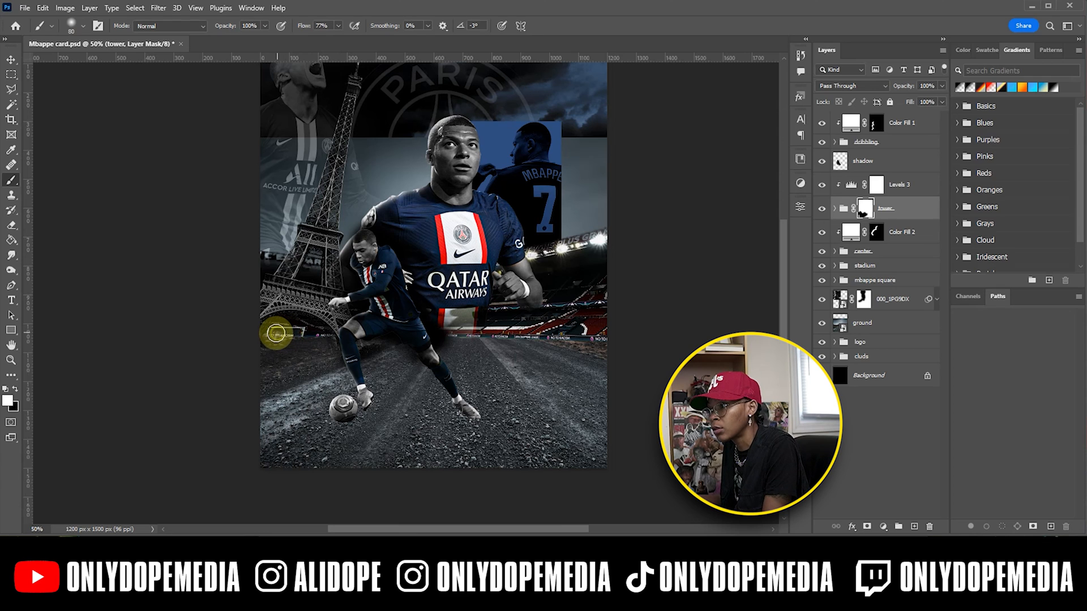
mouse_move(273, 333)
mouse_down()
mouse_move(317, 332)
mouse_move(342, 370)
mouse_move(315, 359)
mouse_move(329, 333)
mouse_move(378, 358)
mouse_move(261, 351)
mouse_move(305, 326)
mouse_move(360, 345)
mouse_move(288, 354)
mouse_up()
key(x)
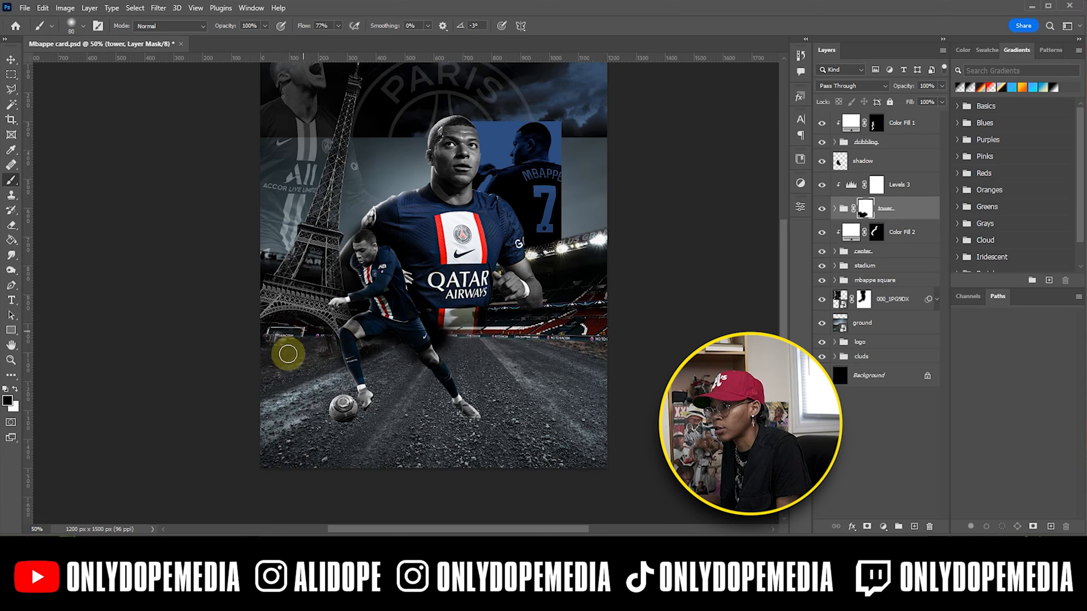
key(ctrl+s)
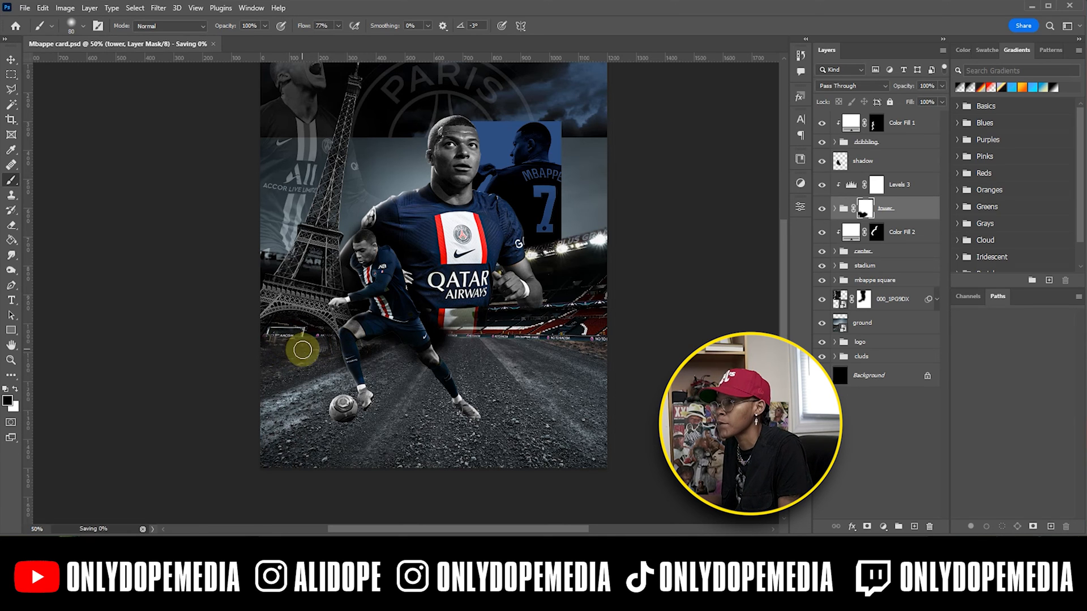
Add a mask to the ground layer and brush out its sky with a soft 300 px brush at 100% flow, then save.
key(v)
scroll(300, 340, up, 1)
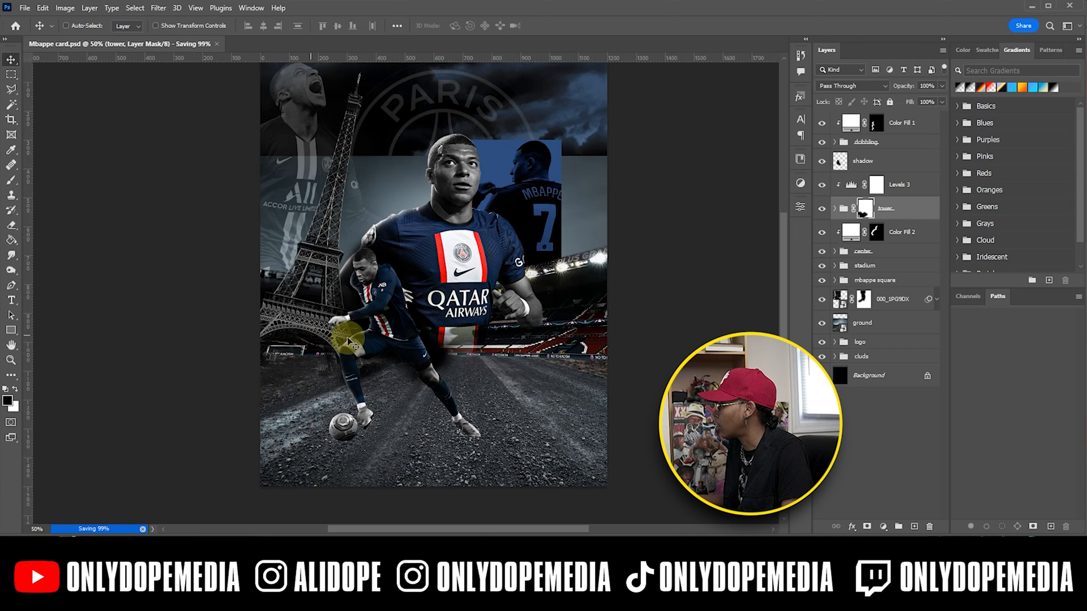
click(891, 323)
click(867, 526)
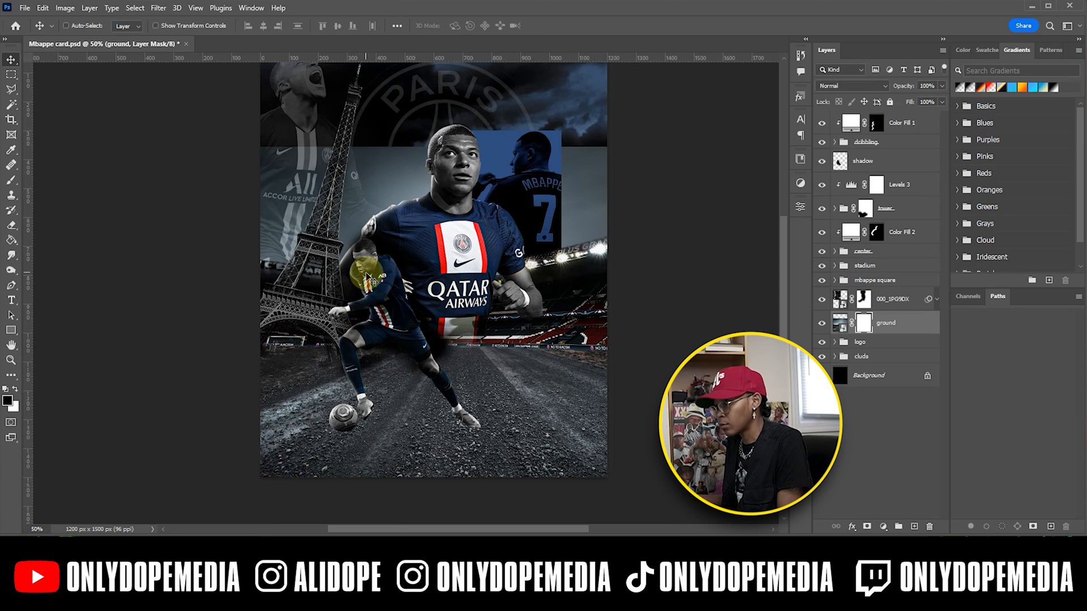
key(b)
key(bracketright)
key(bracketright)
key(bracketright)
key(bracketright)
key(bracketright)
key(bracketright)
key(bracketright)
drag(301, 24, 456, 16)
drag(586, 149, 602, 238)
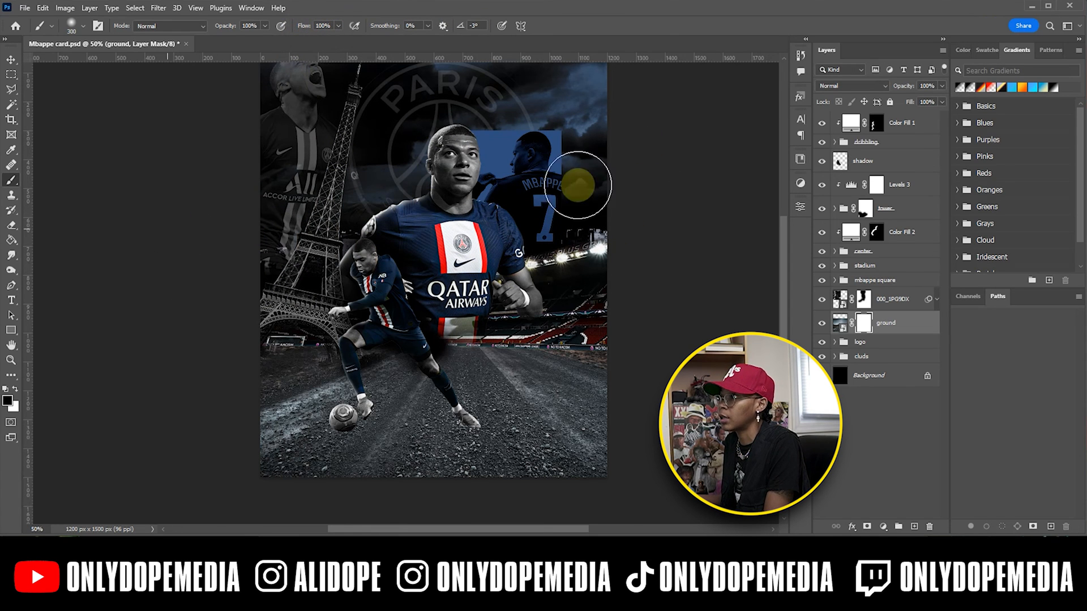
drag(575, 287, 263, 297)
key(ctrl+s)
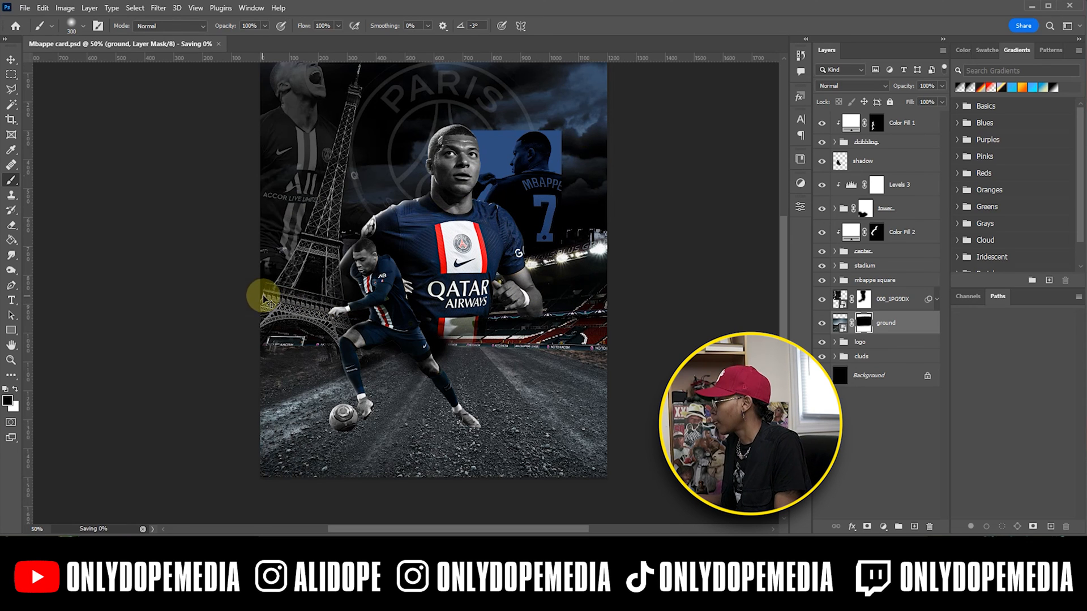
Add a Levels adjustment that deepens the shadows, clip it to the ground layer only, and save the file.
key(v)
click(871, 526)
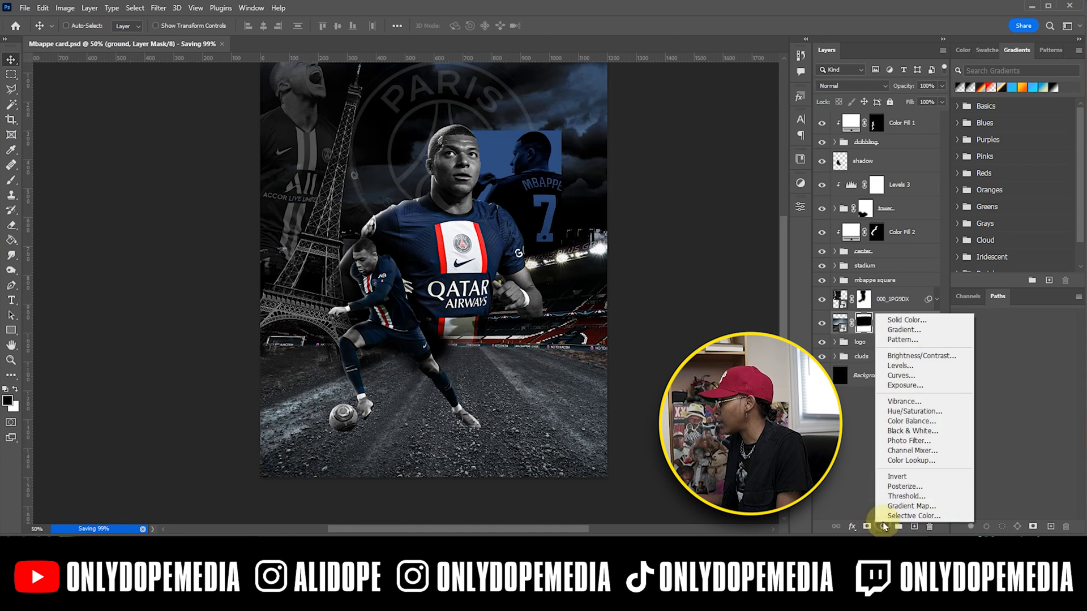
click(897, 365)
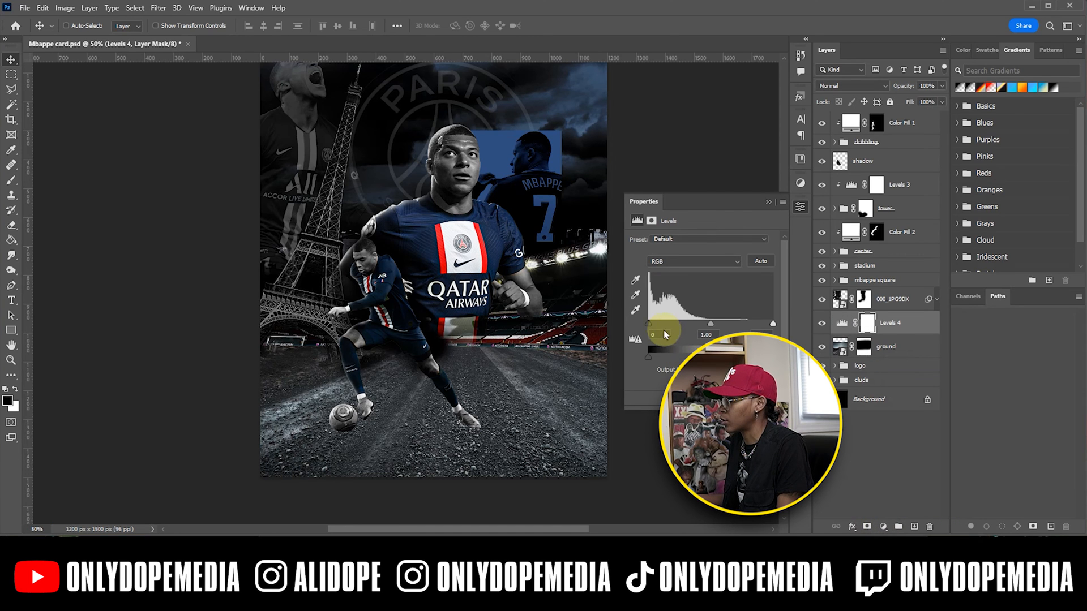
drag(652, 324, 660, 324)
mouse_move(673, 321)
mouse_down()
mouse_move(732, 321)
mouse_move(665, 327)
mouse_up()
click(768, 202)
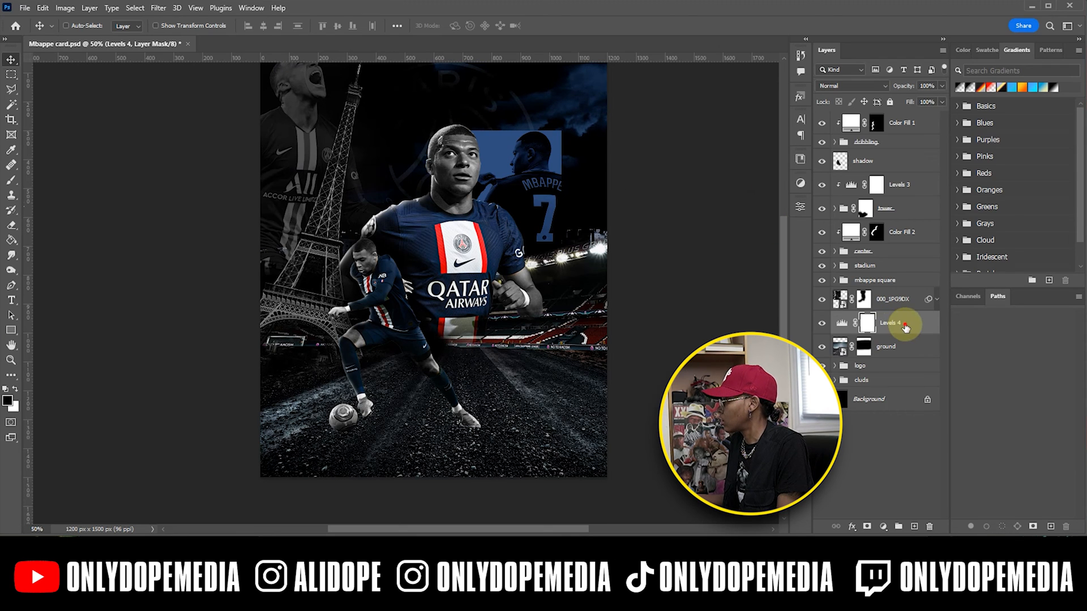
right_click(904, 324)
click(931, 358)
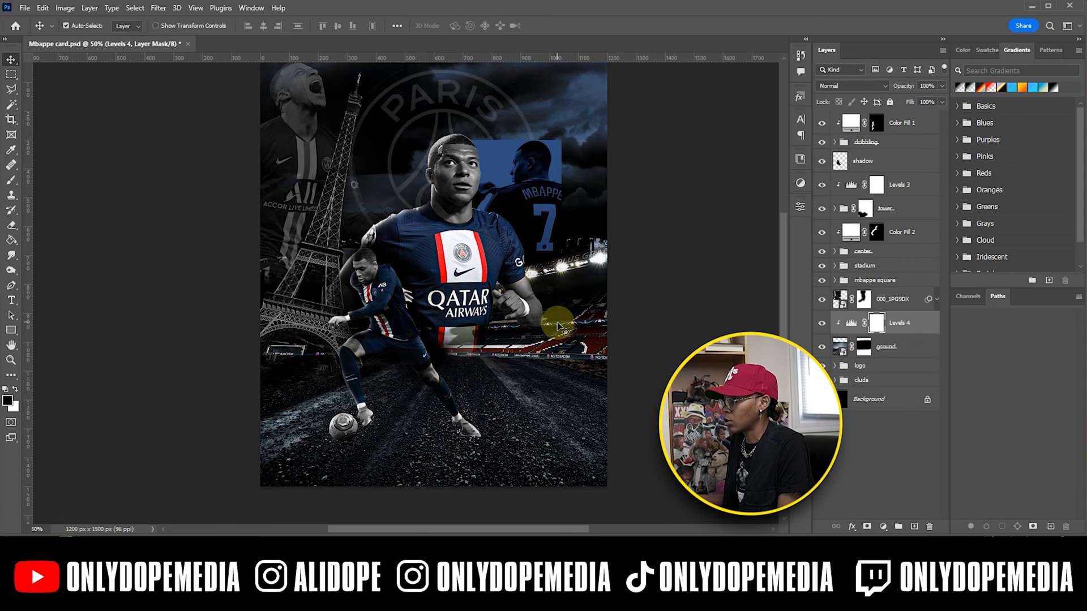
key(ctrl+s)
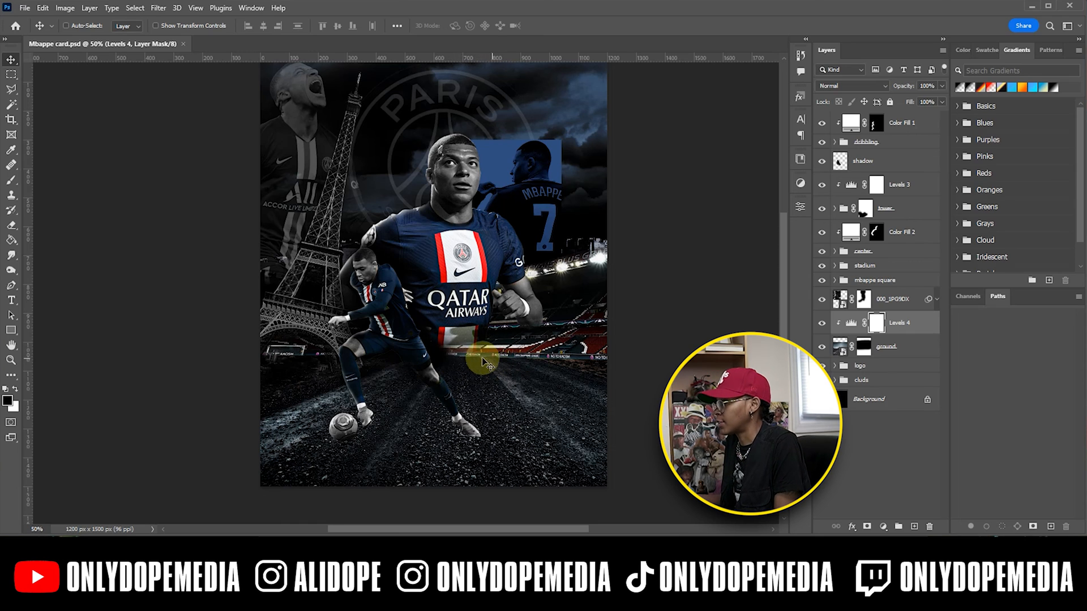
Mask the stadium group's lower edge into the ground with a textured 70 px brush at 79% flow, and save.
click(876, 266)
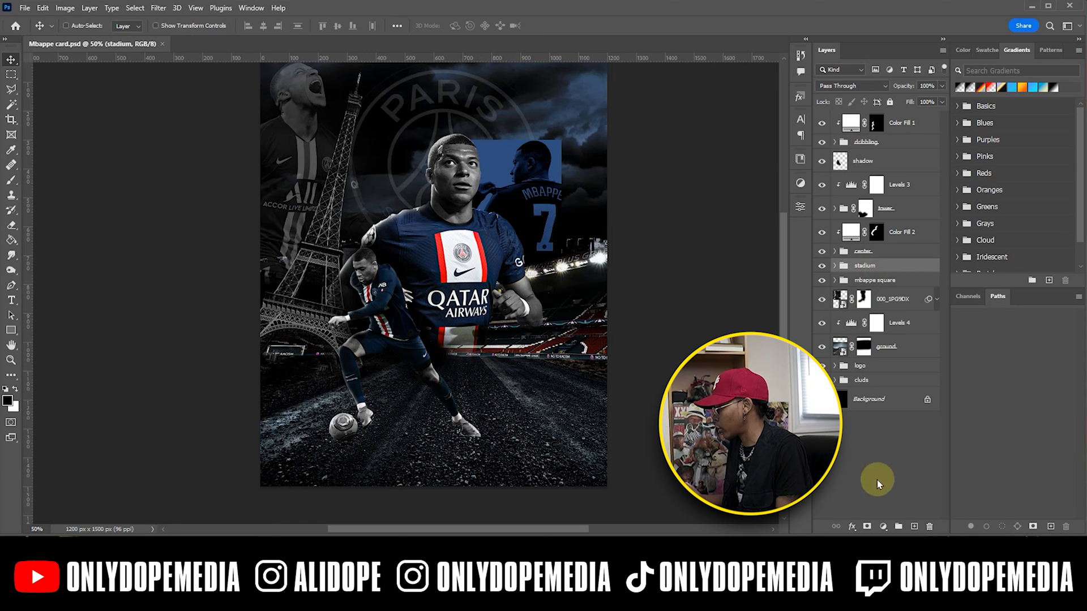
click(866, 527)
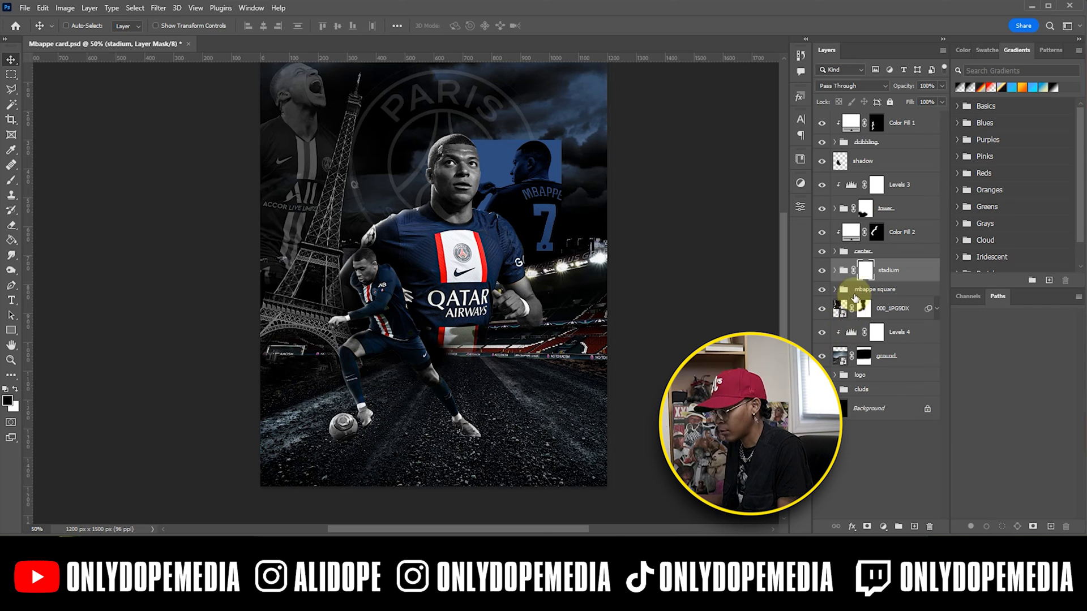
key(b)
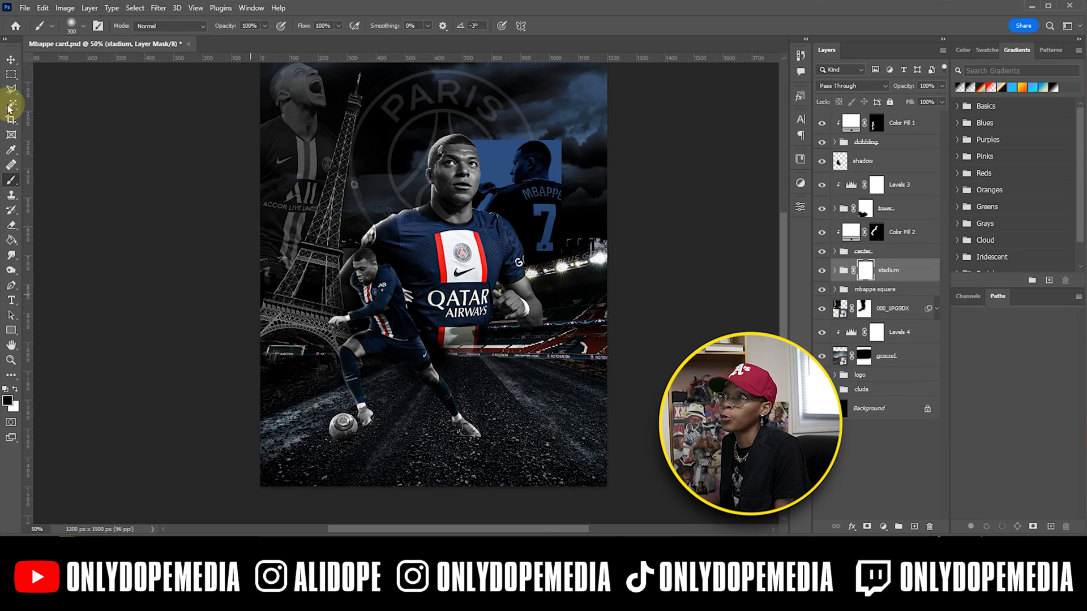
click(67, 26)
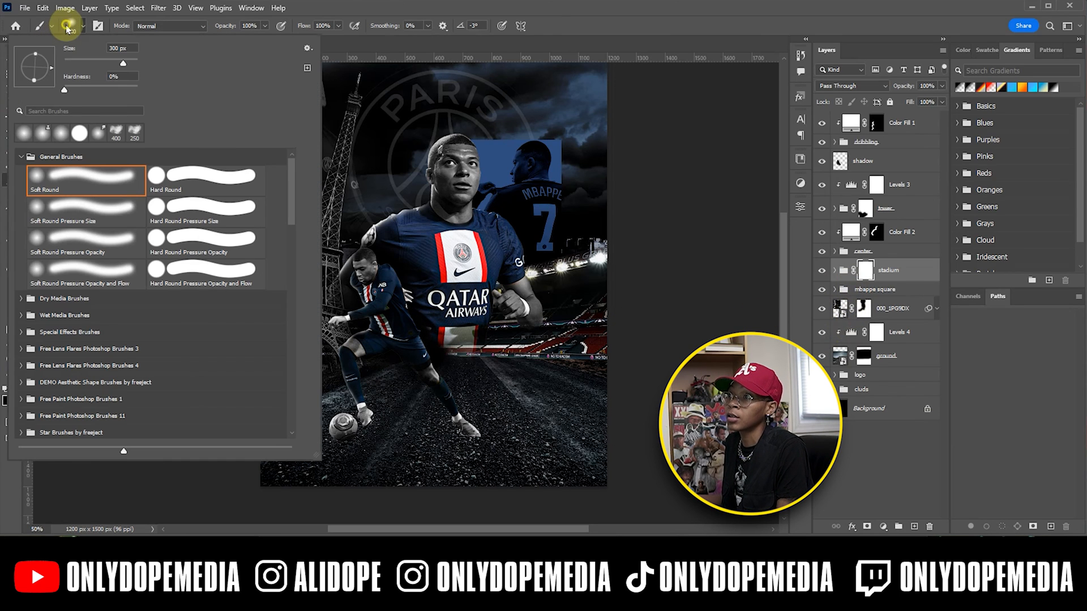
click(117, 133)
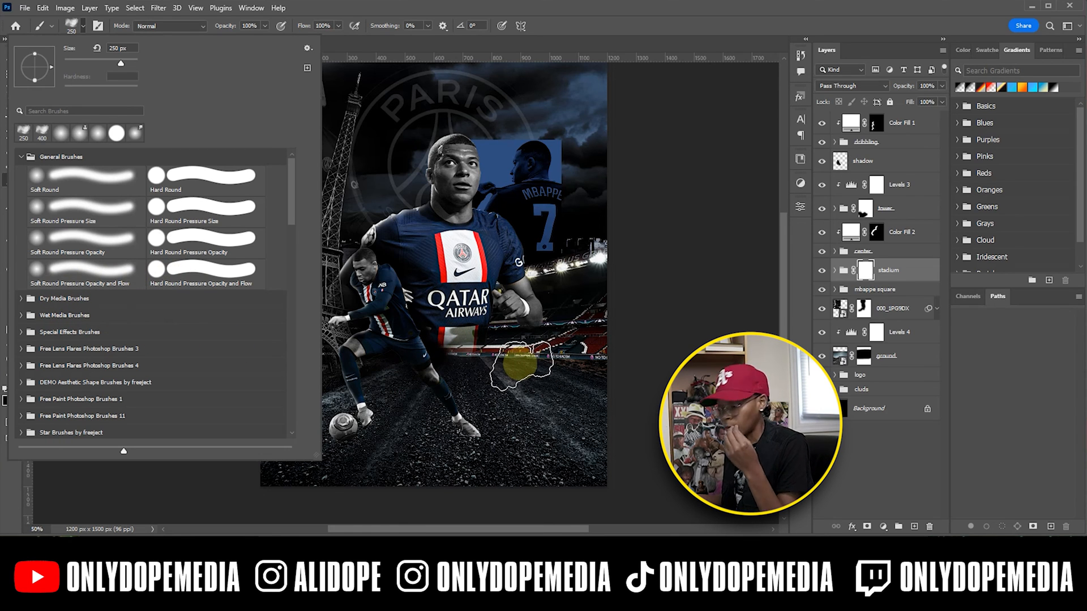
key(Return)
key([)
key([)
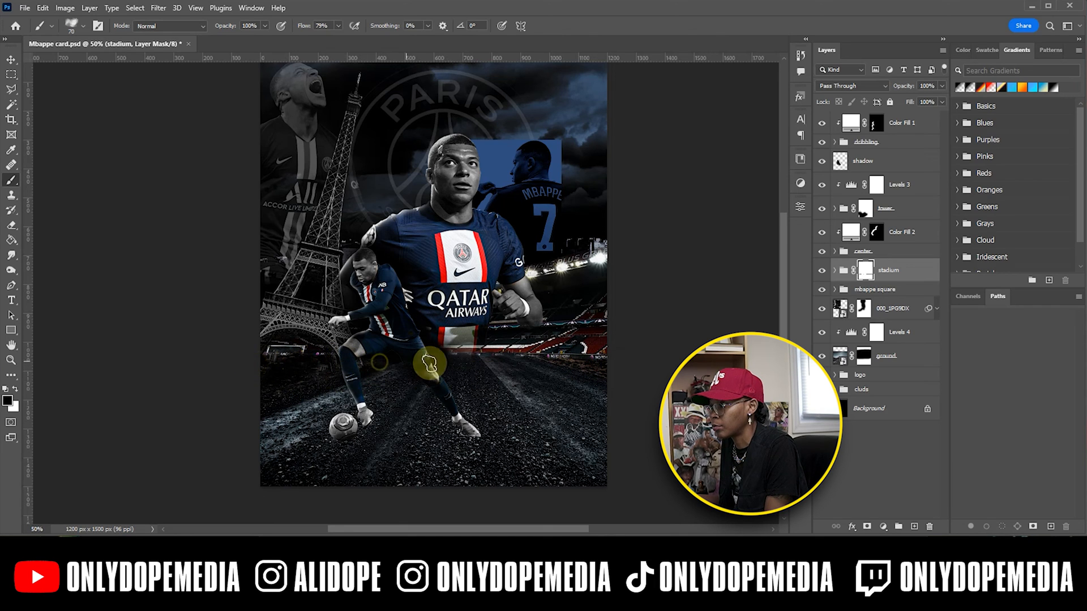
key(ctrl+s)
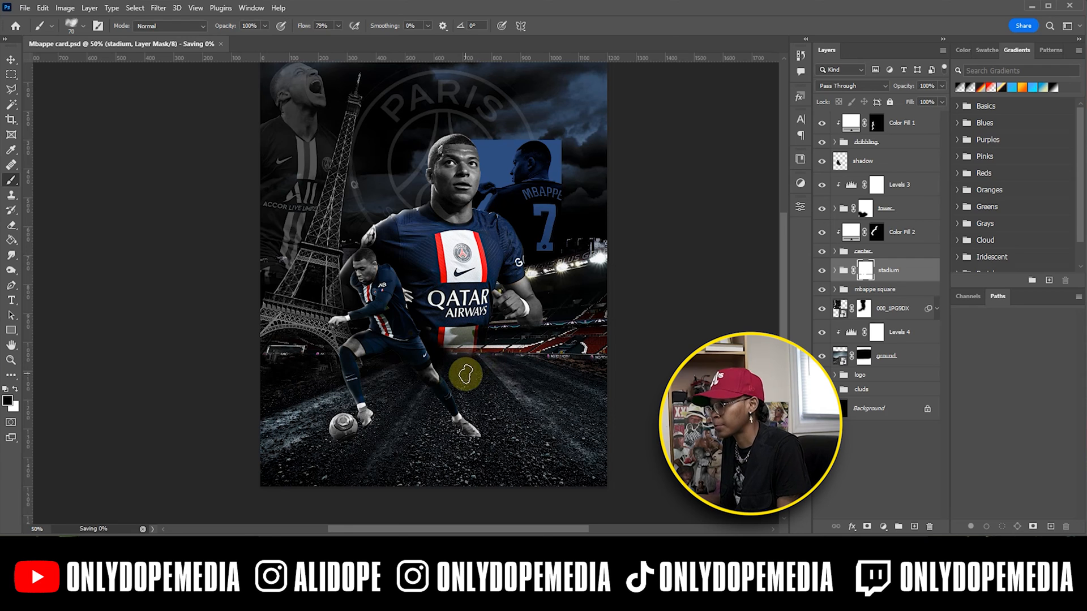
Add a new empty layer clipped to the ground layer and place it above the ground's Levels adjustment.
key(v)
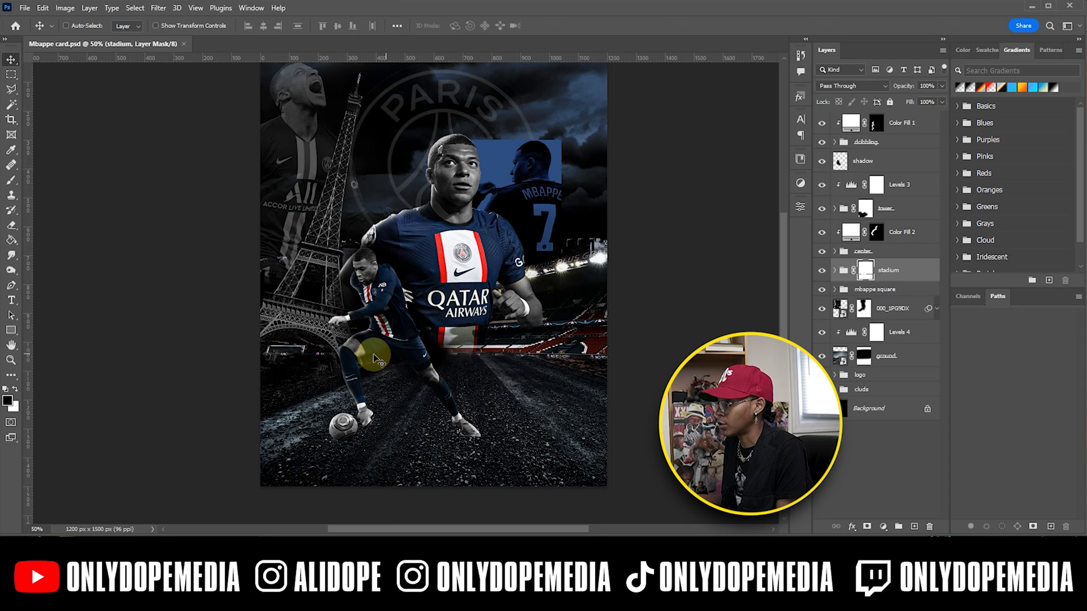
click(905, 357)
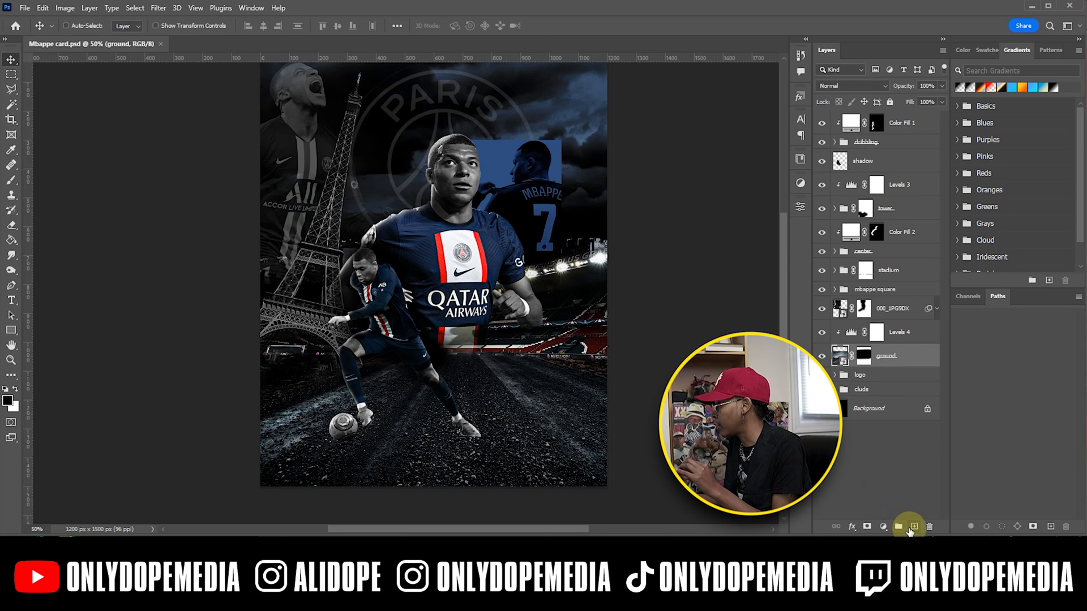
click(913, 527)
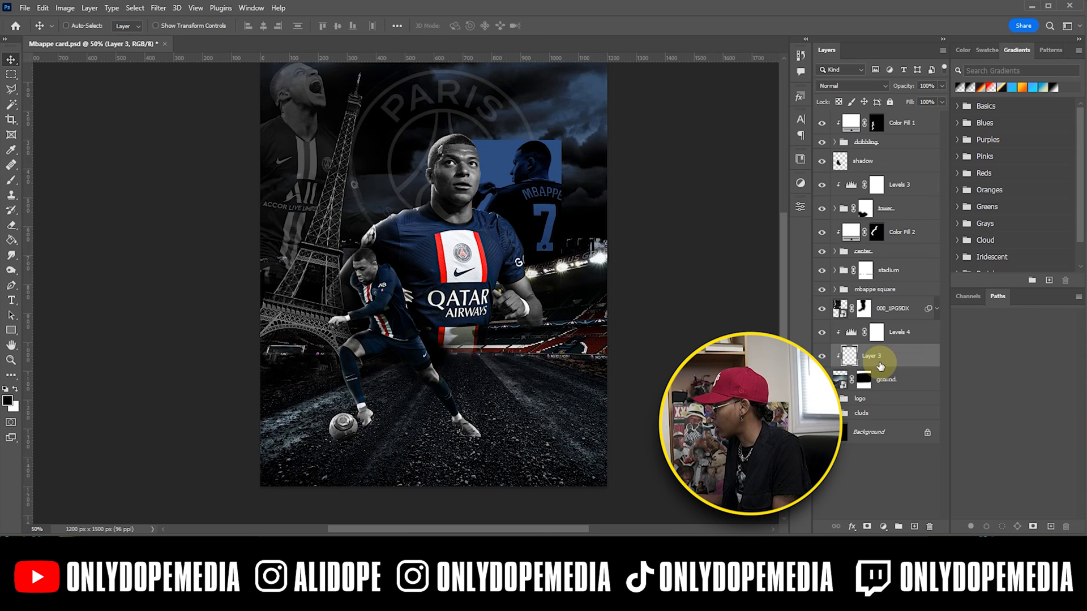
drag(878, 363, 873, 324)
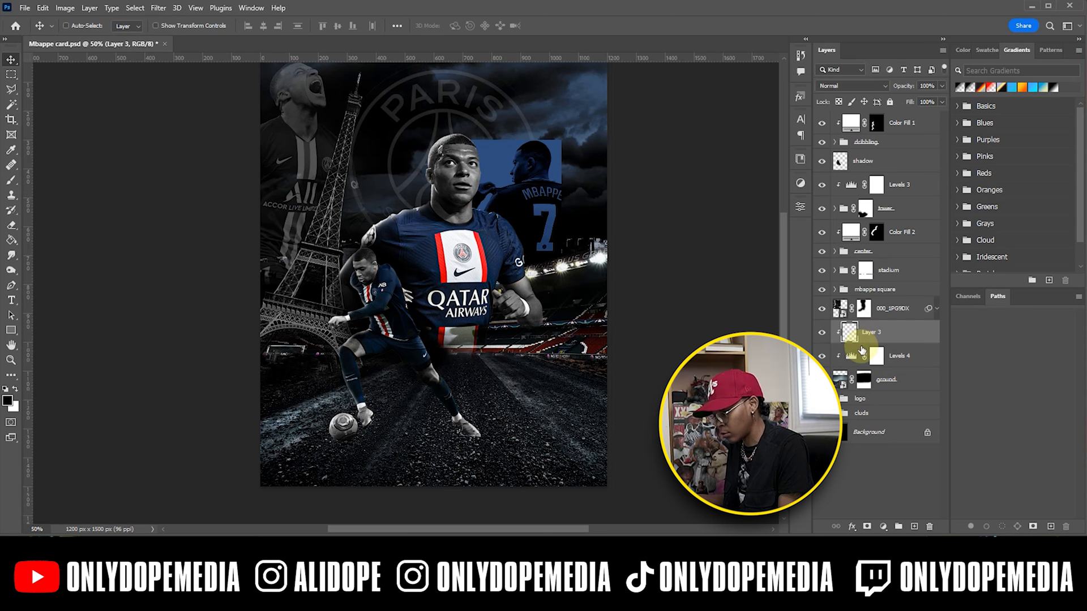
Darken the ground's right side on the new layer by painting black with a soft 500 px brush at 94% flow.
key(b)
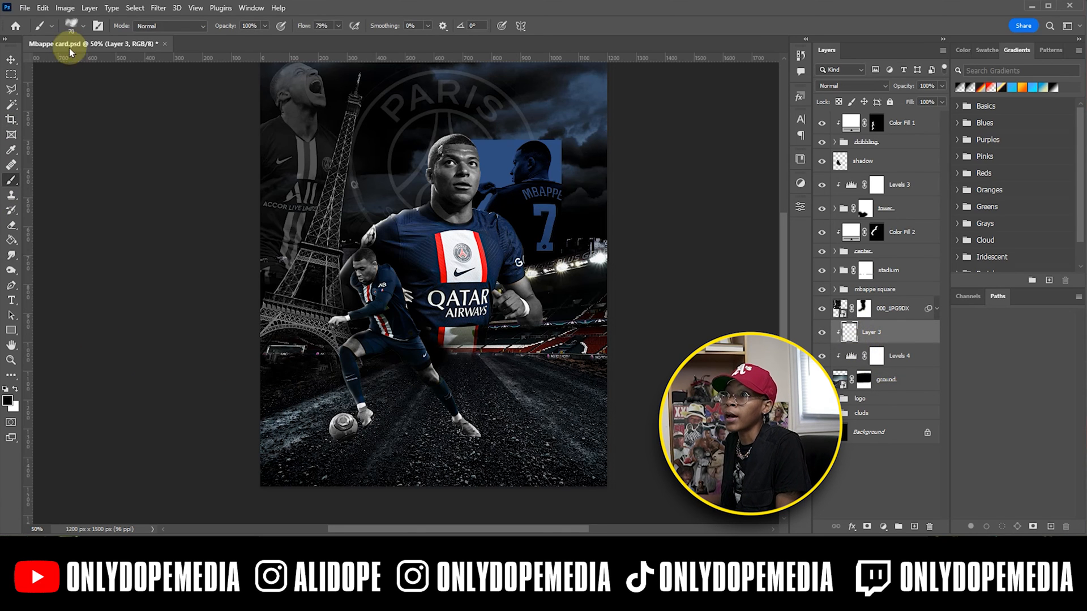
click(71, 26)
double_click(65, 182)
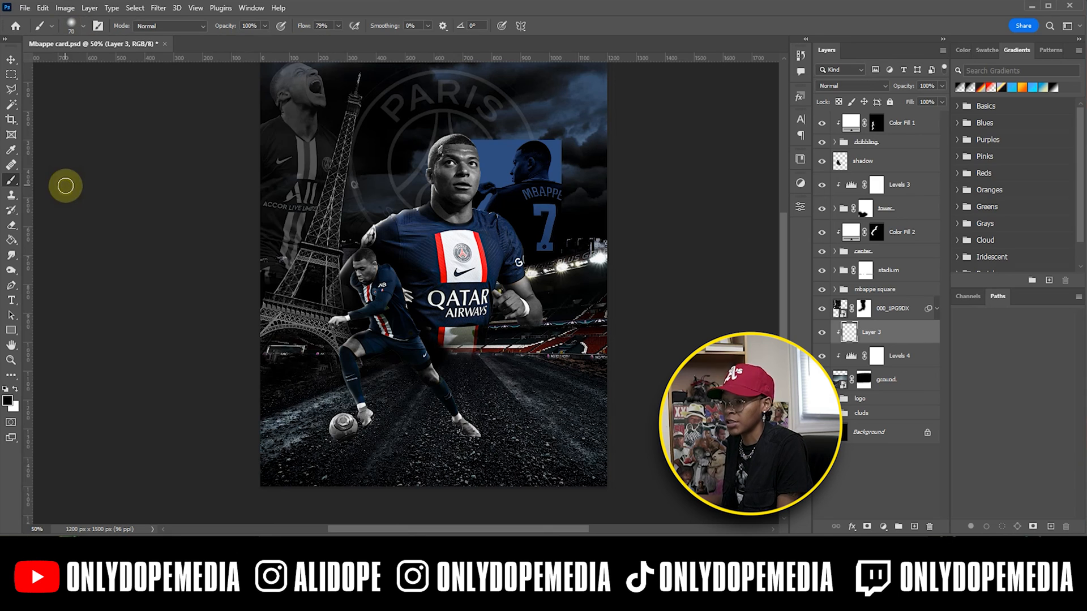
key(bracketright)
key(bracketright)
key(bracketright)
key(bracketright)
key(bracketright)
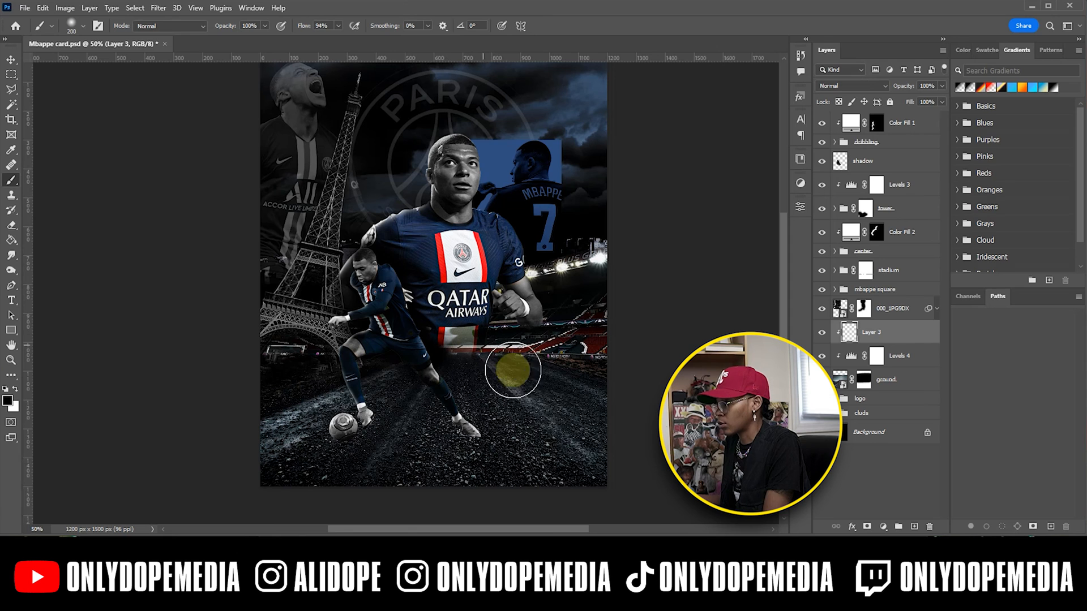
key(bracketright)
key(bracketright)
key(bracketright)
key(bracketright)
key(bracketright)
key(bracketright)
scroll(672, 445, down, 5)
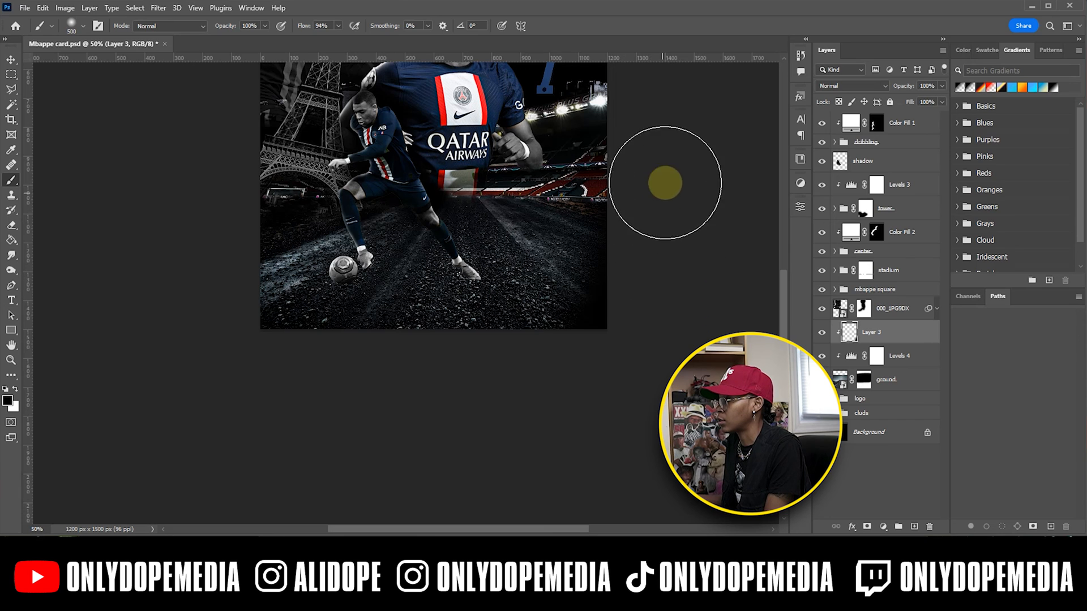
Fade the ground's lower and left edges to black with a soft 800 px brush and save the file.
key(bracketright)
key(bracketright)
key(bracketright)
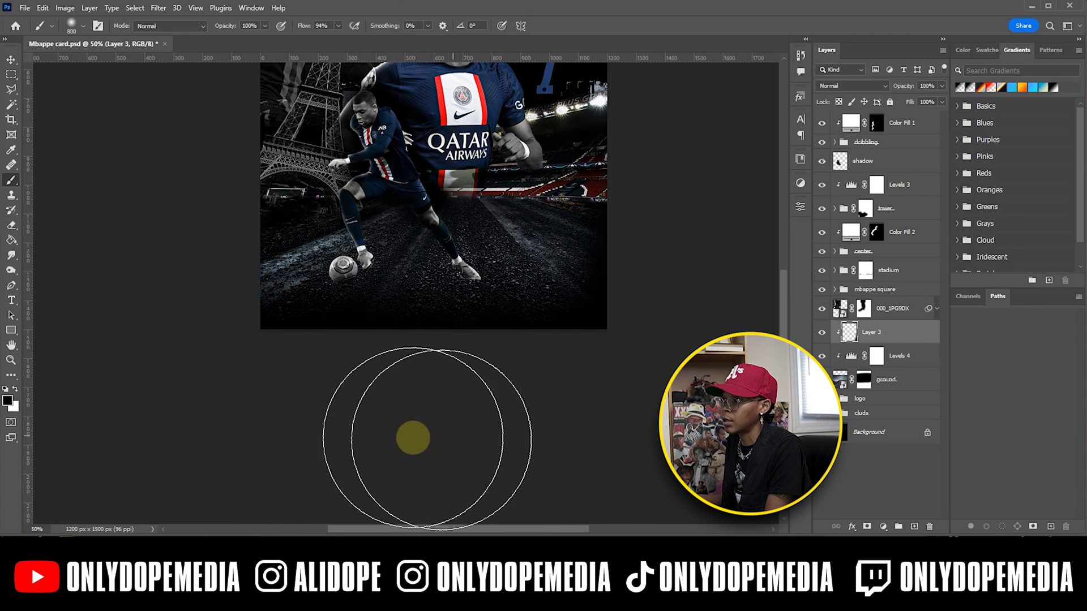
scroll(266, 453, up, 1)
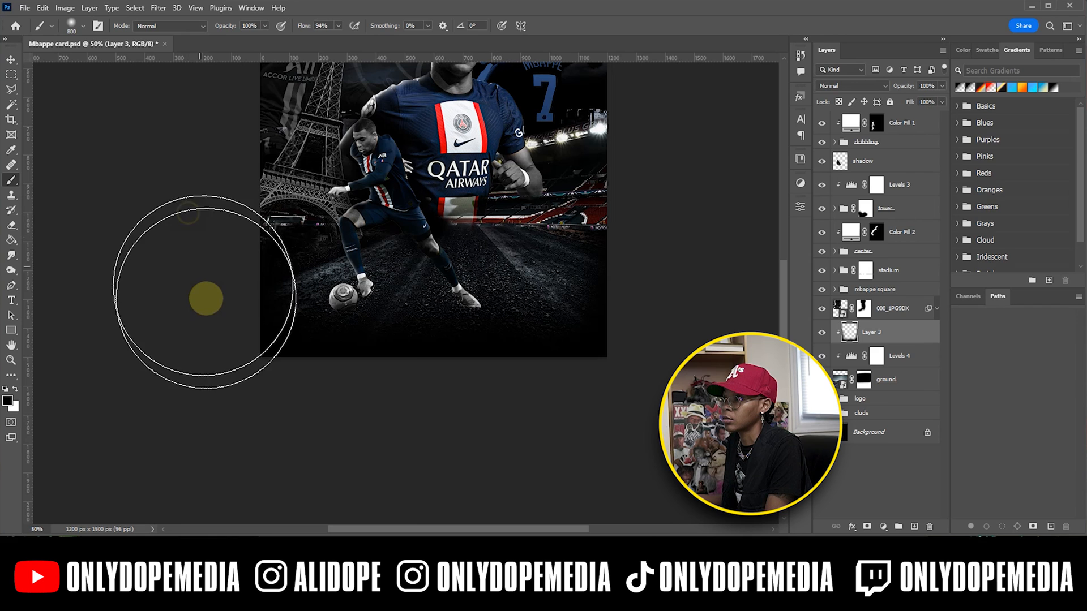
key(v)
key(ctrl+s)
Move the painted edge-darkening layer to the top of the layer stack, set its opacity to 98% and save.
scroll(202, 406, up, 4)
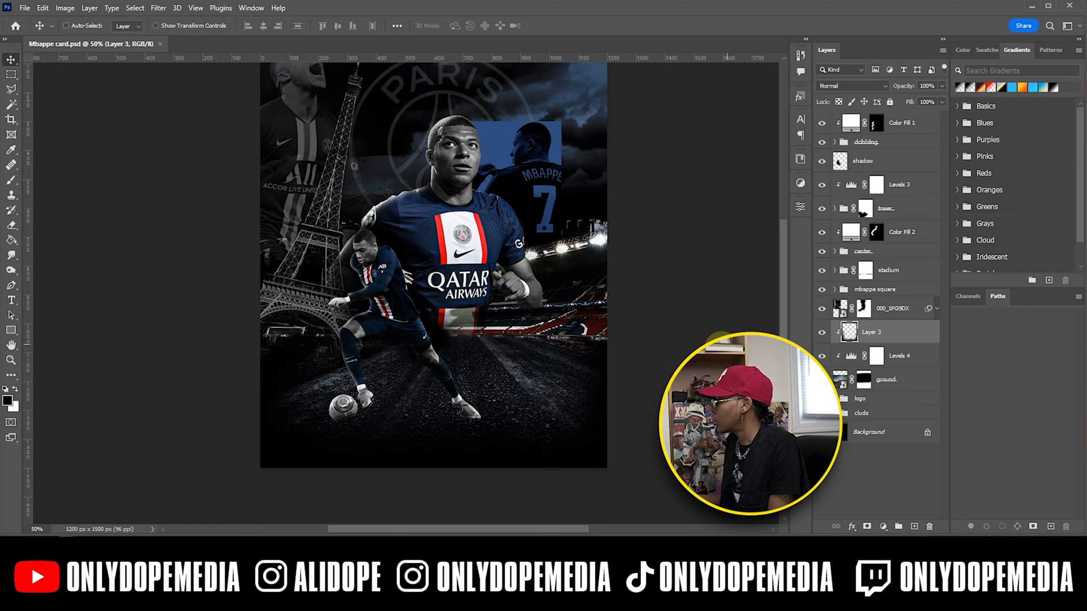
drag(887, 336, 869, 110)
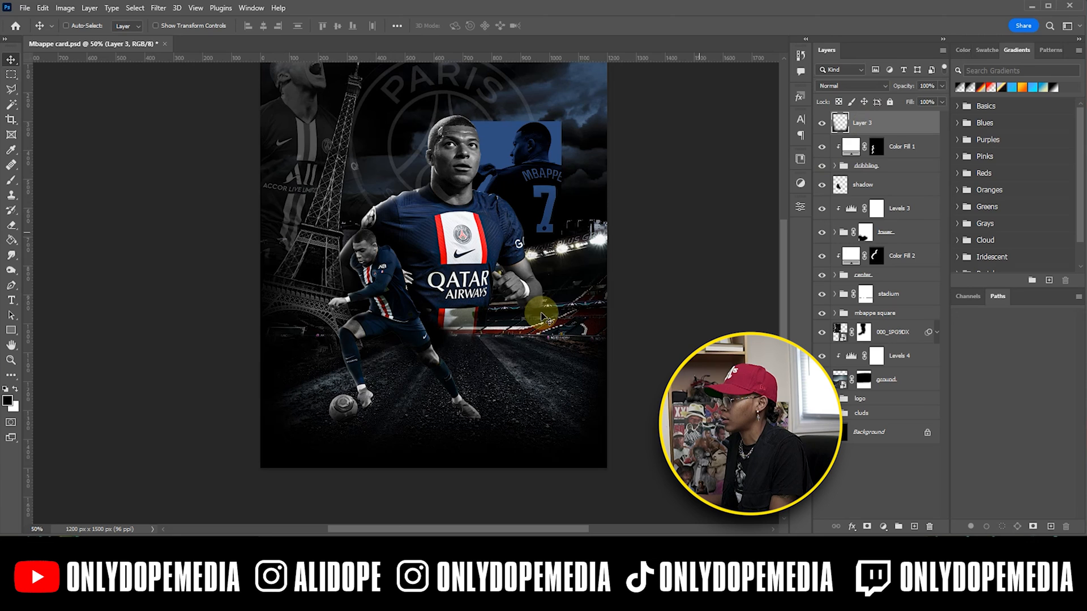
scroll(583, 291, up, 1)
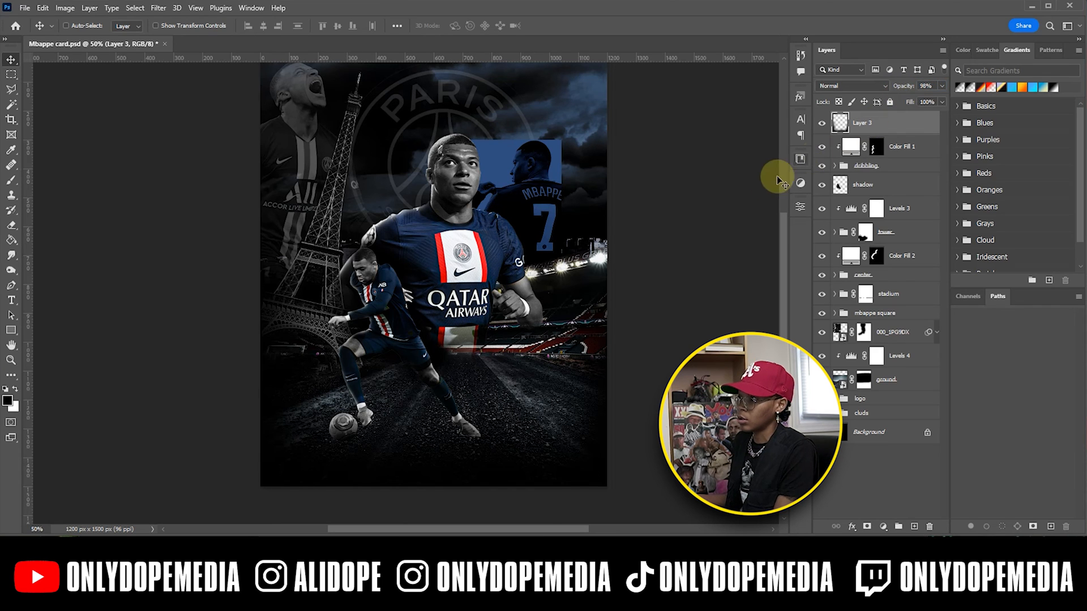
scroll(684, 212, up, 1)
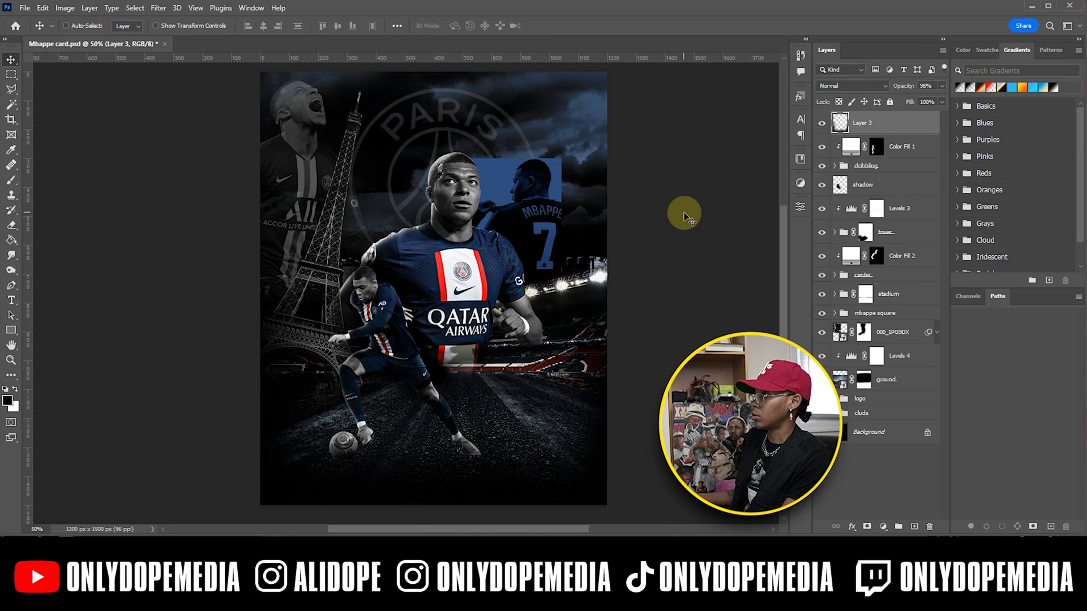
scroll(683, 214, up, 1)
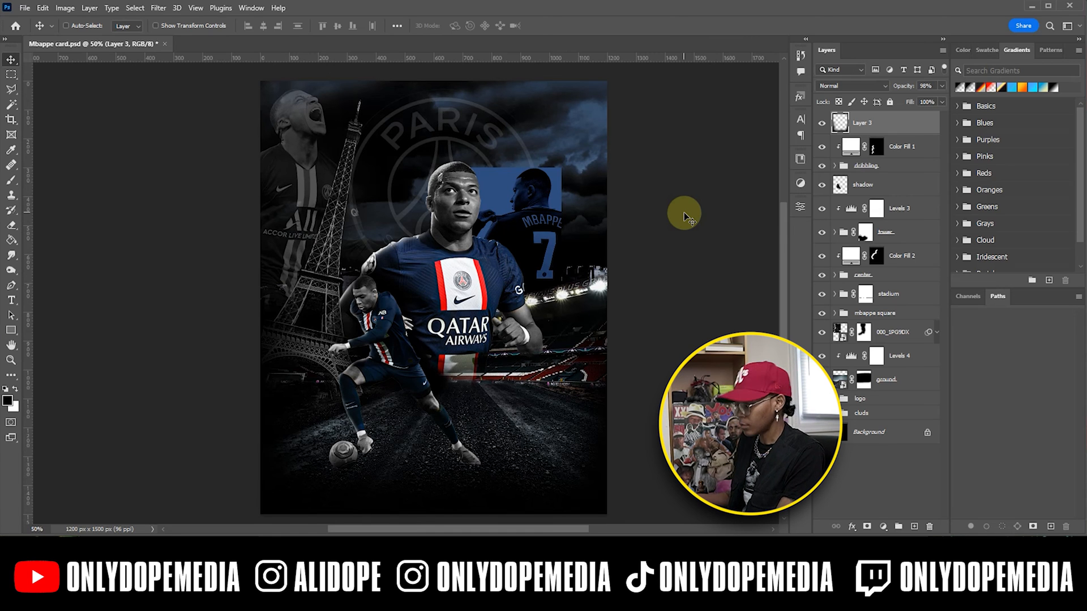
key(ctrl+s)
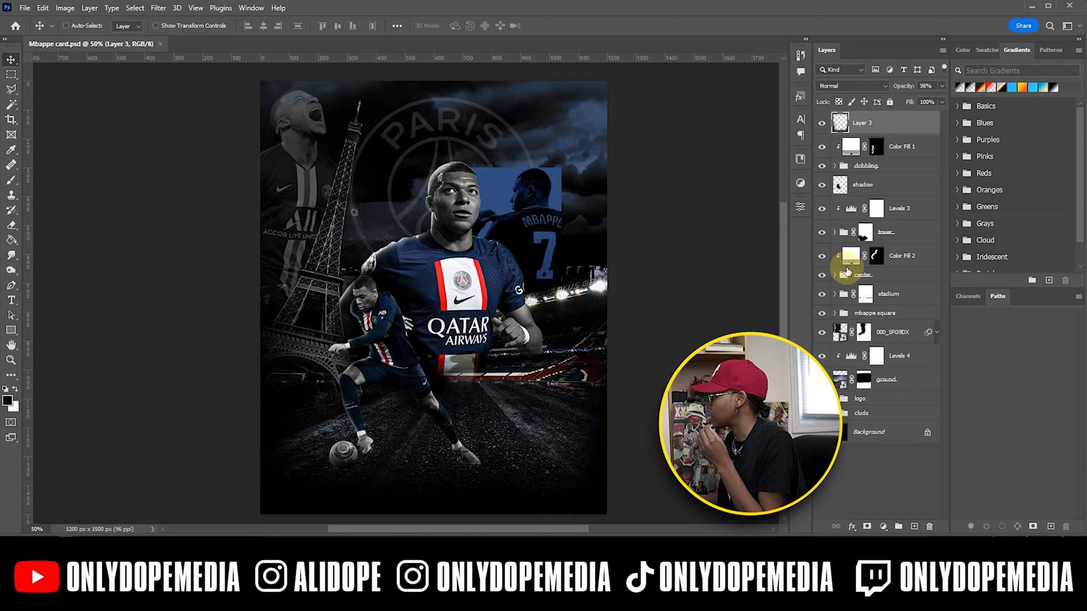
Set the faded celebration photo's opacity to 9% and darken it with a Levels adjustment using midtones 0.42 and a reduced white output.
click(886, 342)
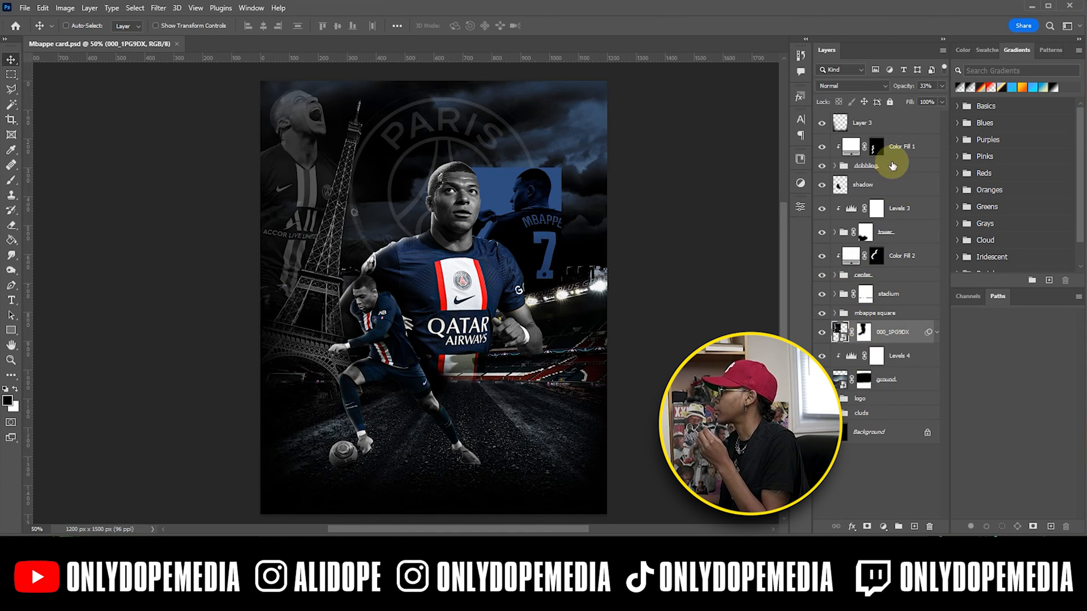
drag(902, 91, 888, 97)
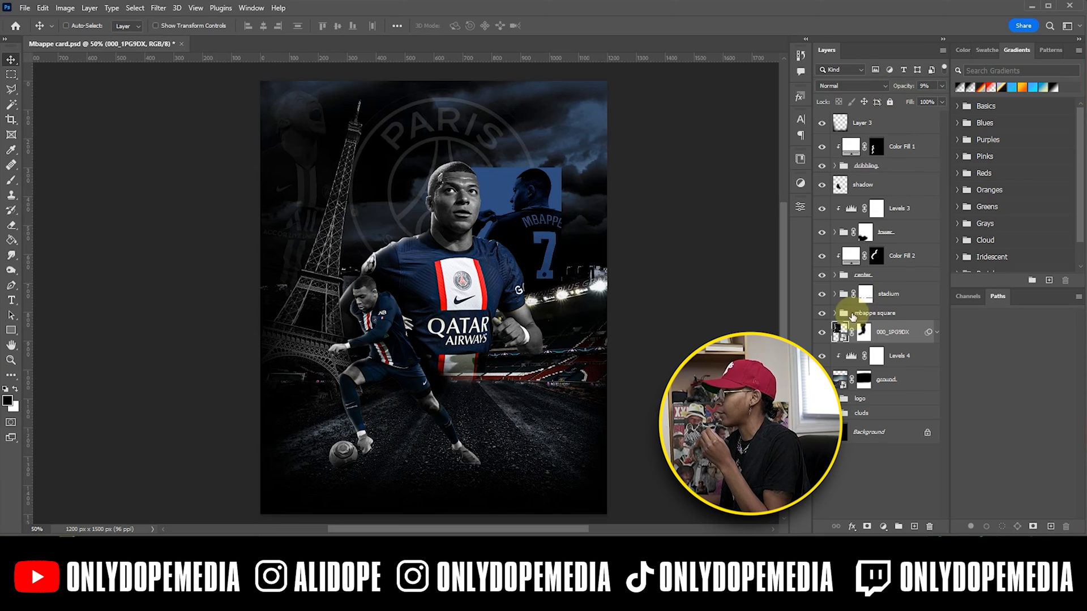
click(938, 334)
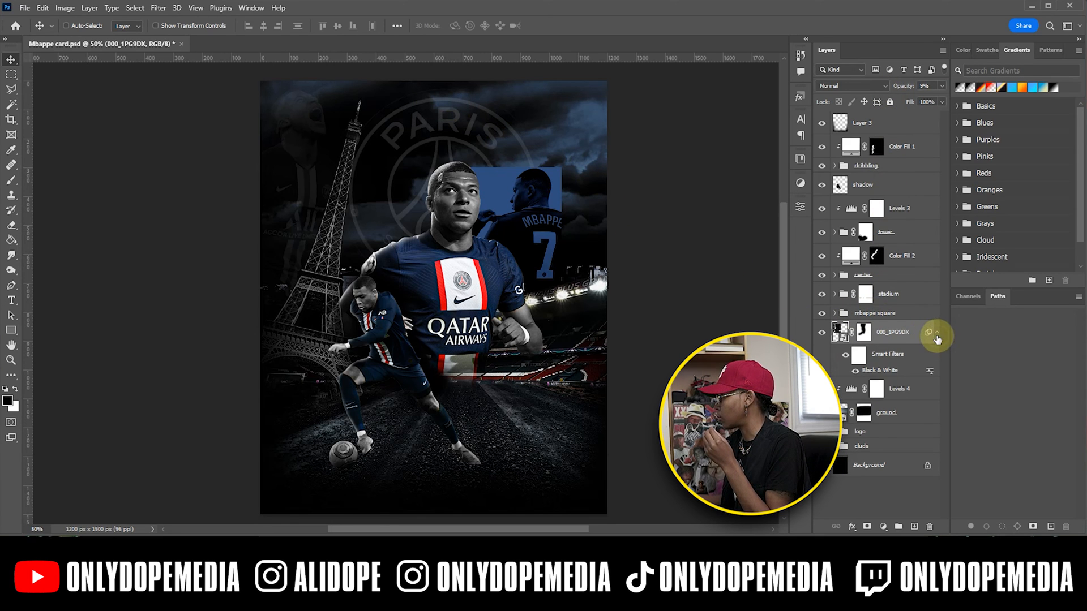
click(65, 8)
mouse_move(79, 34)
click(181, 44)
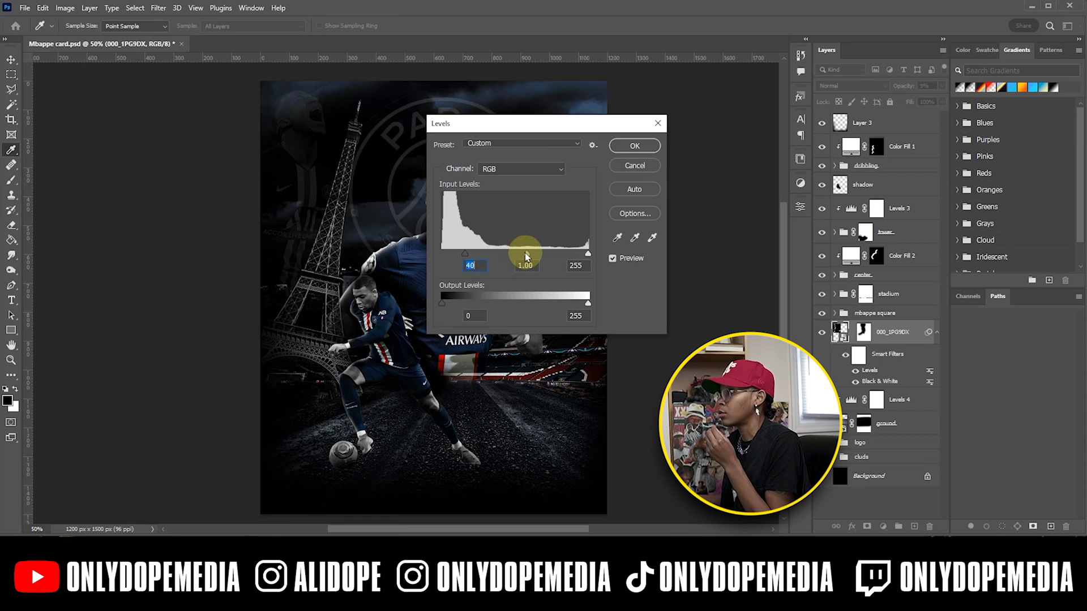
drag(538, 256, 558, 254)
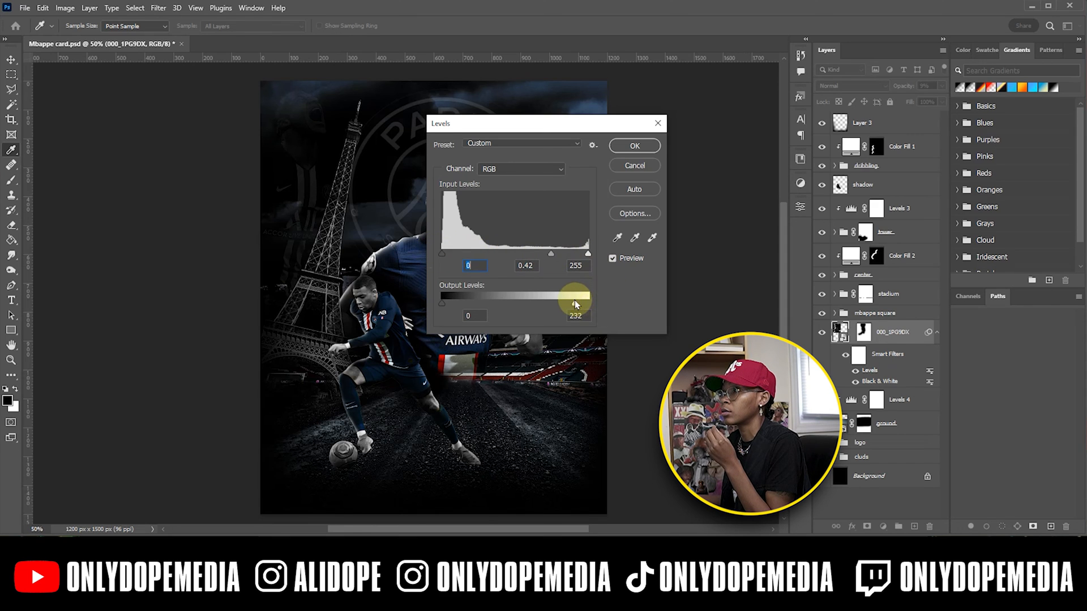
drag(537, 299, 569, 298)
click(634, 146)
click(936, 334)
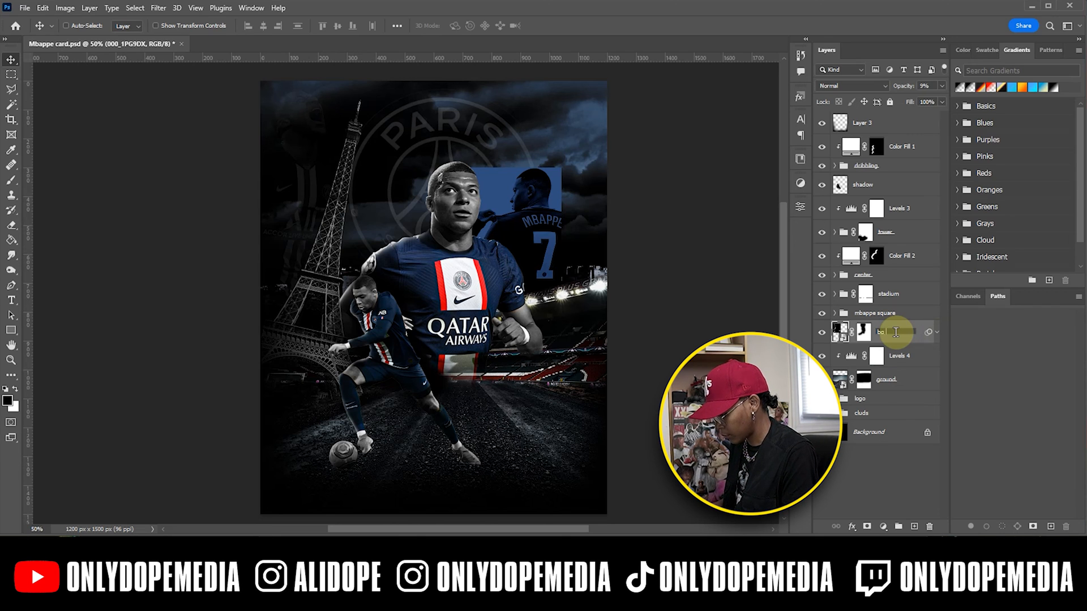
Rename the celebration photo layer as "bg mappe" and save the file.
text(e)
click(896, 336)
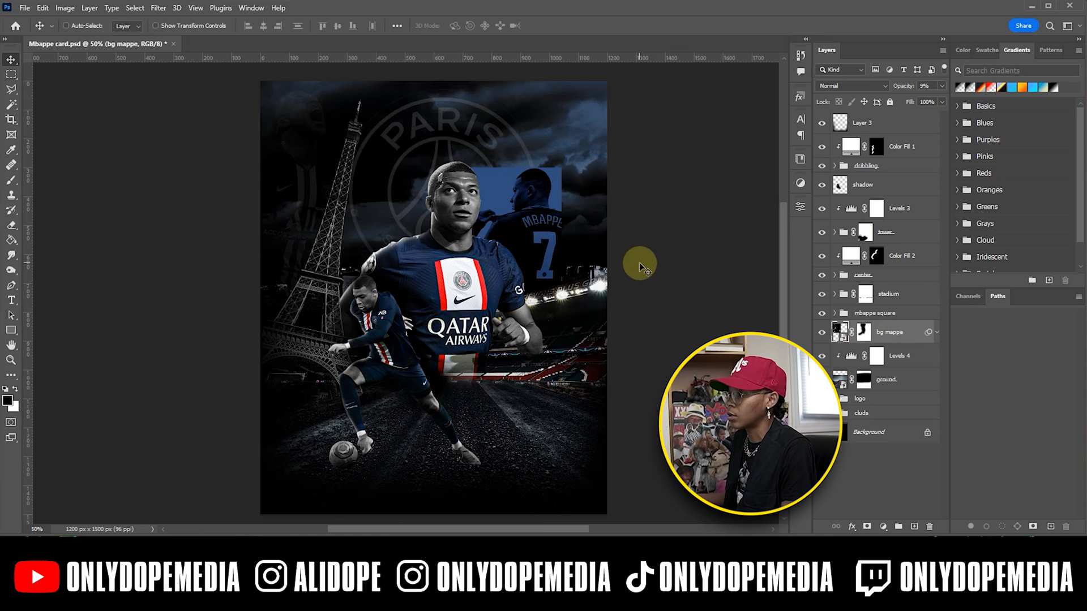
key(ctrl+s)
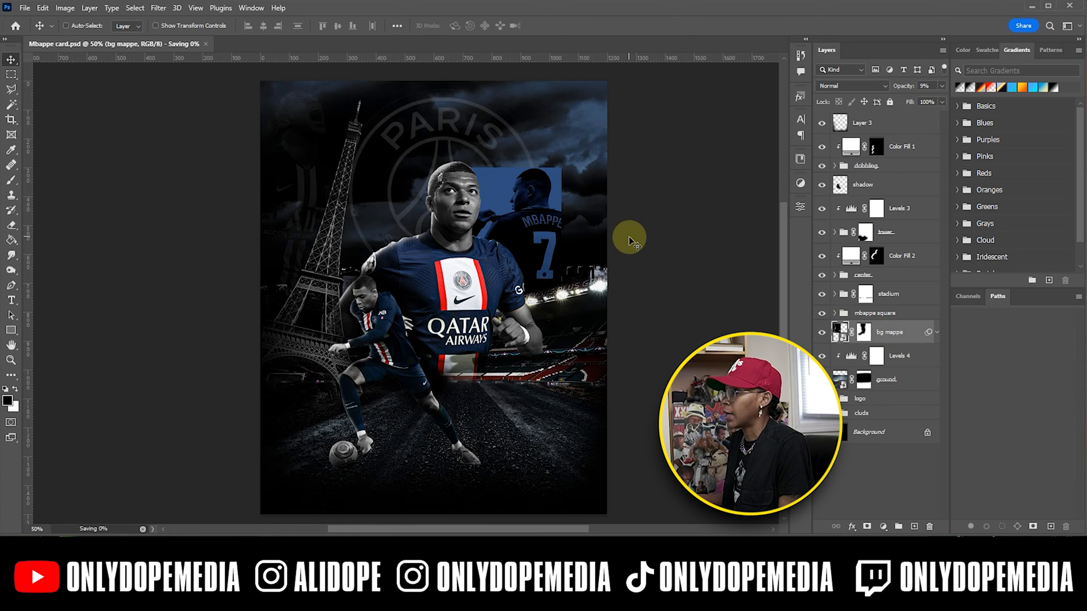
Brush colour back into the central player's face on the center group's Black & White mask, using a soft 250 px brush at 51% opacity, 38% flow; save.
key(ctrl+plus)
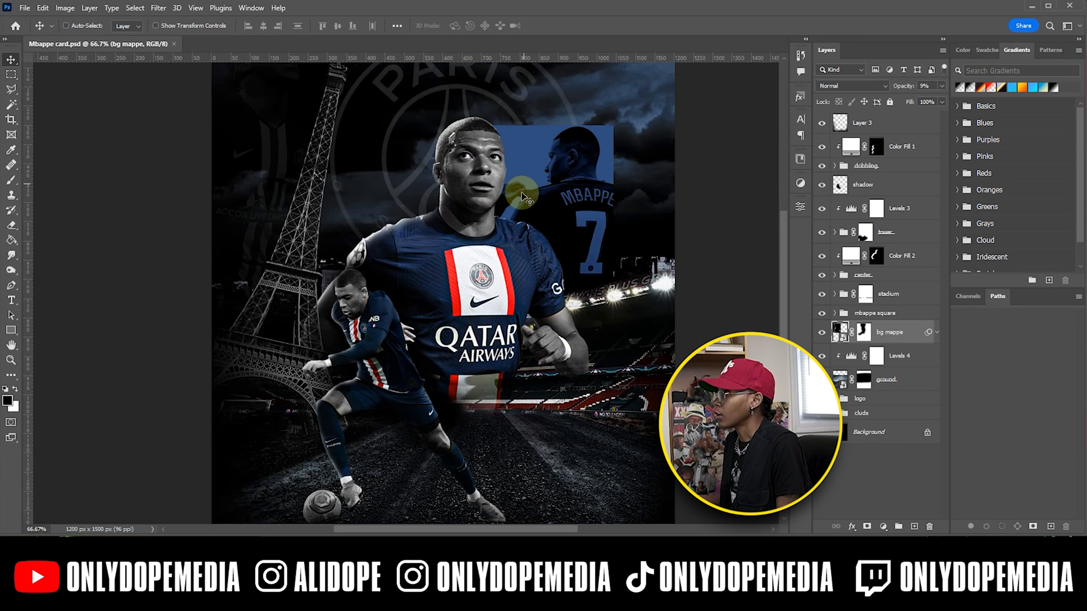
scroll(523, 205, up, 1)
scroll(523, 205, up, 1)
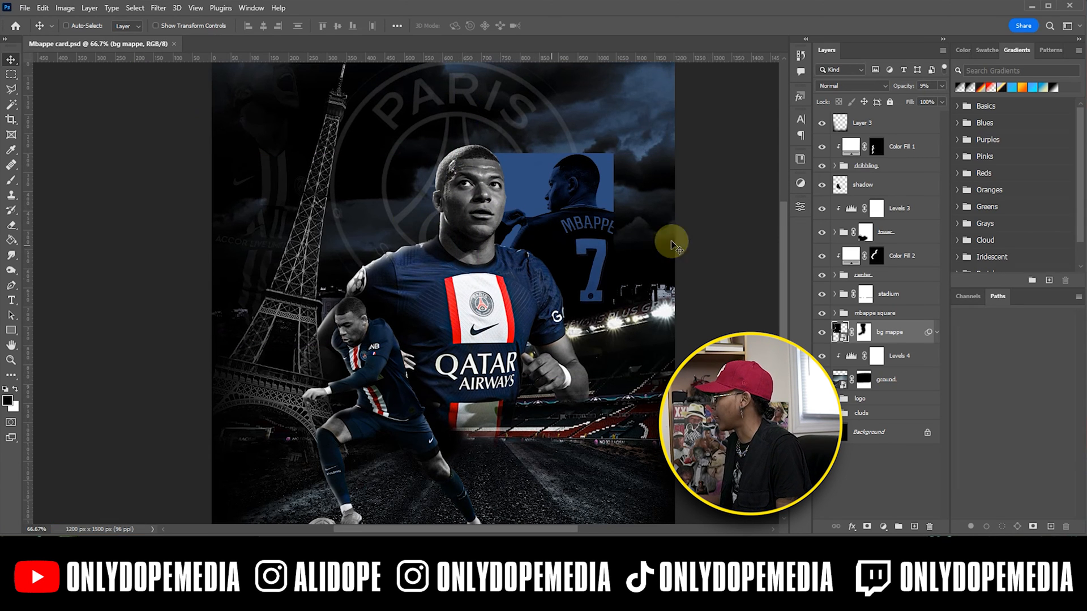
click(833, 277)
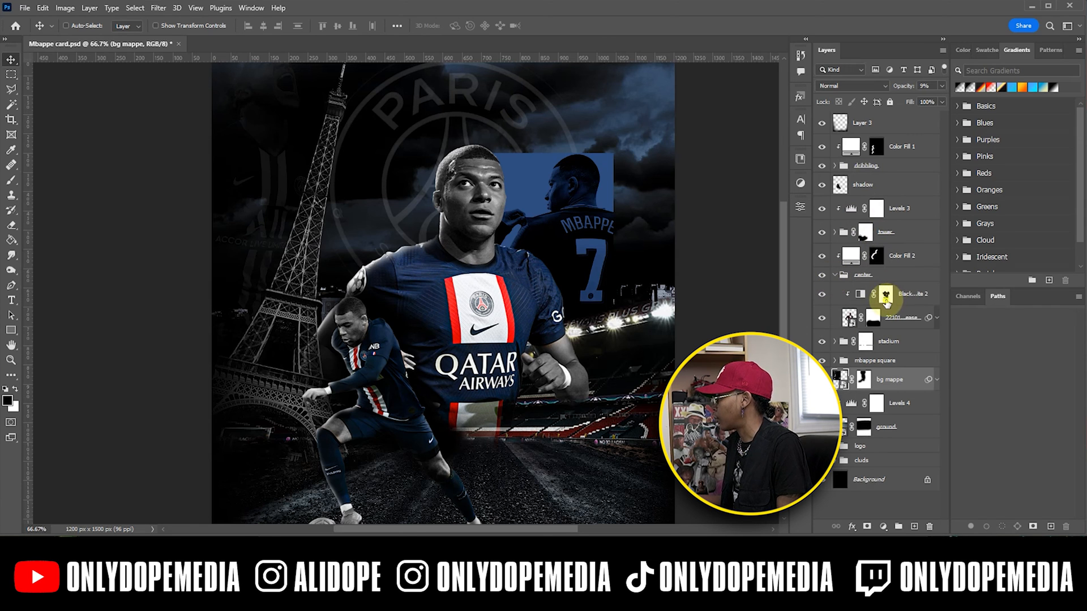
click(885, 298)
key(b)
key(bracketleft)
key(bracketleft)
key(bracketleft)
key(bracketleft)
key(bracketleft)
key(bracketleft)
key(bracketleft)
key(bracketleft)
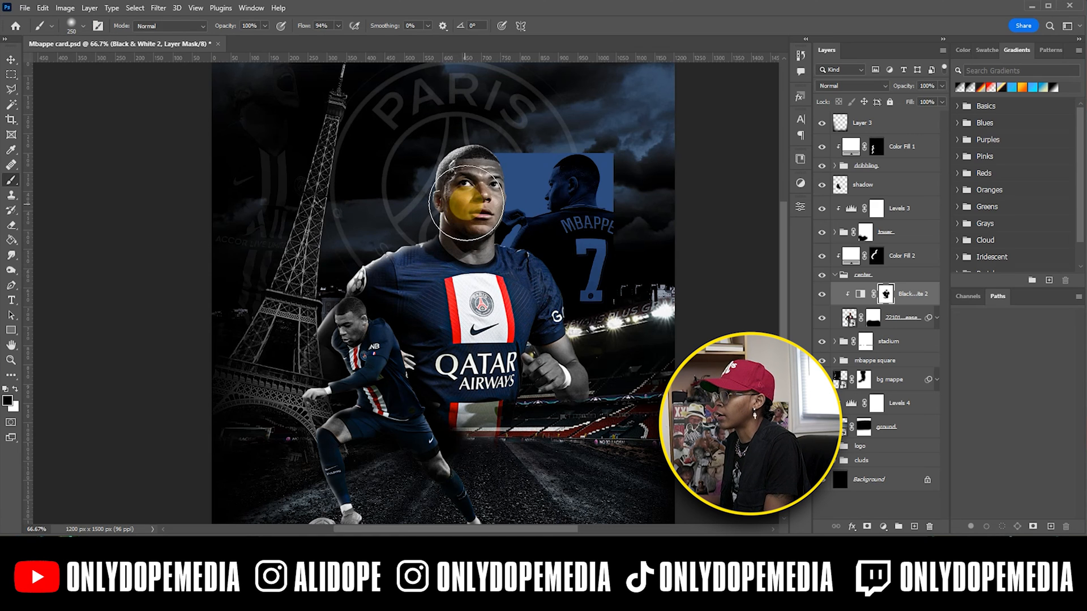
drag(469, 194, 473, 184)
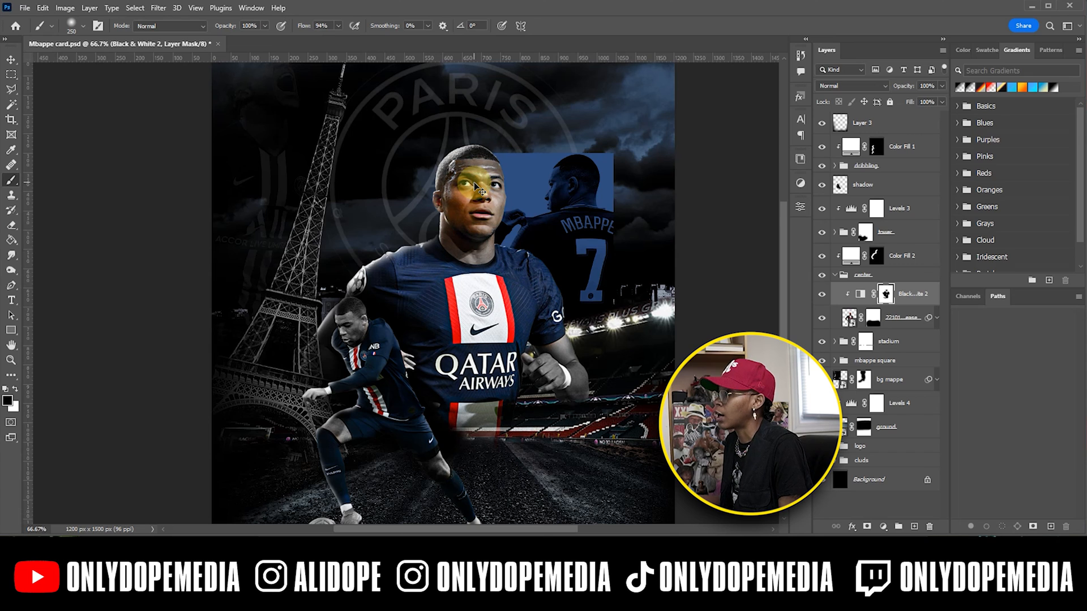
key(ctrl+z)
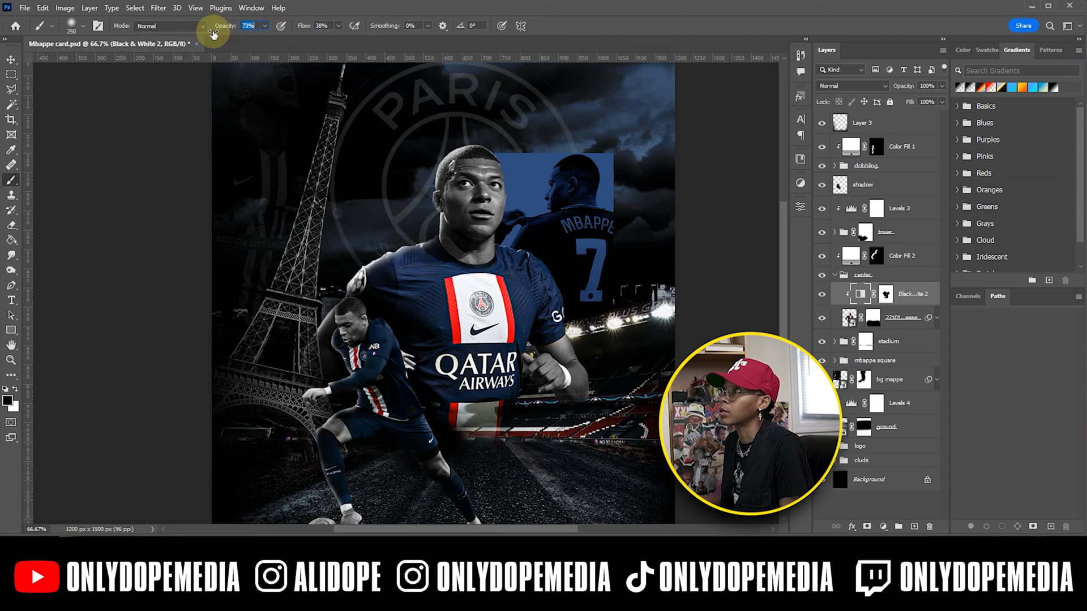
drag(200, 37, 197, 37)
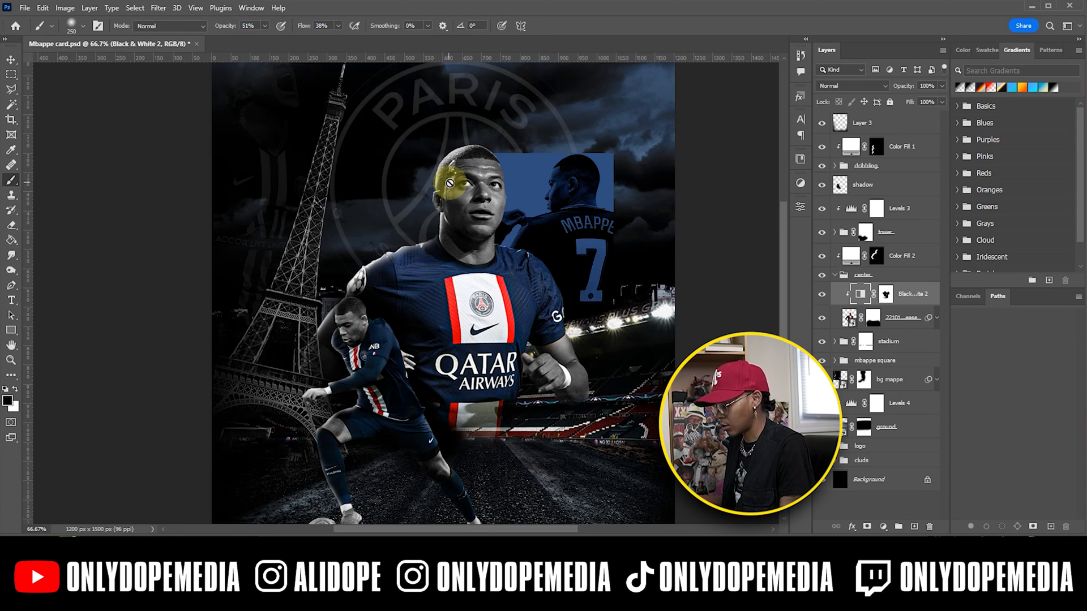
click(885, 294)
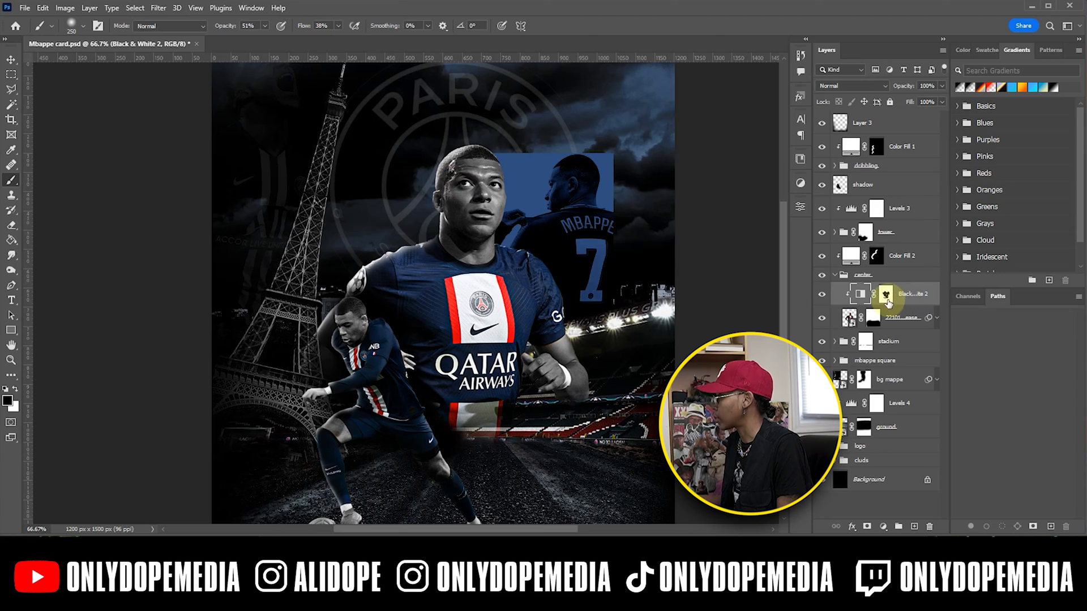
mouse_move(480, 202)
mouse_down()
mouse_move(461, 182)
mouse_move(468, 175)
mouse_move(476, 229)
mouse_up()
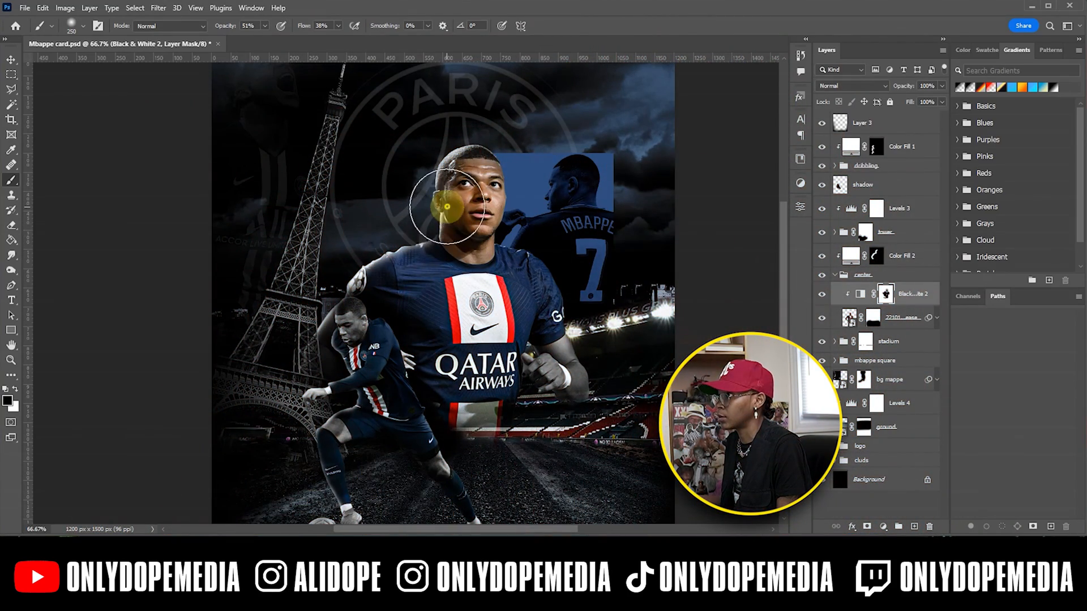
key(ctrl+minus)
key(v)
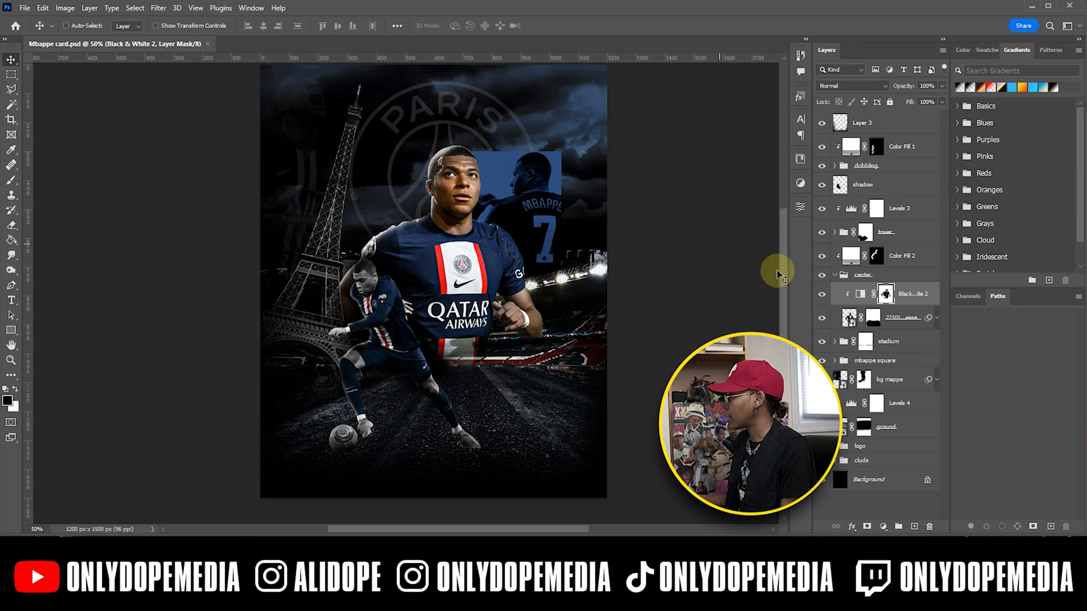
click(835, 275)
click(858, 279)
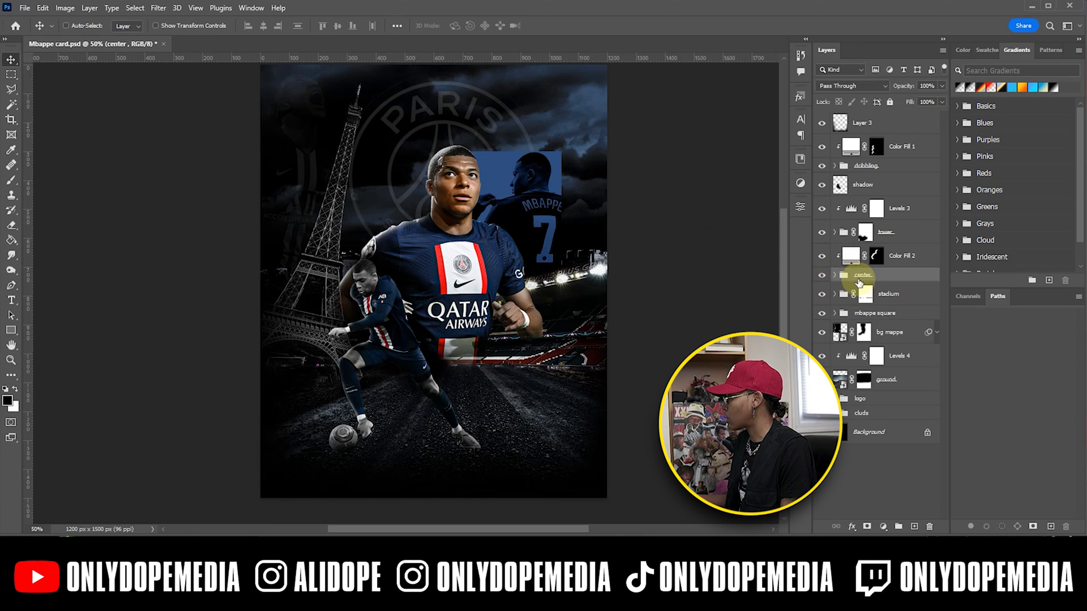
Hide the rectangle in the mbappe square group and release the clipping of the back-view photo and its adjustment layers.
click(834, 313)
click(822, 426)
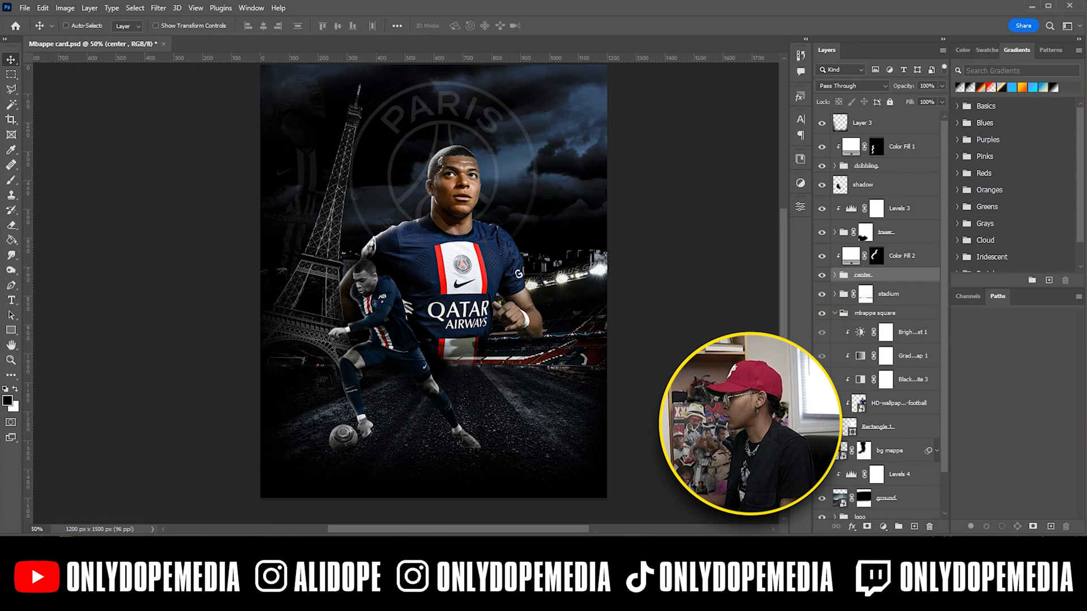
click(888, 403)
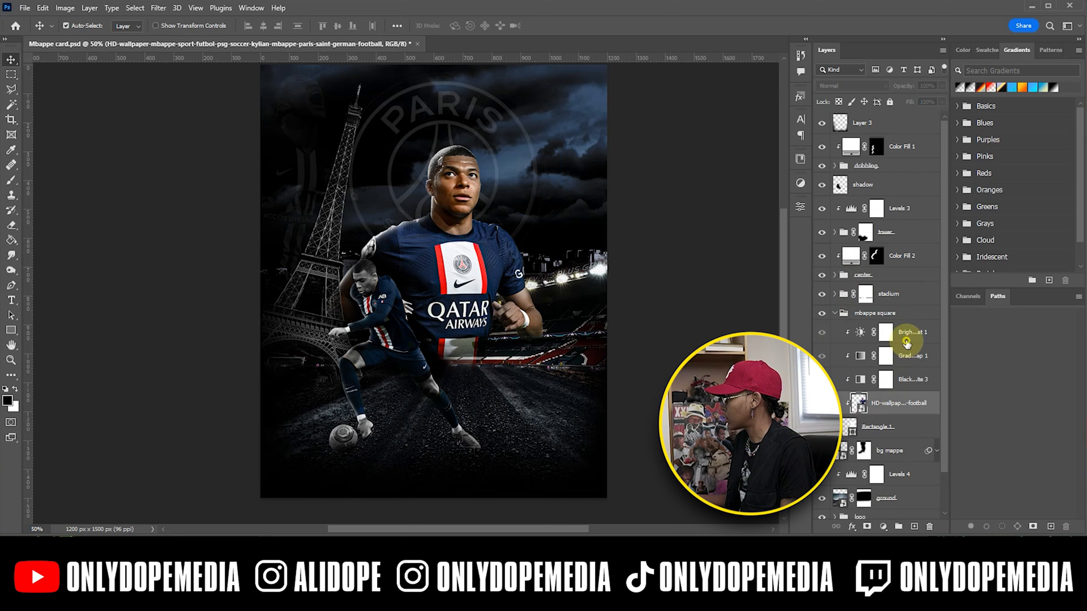
ctrl+click(906, 343)
shift+click(903, 359)
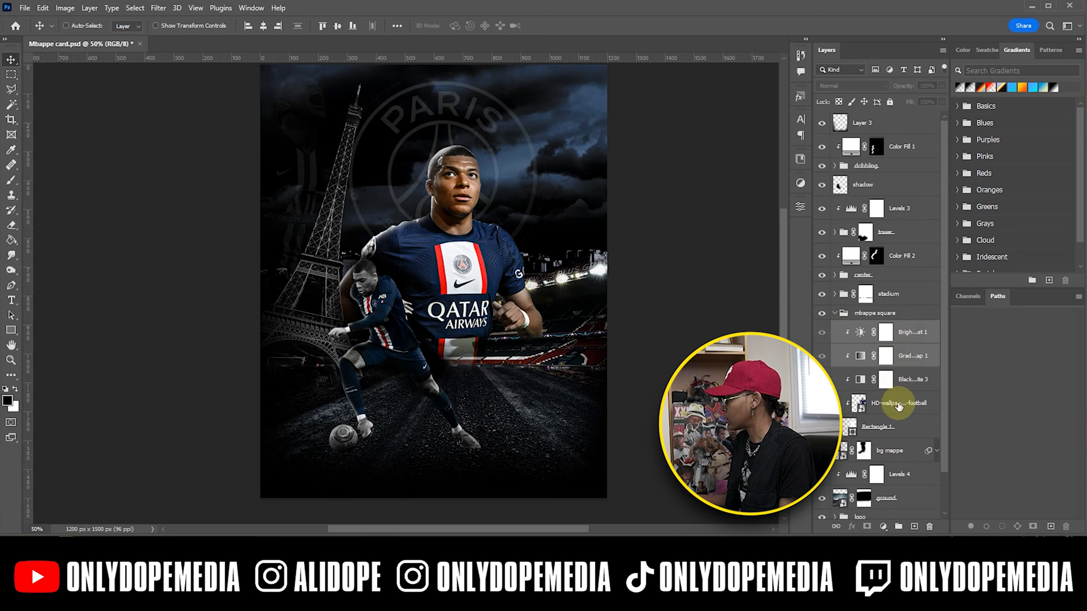
shift+click(899, 403)
right_click(900, 403)
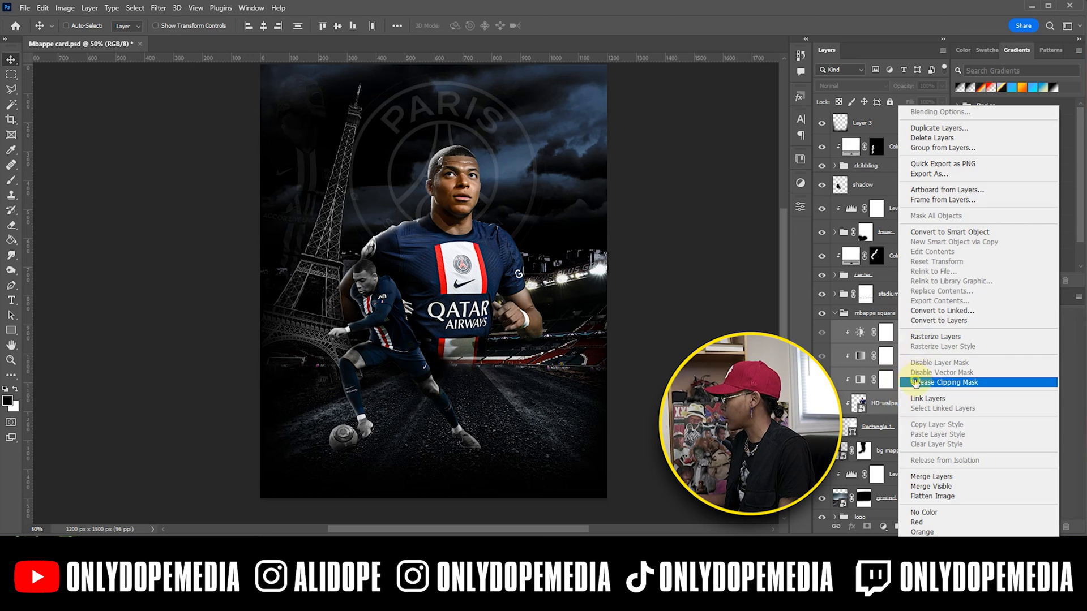
click(914, 382)
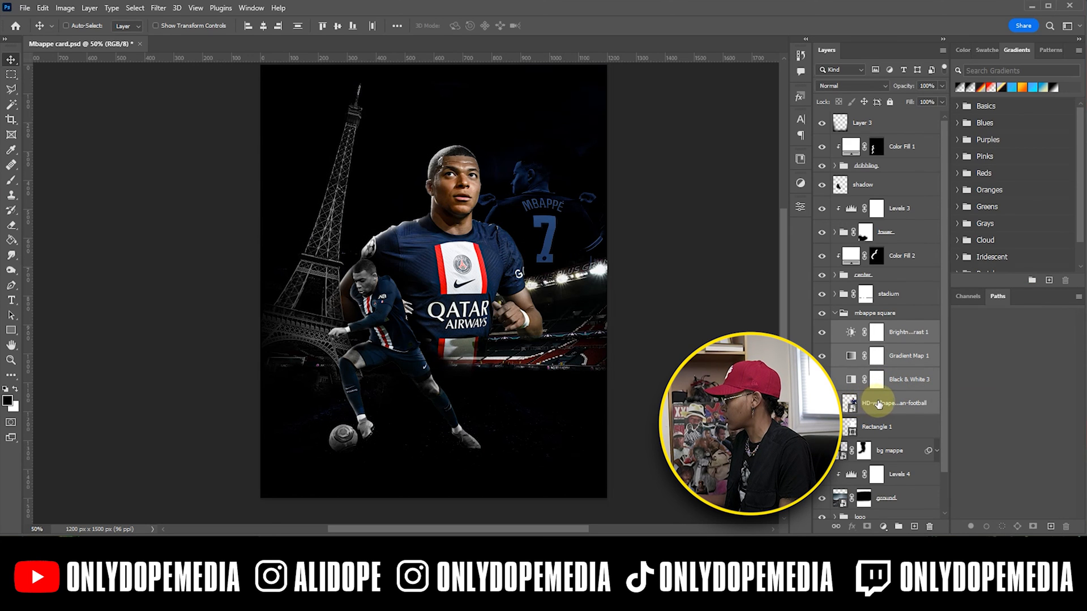
Clip the Brightness/Contrast, Gradient Map and Black & White adjustments to the back-view photo.
click(894, 383)
shift+click(901, 334)
right_click(901, 334)
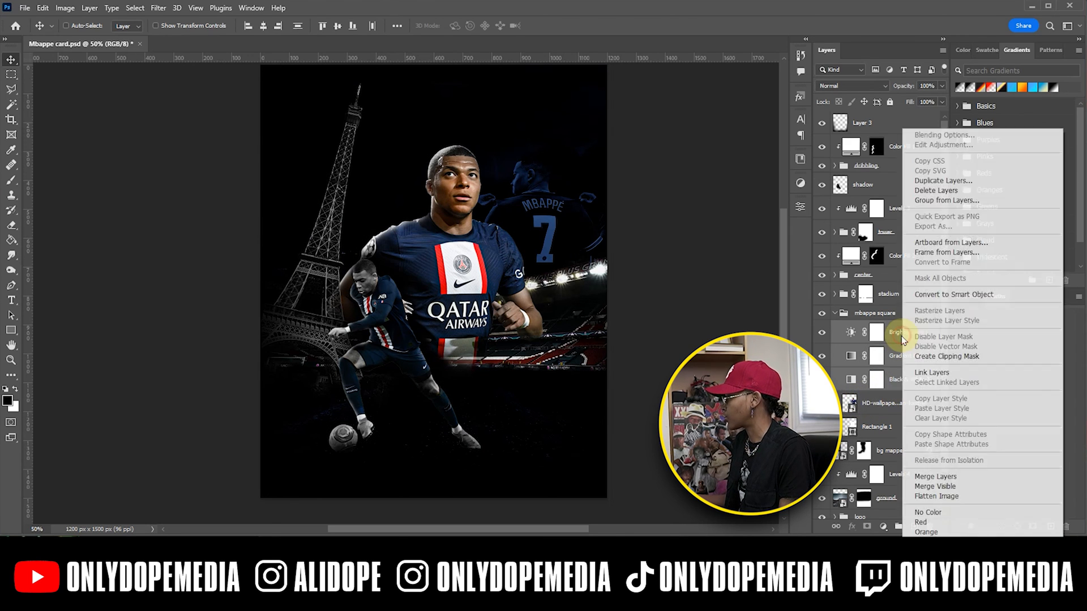
click(934, 356)
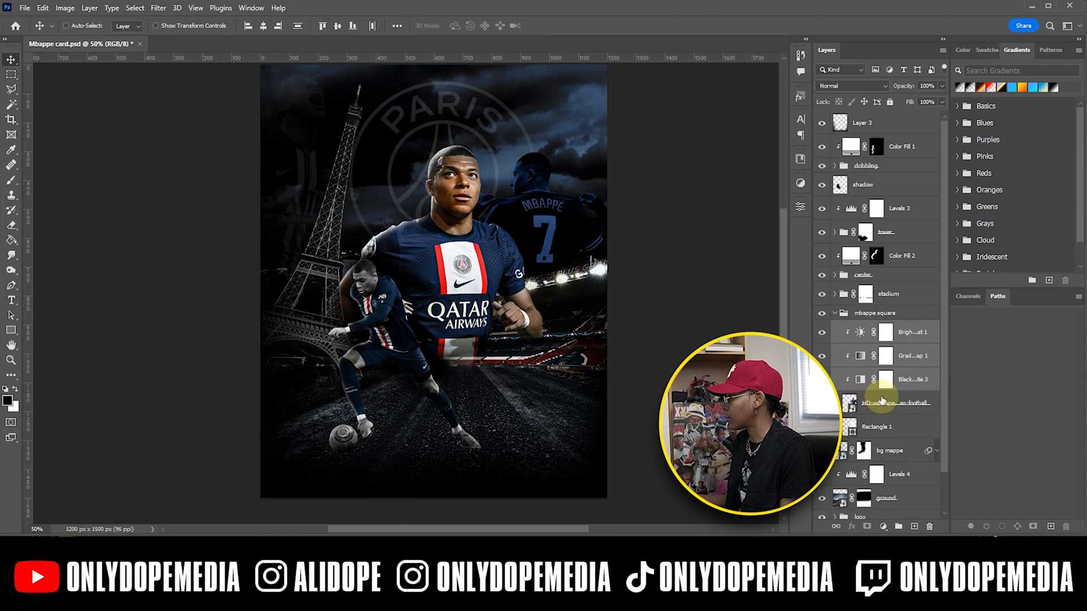
Enlarge the back-view photo and move it into the card's upper-right corner.
scroll(560, 240, up, 1)
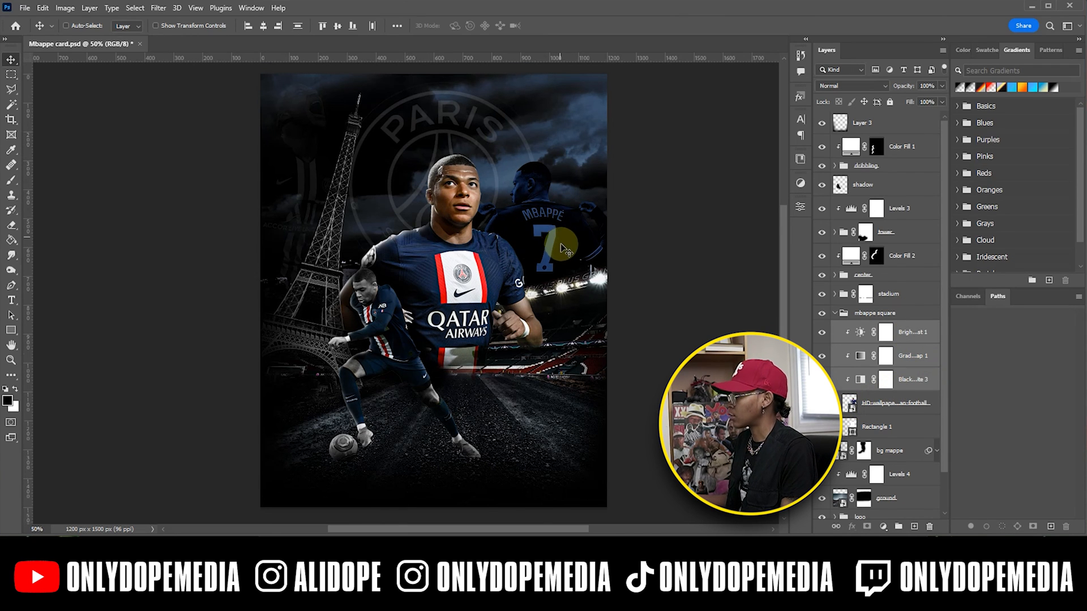
click(859, 402)
key(ctrl+t)
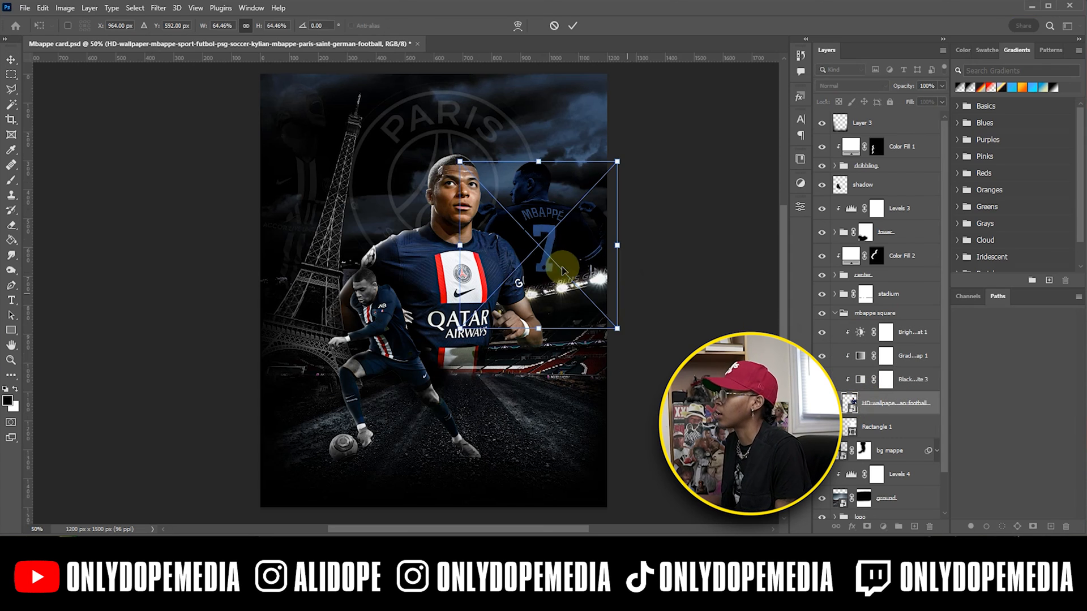
drag(541, 161, 535, 83)
key(Return)
drag(534, 196, 566, 196)
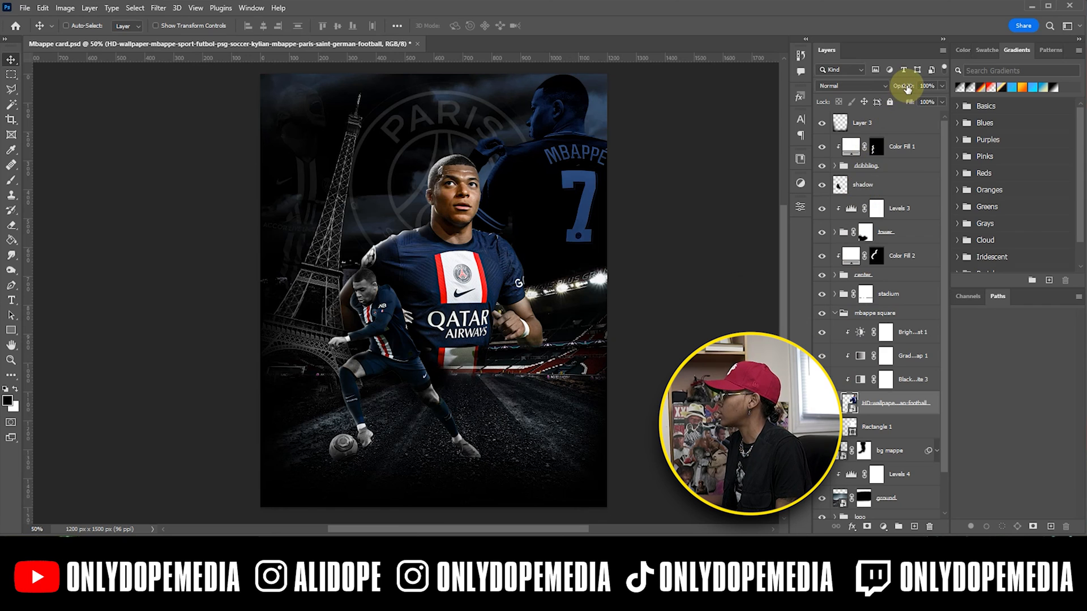
Set the mbappe square group's opacity to 60%.
click(835, 315)
click(875, 313)
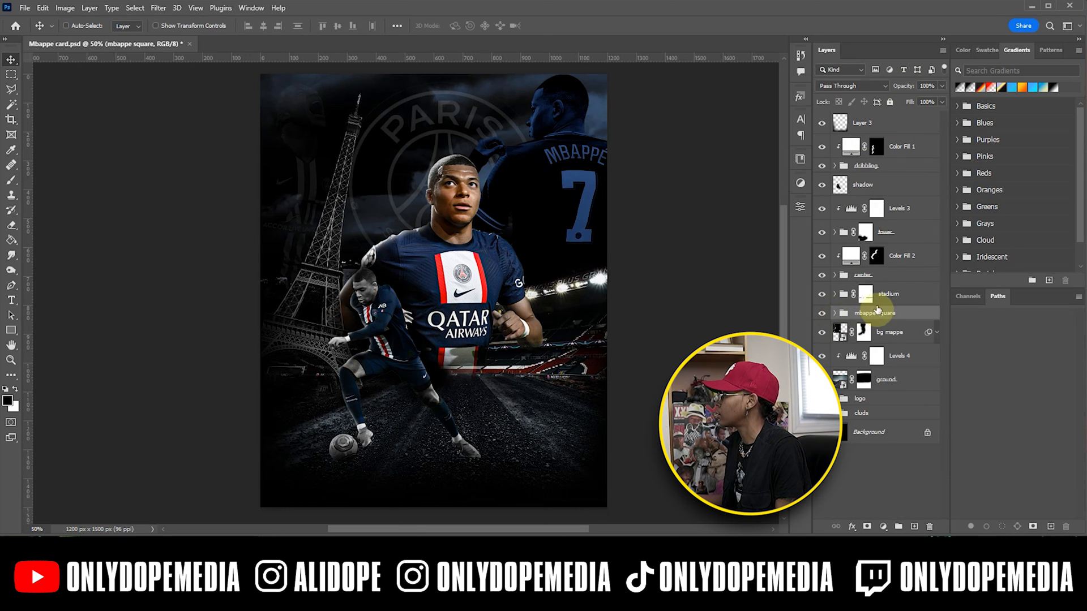
drag(900, 90, 883, 90)
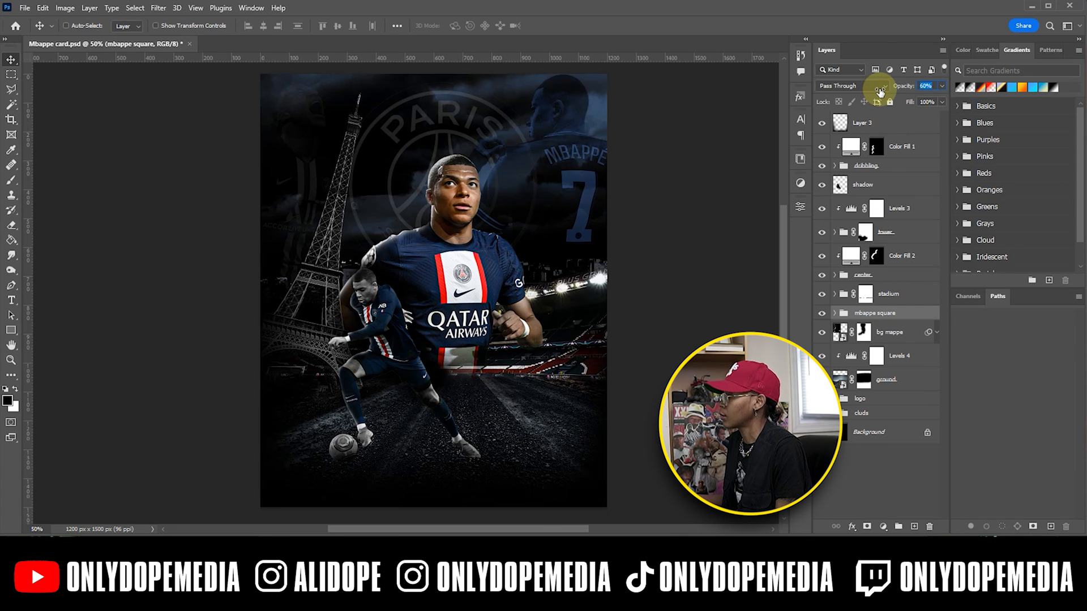
Enlarge the PSG logo group, reposition it behind the central player's head and save the file.
click(889, 400)
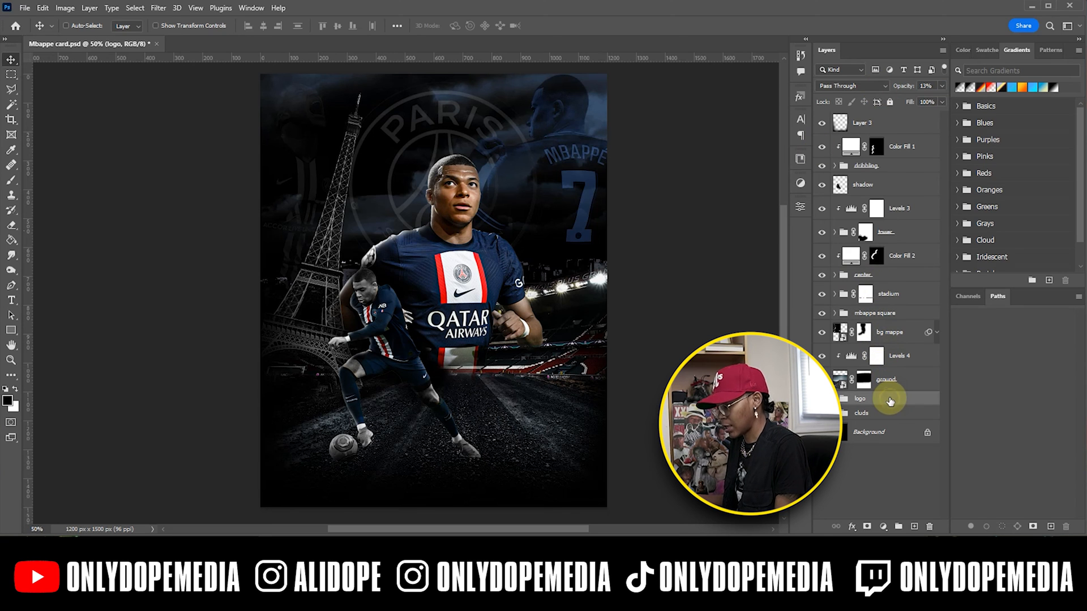
key(ctrl+t)
drag(338, 184, 265, 181)
key(Return)
drag(491, 144, 532, 145)
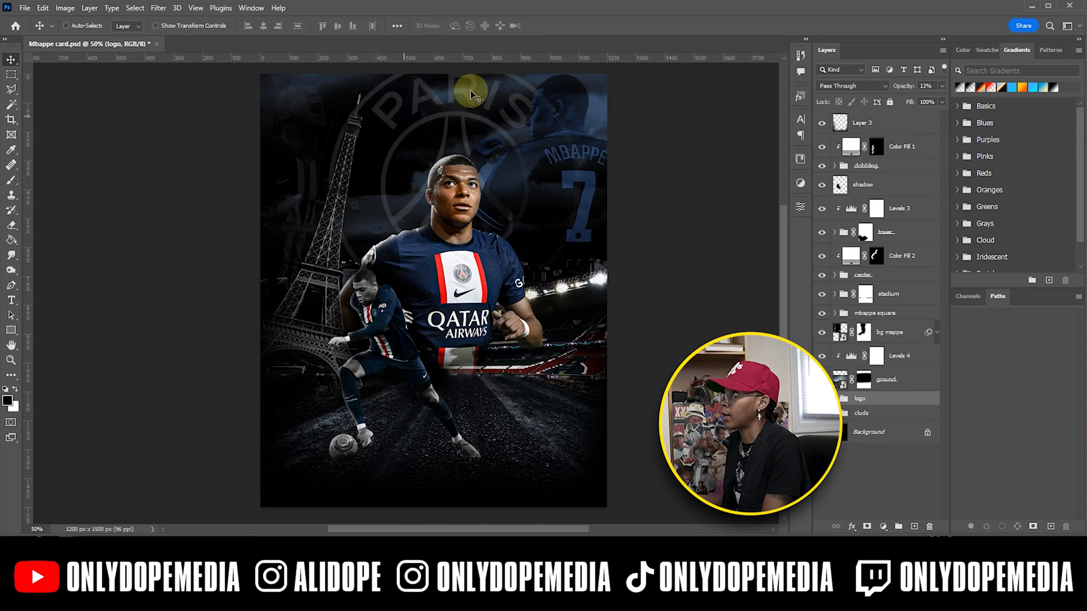
key(ctrl+s)
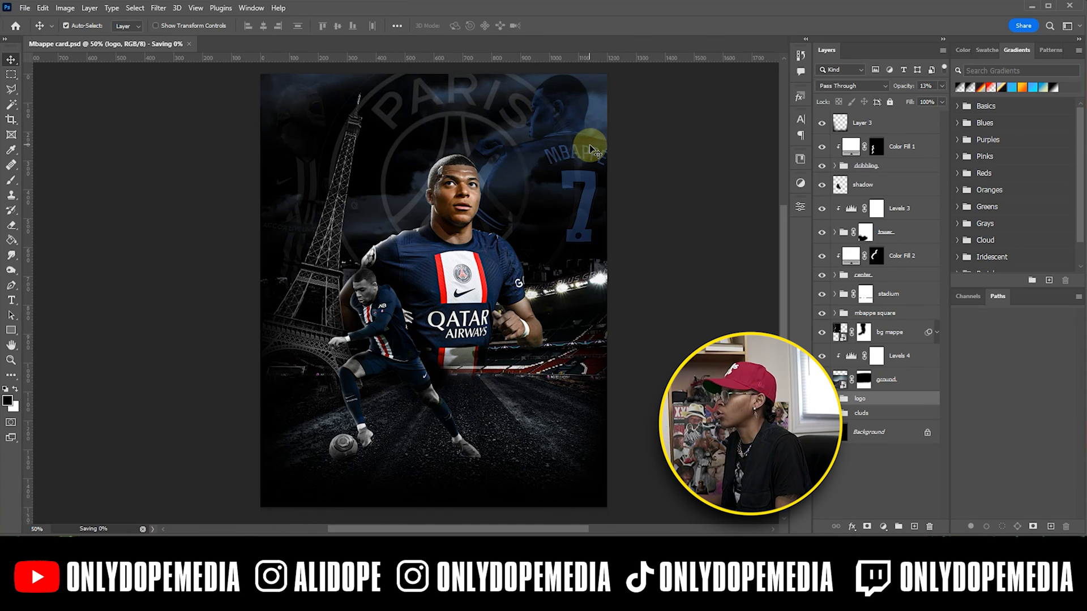
Mask the logo group where it overlaps the back-view player, using a soft 250 px brush at 94% opacity and 38% flow; save.
click(866, 526)
key(b)
mouse_move(584, 192)
mouse_down()
mouse_move(586, 141)
mouse_move(558, 146)
mouse_up()
drag(565, 105, 571, 156)
drag(238, 29, 255, 29)
mouse_move(558, 153)
mouse_down()
mouse_move(587, 121)
mouse_move(567, 128)
mouse_move(563, 108)
mouse_move(580, 219)
mouse_move(586, 203)
mouse_move(561, 205)
mouse_move(550, 224)
mouse_move(547, 208)
mouse_move(519, 226)
mouse_move(524, 214)
mouse_move(510, 236)
mouse_move(526, 165)
mouse_move(527, 179)
mouse_move(573, 132)
mouse_move(561, 100)
mouse_up()
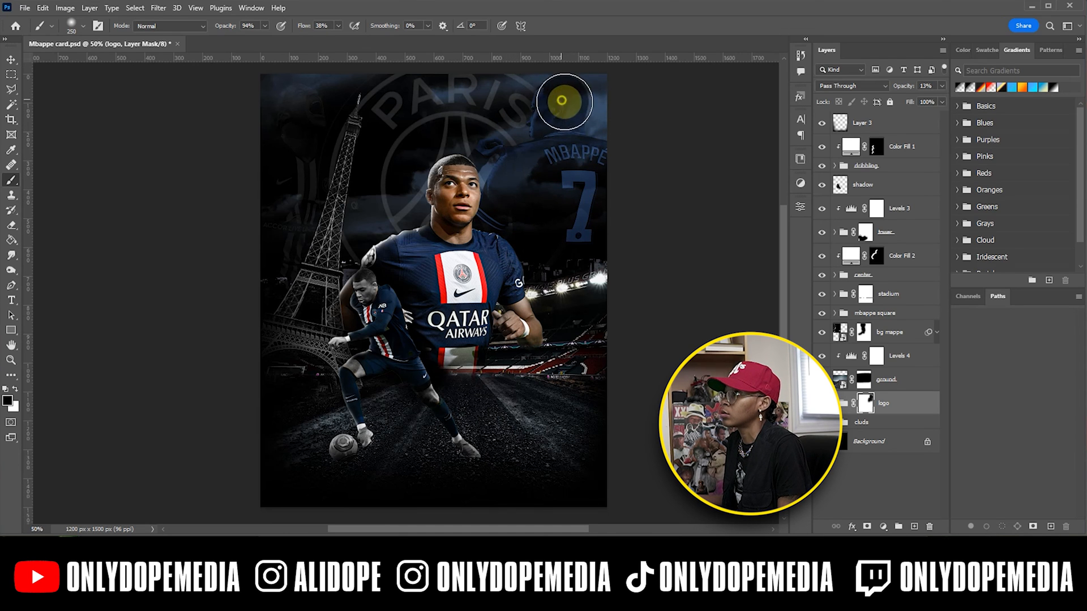
key(ctrl+s)
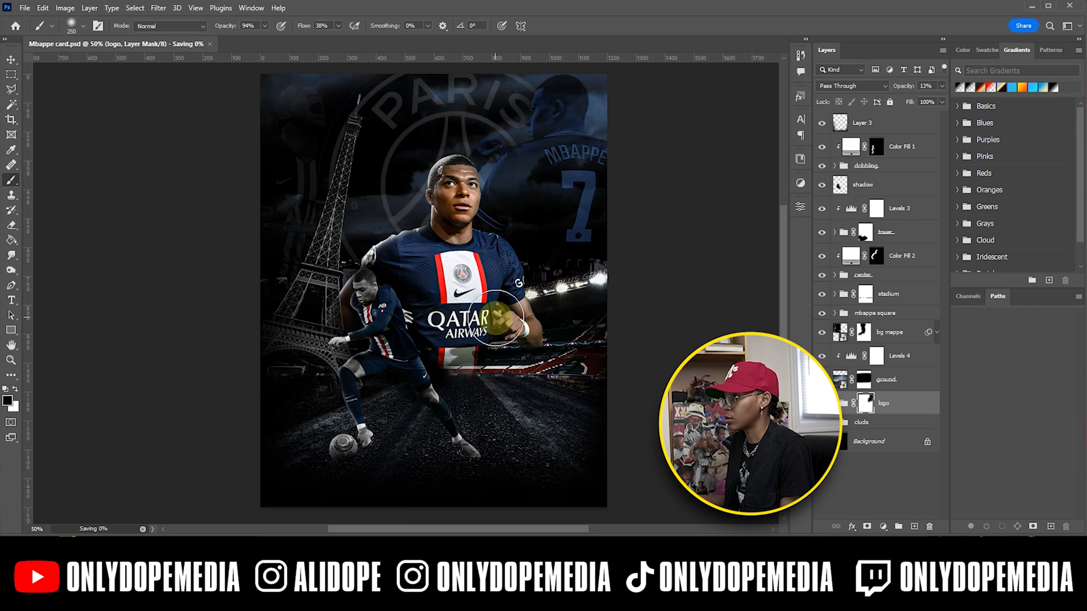
Add a new empty layer above the cluds group and make white the foreground color.
key(v)
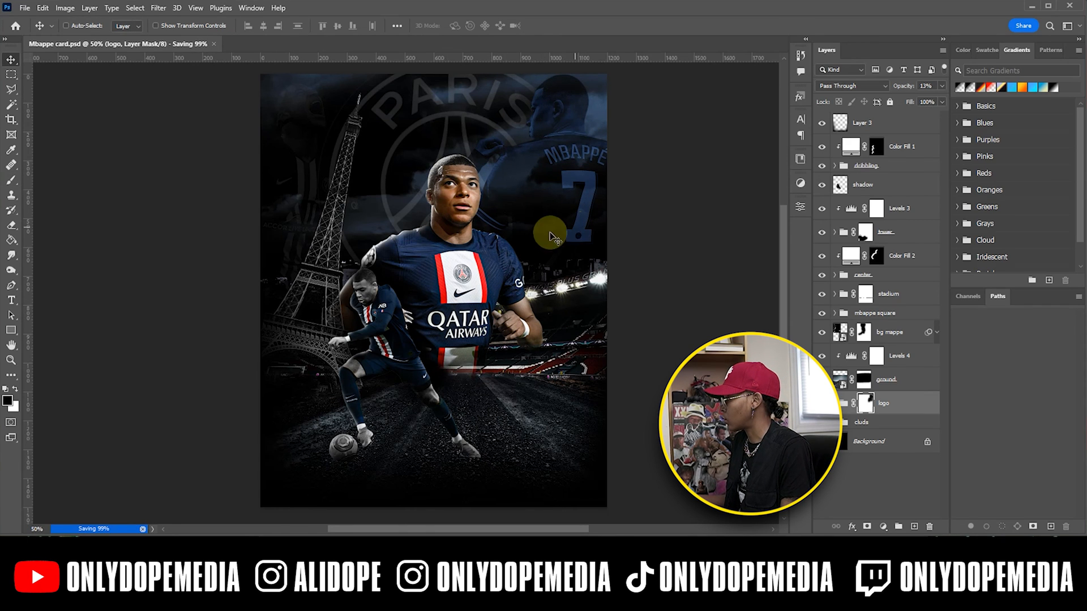
click(893, 428)
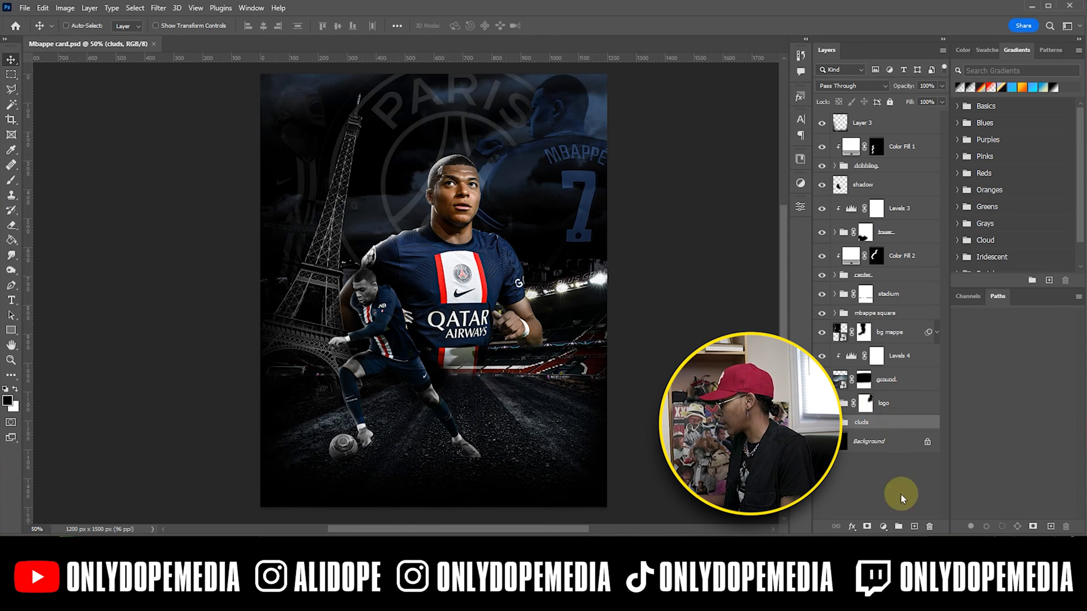
click(914, 526)
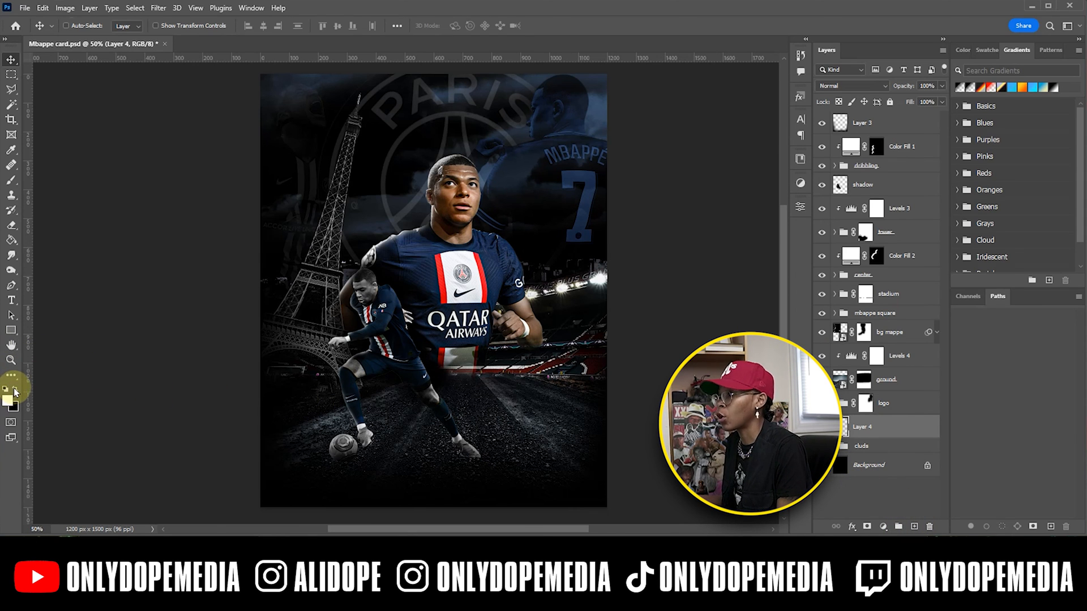
Try a white glow behind the central player with a soft 1000 px brush at 94% opacity and 38% flow, and undo it.
key(b)
key(bracketright)
key(bracketright)
key(bracketright)
key(bracketright)
key(bracketright)
key(bracketright)
key(bracketright)
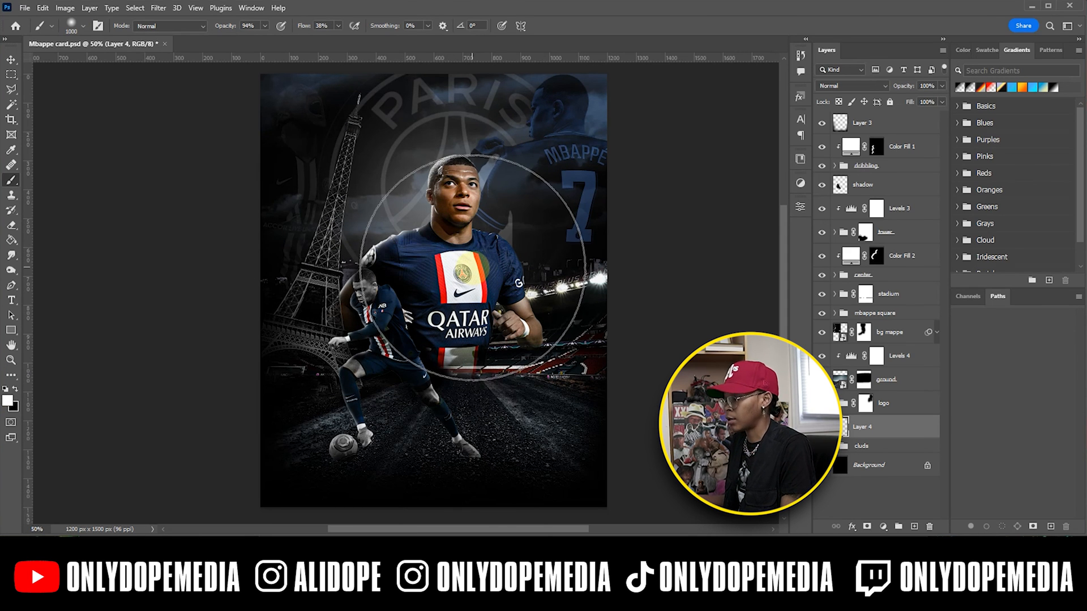
key(ctrl+z)
Try a smaller white glow with a 600 px brush at 84% opacity and 58% flow, and undo it.
key(bracketleft)
key(bracketleft)
key(bracketleft)
key(bracketleft)
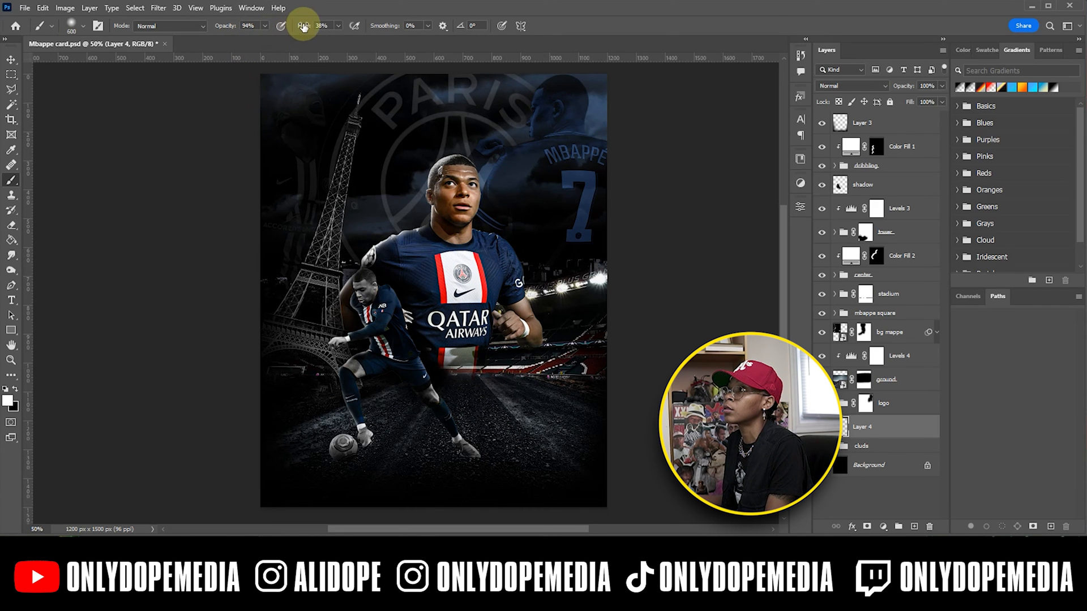
click(452, 266)
click(453, 260)
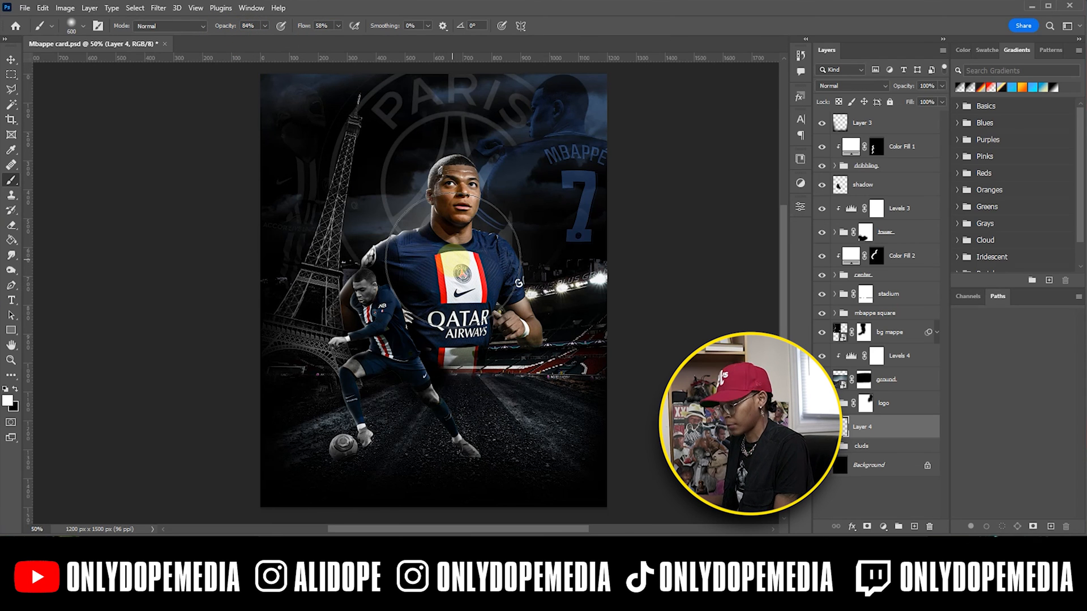
key(ctrl+z)
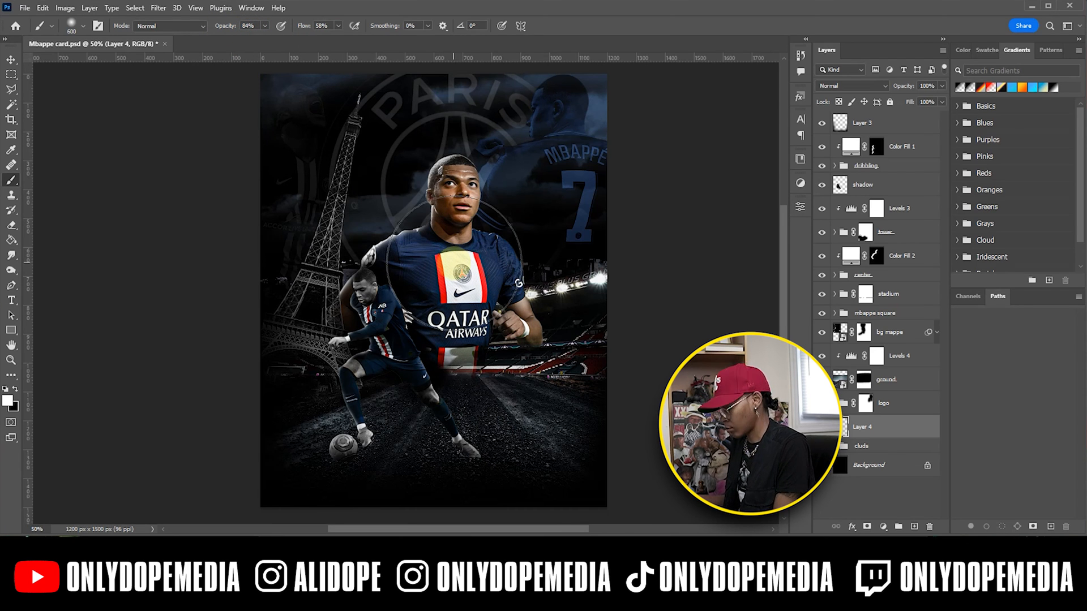
Paint a white glow behind the central player with an 800 px brush, stretch it wider and name its layer "light".
key(bracketright)
key(bracketright)
click(453, 232)
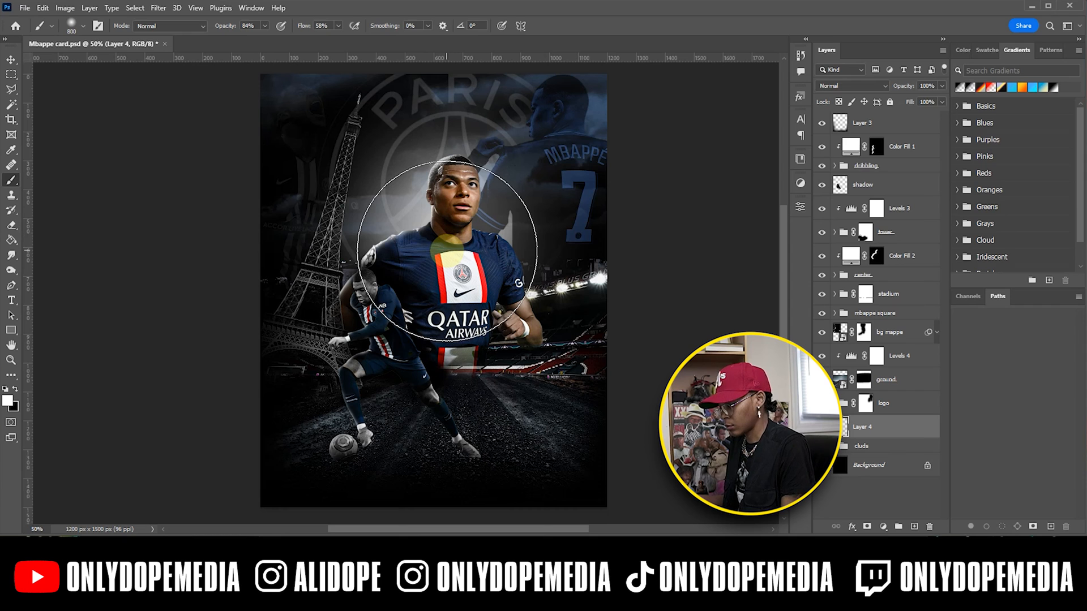
key(ctrl+t)
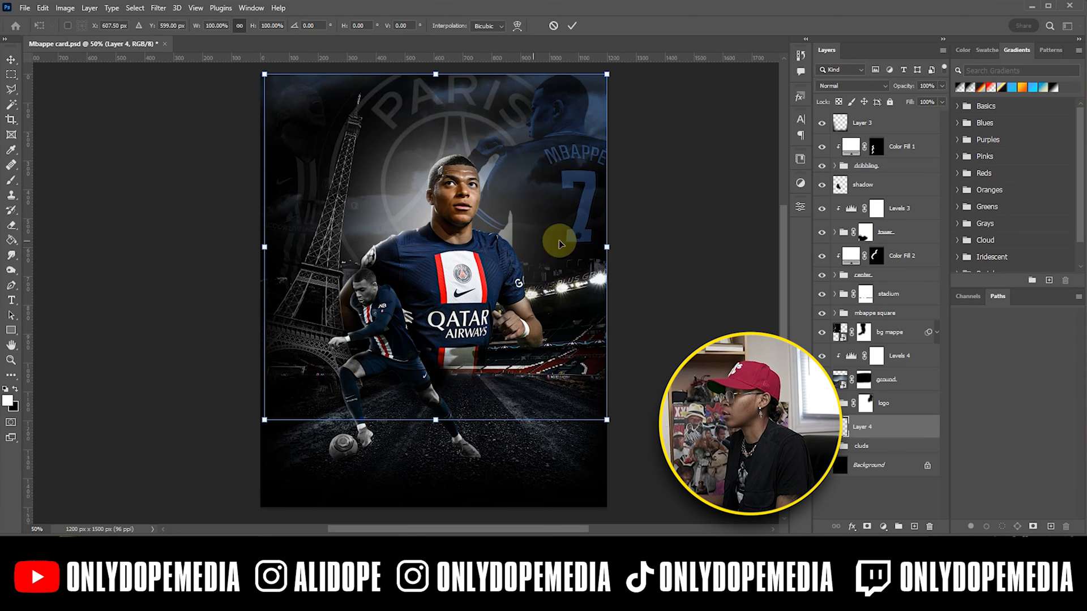
drag(603, 247, 644, 244)
key(Return)
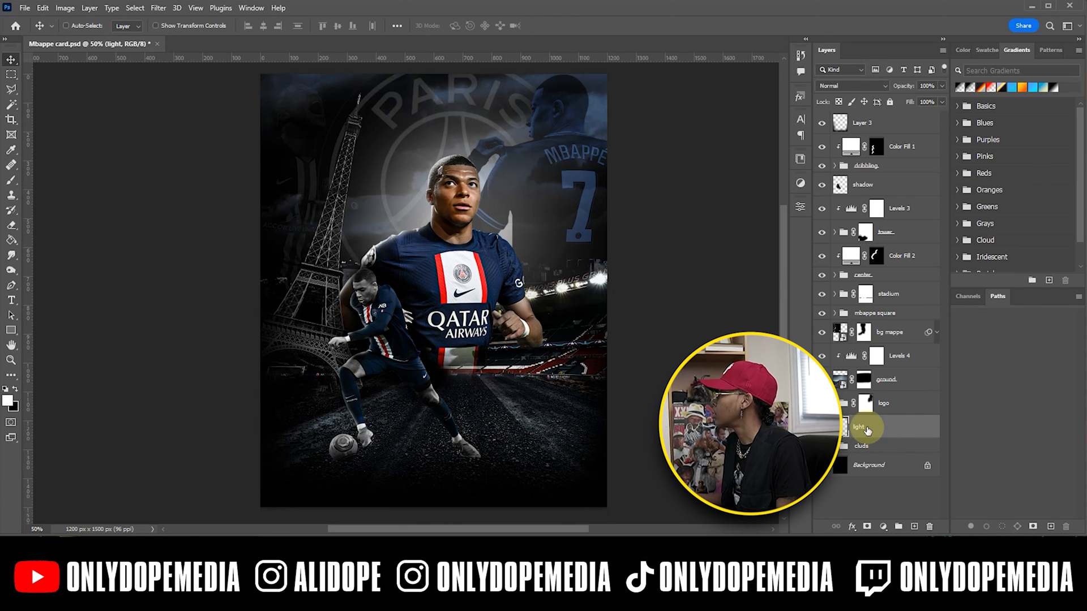
Set the light layer's blend mode to Screen and shift the glow slightly down behind the central player.
click(850, 85)
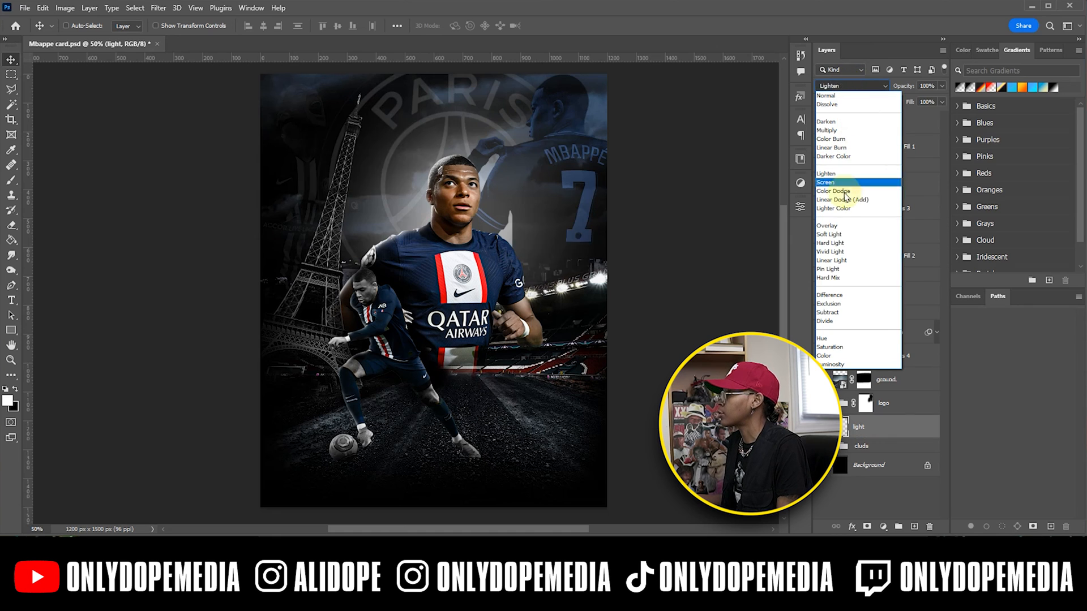
click(842, 183)
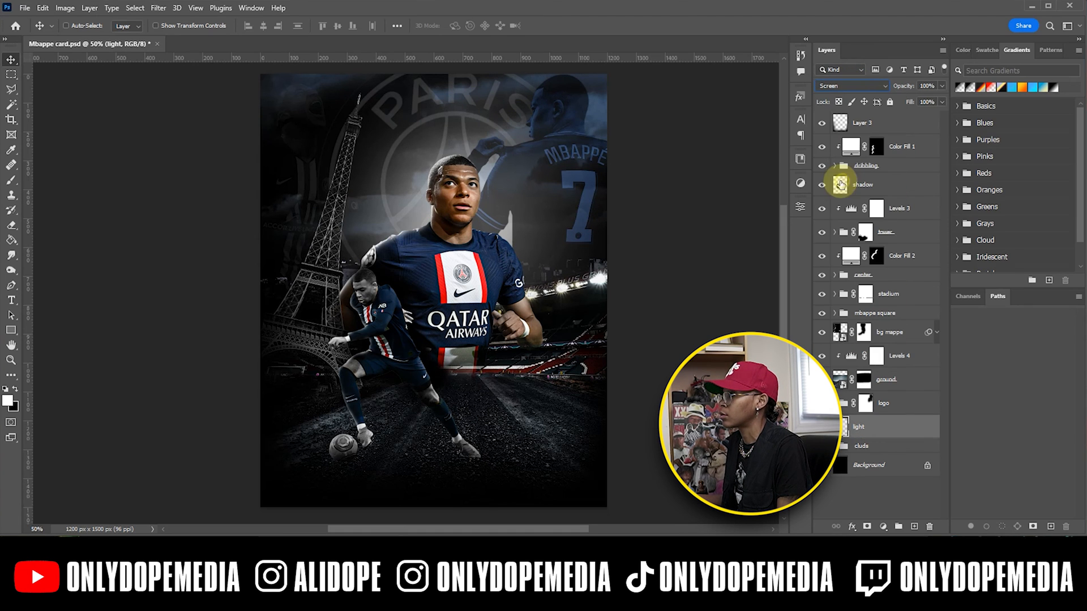
drag(534, 205, 511, 233)
Try the light layer above Color Fill 2 with the glow lowered over the central player, and undo both changes.
drag(891, 428, 878, 247)
drag(481, 226, 483, 300)
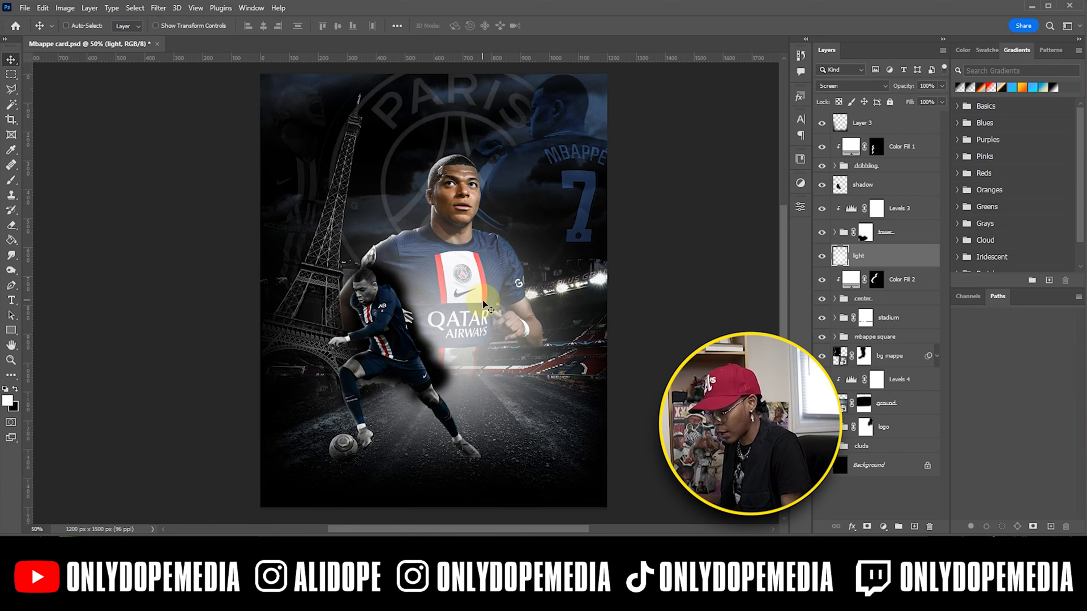
key(ctrl+z)
key(ctrl+z)
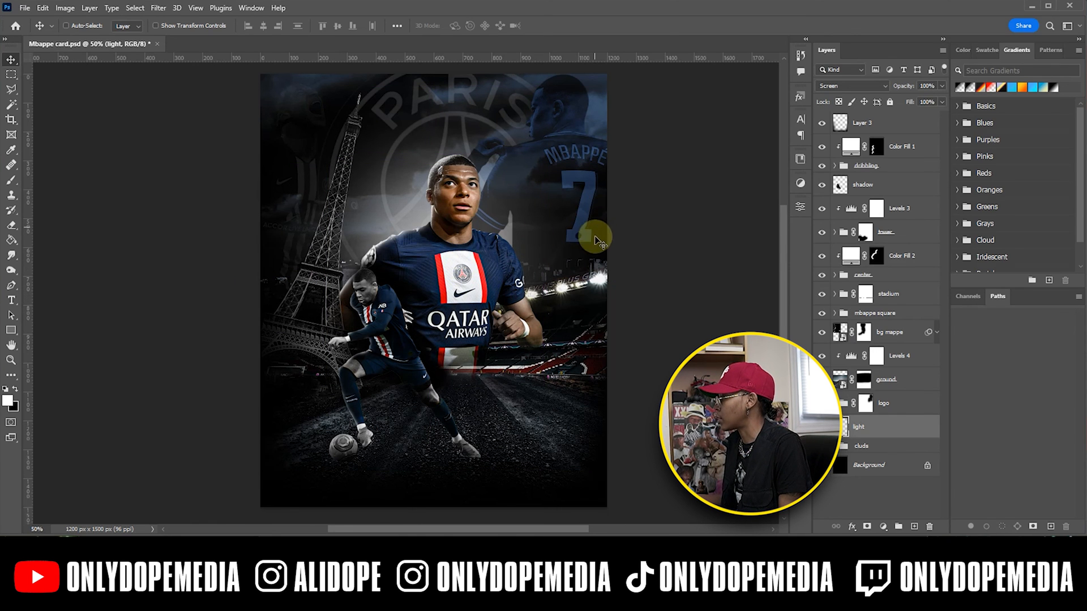
Move the light layer between the center and stadium groups and reposition the glow behind the central player.
drag(900, 427, 883, 286)
drag(453, 281, 549, 277)
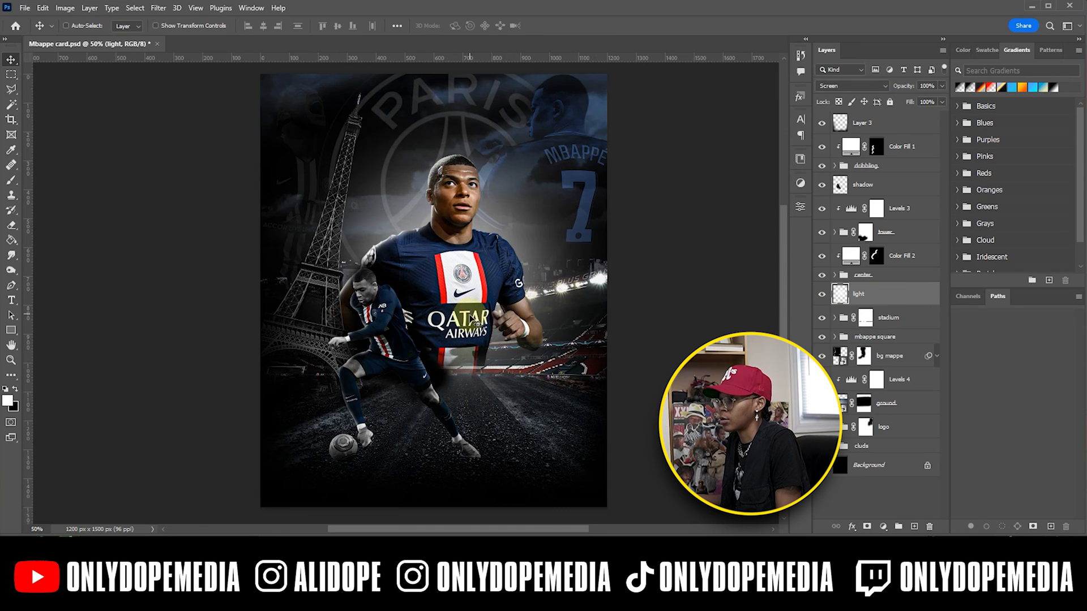
drag(473, 321, 467, 282)
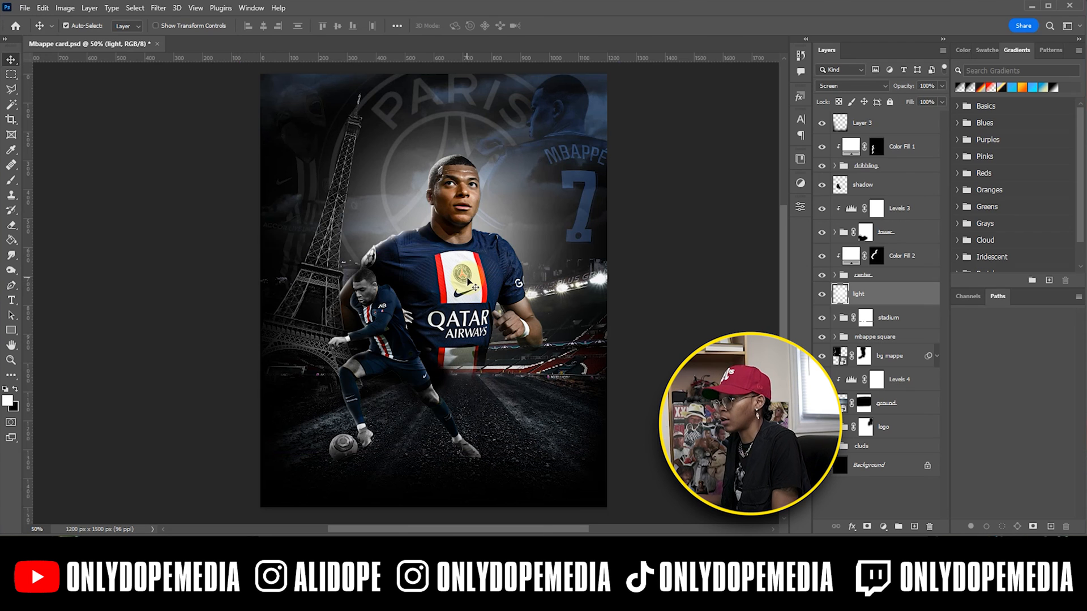
Reduce the glow's height, lower it behind the central player's shoulders and save the file.
key(ctrl+t)
drag(434, 447, 432, 342)
key(Return)
drag(462, 234, 462, 288)
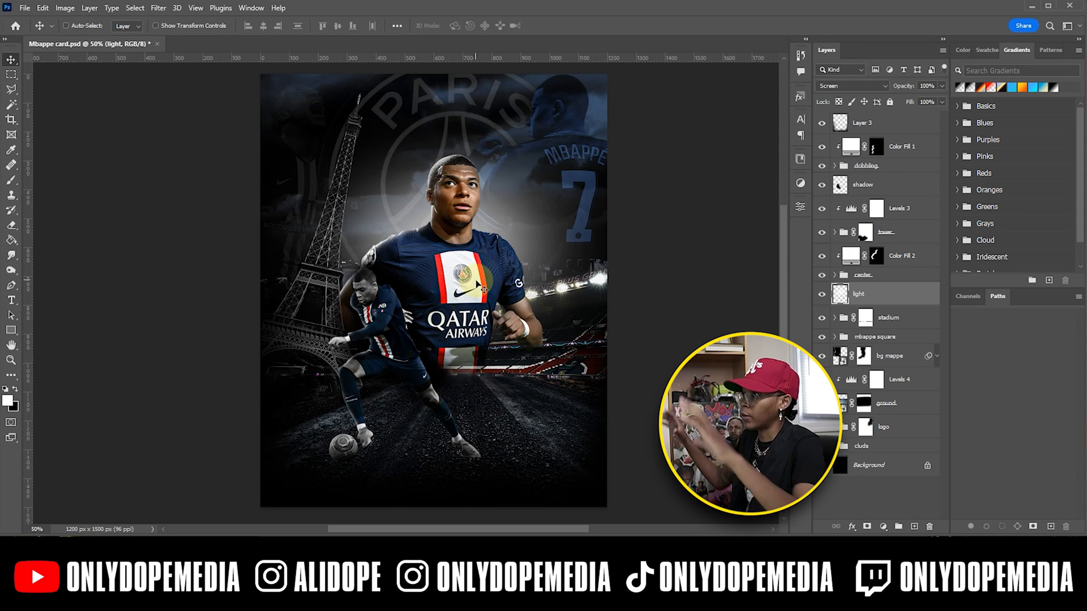
drag(468, 284, 469, 289)
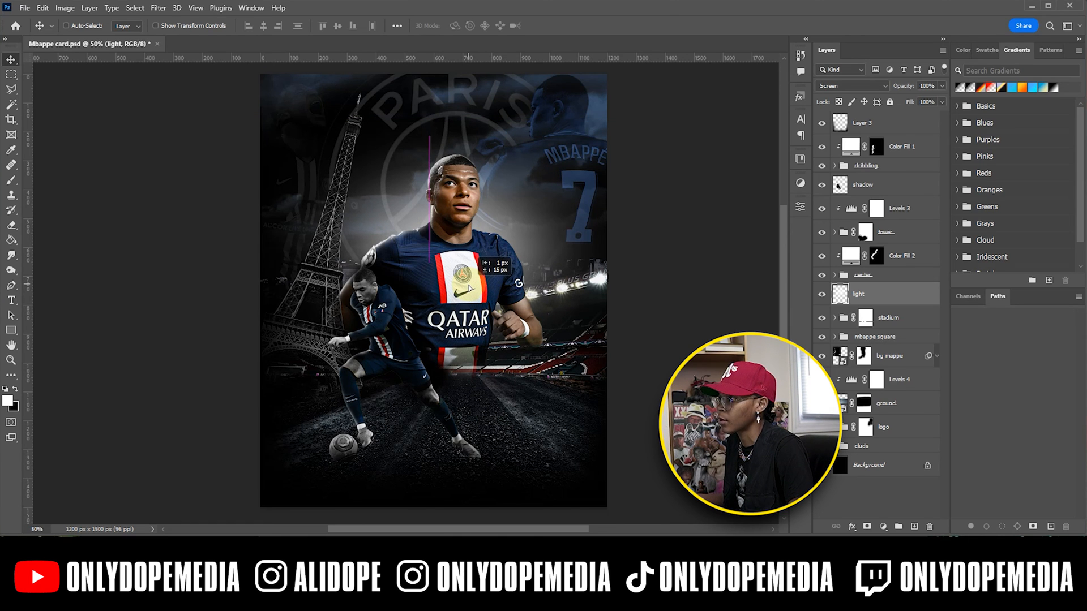
key(ctrl+s)
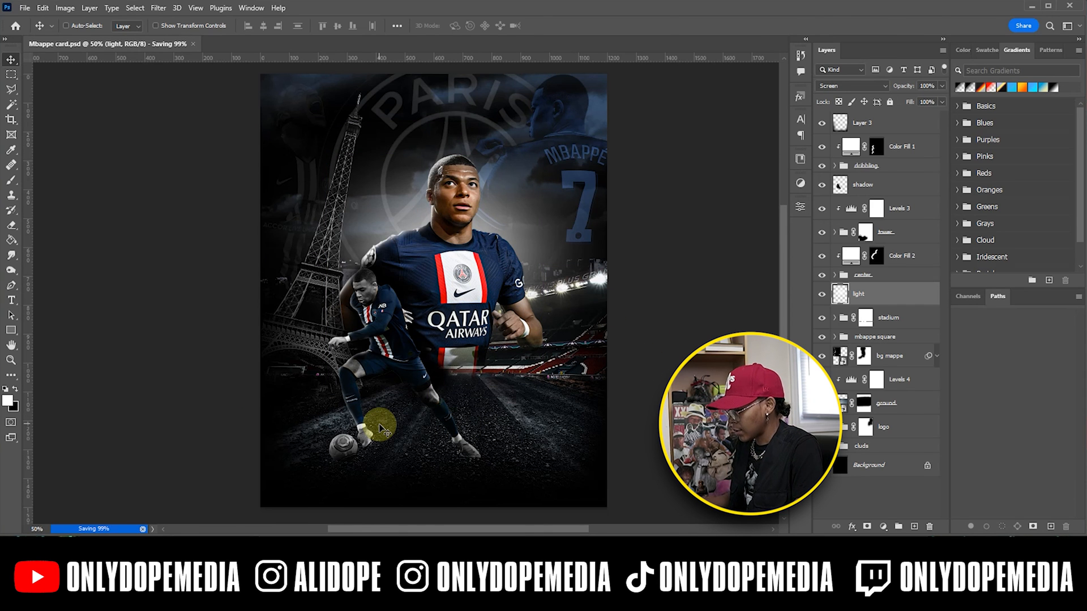
Select the shadow layer for brush work around the dribbling player's ball and feet.
key(ctrl+plus)
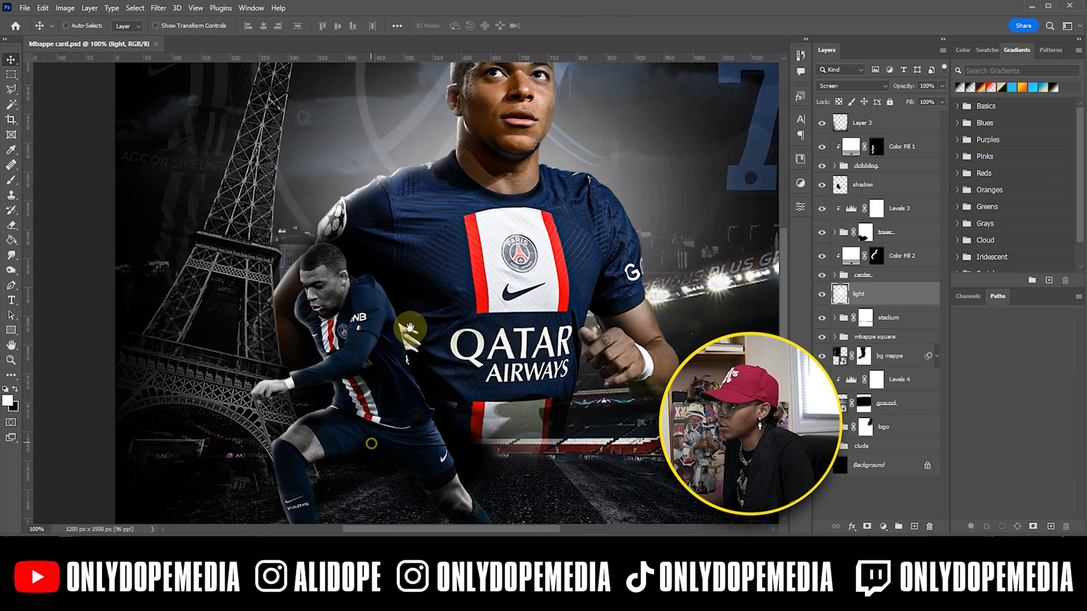
drag(417, 453, 400, 228)
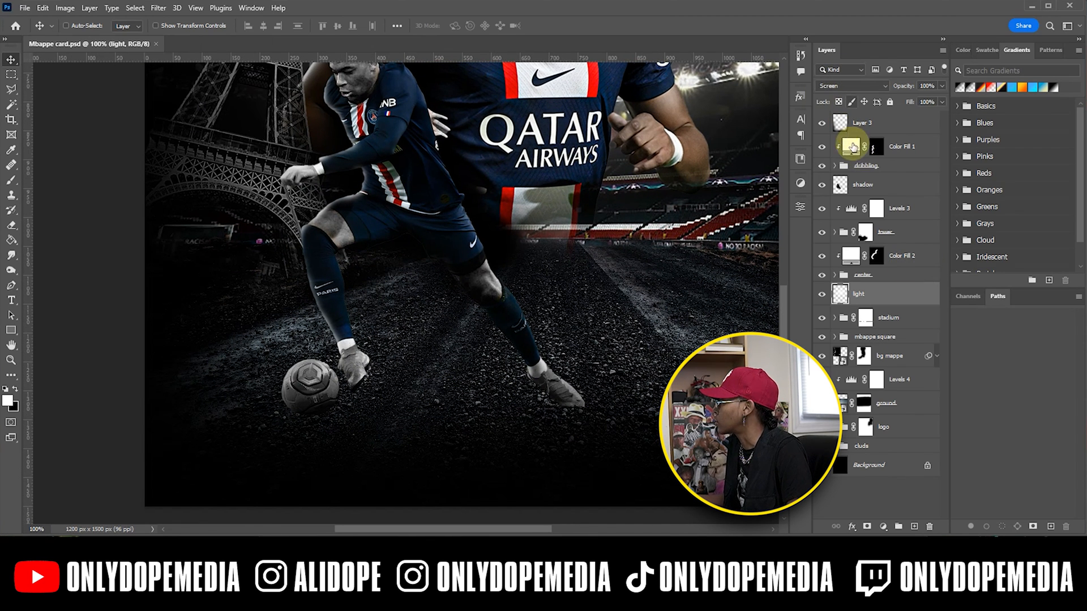
click(897, 187)
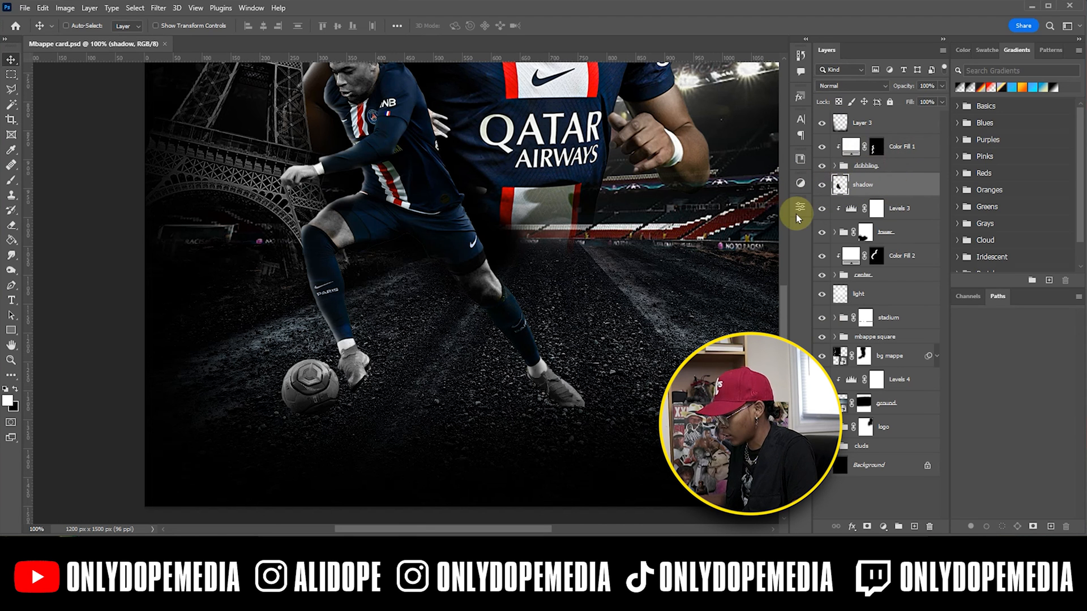
key(ctrl+plus)
drag(364, 371, 402, 207)
key(b)
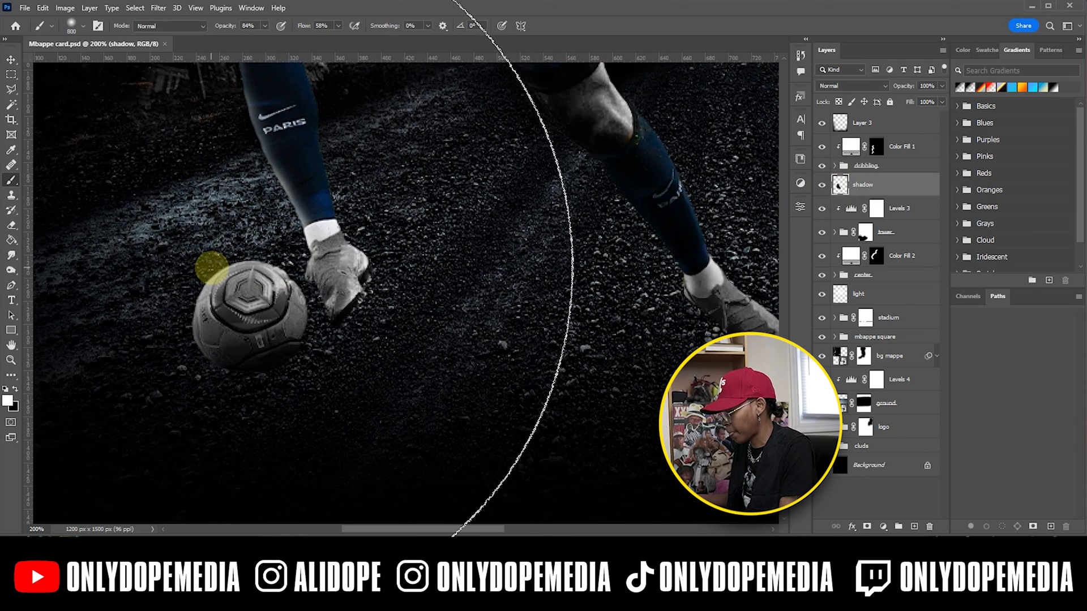